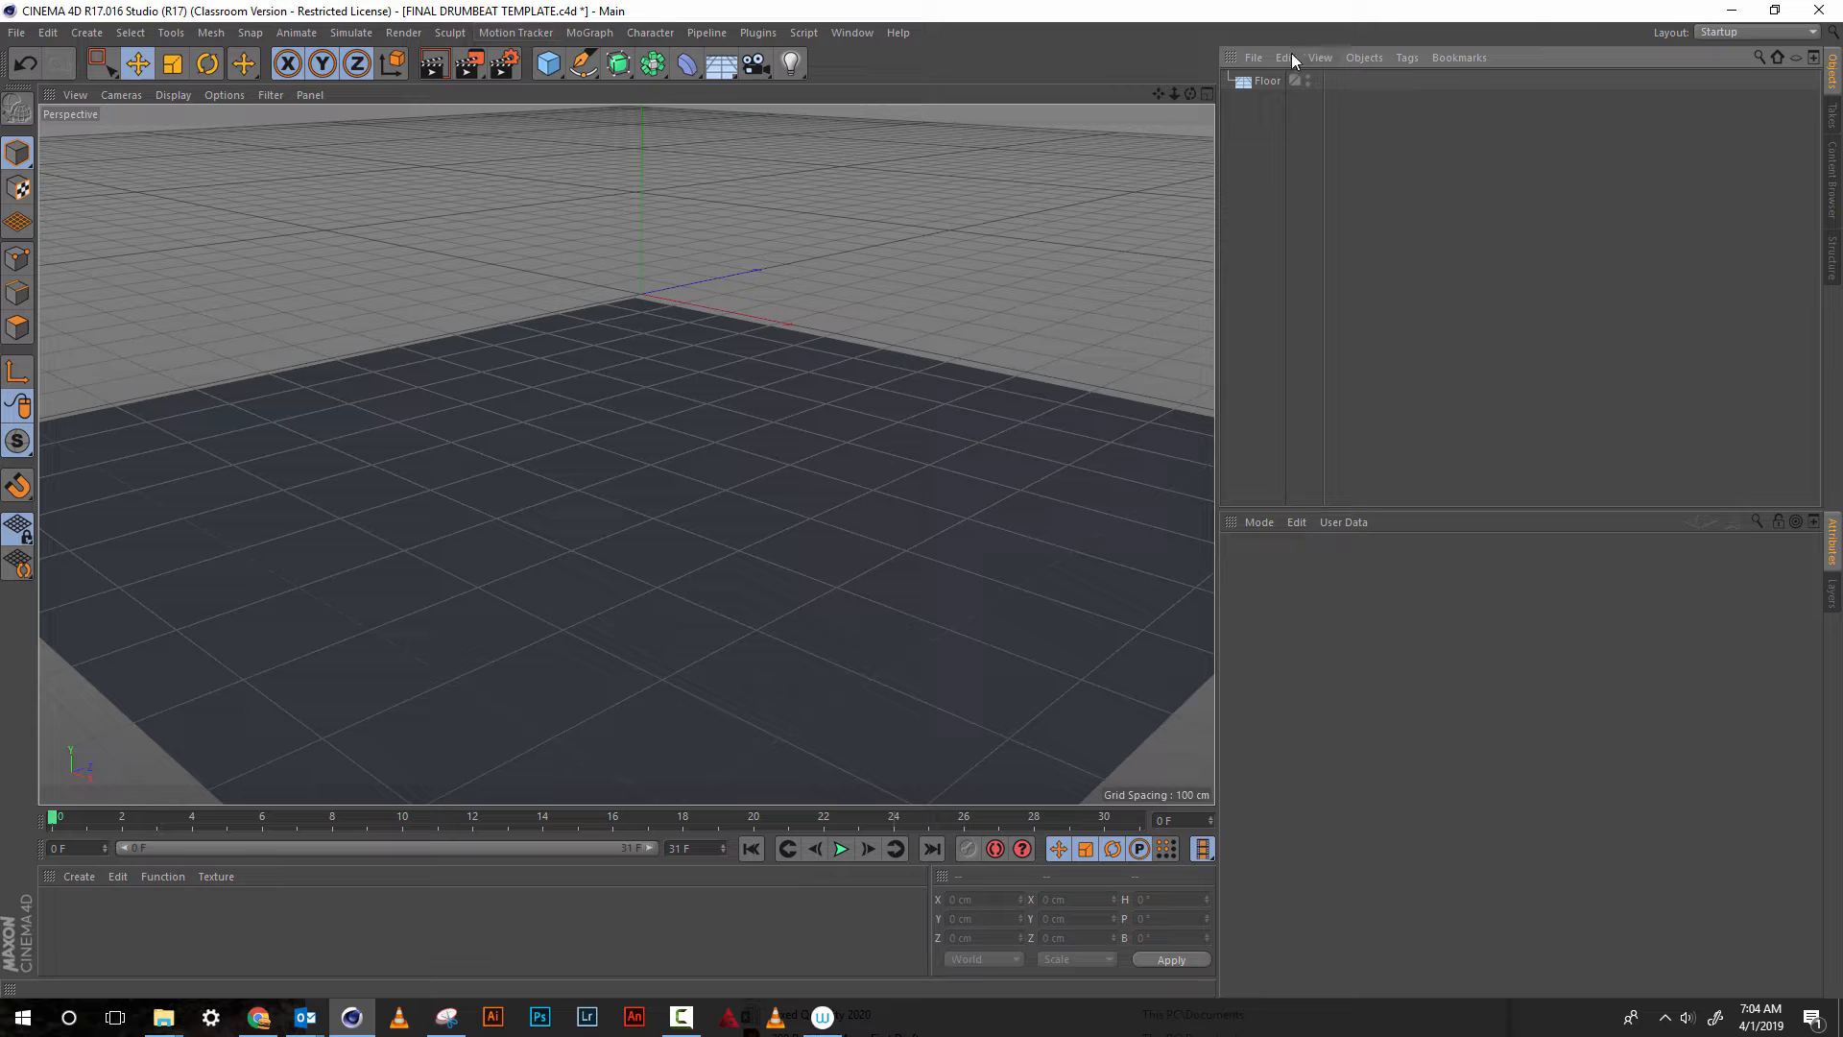
# Review the output section of the render settings, including resolution, frame rate and frame range
pyautogui.click(1268, 82)
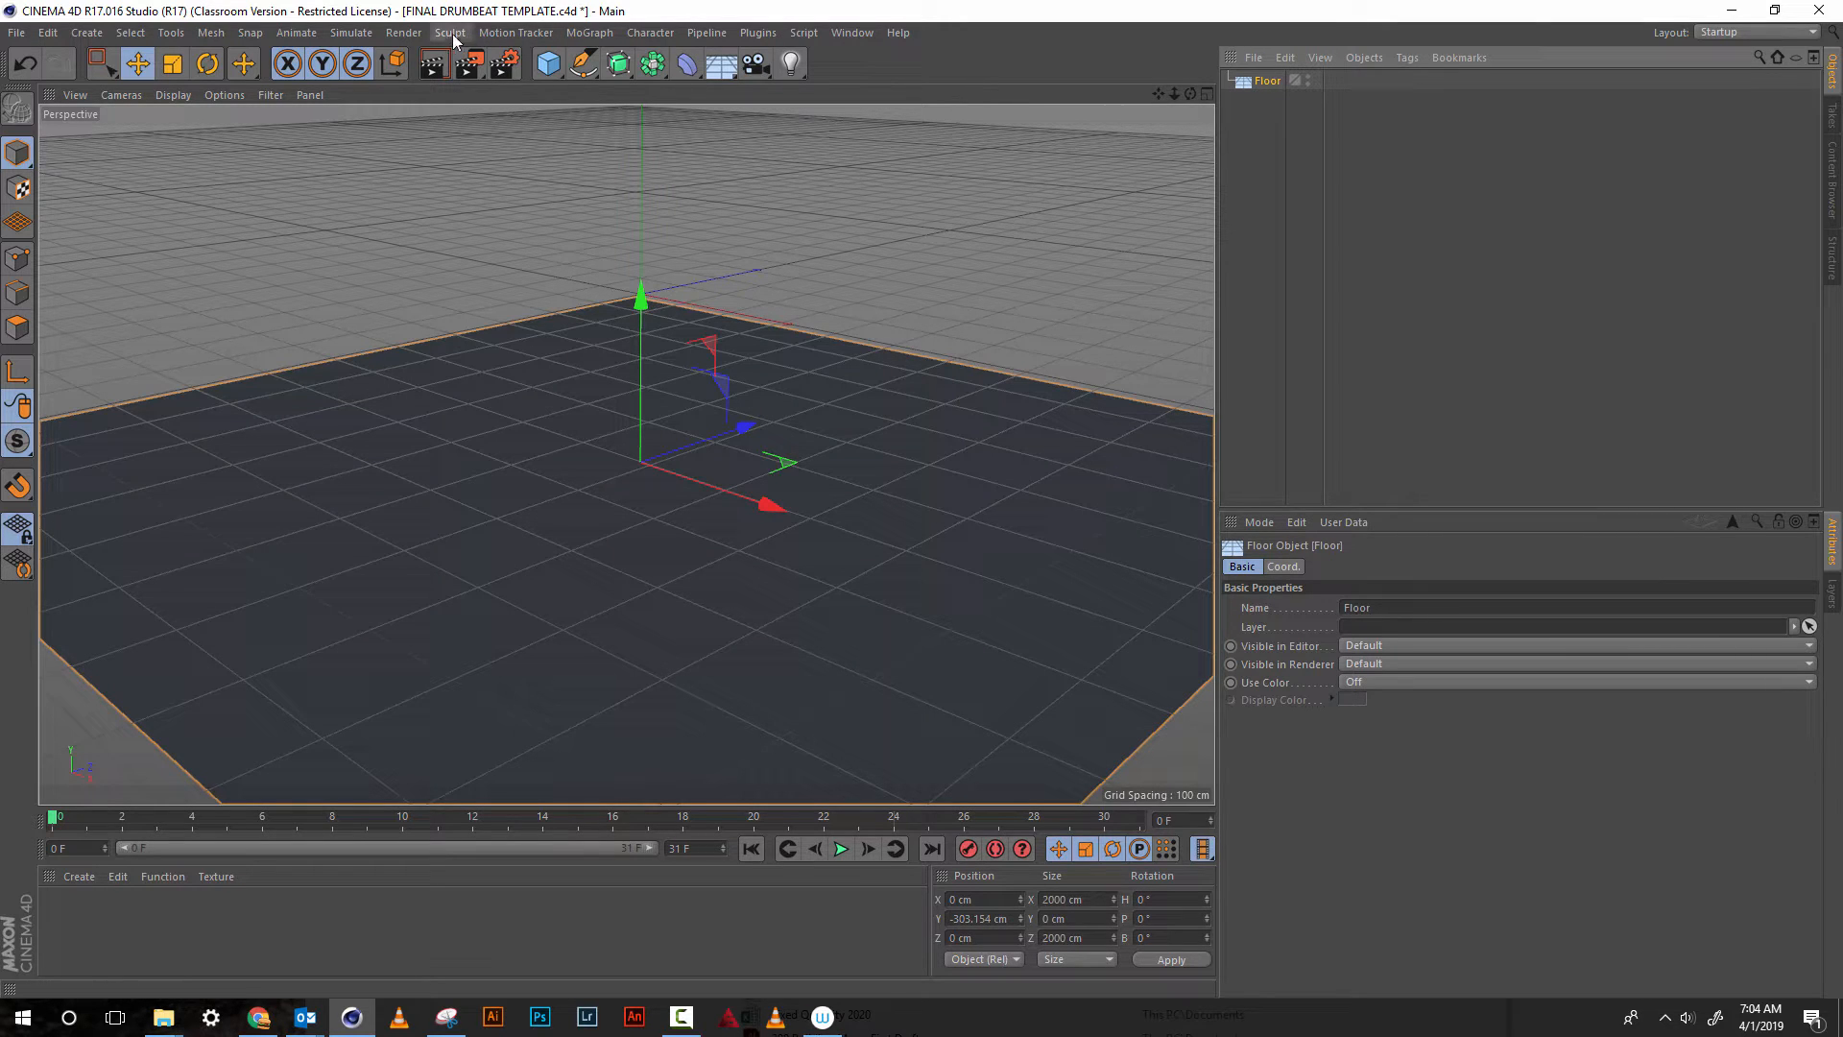
pyautogui.click(504, 63)
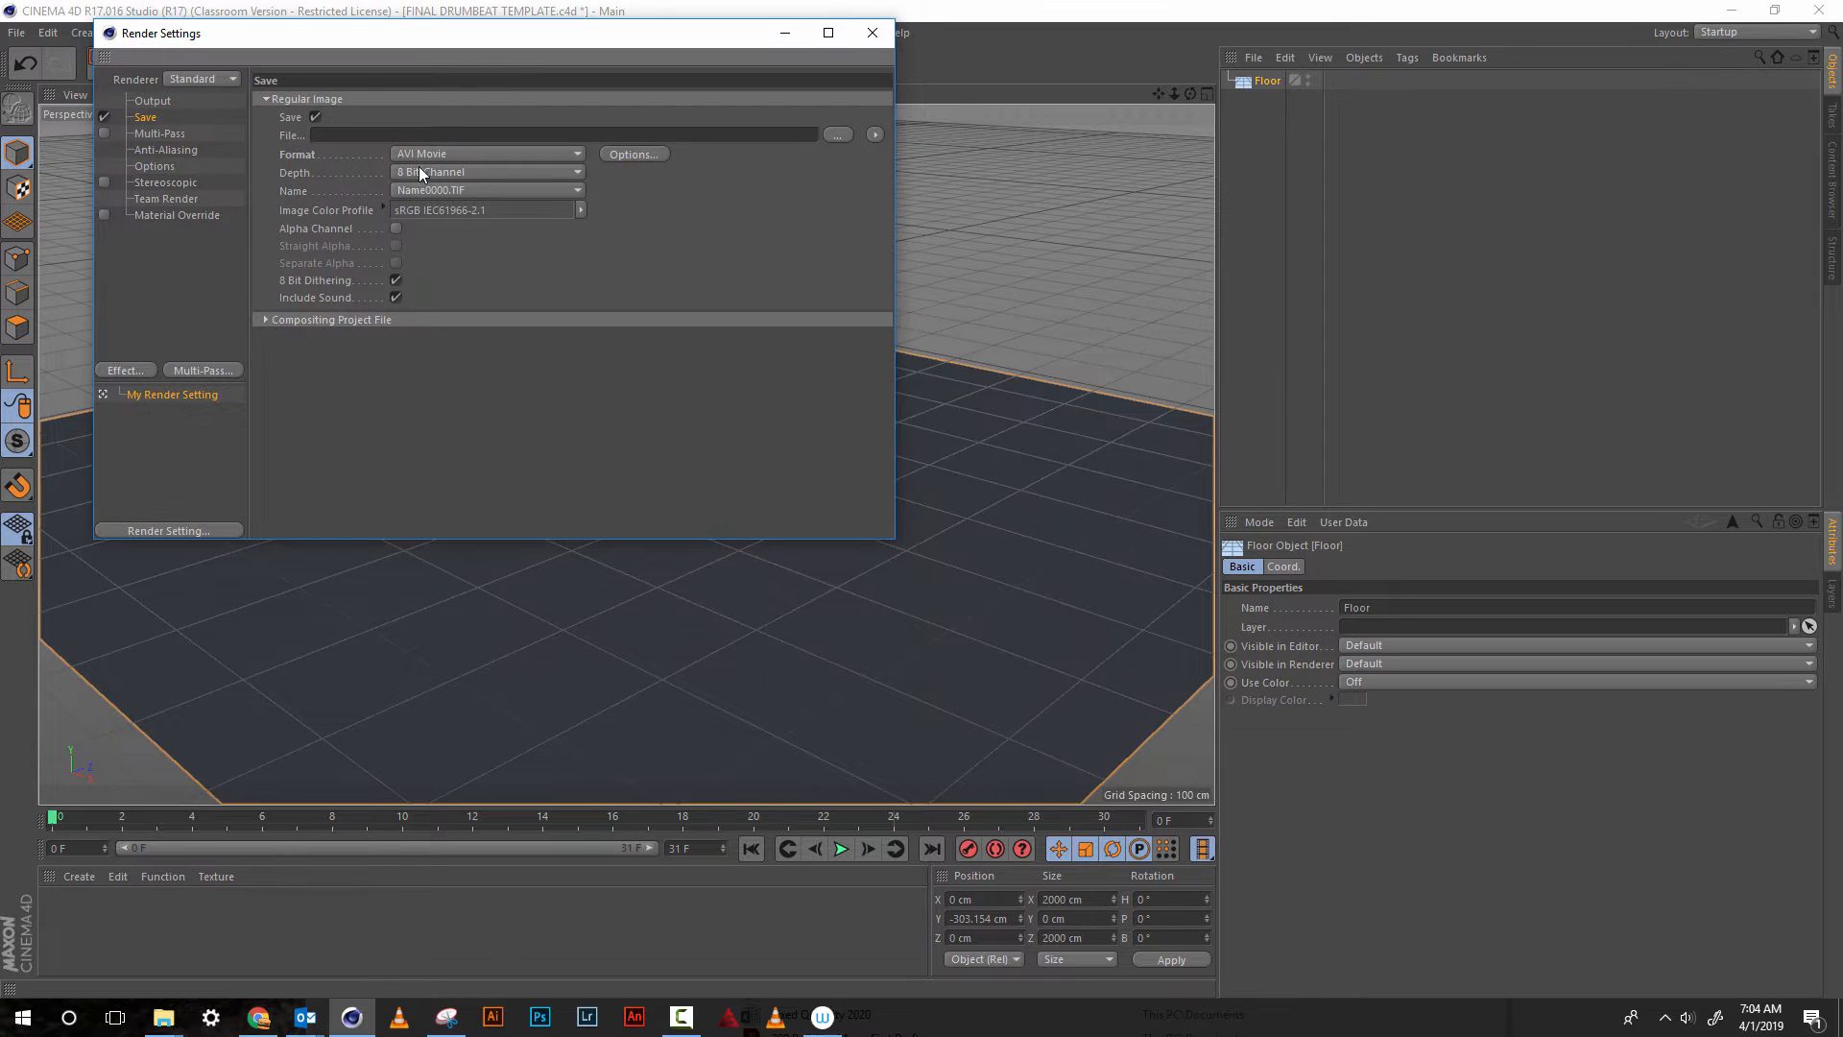
pyautogui.click(152, 102)
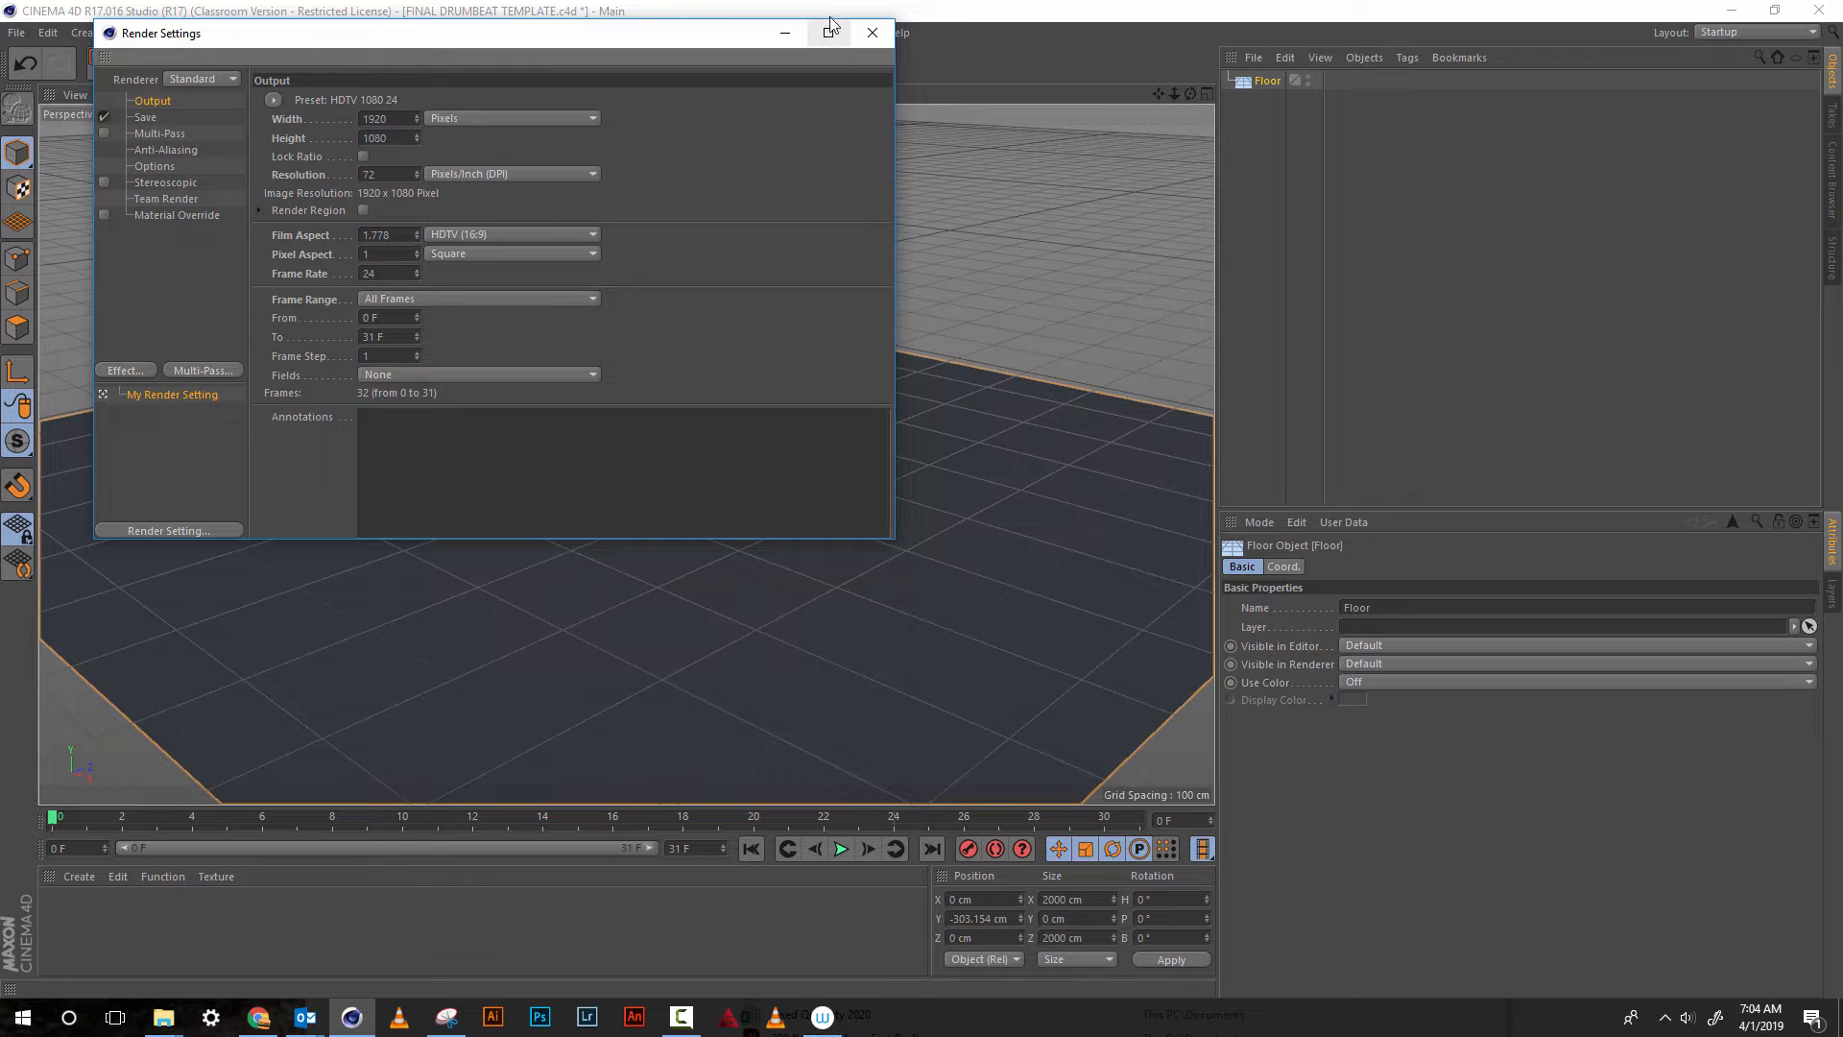
pyautogui.click(872, 33)
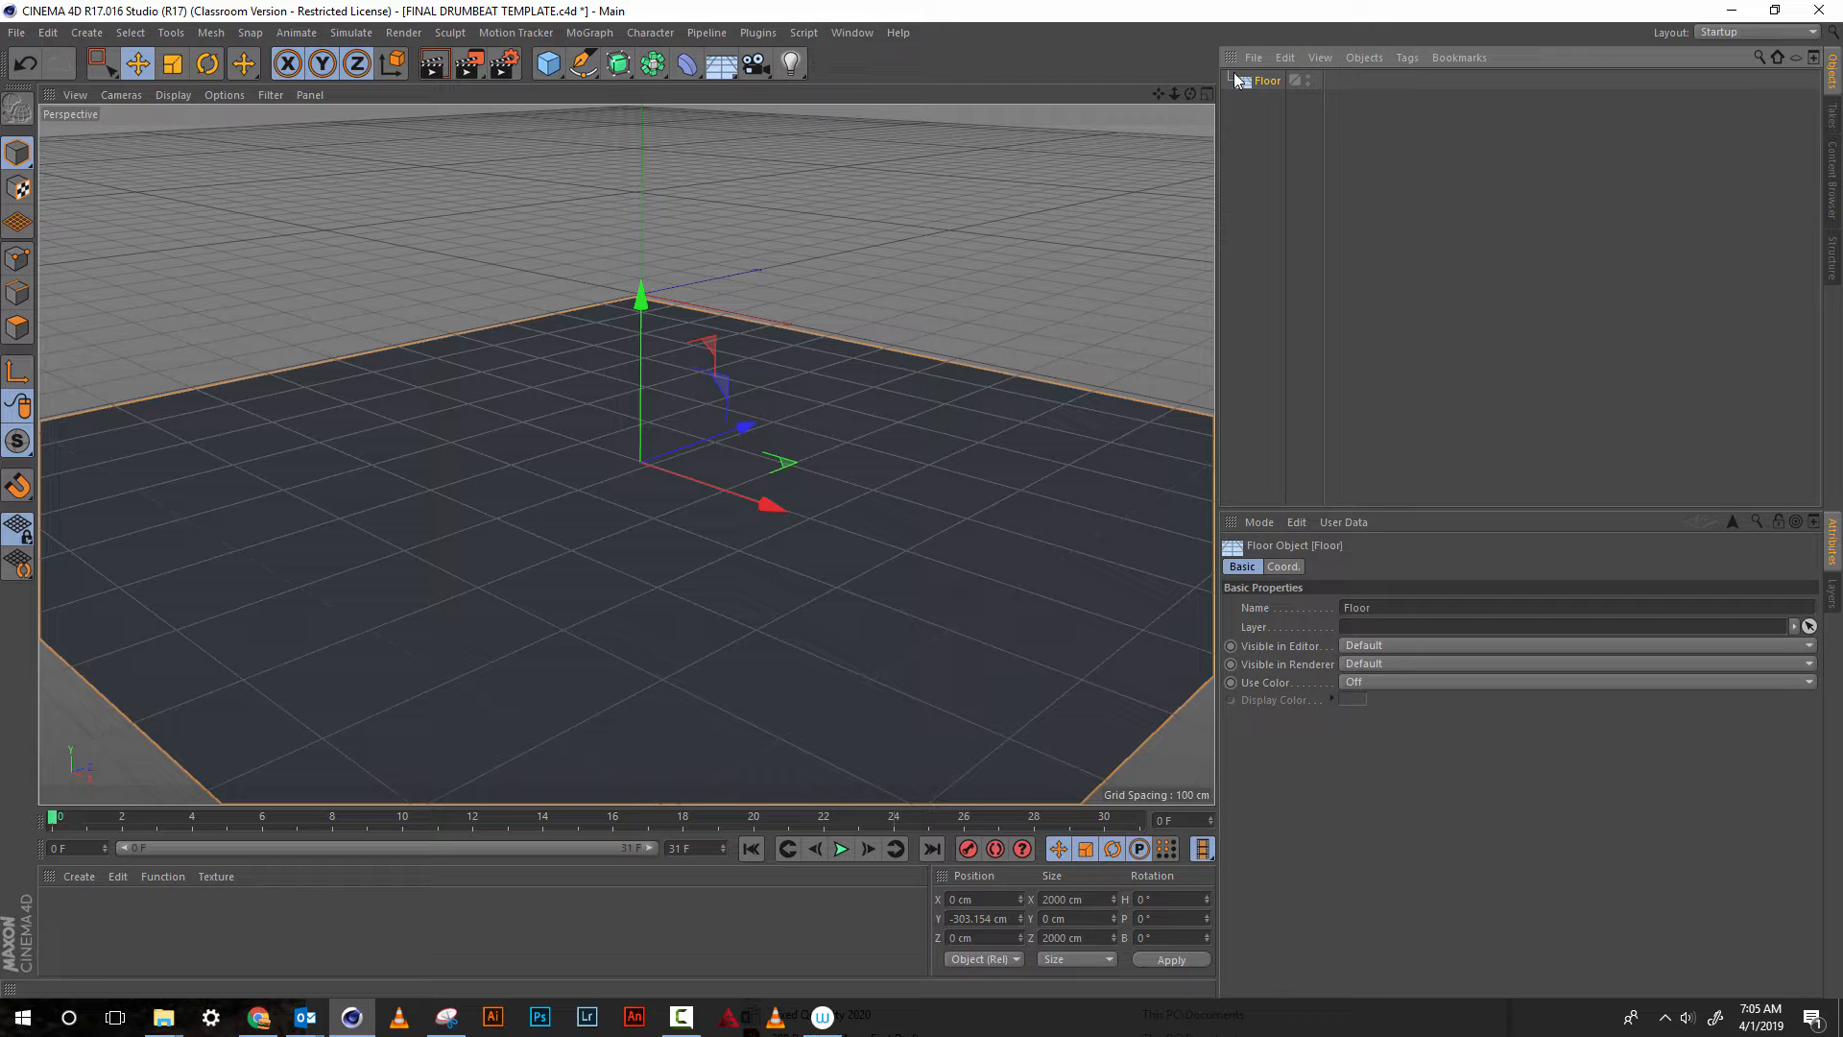
# Add a sphere primitive to the scene above the floor
pyautogui.moveTo(1172, 95)
pyautogui.mouseDown()
pyautogui.moveTo(1156, 136)
pyautogui.moveTo(1162, 96)
pyautogui.mouseUp()
pyautogui.click(550, 67)
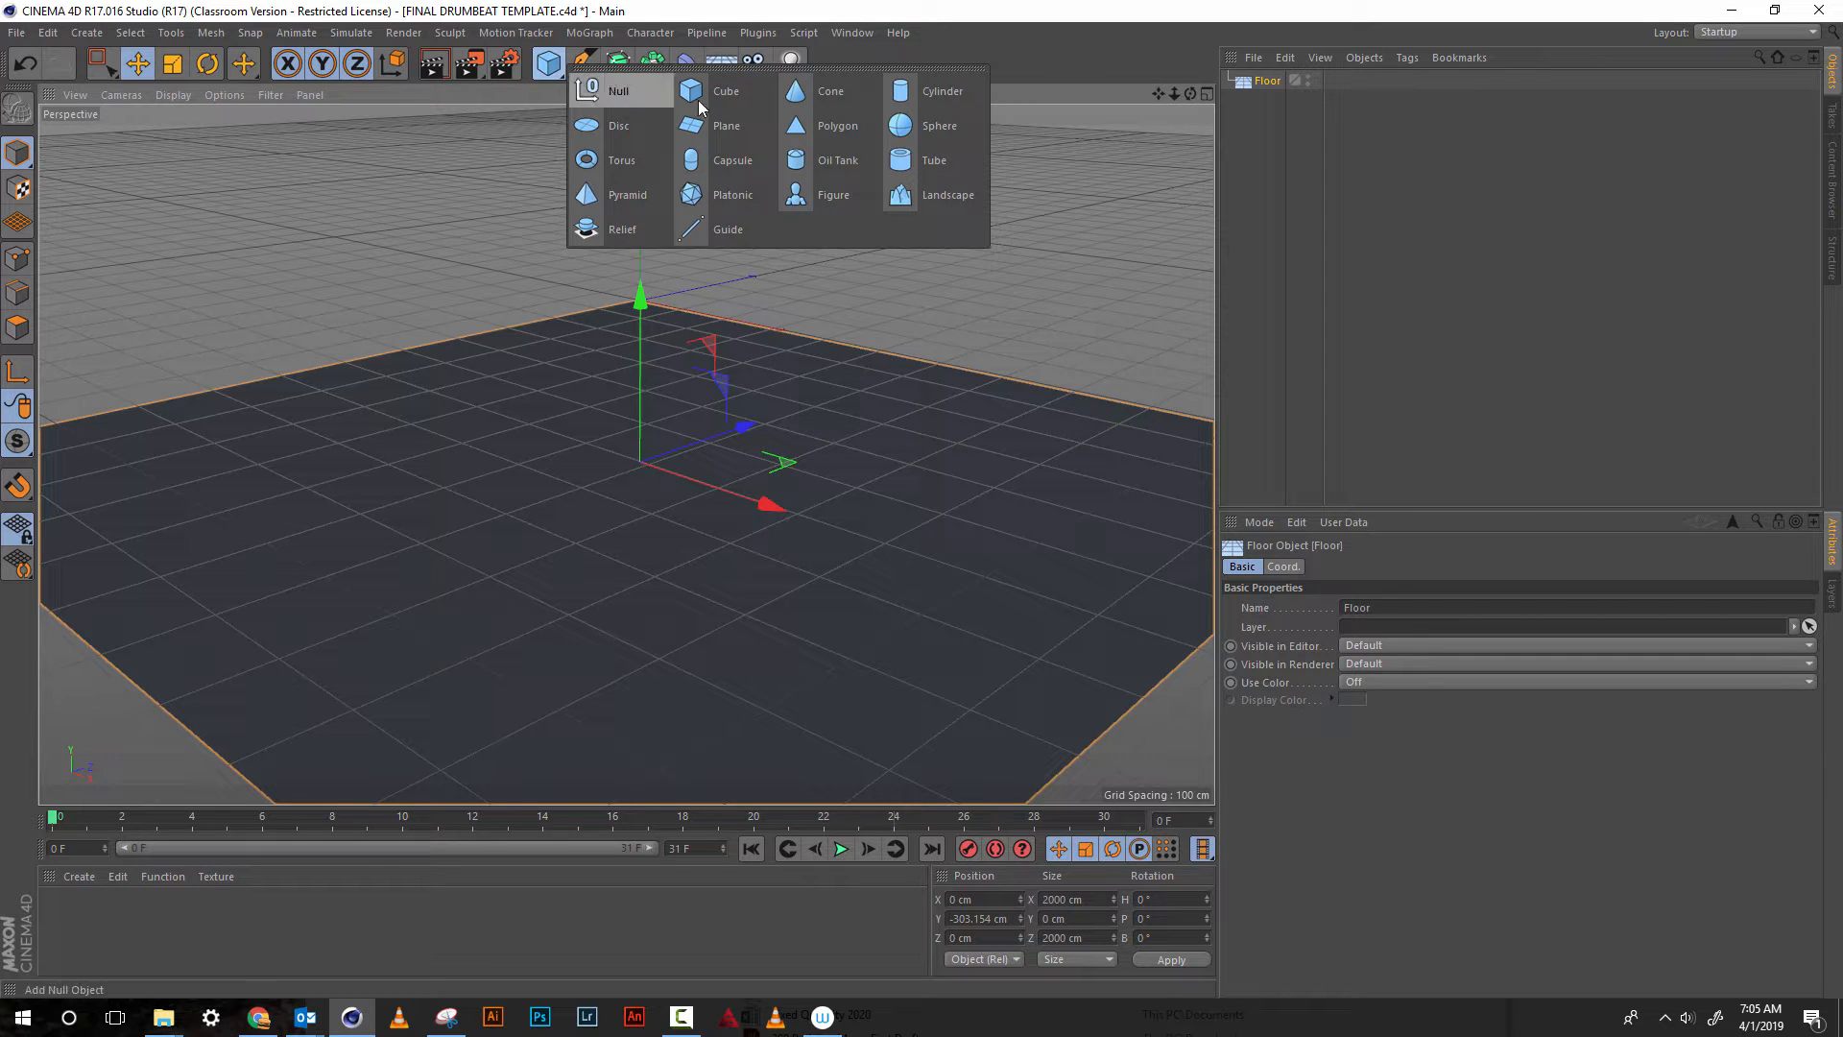
pyautogui.click(927, 128)
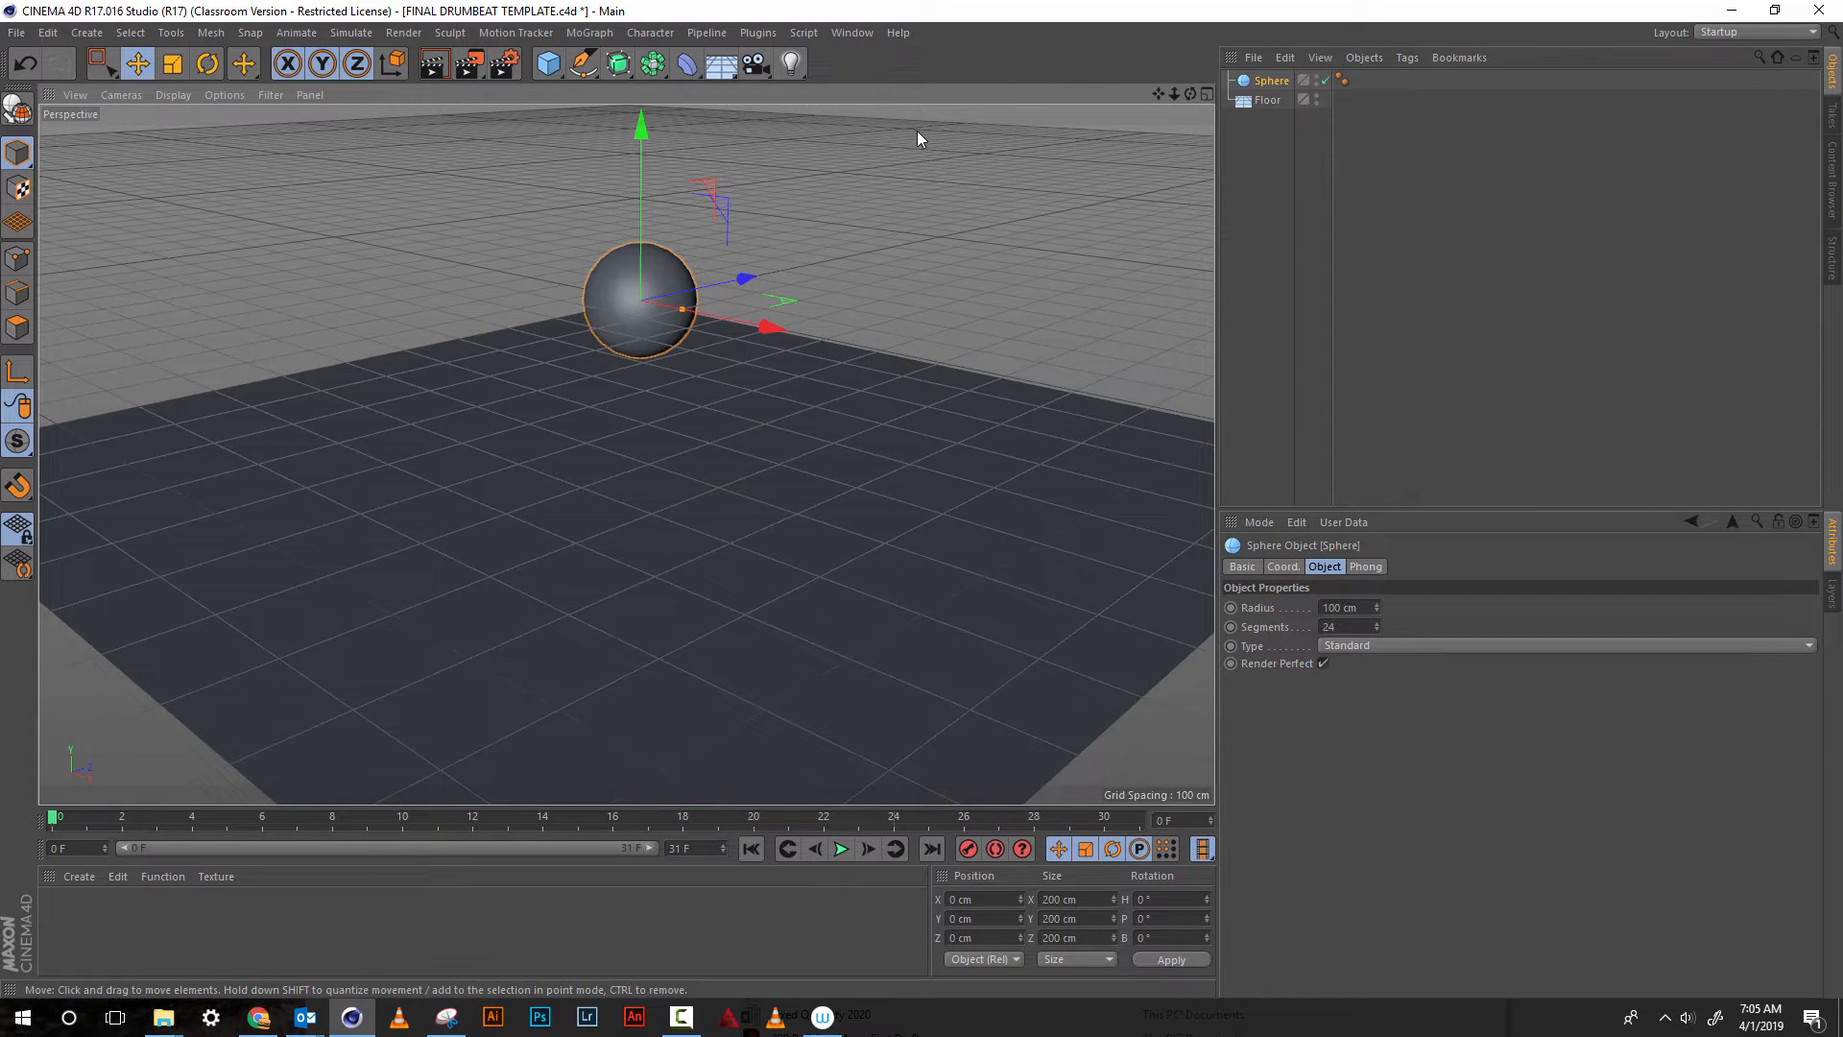
pyautogui.moveTo(1188, 95); pyautogui.dragTo(1146, 234)
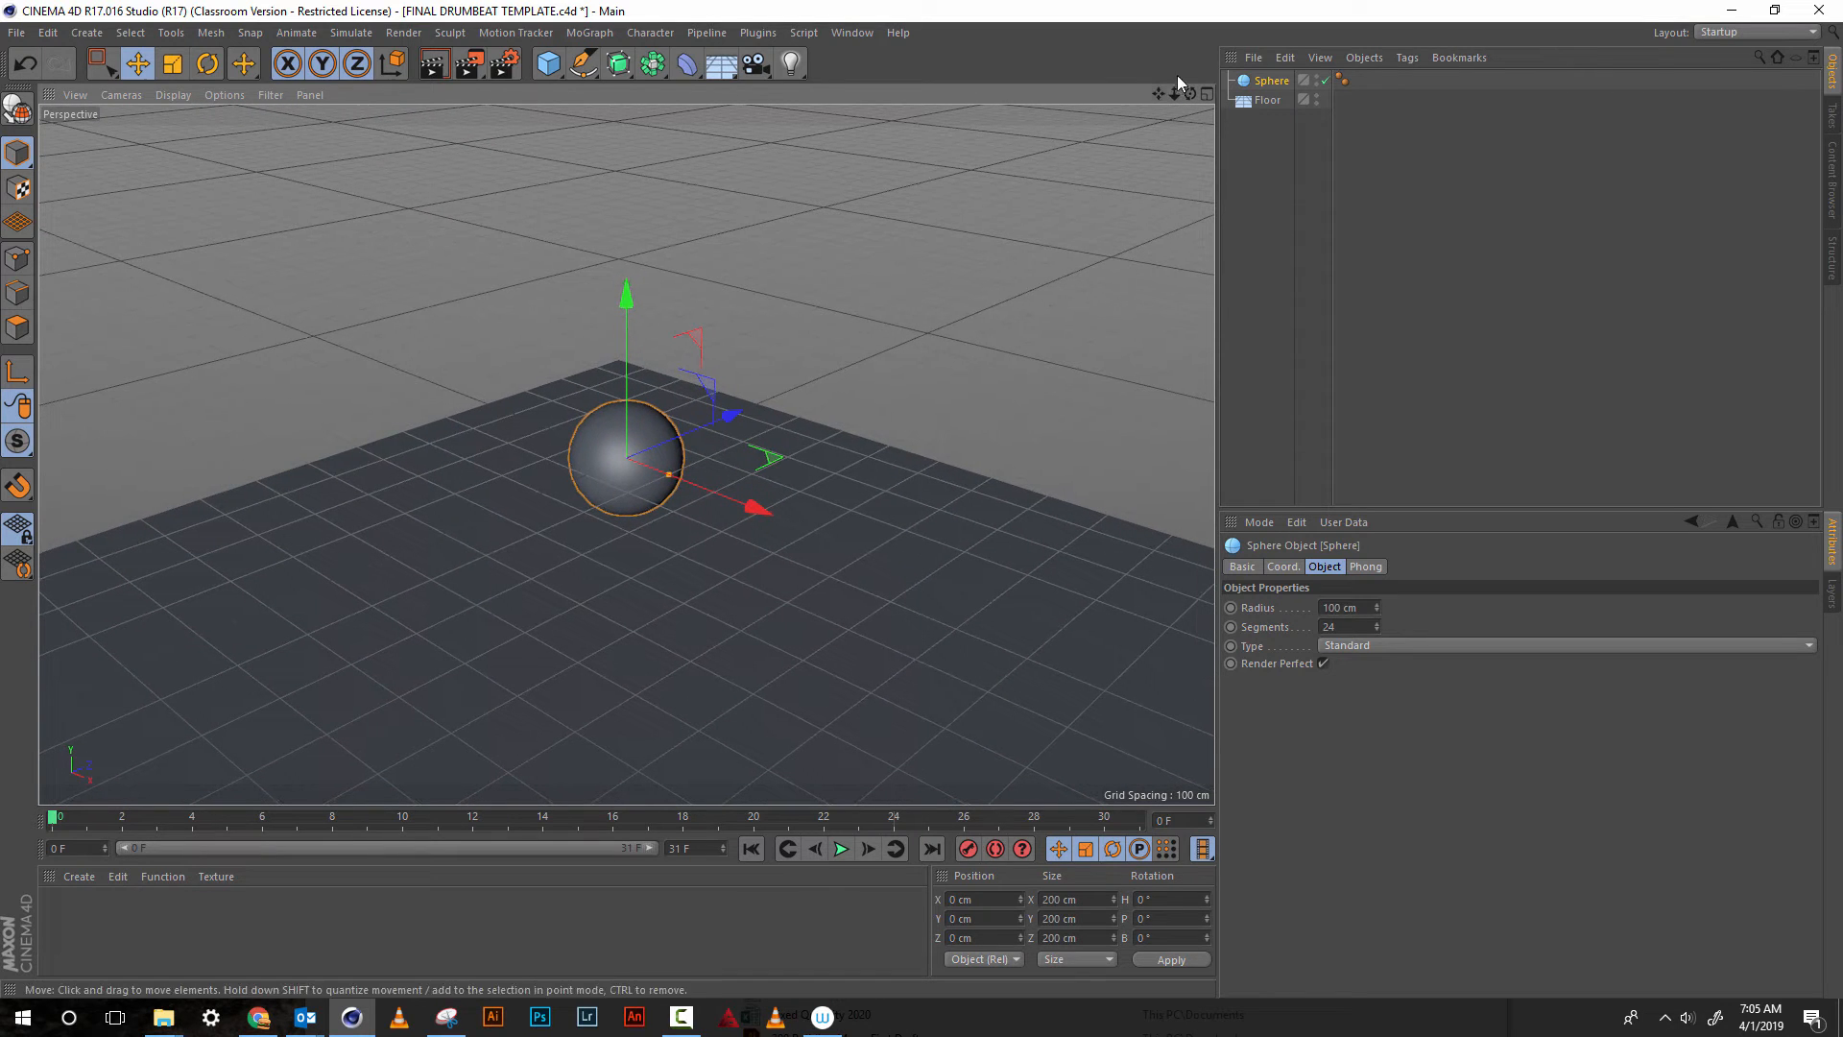
pyautogui.moveTo(1177, 96); pyautogui.dragTo(1164, 16)
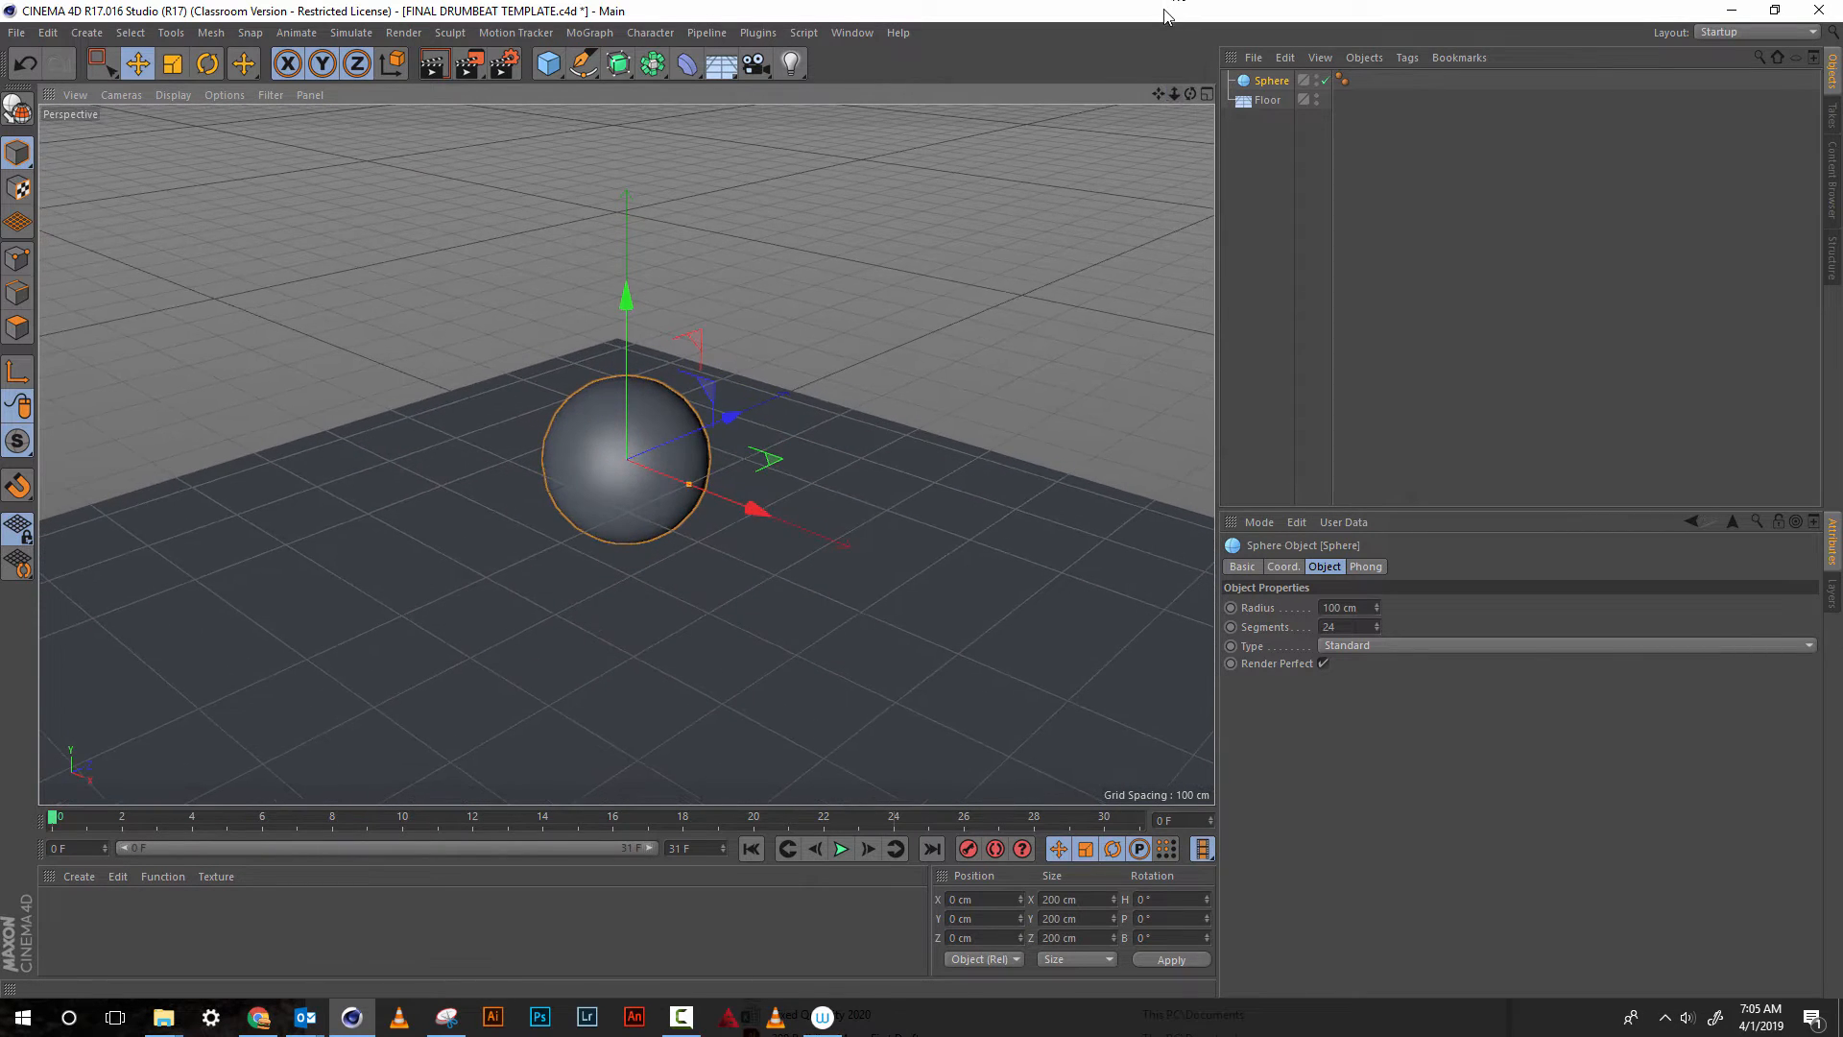
pyautogui.moveTo(1175, 94); pyautogui.dragTo(1191, 23)
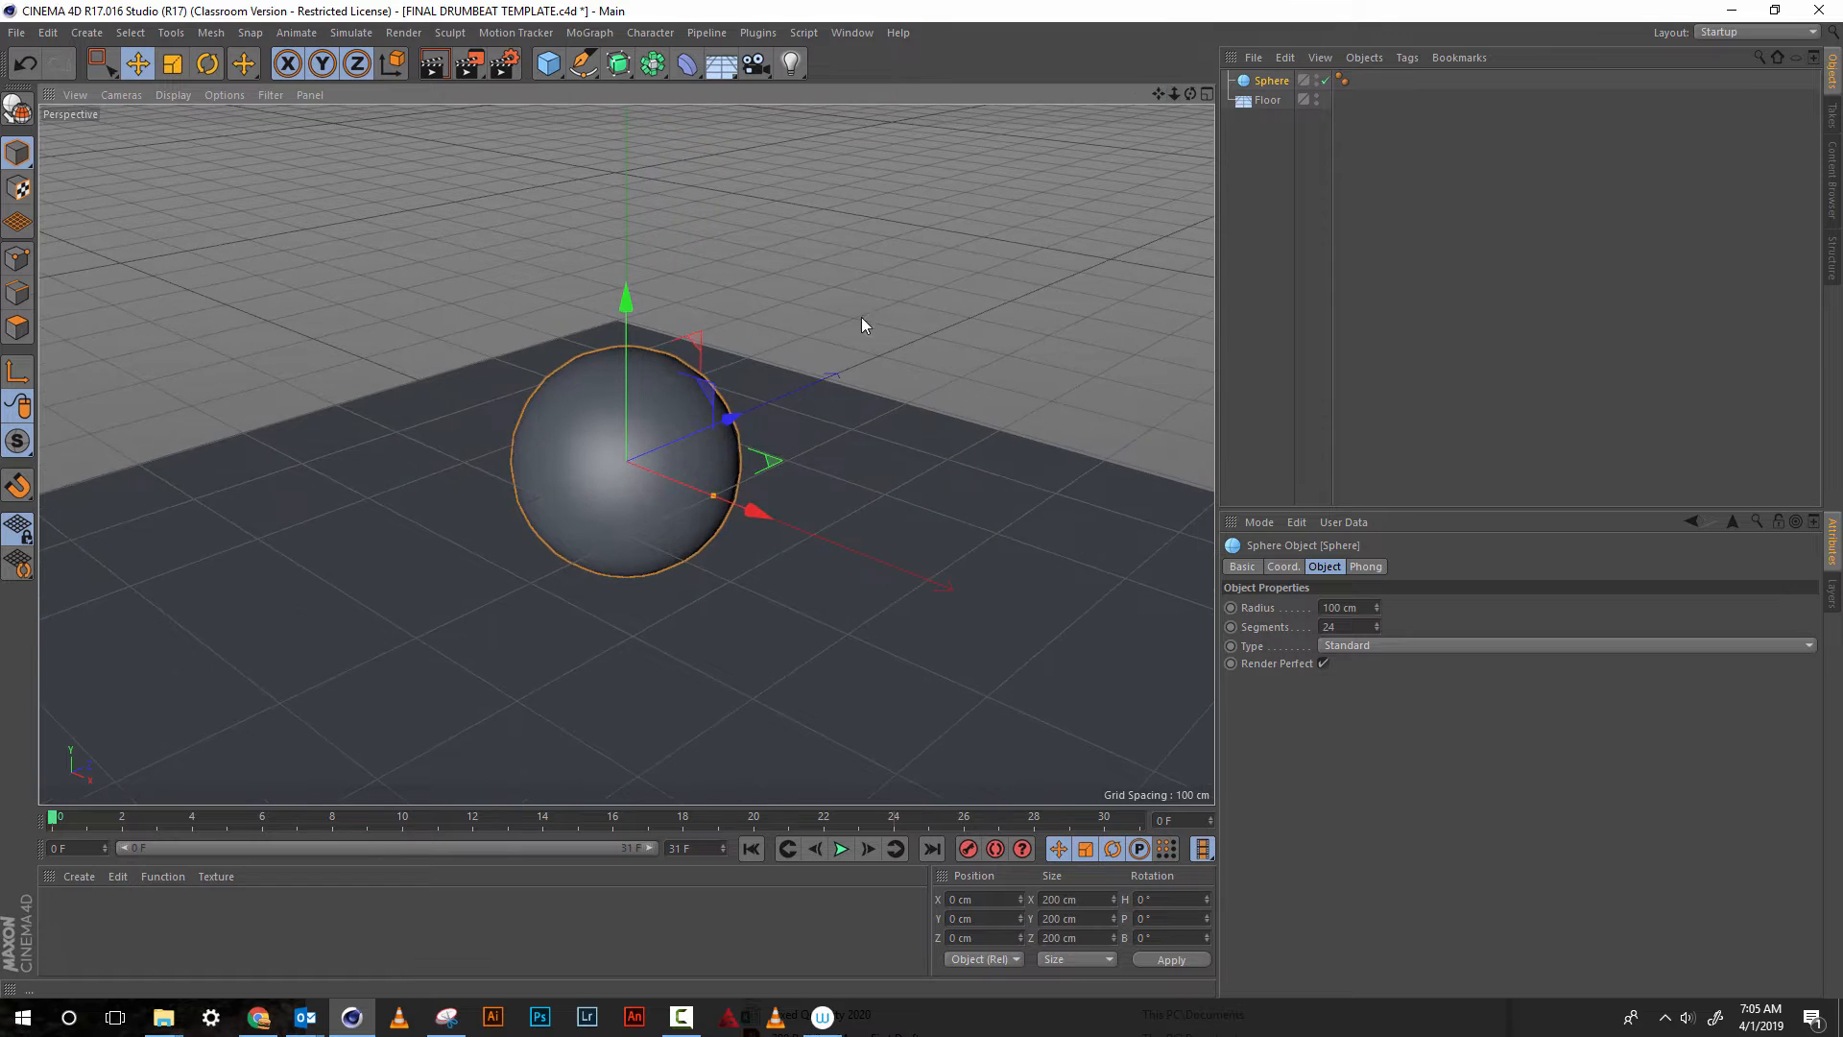
# Create a new material coloured light blue with hue 190° and saturation 48%, and apply it to the floor
pyautogui.click(79, 878)
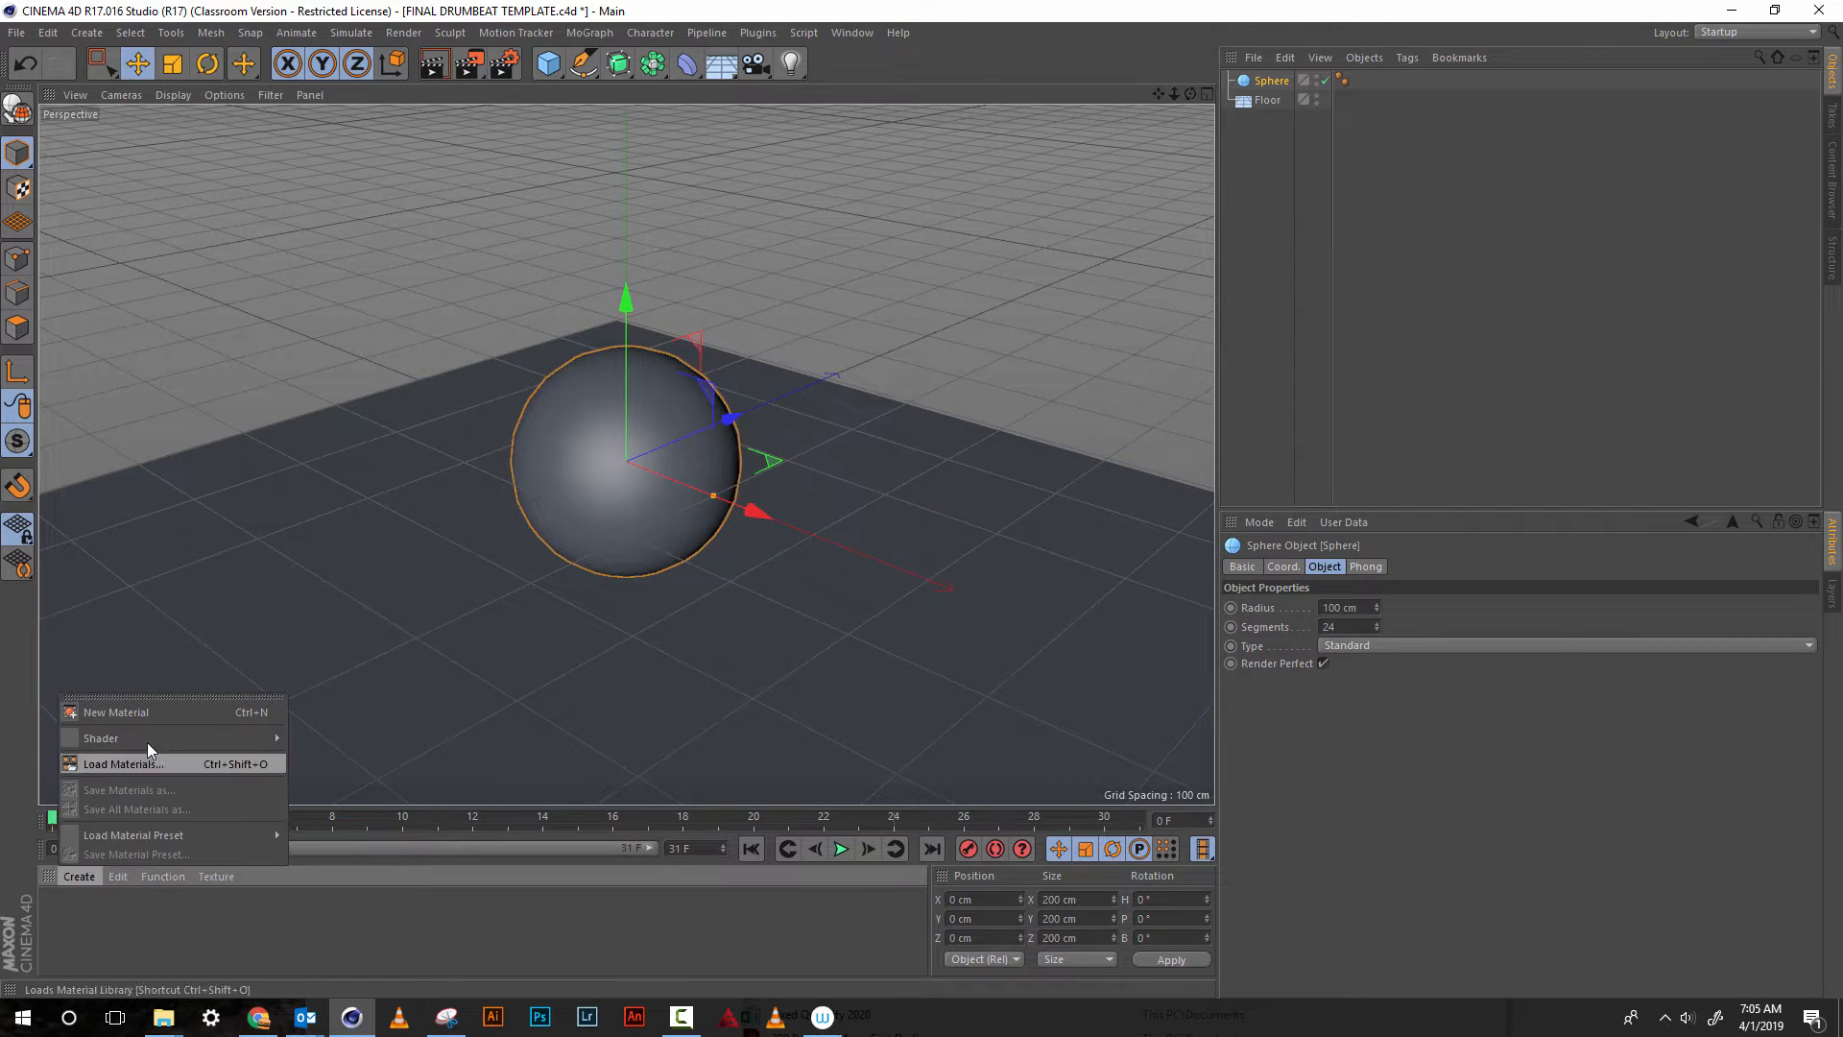
pyautogui.click(164, 710)
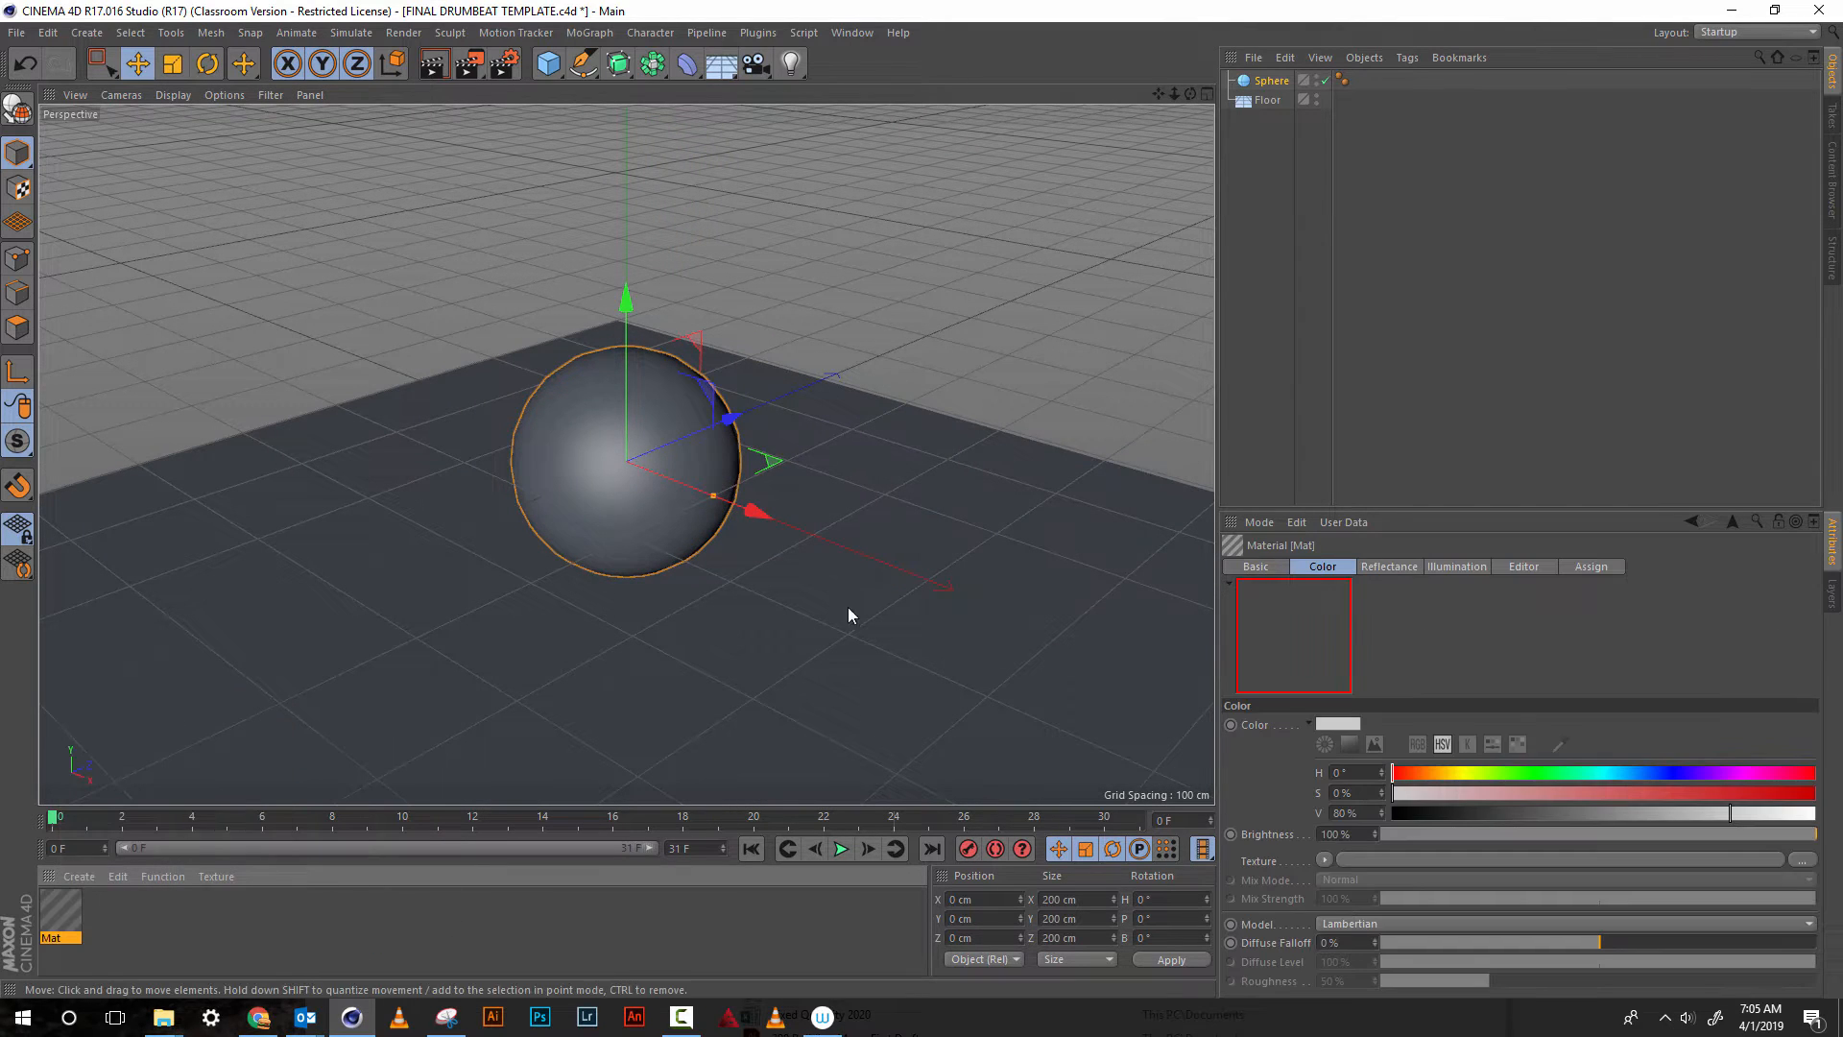
pyautogui.click(1524, 772)
pyautogui.click(1615, 773)
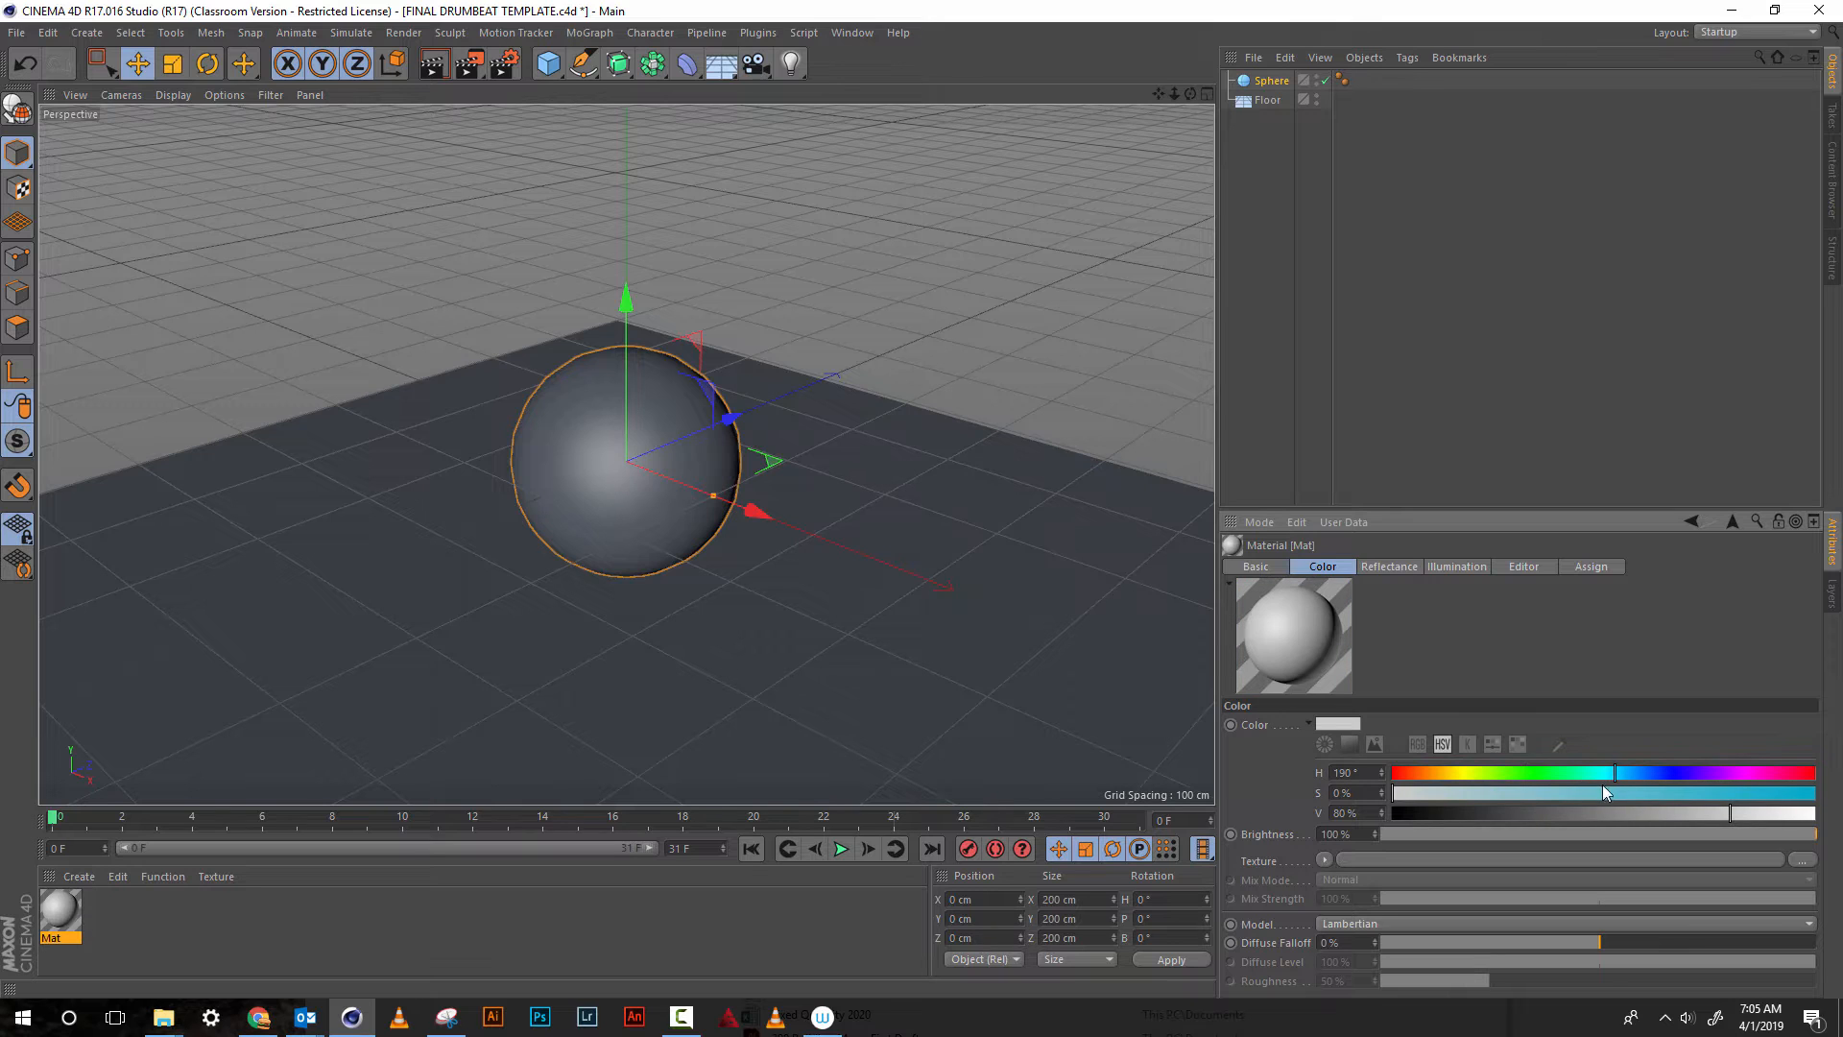
pyautogui.click(1597, 793)
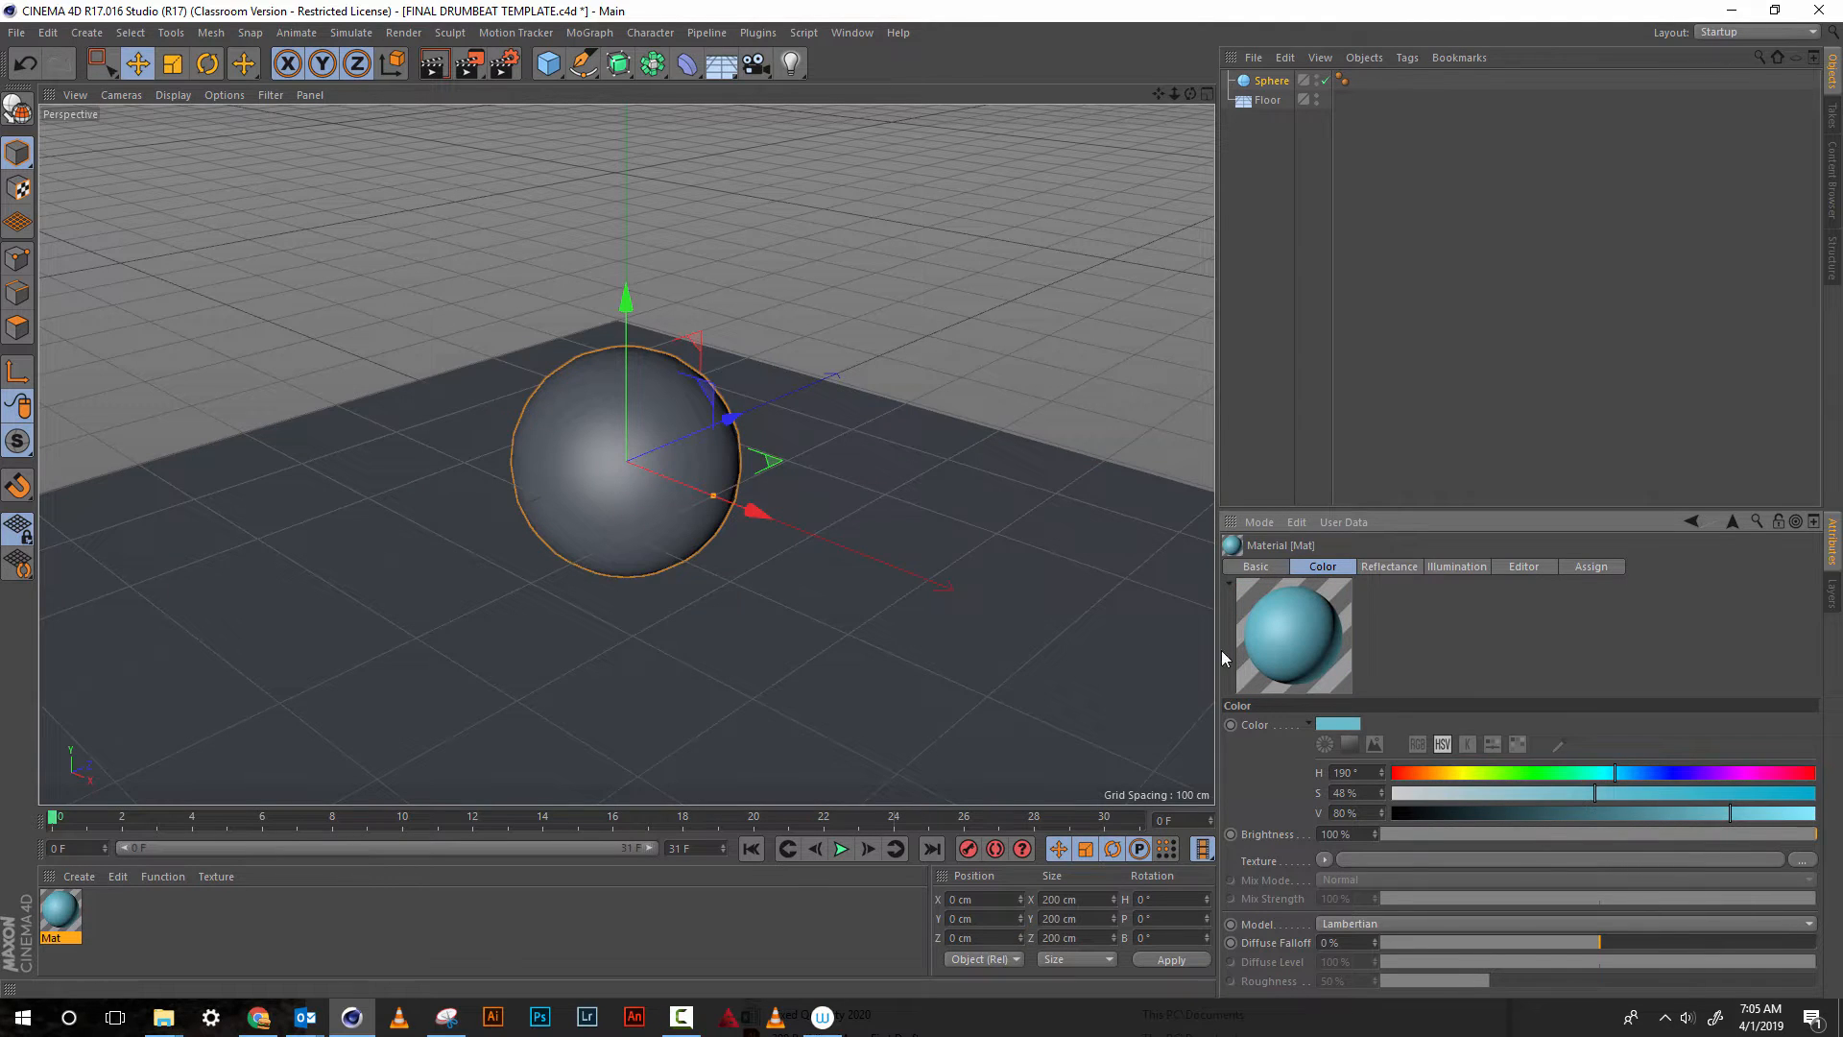
pyautogui.moveTo(60, 912); pyautogui.dragTo(178, 664)
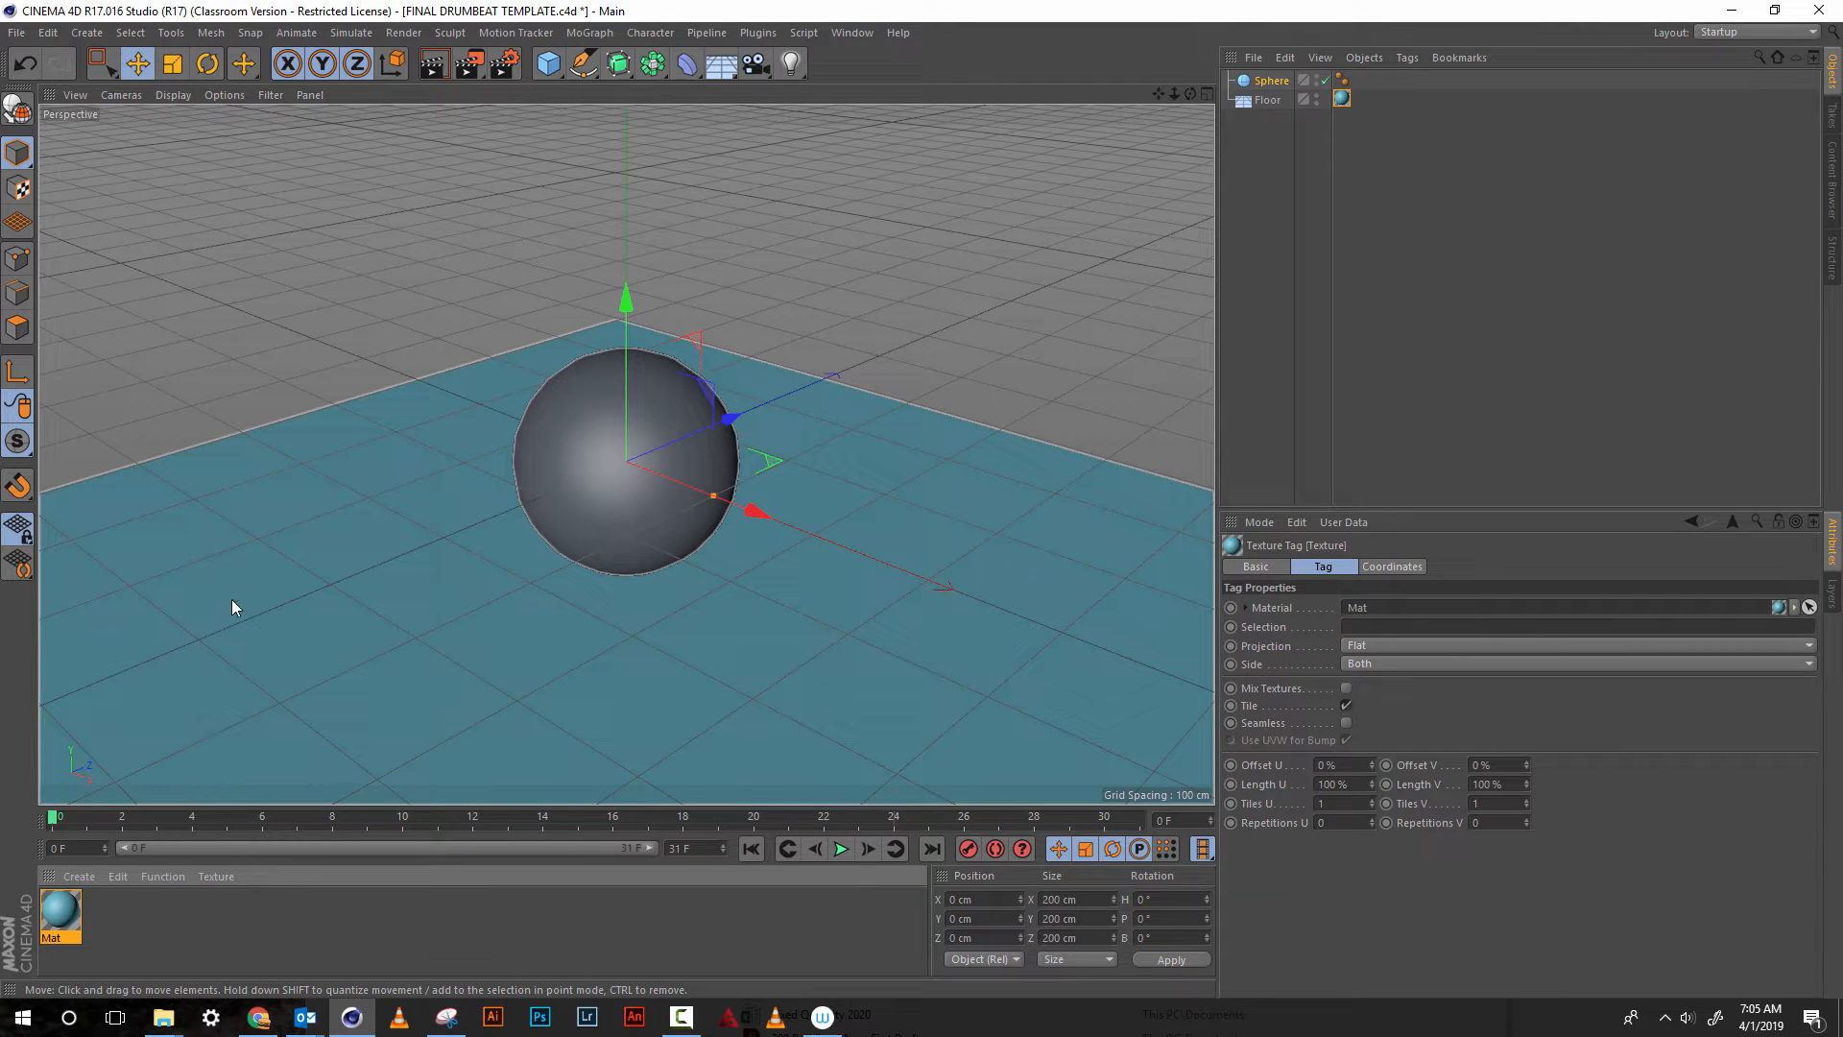
# Select the sphere and set the perspective view's display to Gouraud Shading (Lines)
pyautogui.click(1272, 83)
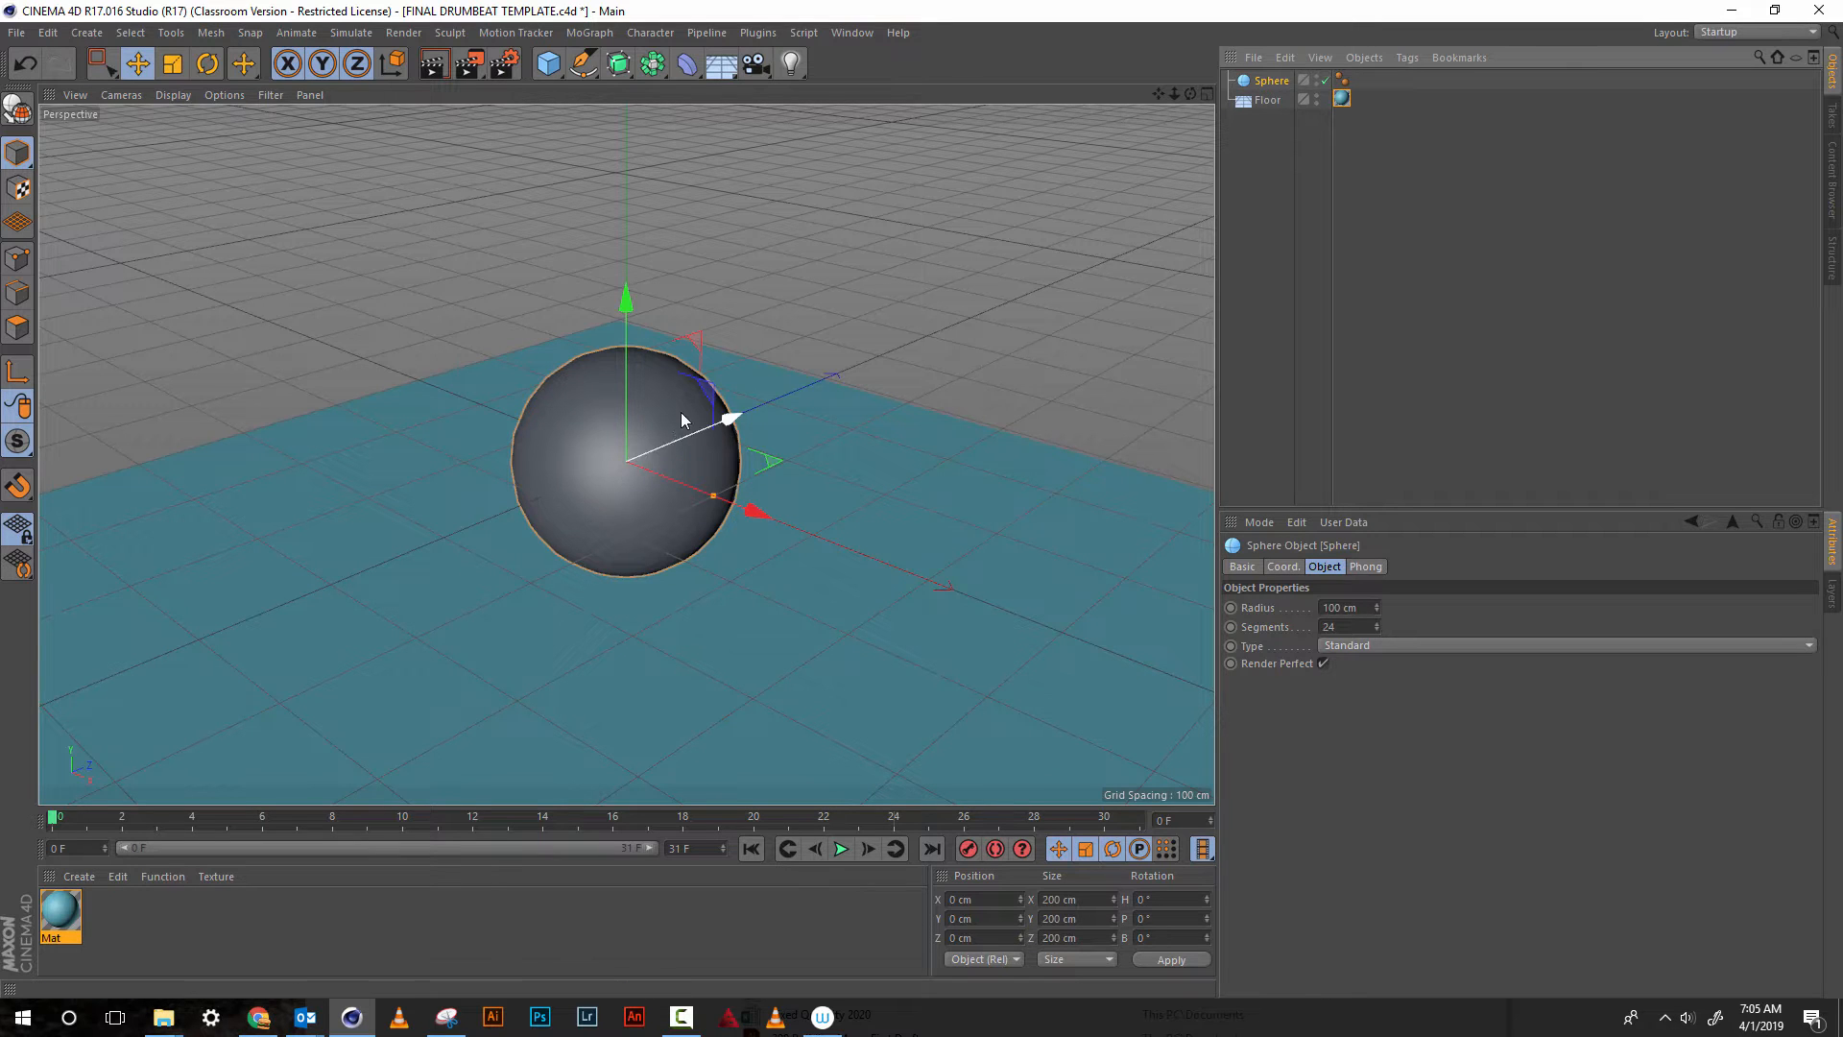
pyautogui.click(169, 95)
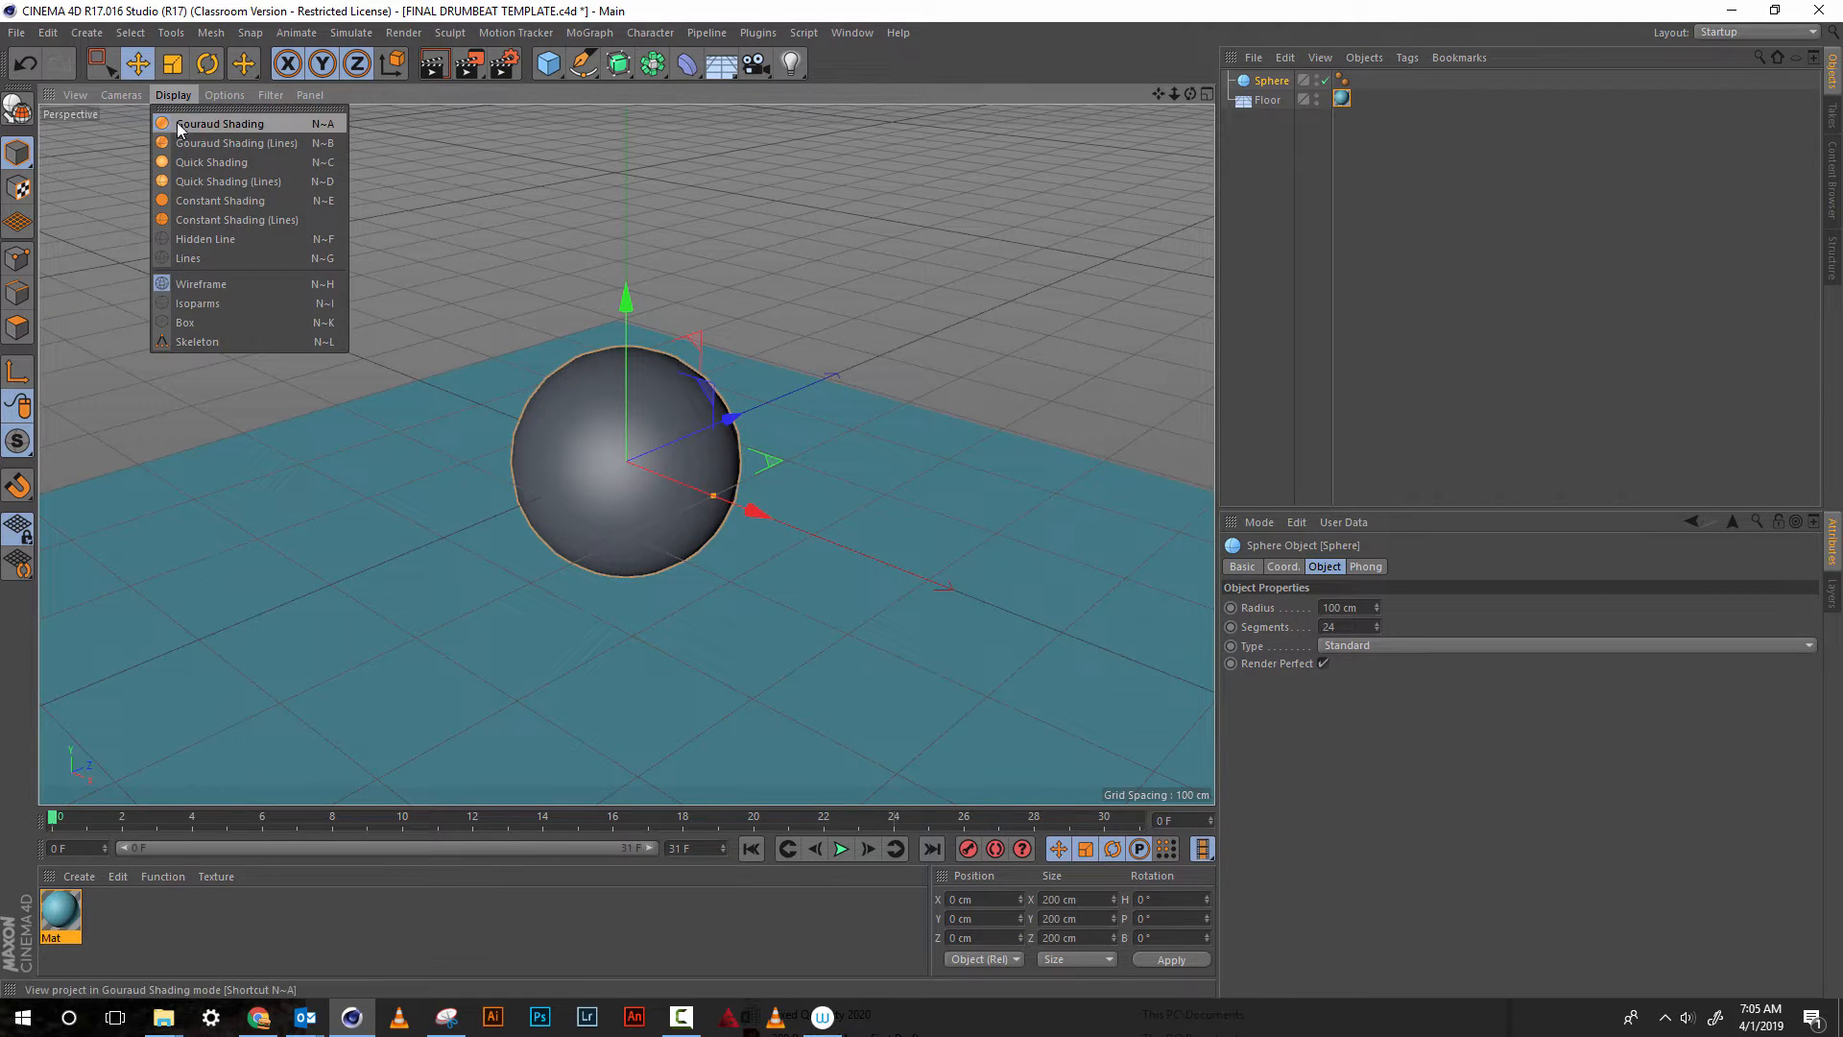
pyautogui.click(227, 144)
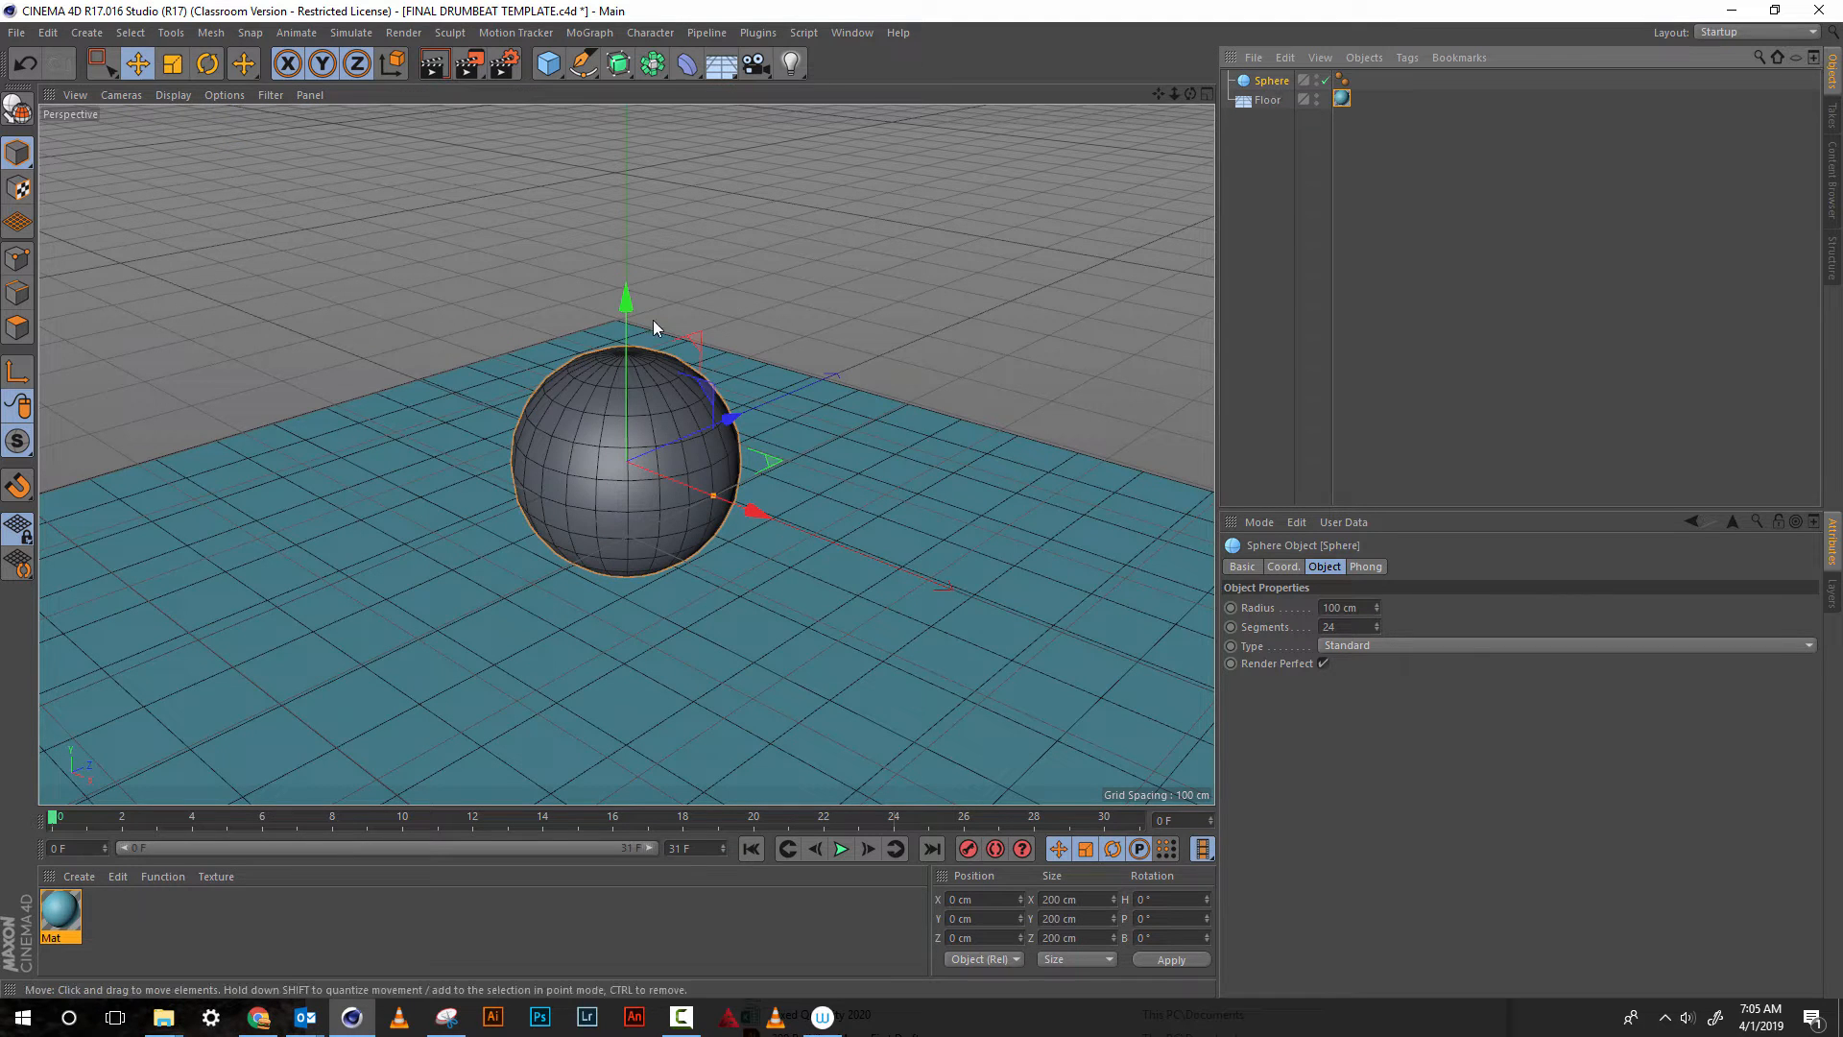
# Raise the sphere to a Y position of about 136 cm and test-render the active view
pyautogui.moveTo(620, 308); pyautogui.dragTo(632, 164)
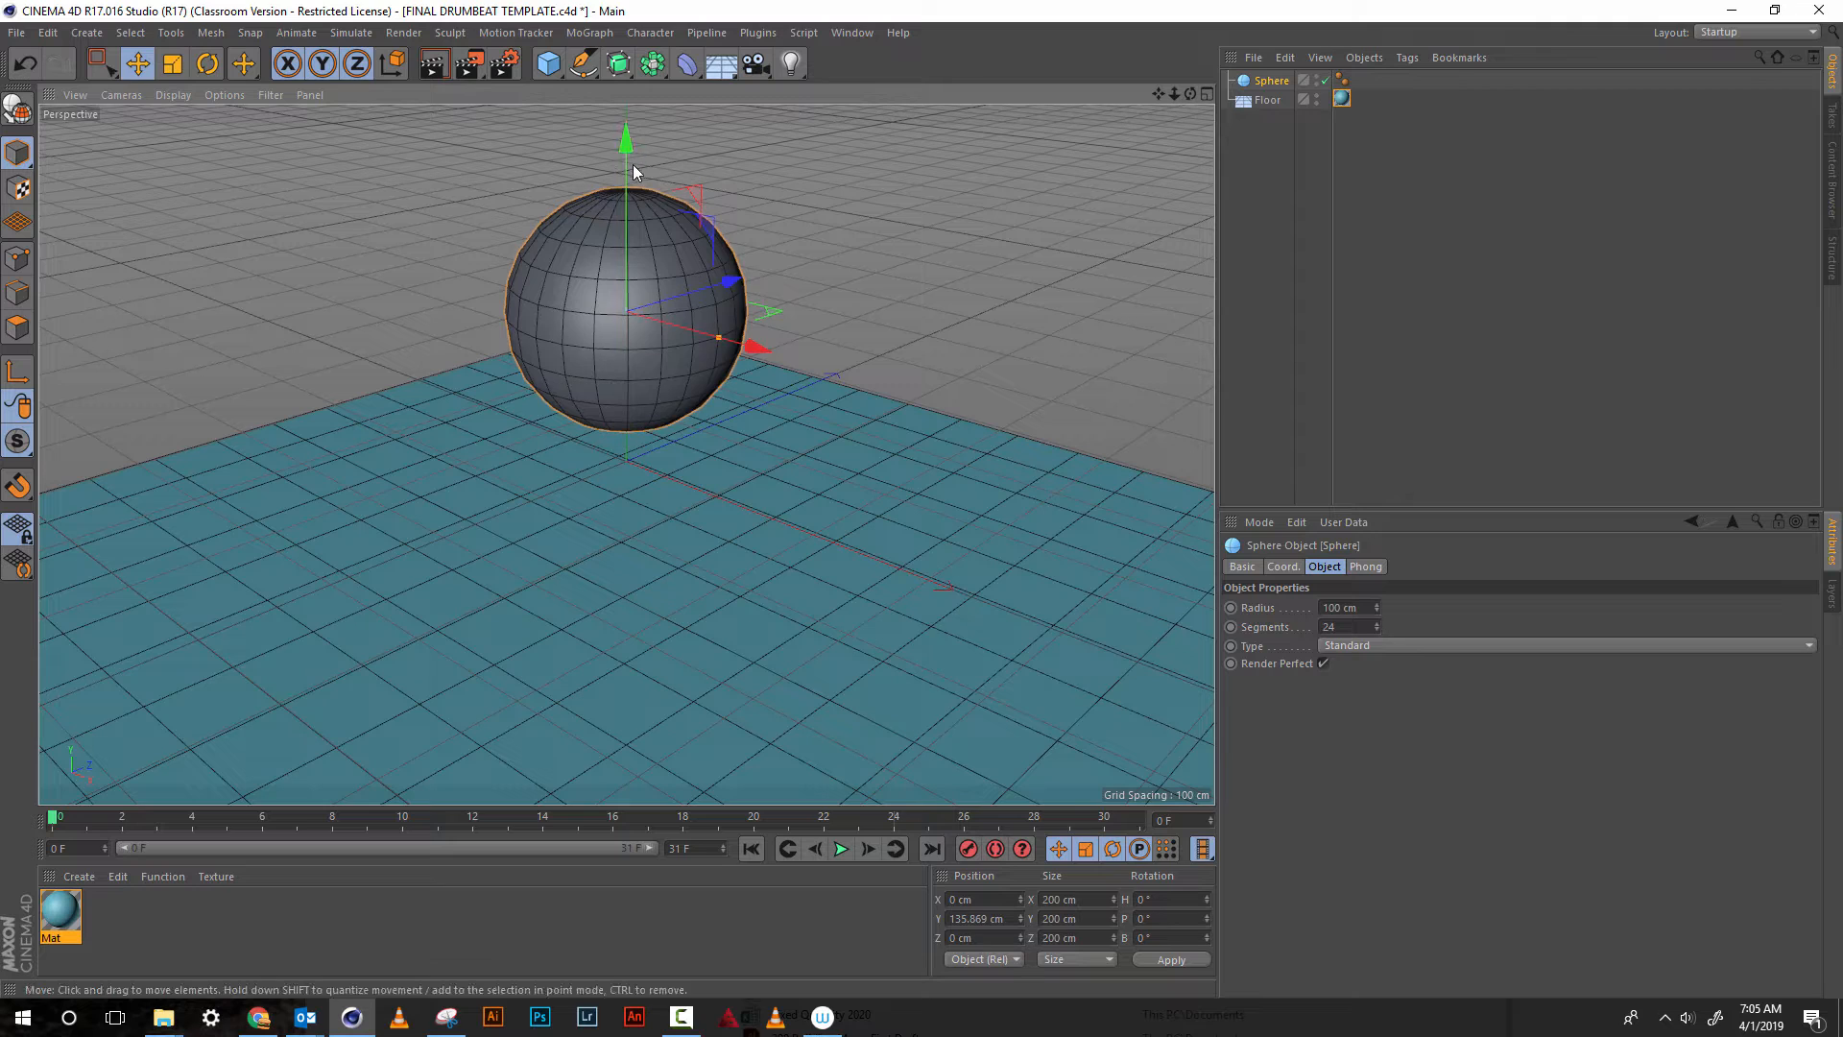
pyautogui.click(430, 67)
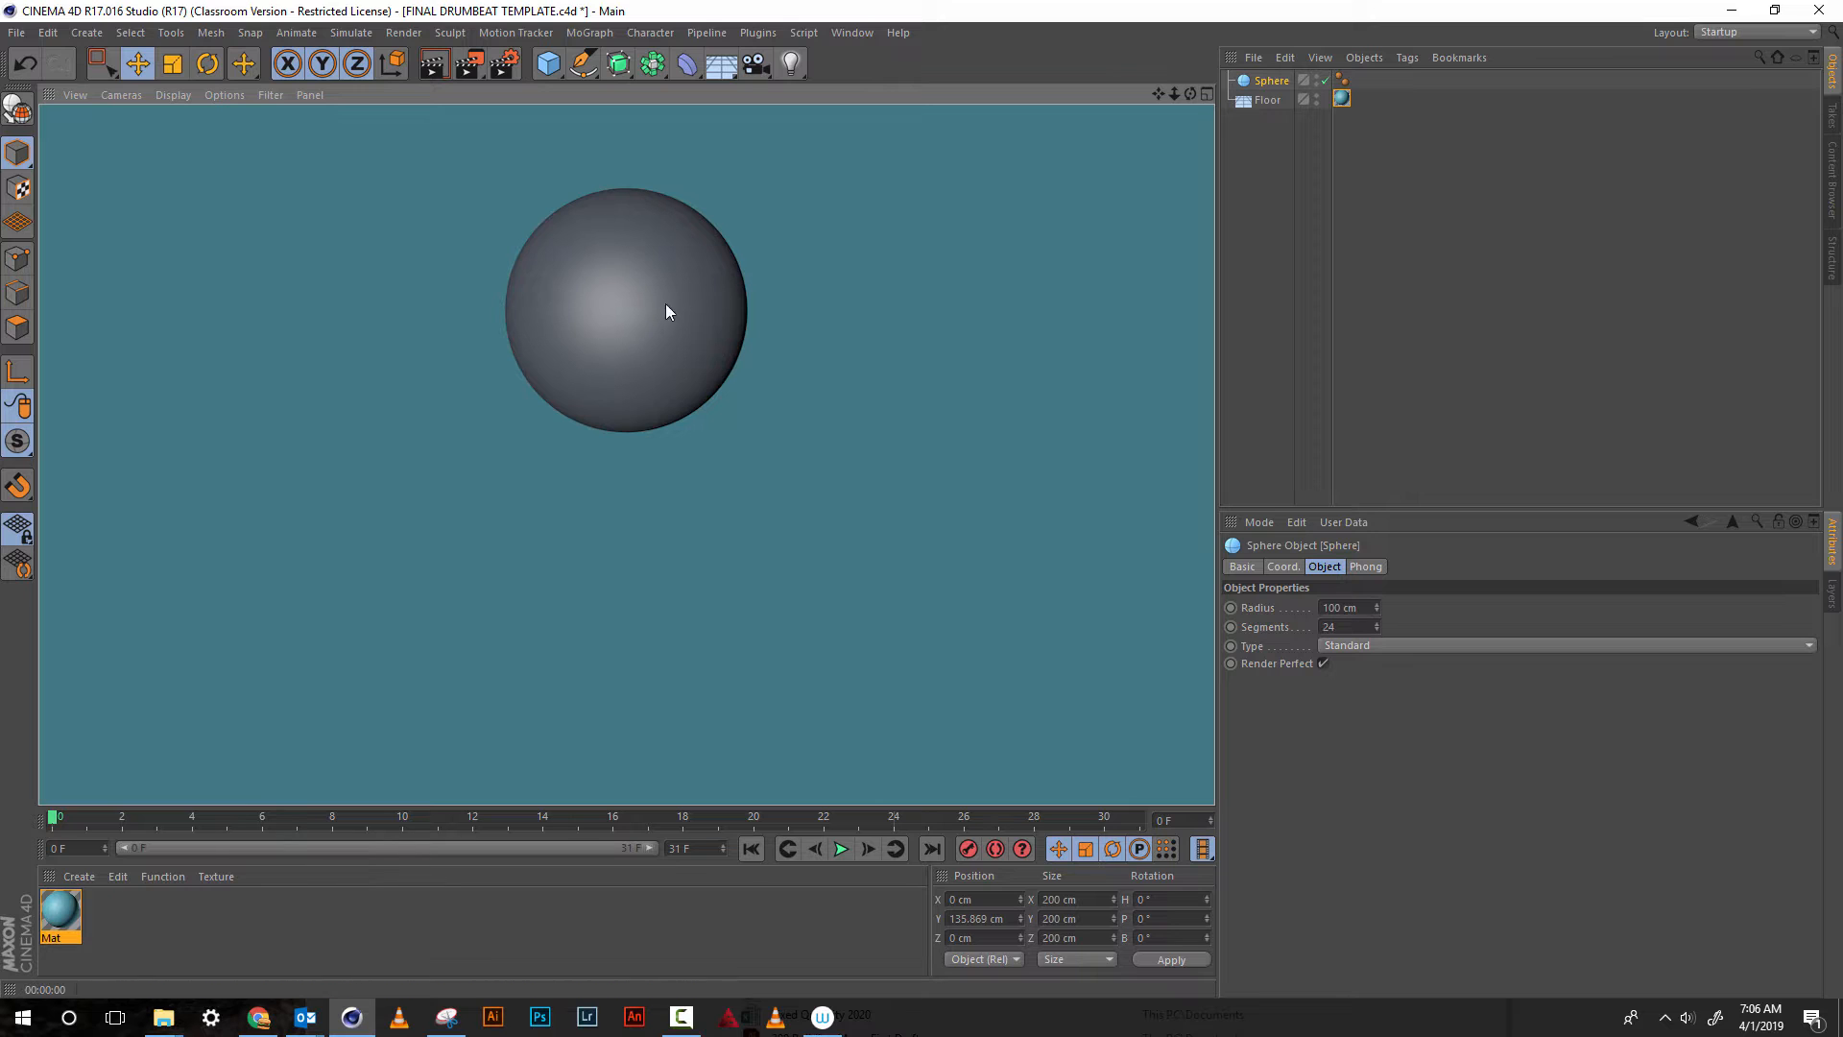
pyautogui.click(844, 252)
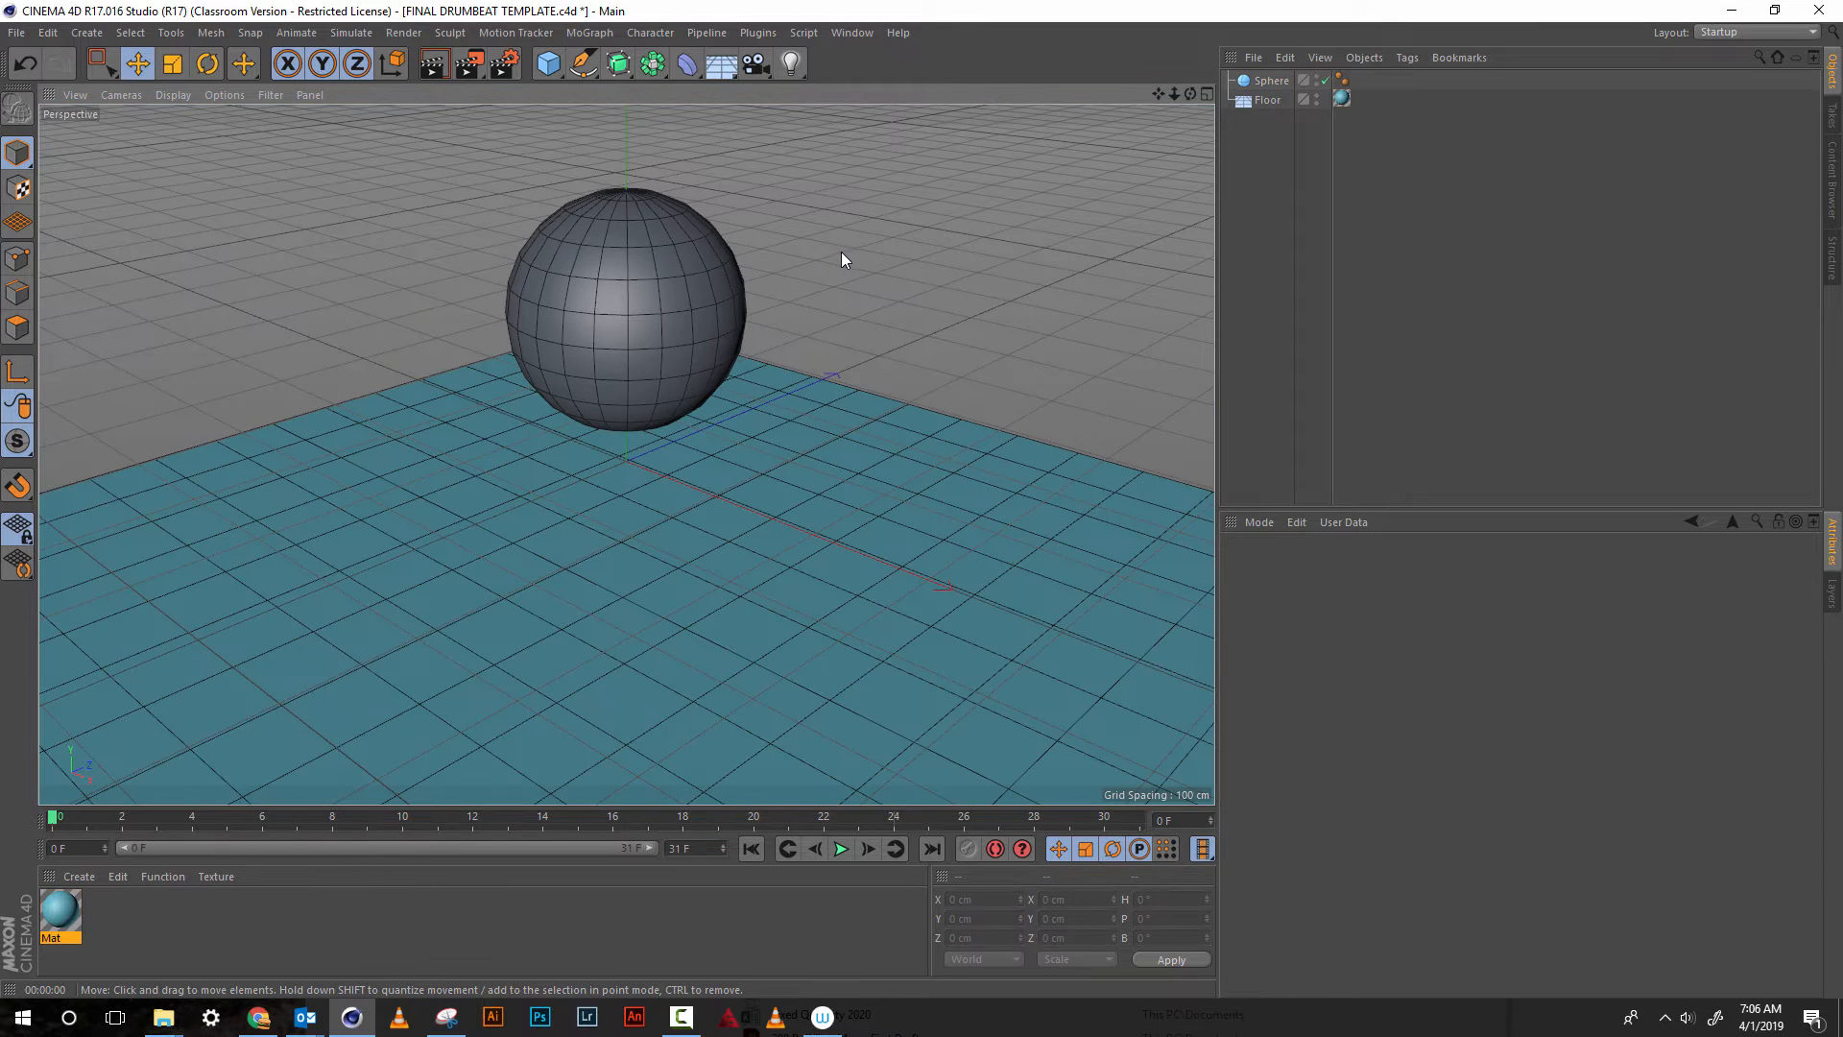
# Reduce the sphere's segments to 18
pyautogui.click(1279, 81)
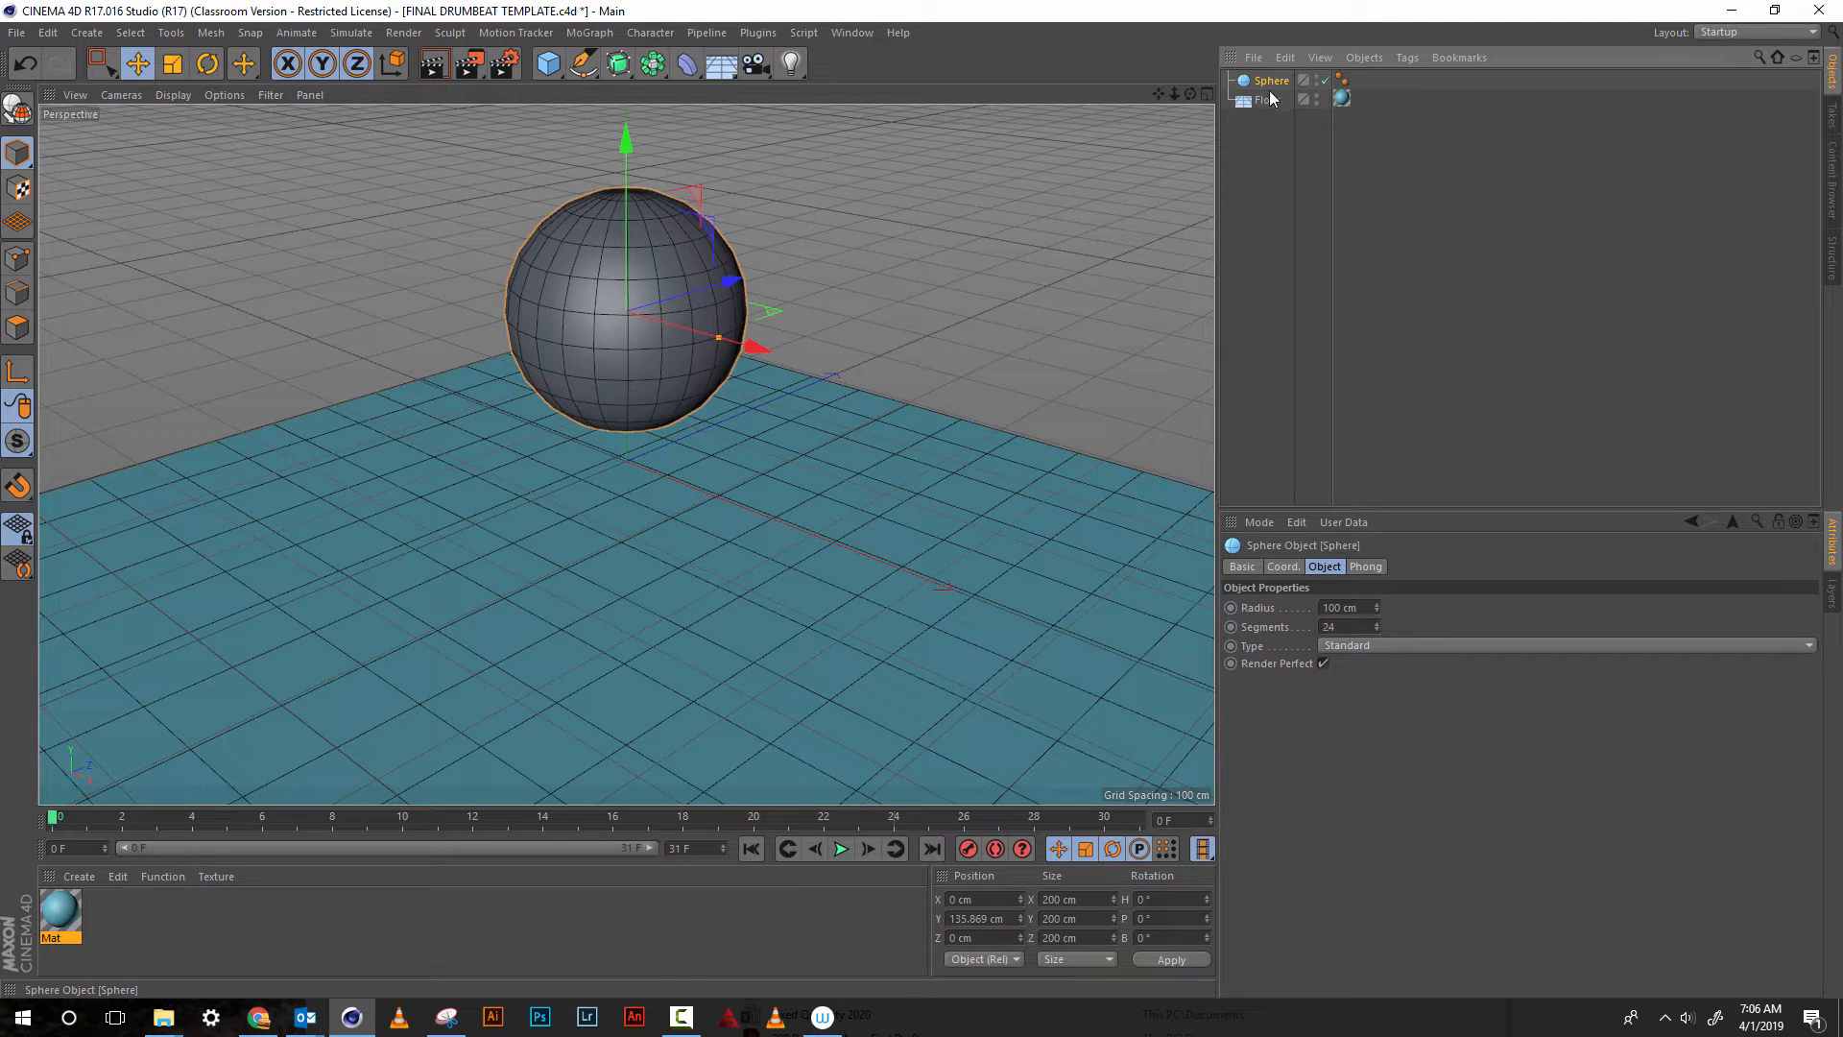
pyautogui.moveTo(1377, 629); pyautogui.dragTo(1375, 628)
pyautogui.click(1375, 628)
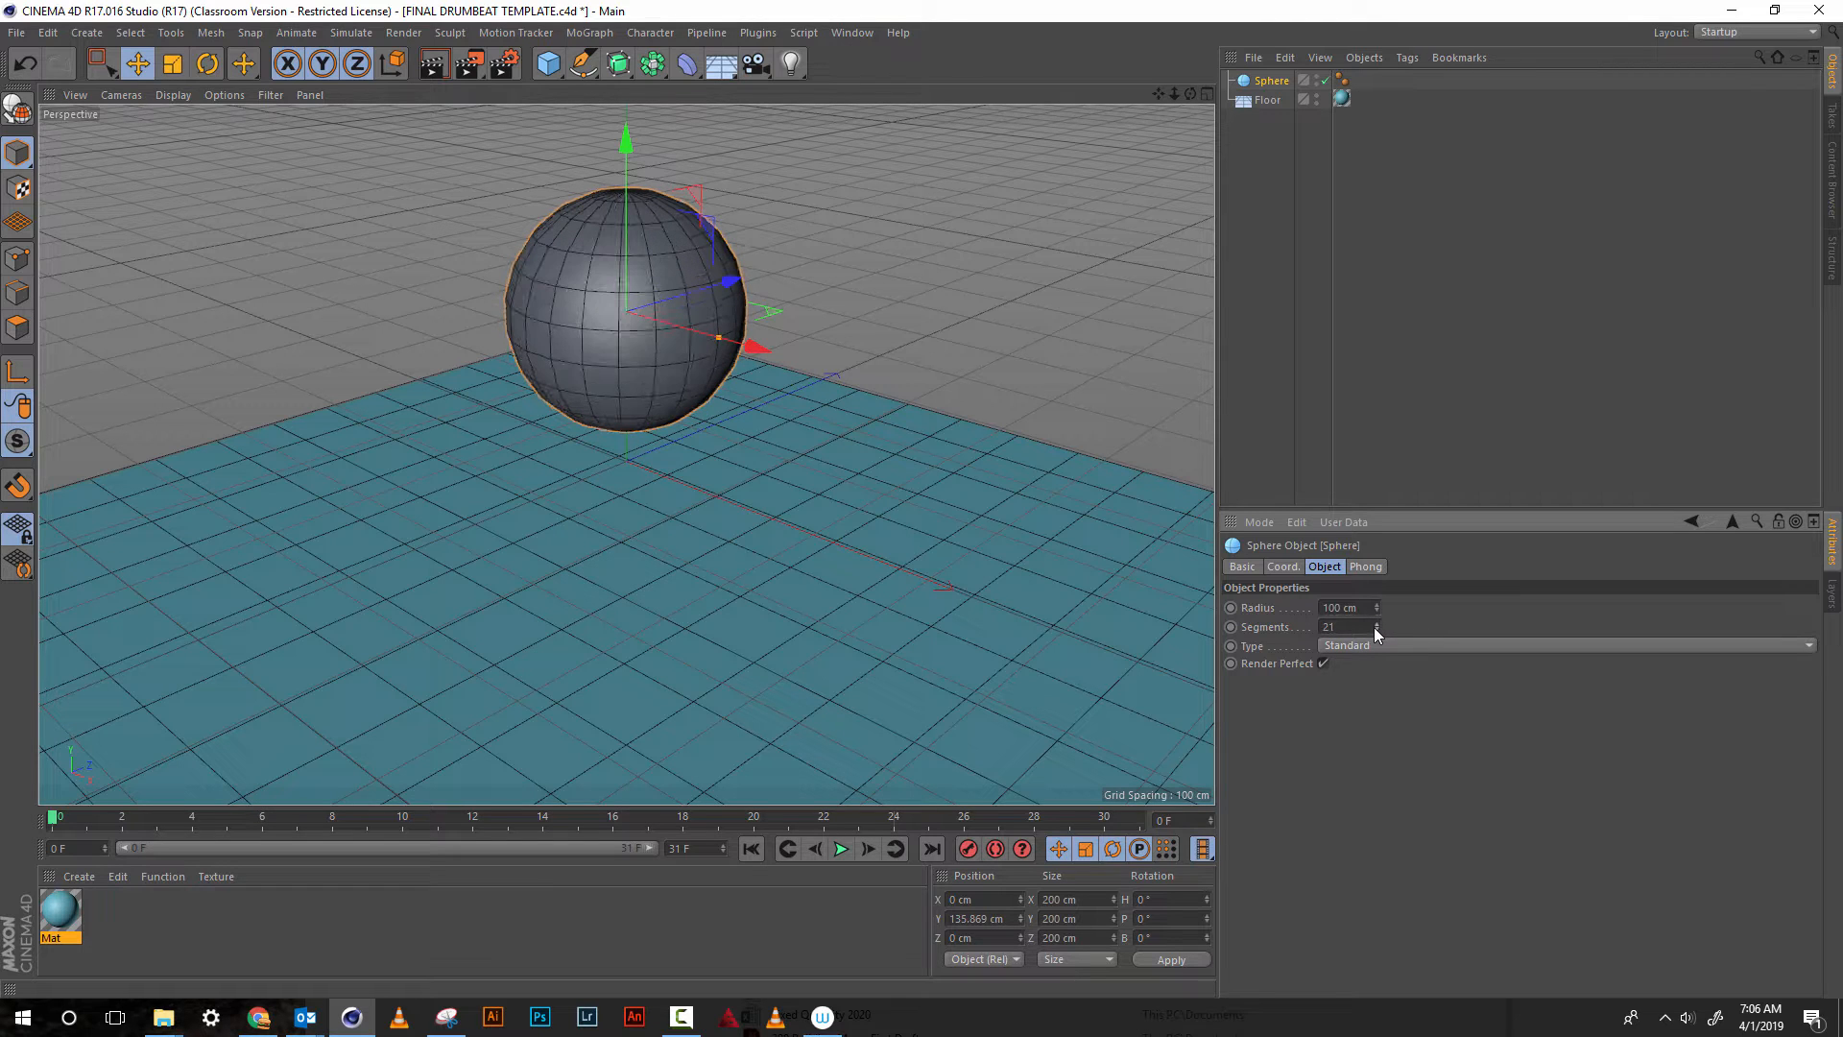
pyautogui.click(1374, 629)
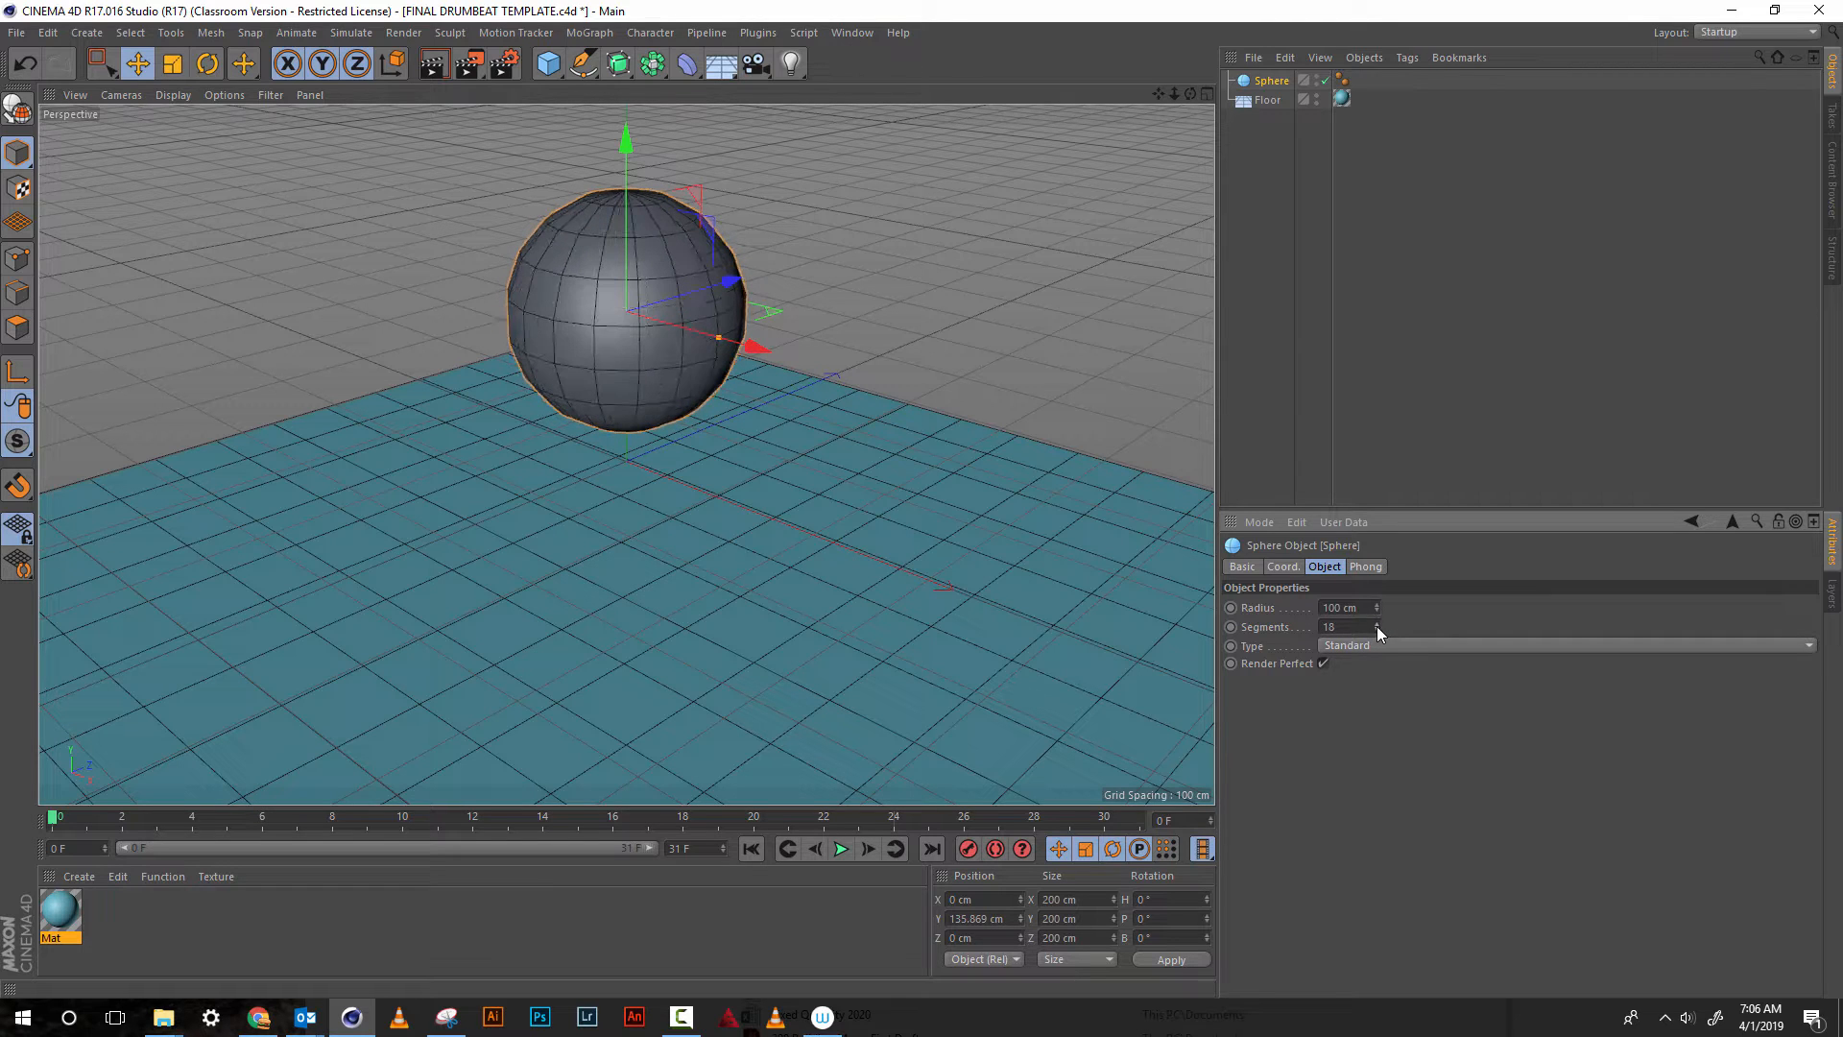
# Move the sphere to about X 126 cm and Z -143 cm, and test-render the active view
pyautogui.moveTo(732, 280); pyautogui.dragTo(659, 309)
pyautogui.moveTo(657, 375); pyautogui.dragTo(780, 413)
pyautogui.moveTo(748, 343)
pyautogui.mouseDown()
pyautogui.moveTo(712, 365)
pyautogui.moveTo(732, 424)
pyautogui.moveTo(739, 377)
pyautogui.mouseUp()
pyautogui.click(441, 67)
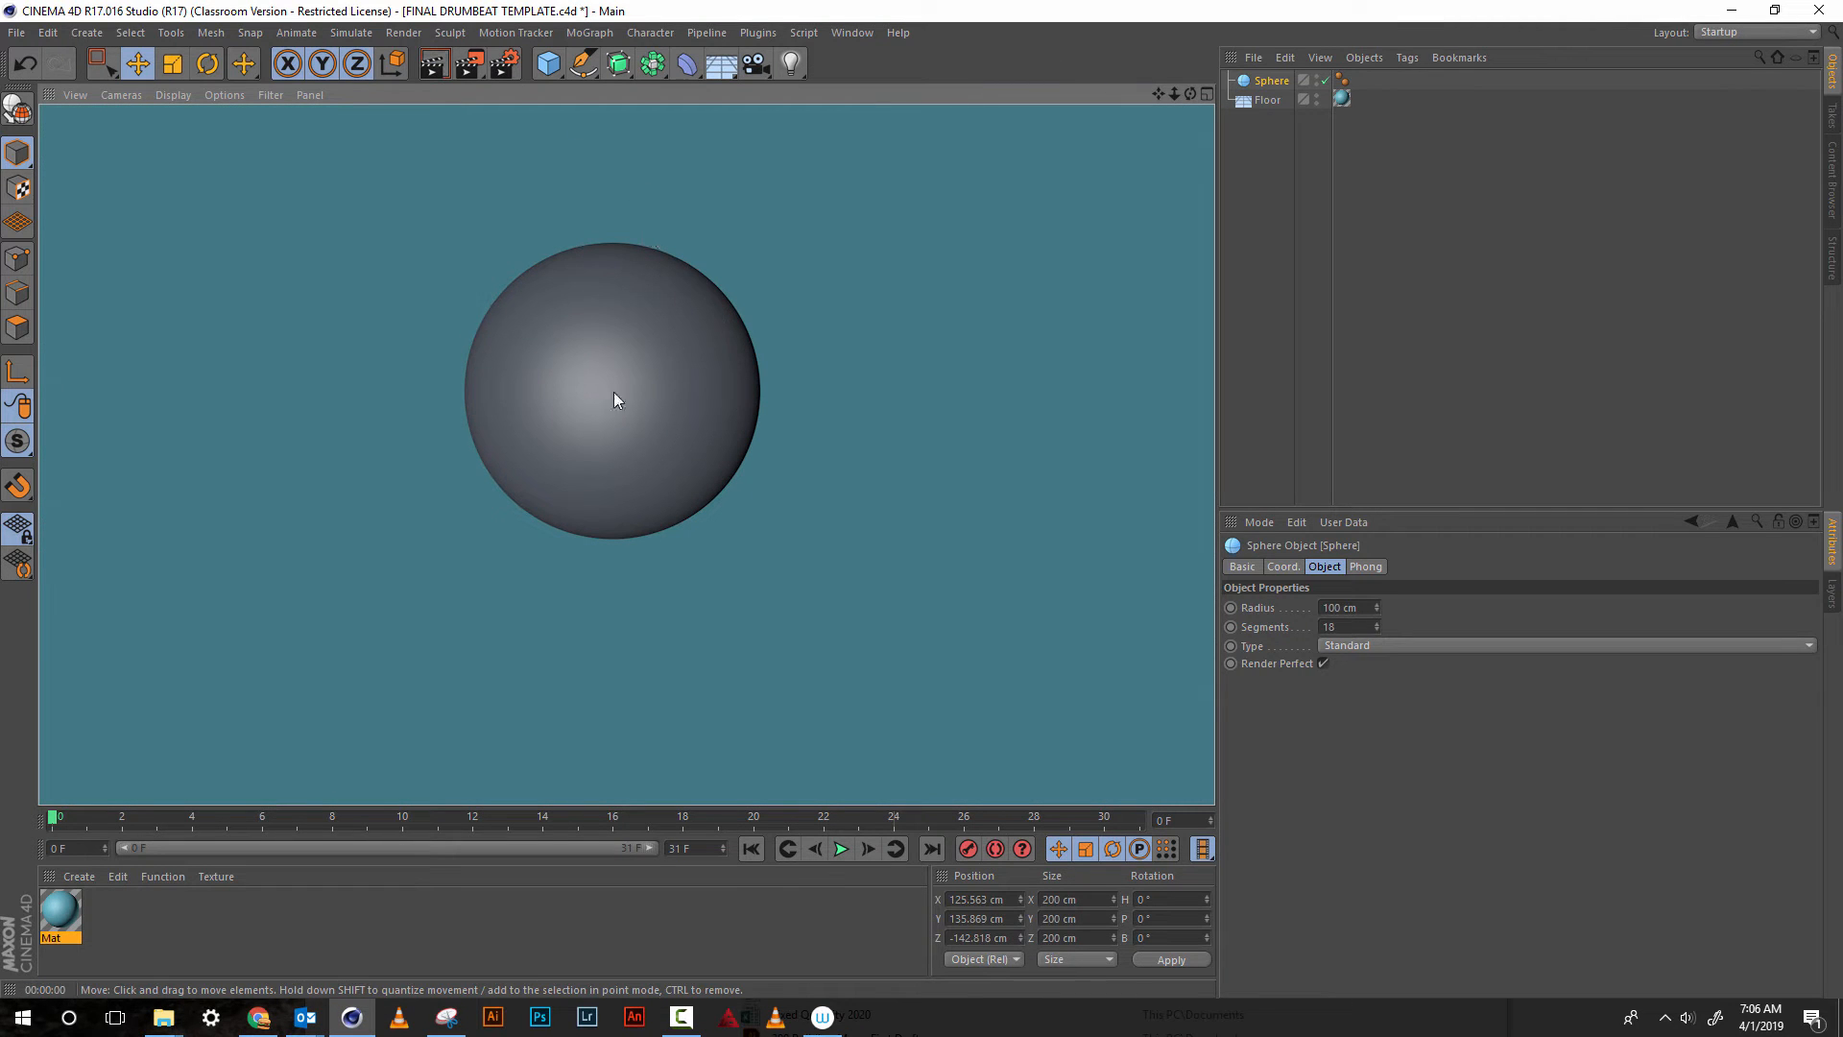
pyautogui.click(850, 279)
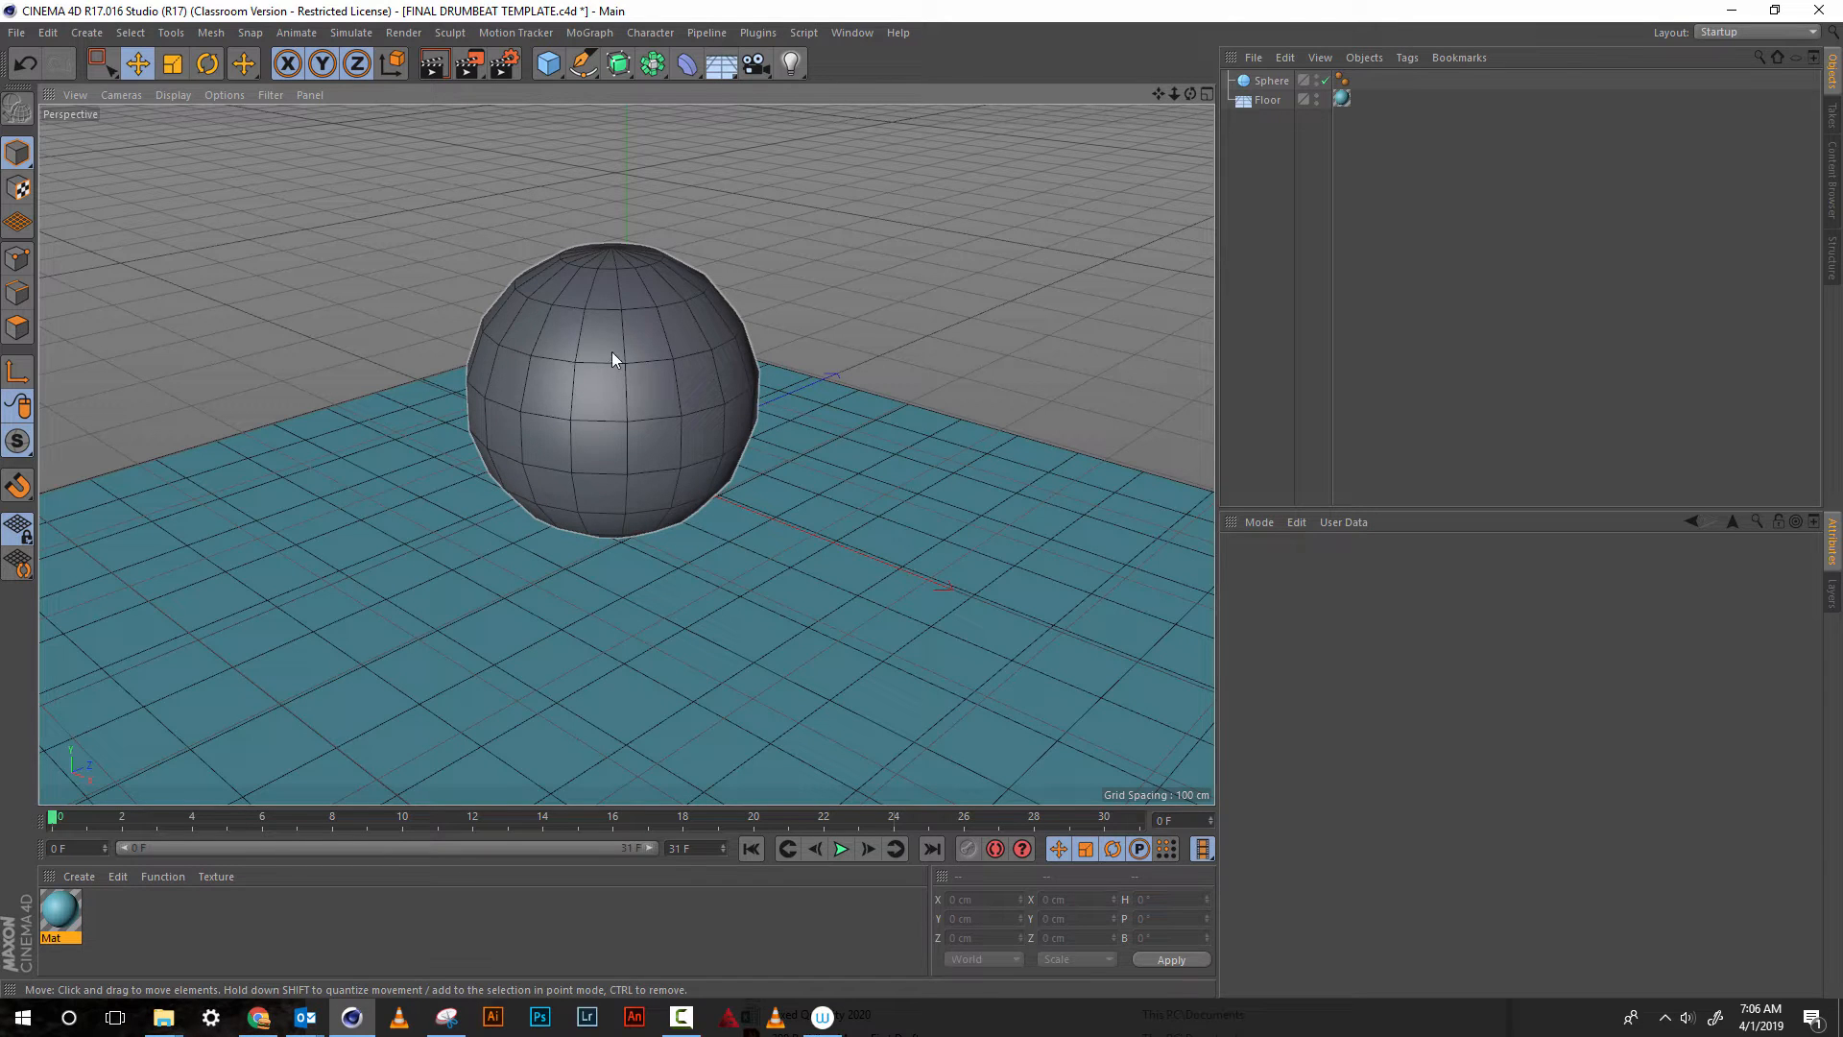
# Delete the Phong tag from the sphere and test-render the active view
pyautogui.click(1342, 79)
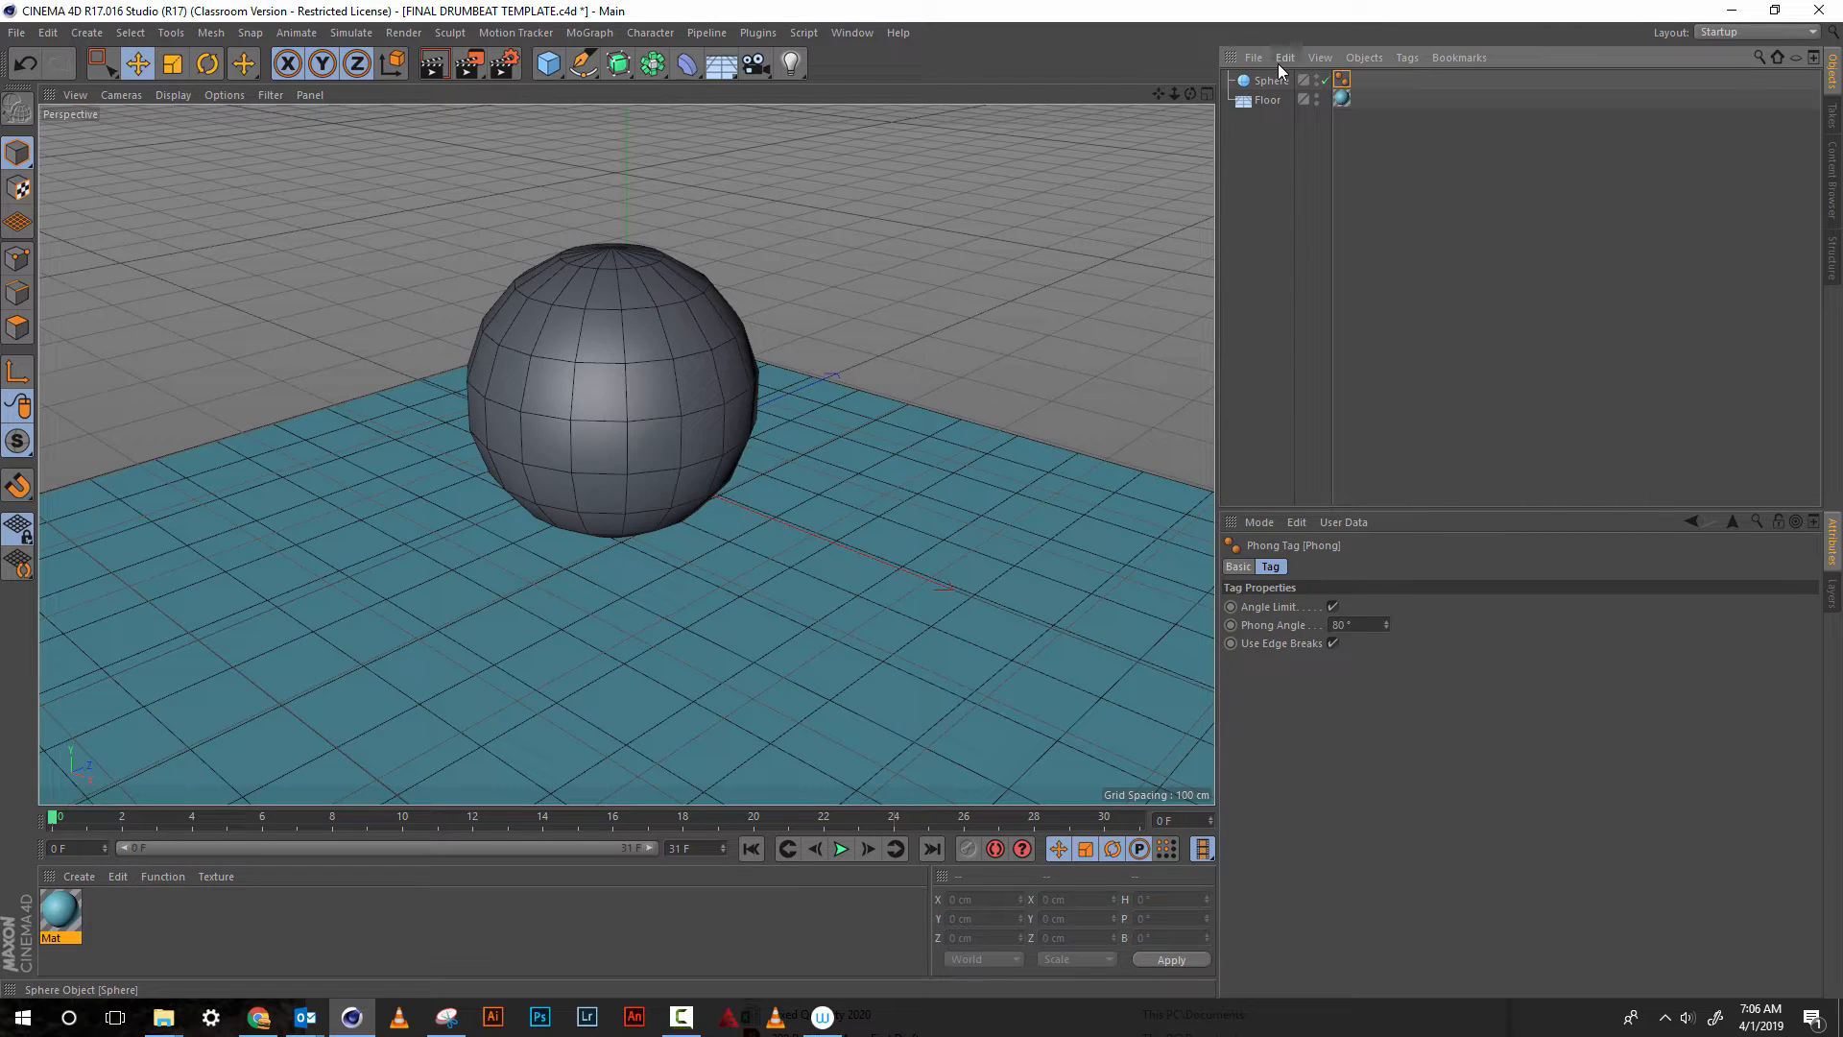
pyautogui.press('Delete')
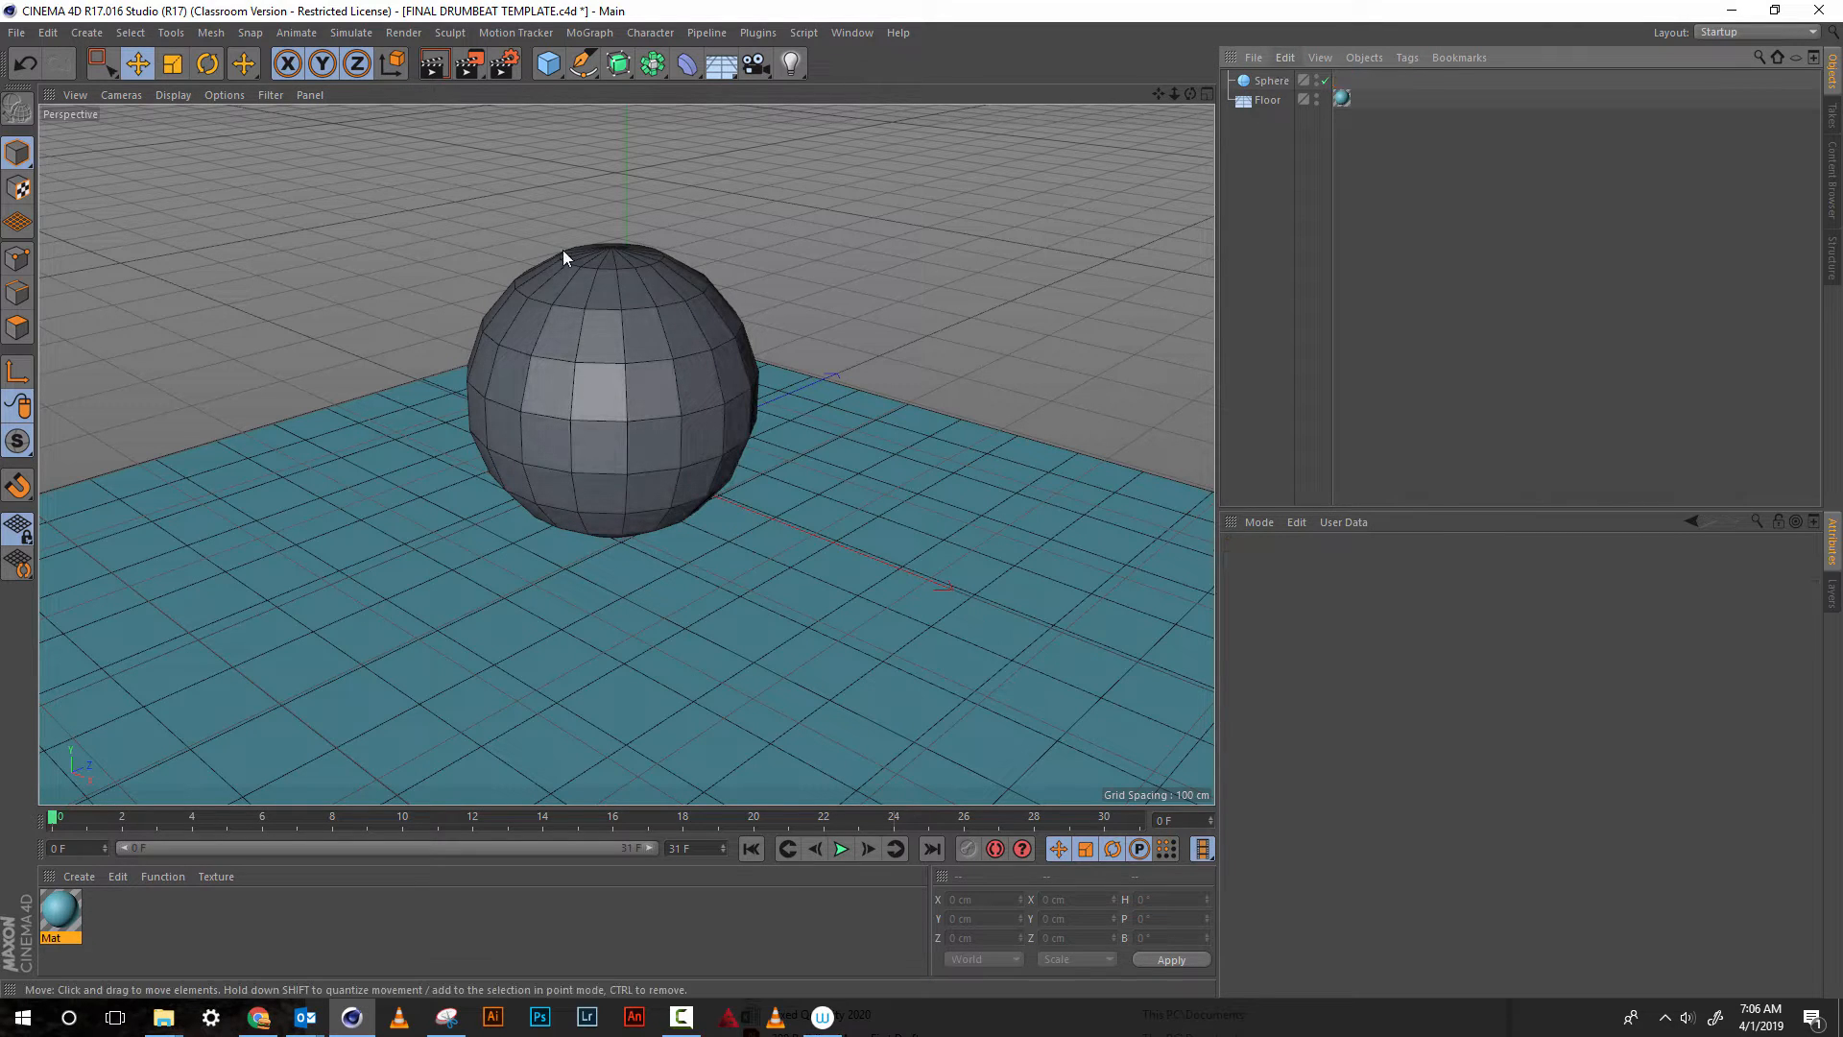
pyautogui.click(429, 73)
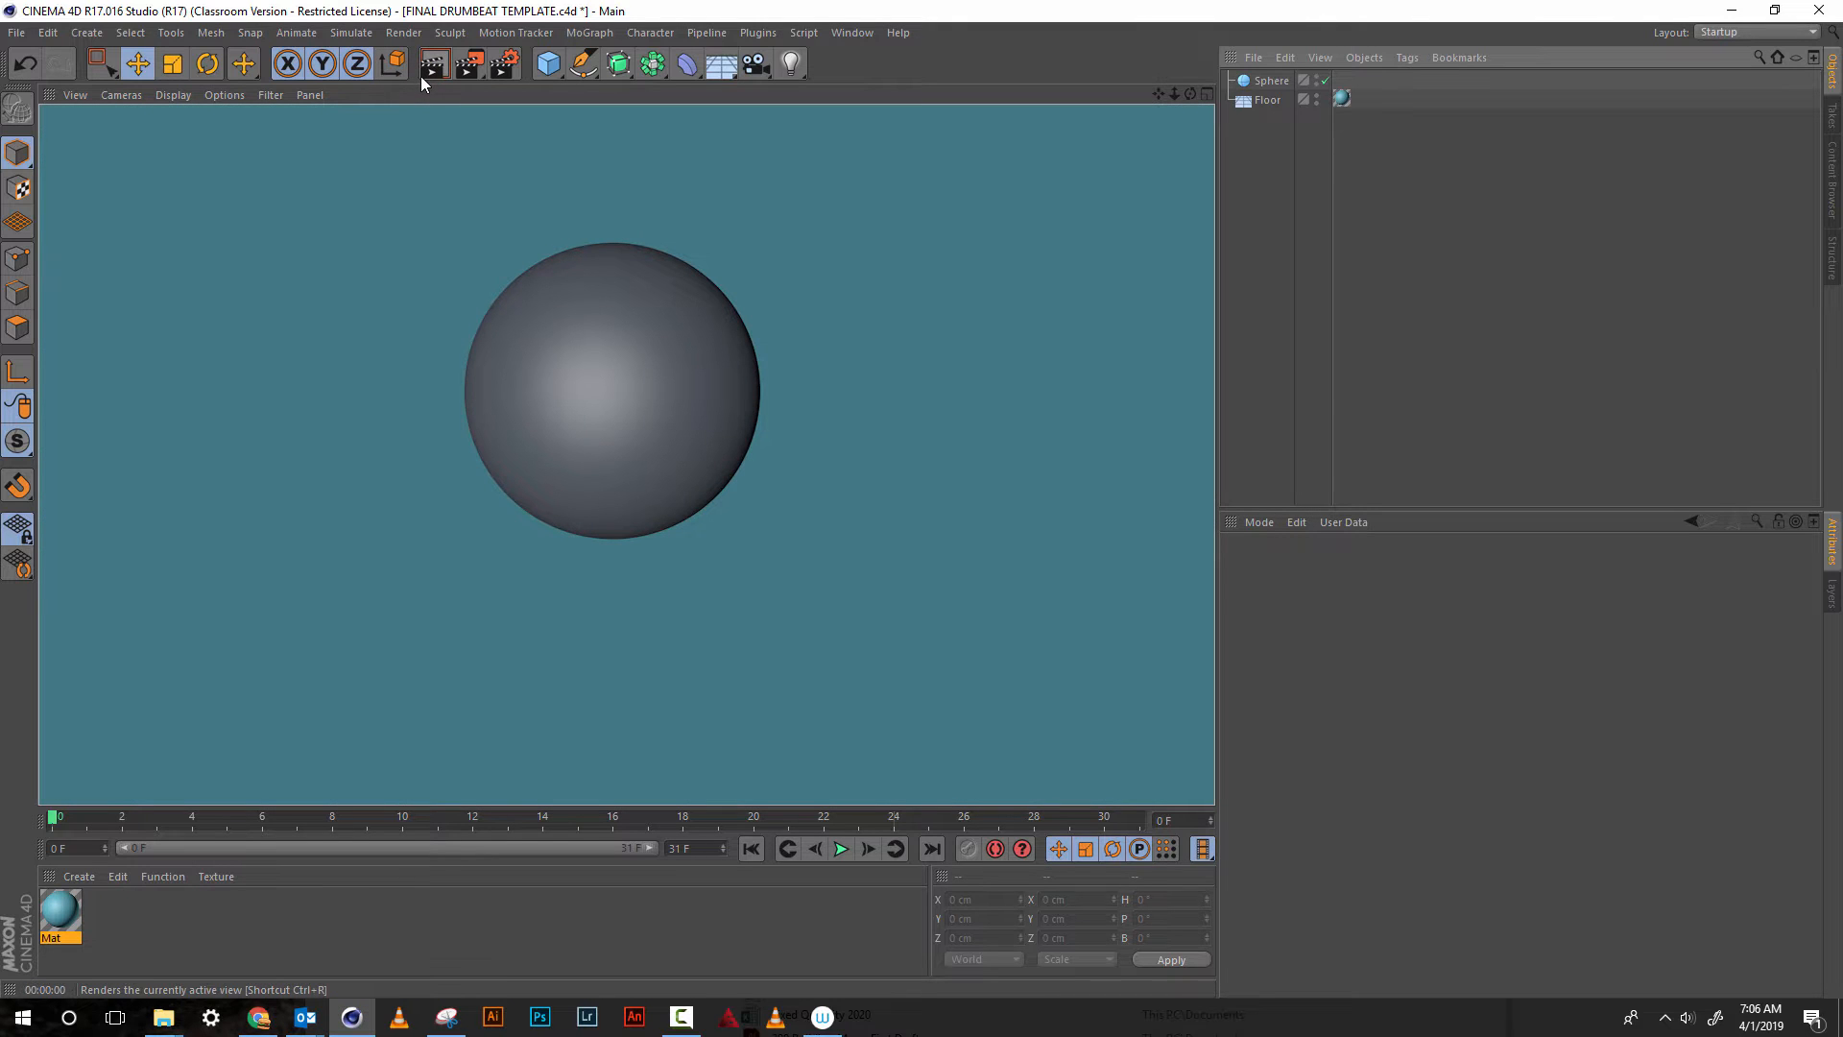
pyautogui.click(567, 203)
pyautogui.click(441, 65)
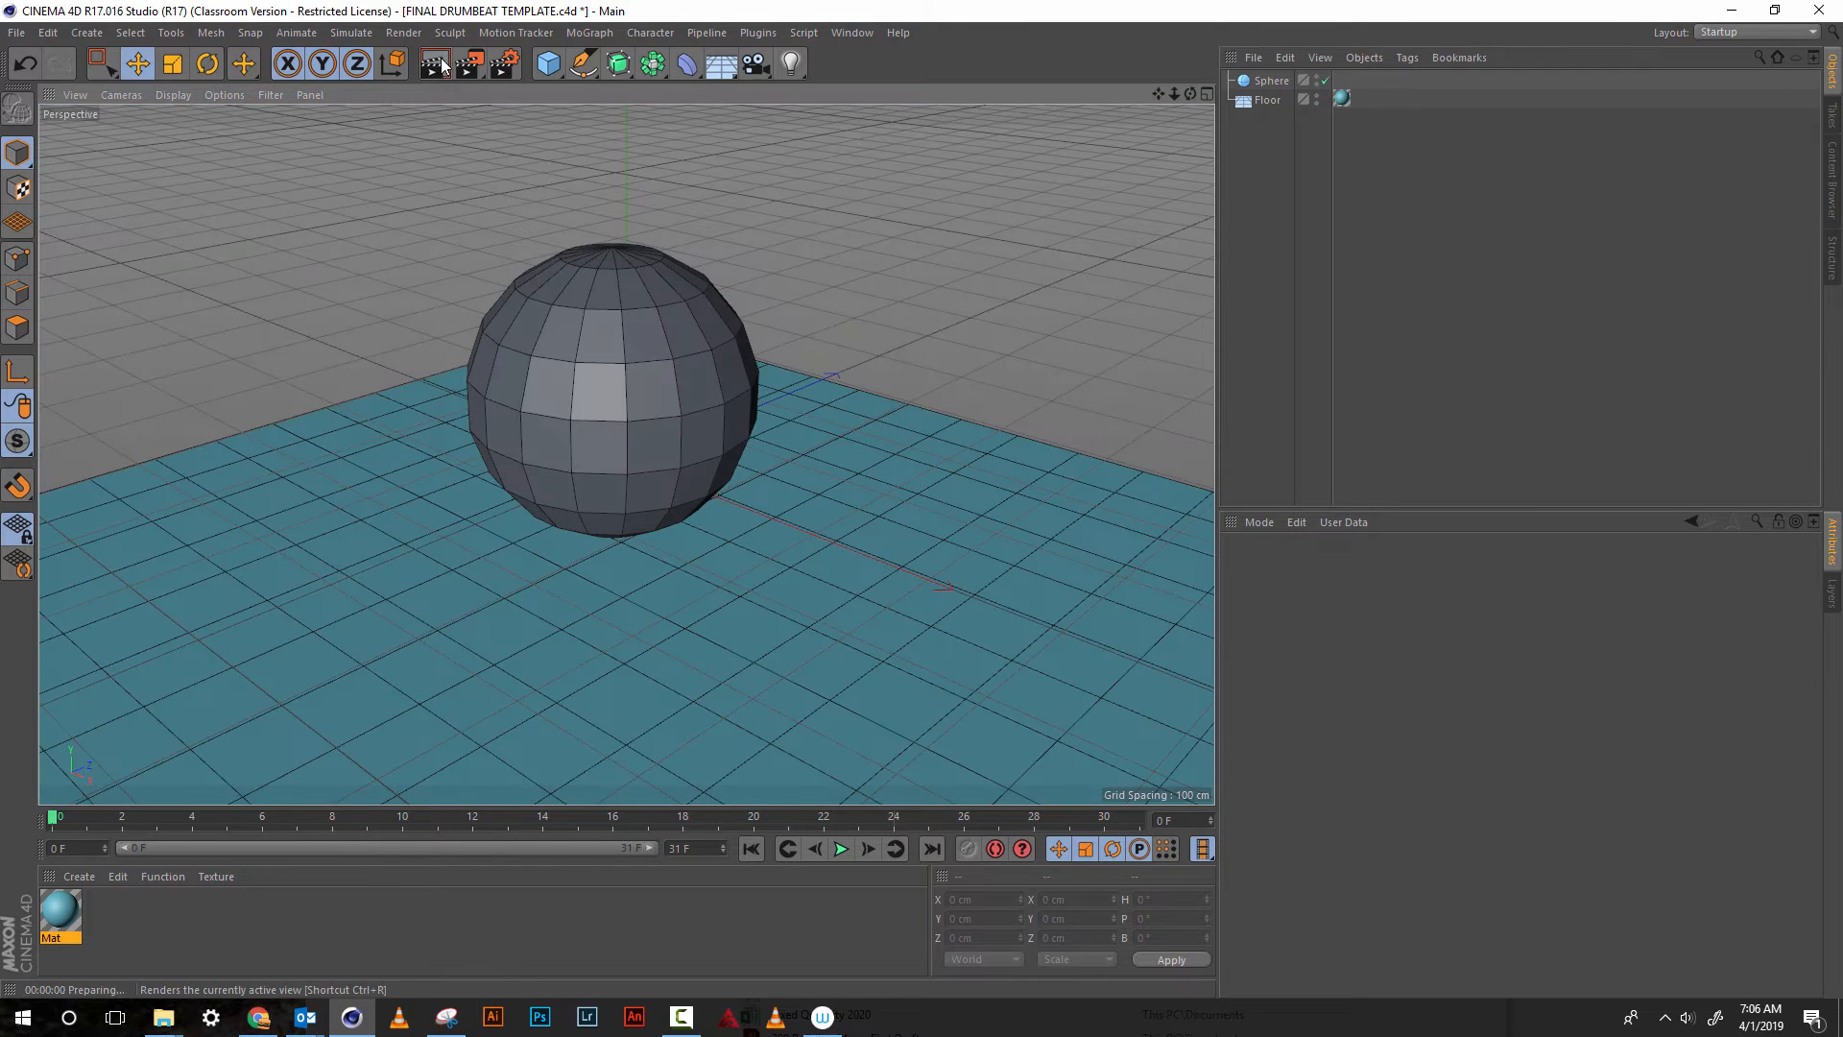
# Add an omni light, place it at about Y 245 cm and Z -340 cm, and test-render the active view
pyautogui.click(791, 63)
pyautogui.moveTo(621, 305); pyautogui.dragTo(610, 2)
pyautogui.moveTo(732, 159); pyautogui.dragTo(397, 366)
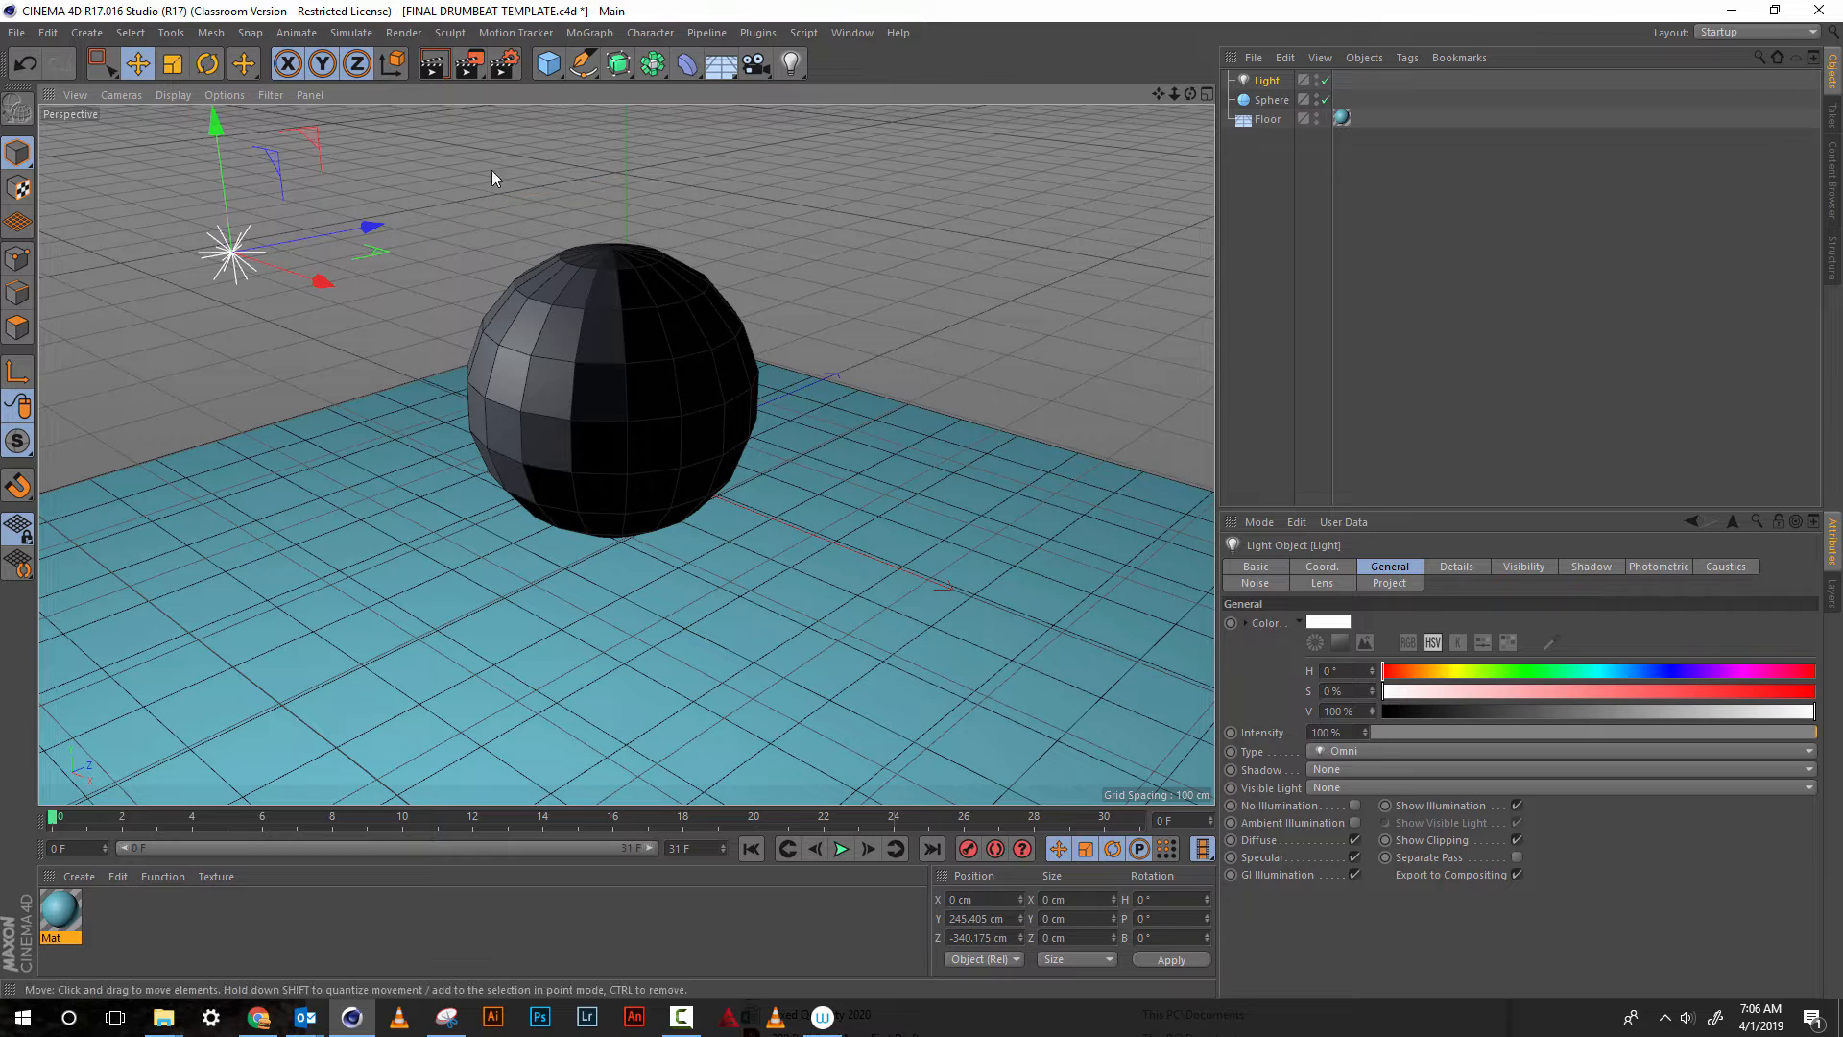
pyautogui.click(434, 66)
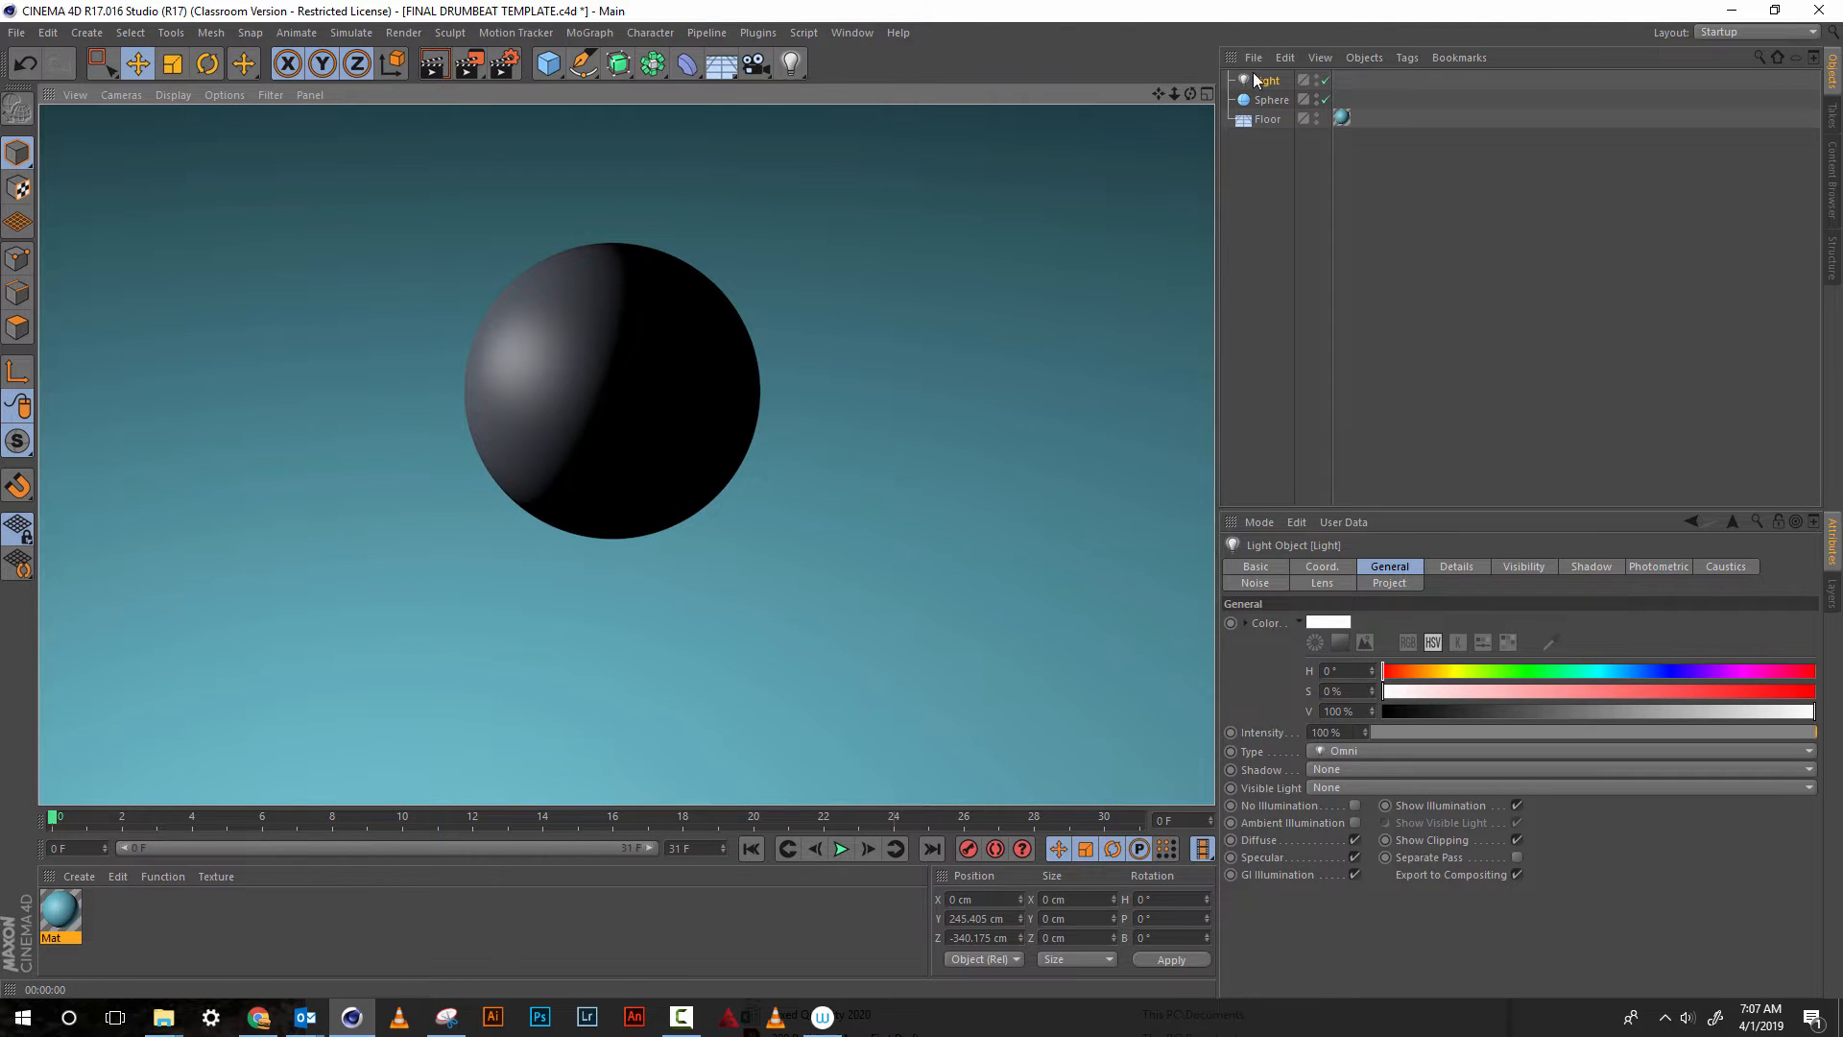
# Turn off Render Perfect for the sphere and test-render the active view
pyautogui.click(1269, 100)
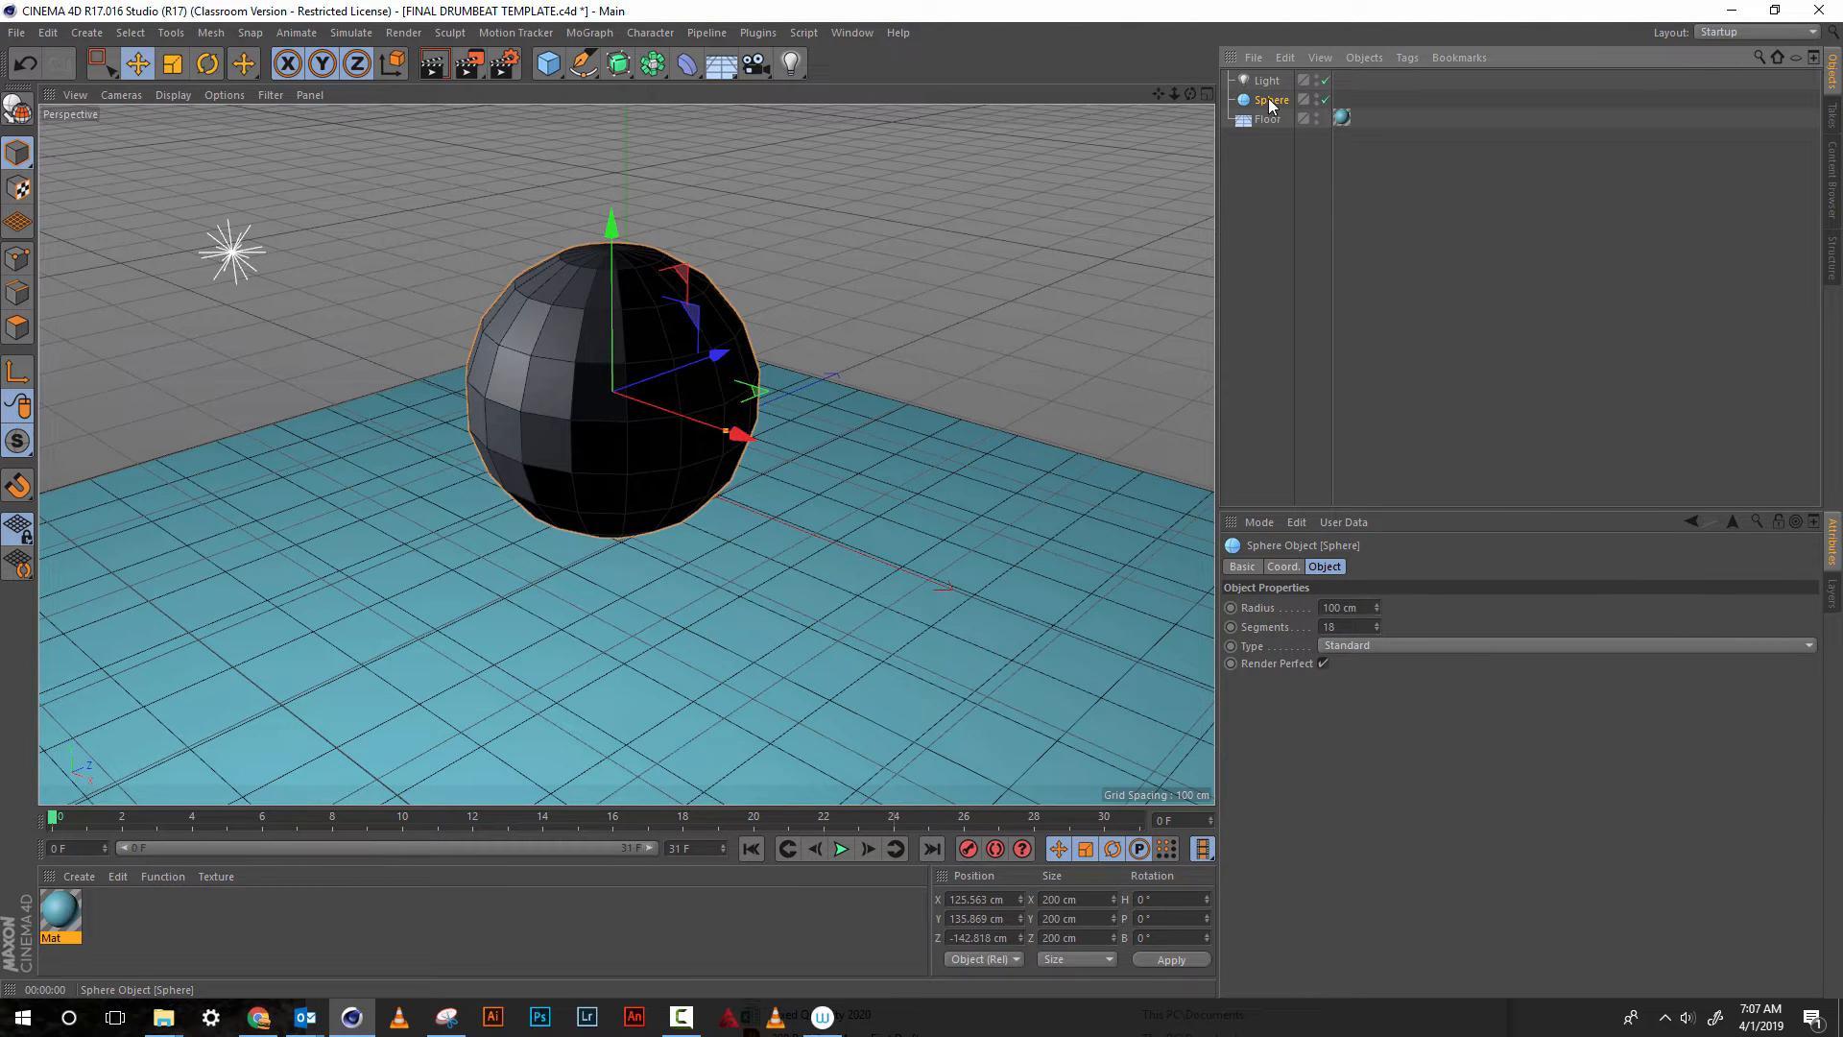
pyautogui.click(1324, 665)
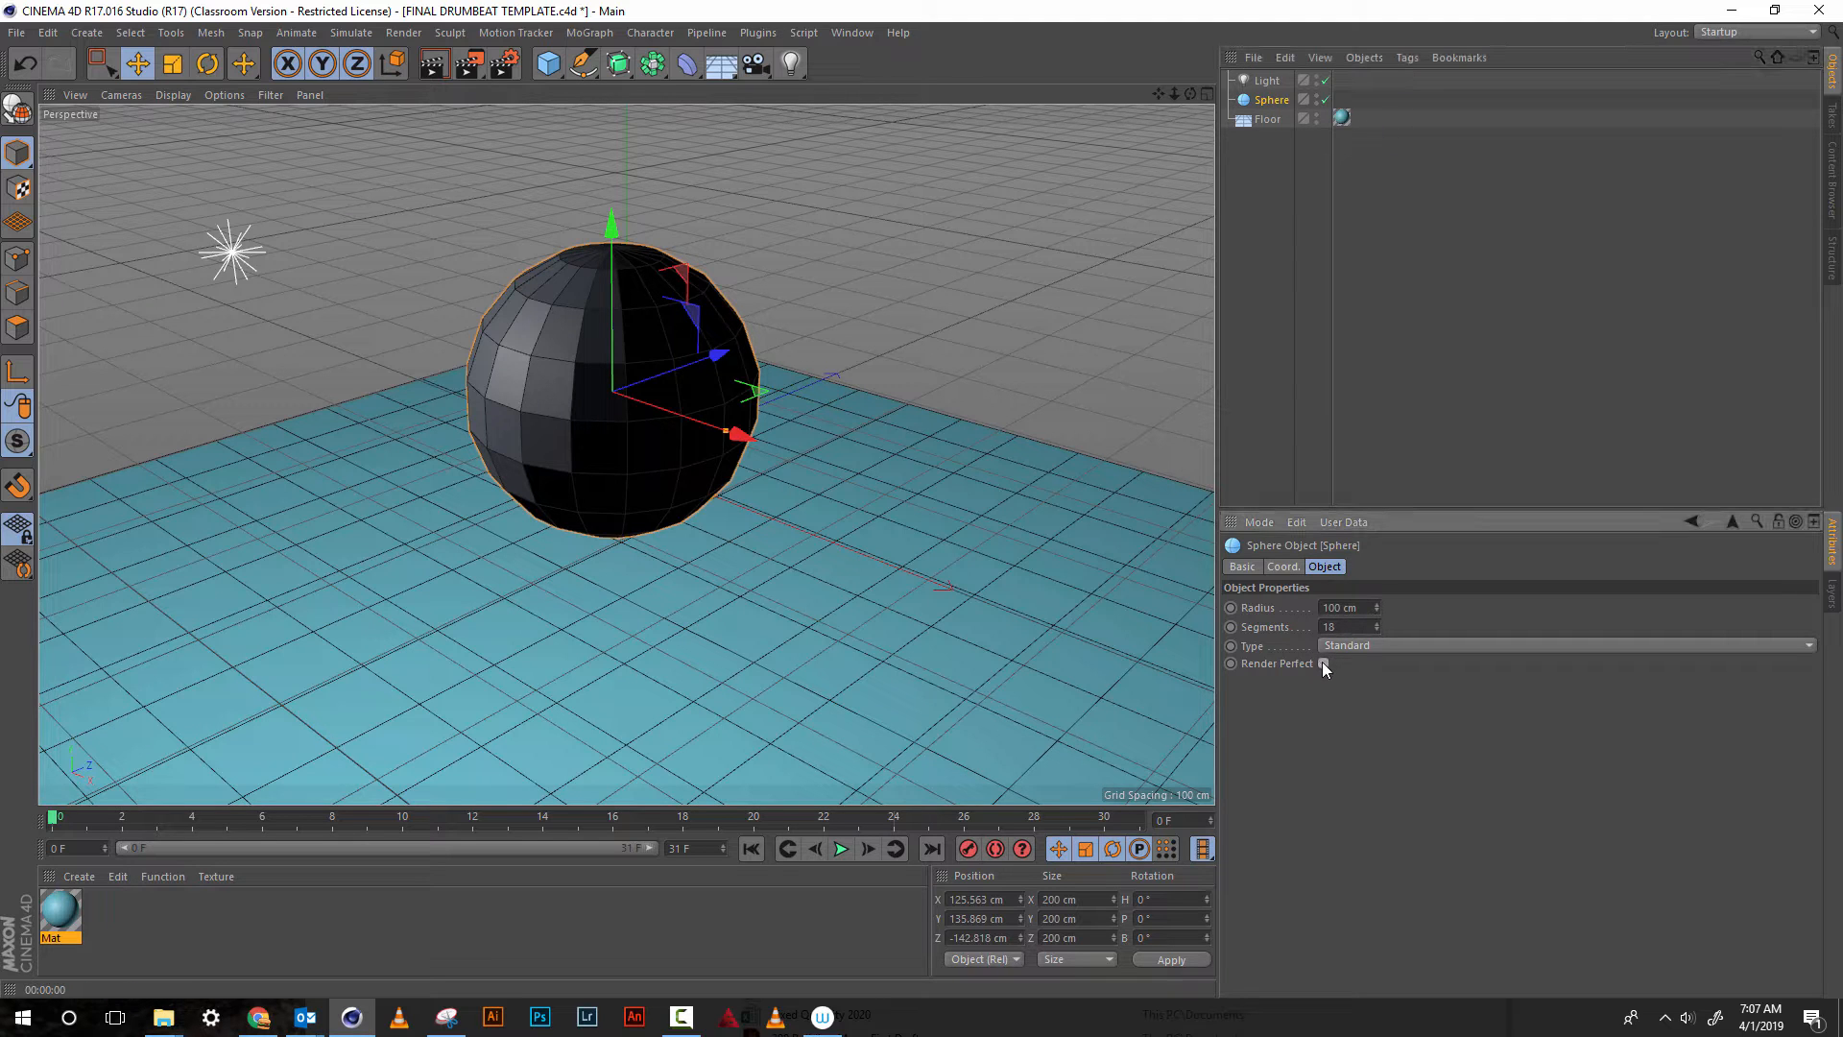
pyautogui.click(440, 68)
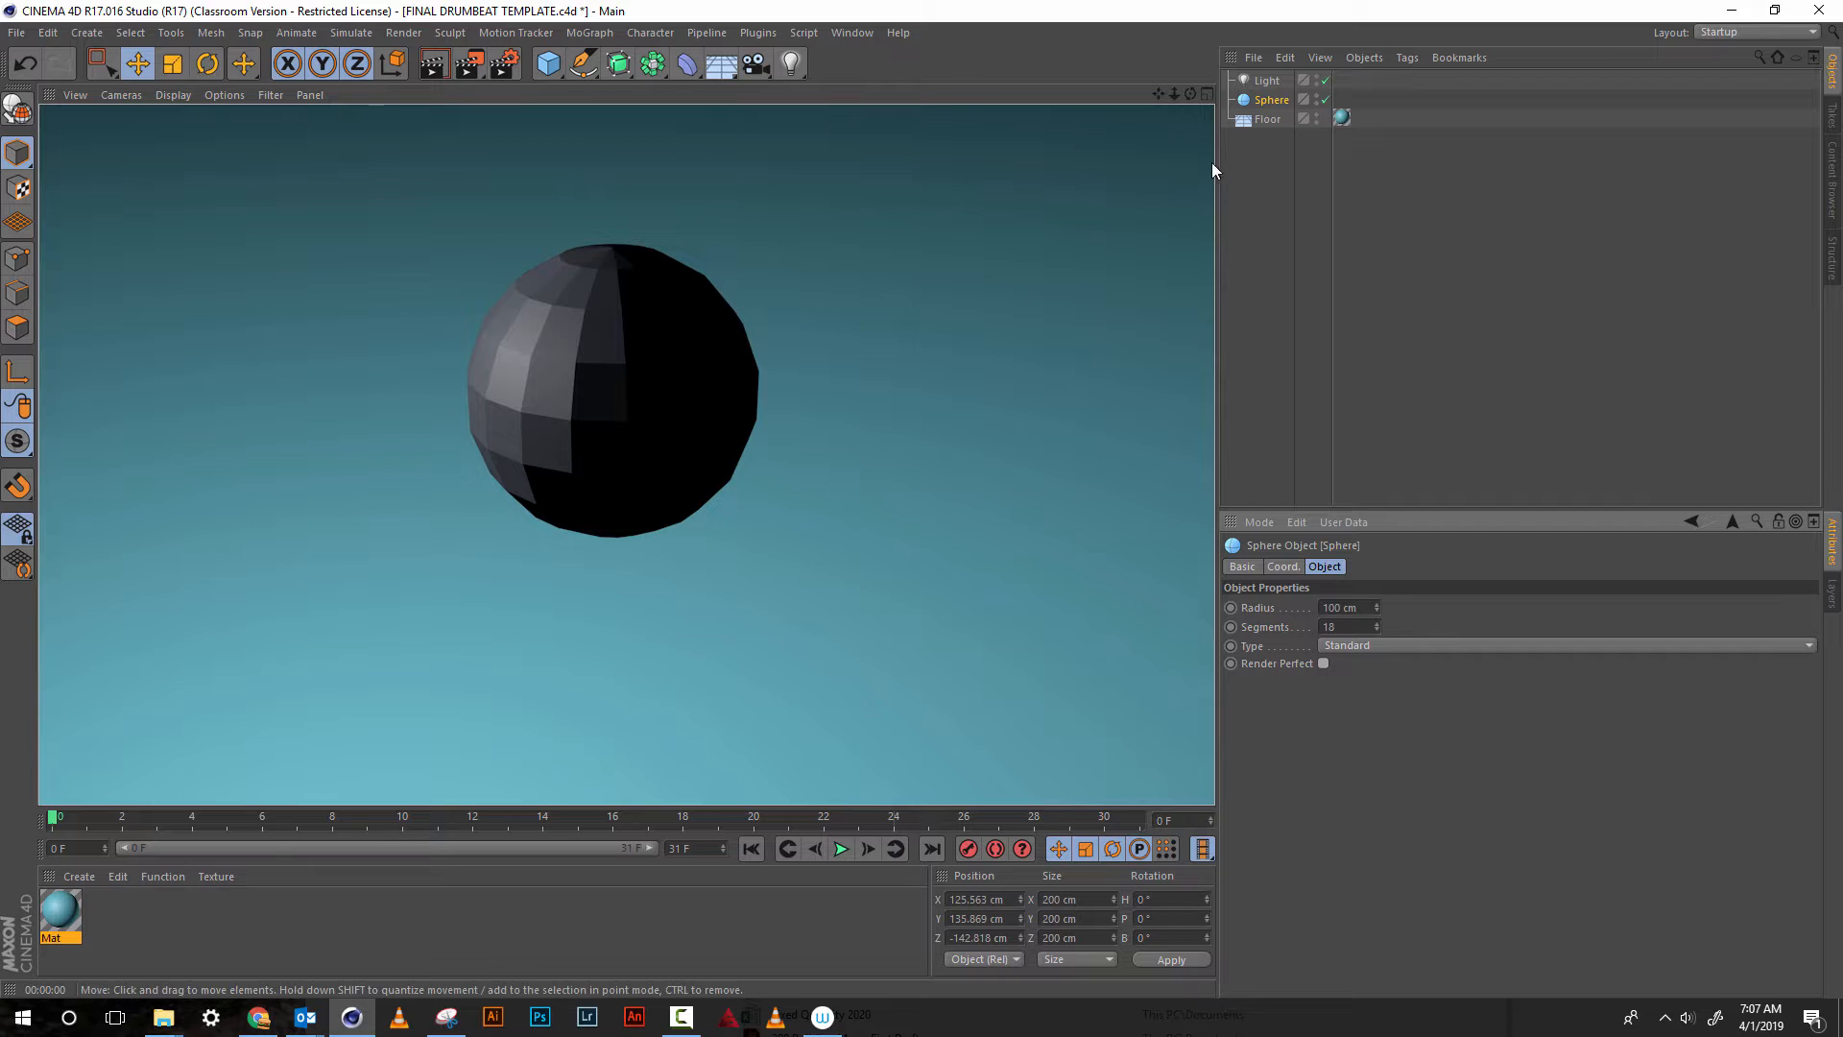
pyautogui.click(983, 272)
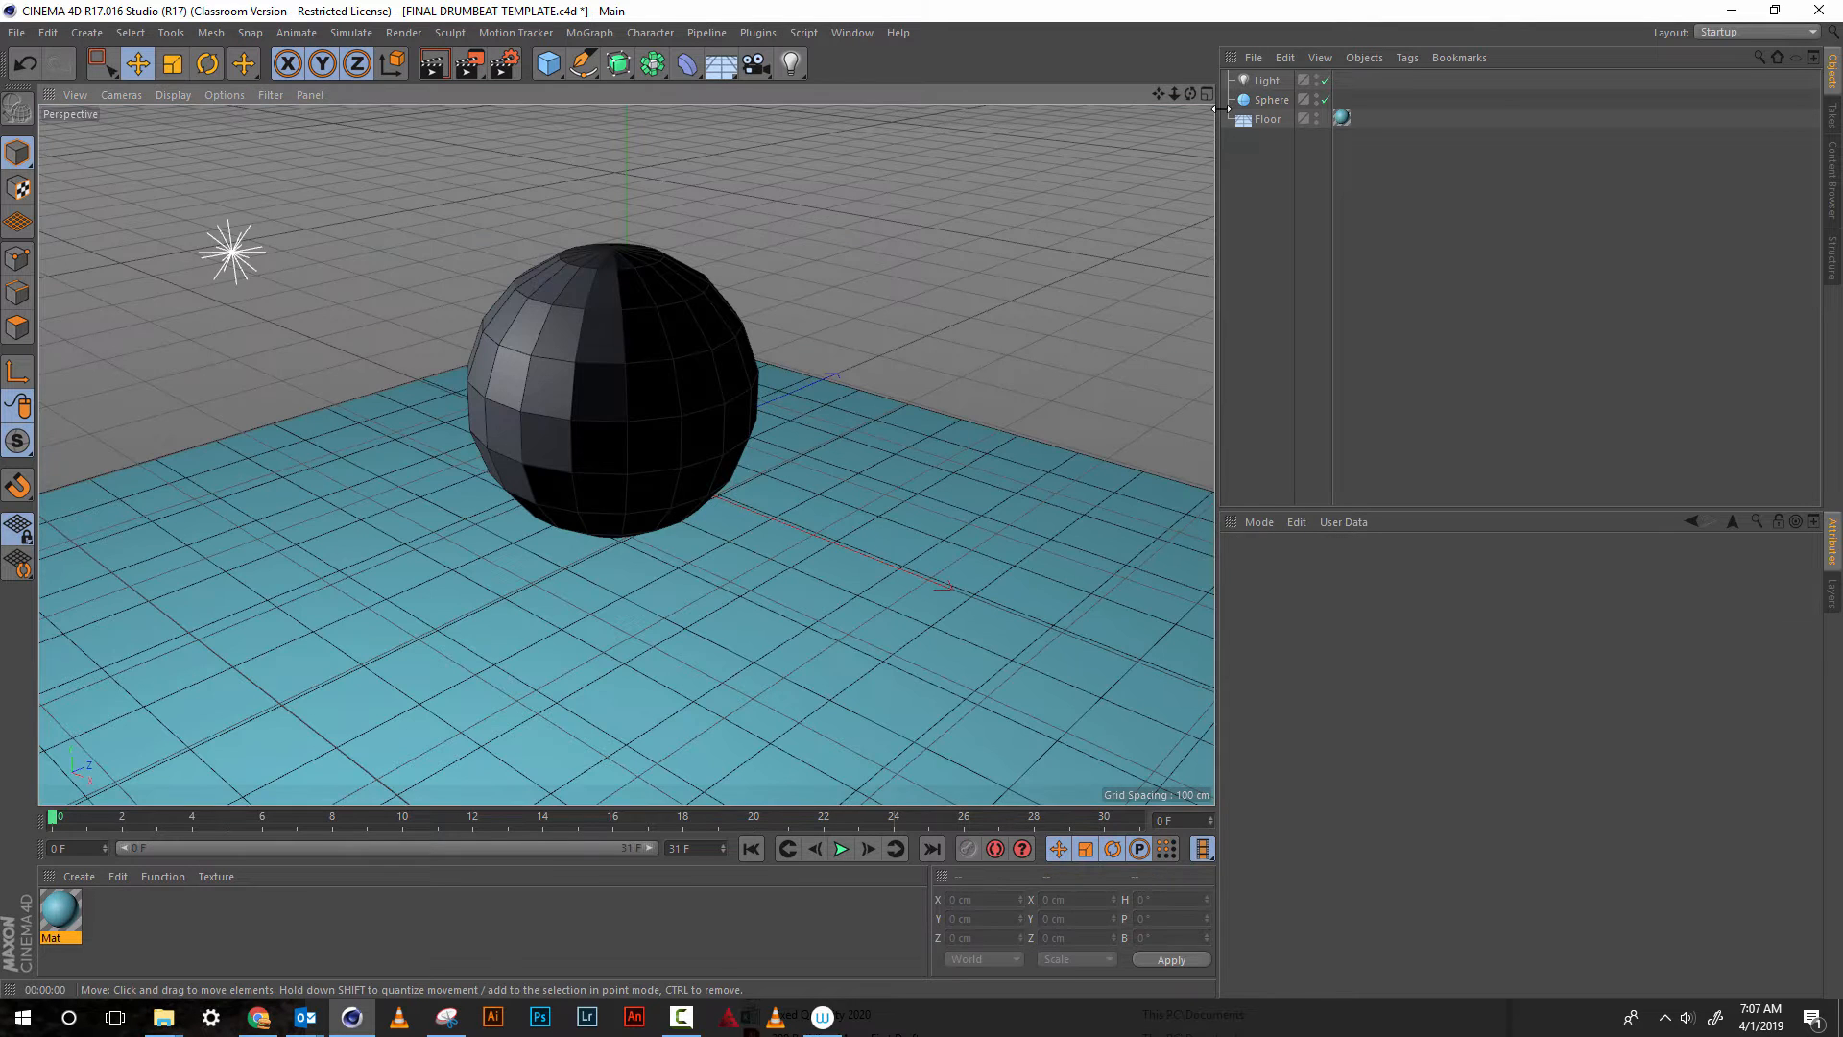
# Delete the light from the scene and test-render the active view with the sphere selected
pyautogui.click(1265, 83)
pyautogui.press('Delete')
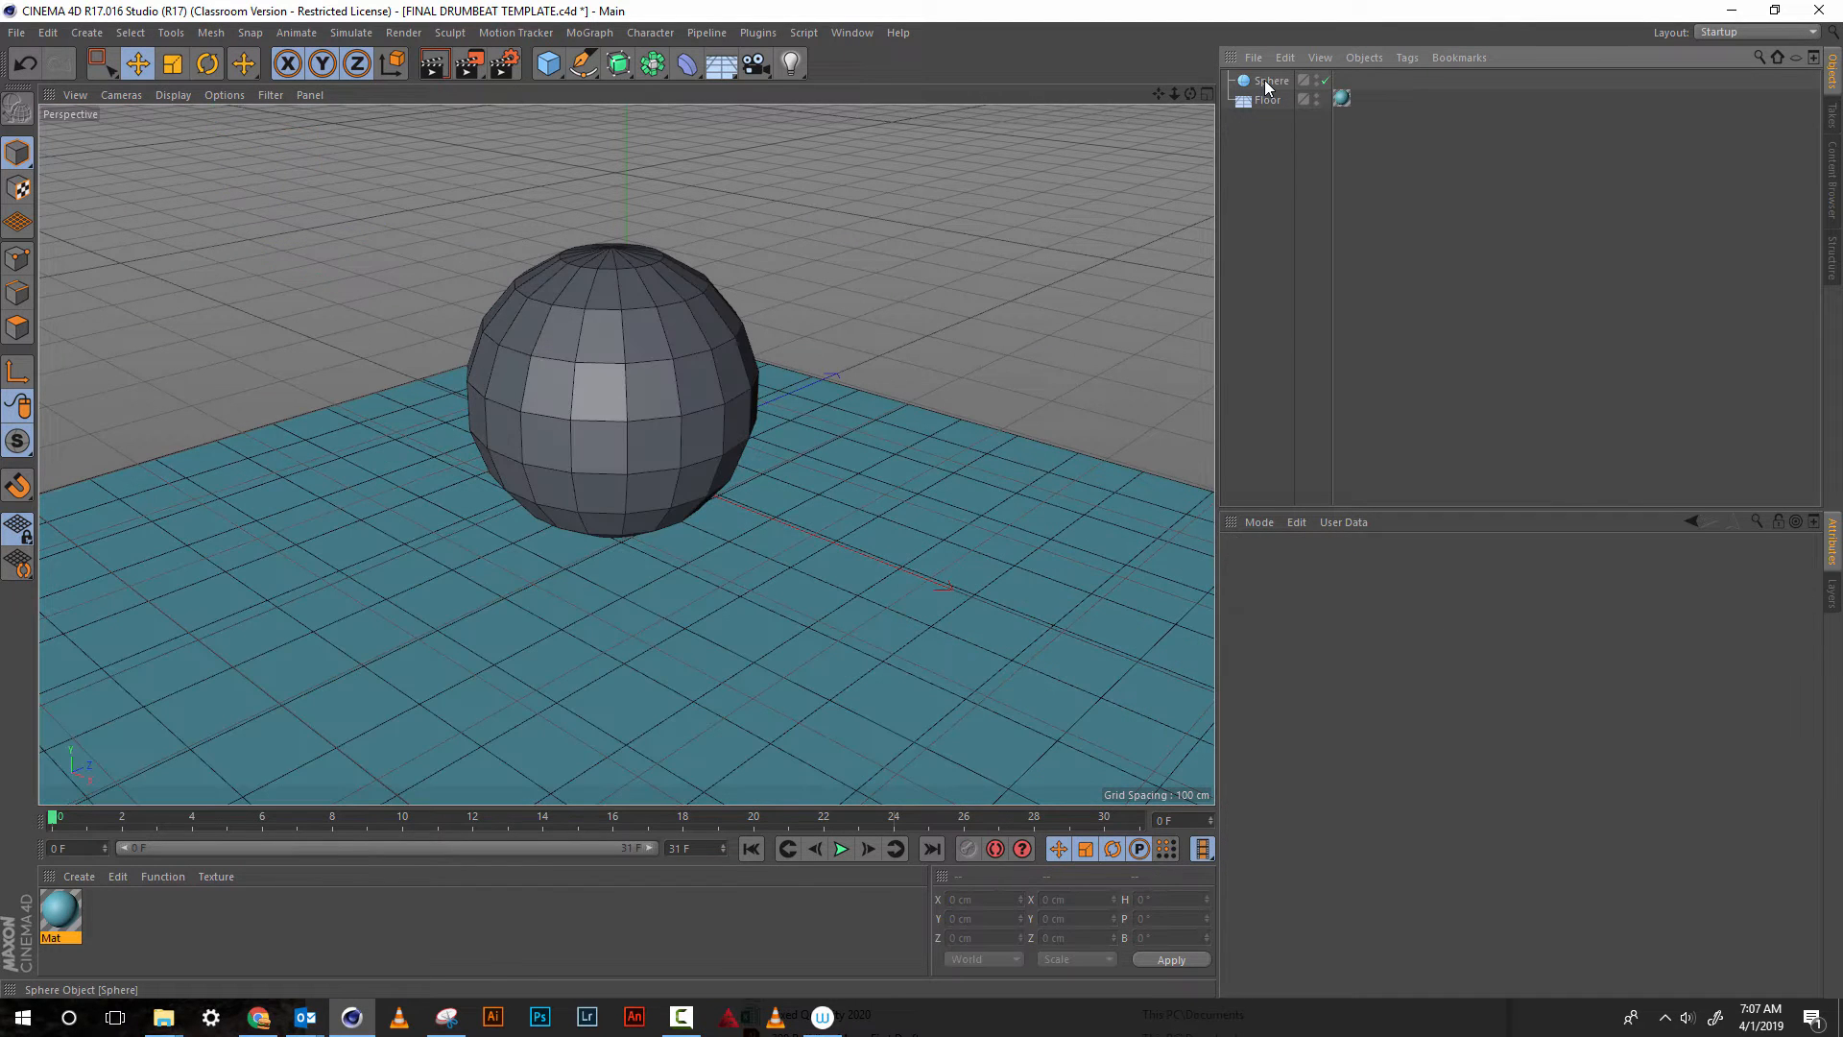
pyautogui.click(582, 286)
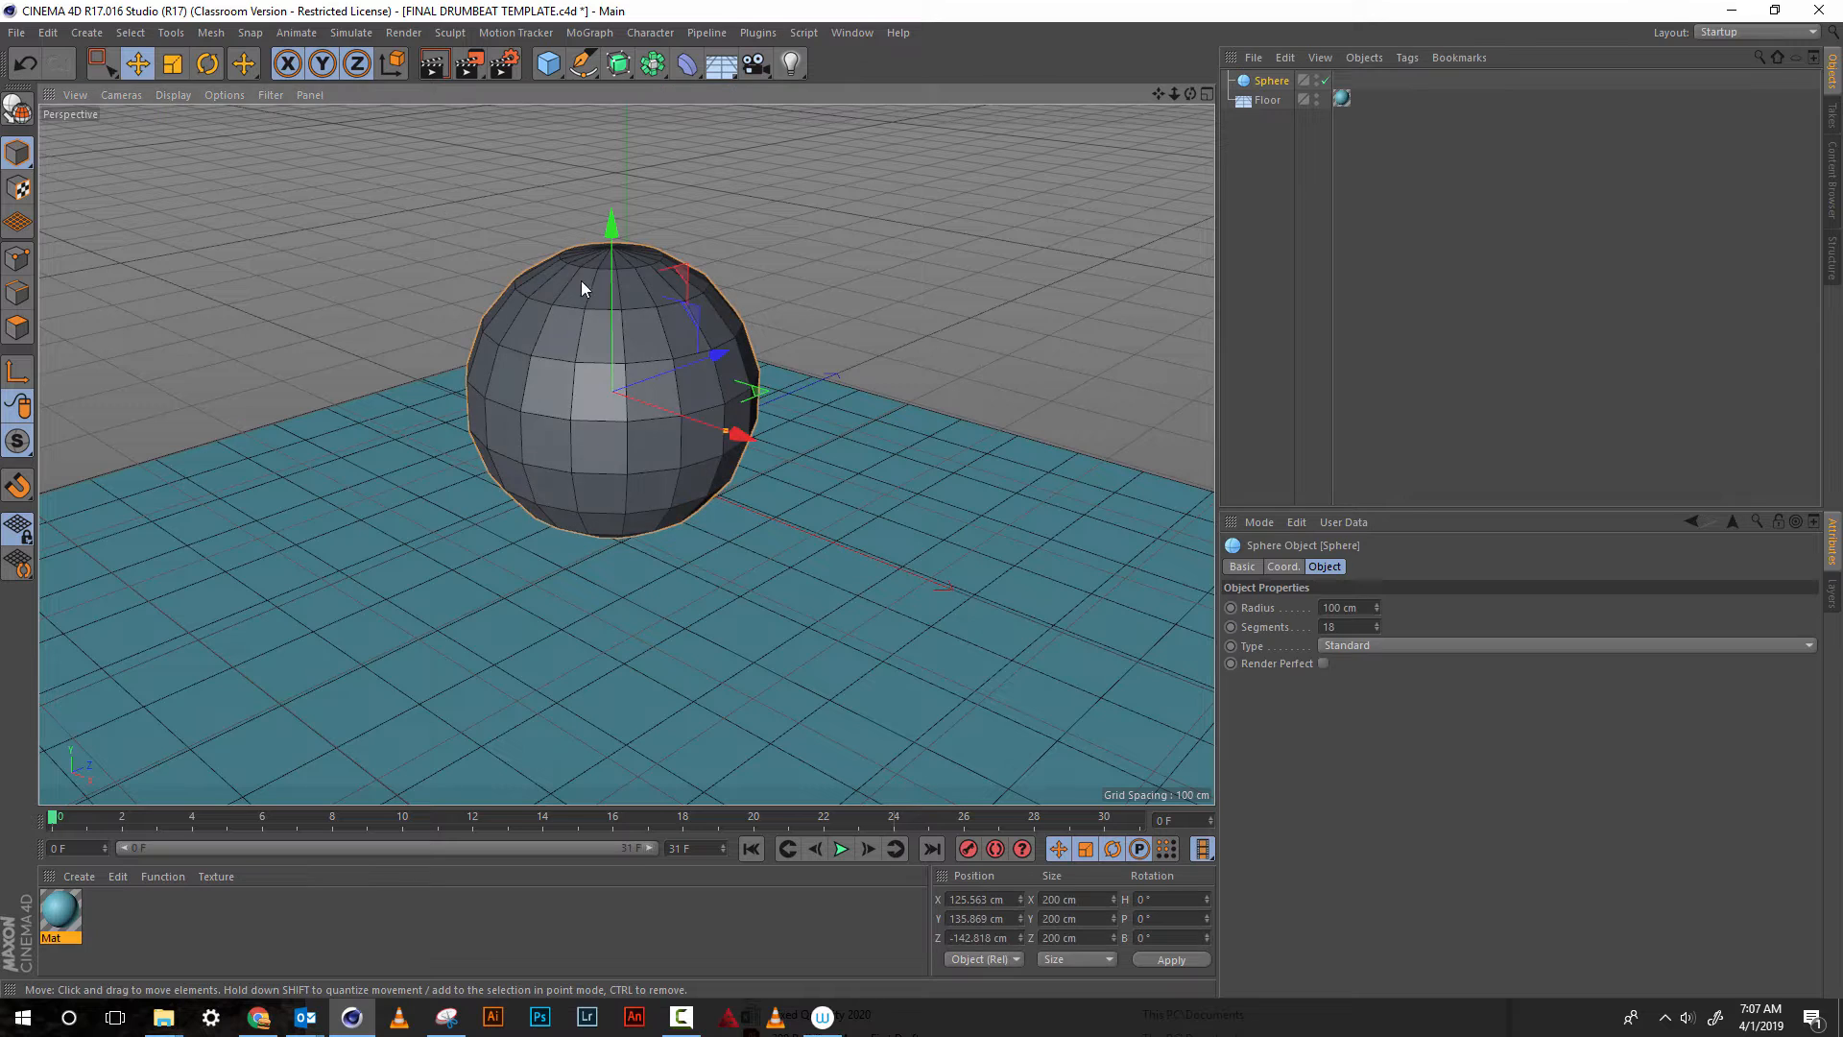
pyautogui.click(433, 65)
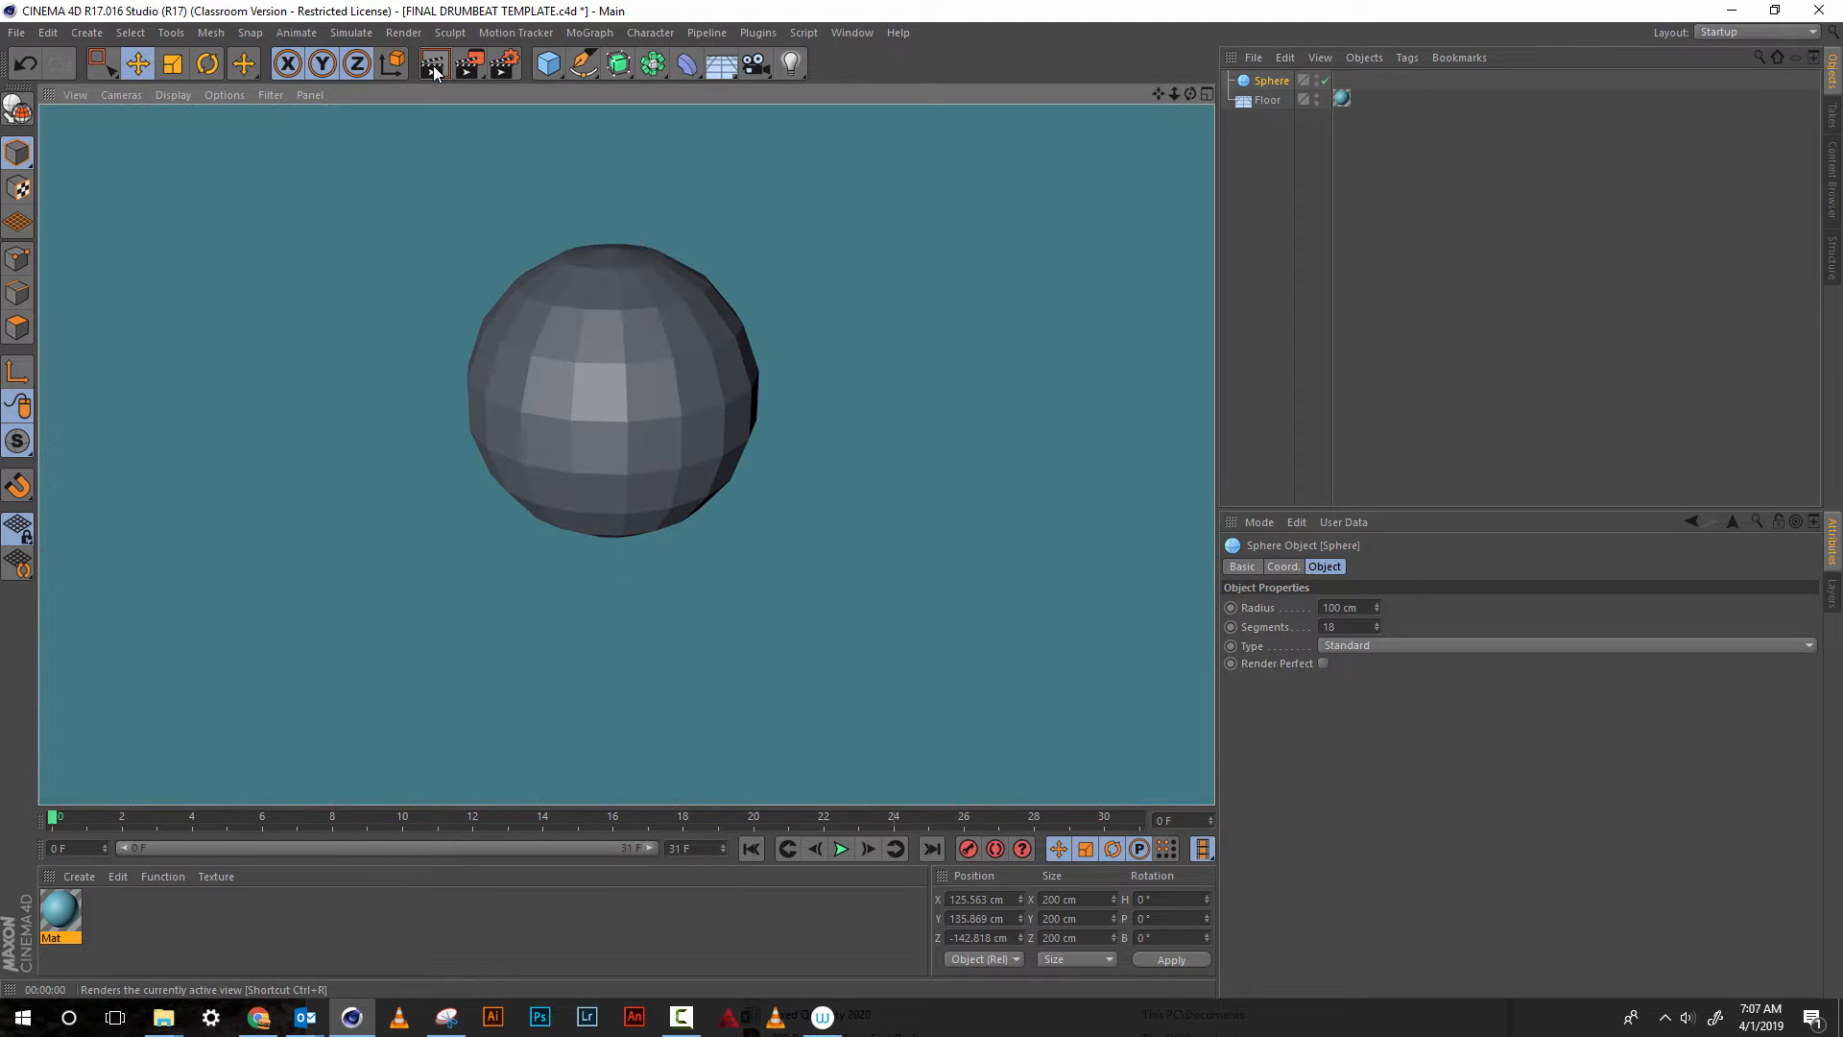
pyautogui.click(1251, 134)
# Add an Explosion deformer, undo a trial strength change, and make the deformer a child of the sphere
pyautogui.click(1277, 83)
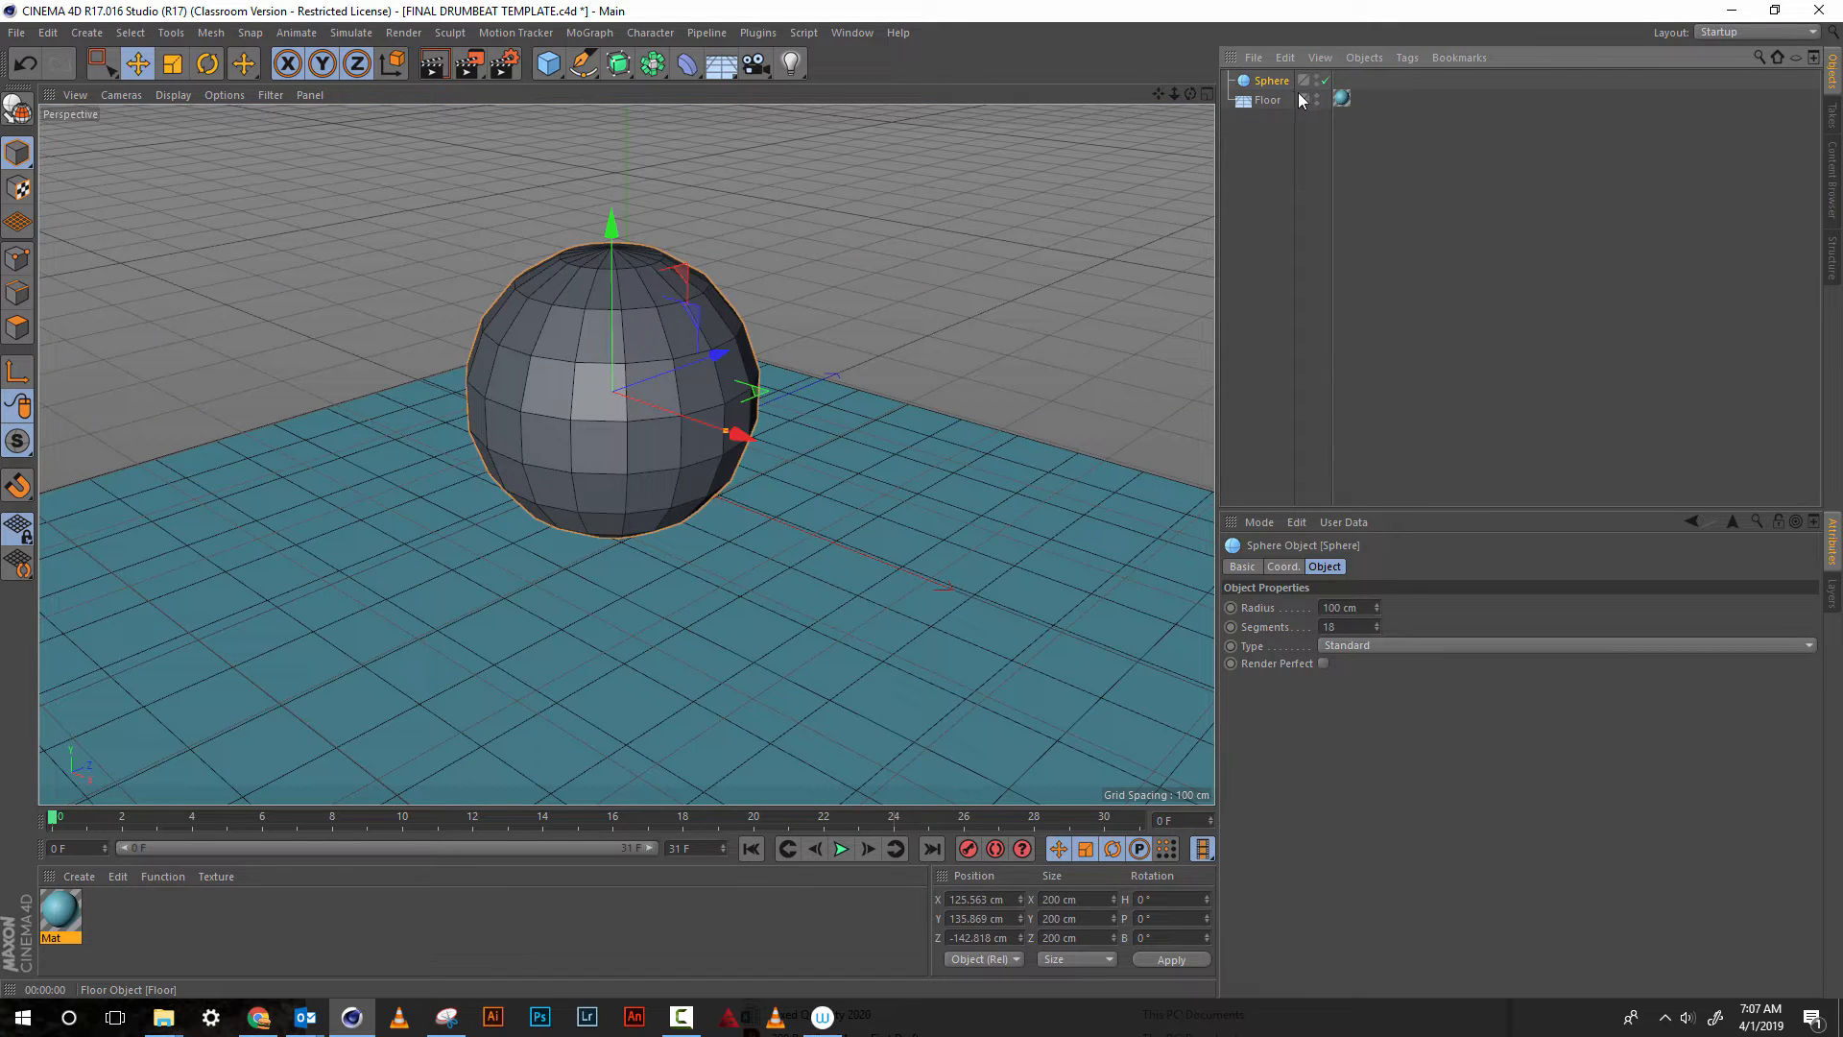
pyautogui.click(541, 71)
pyautogui.click(690, 69)
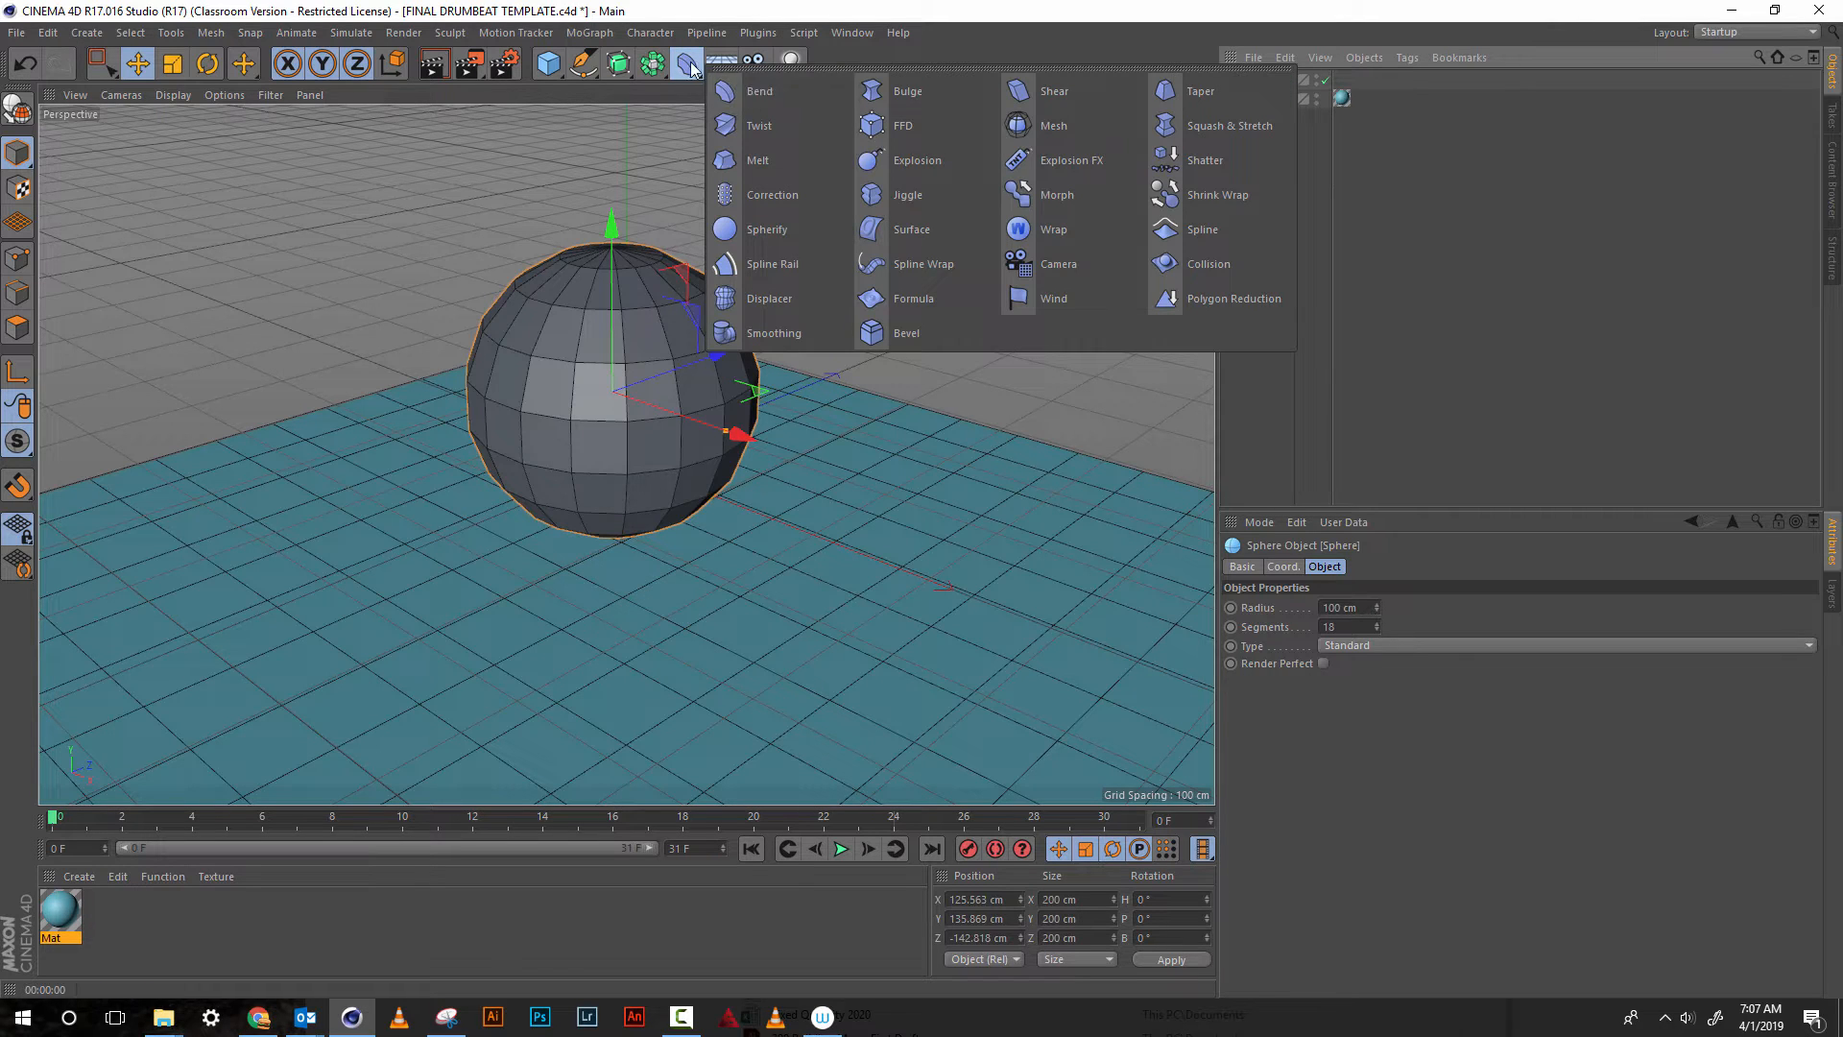
pyautogui.click(946, 163)
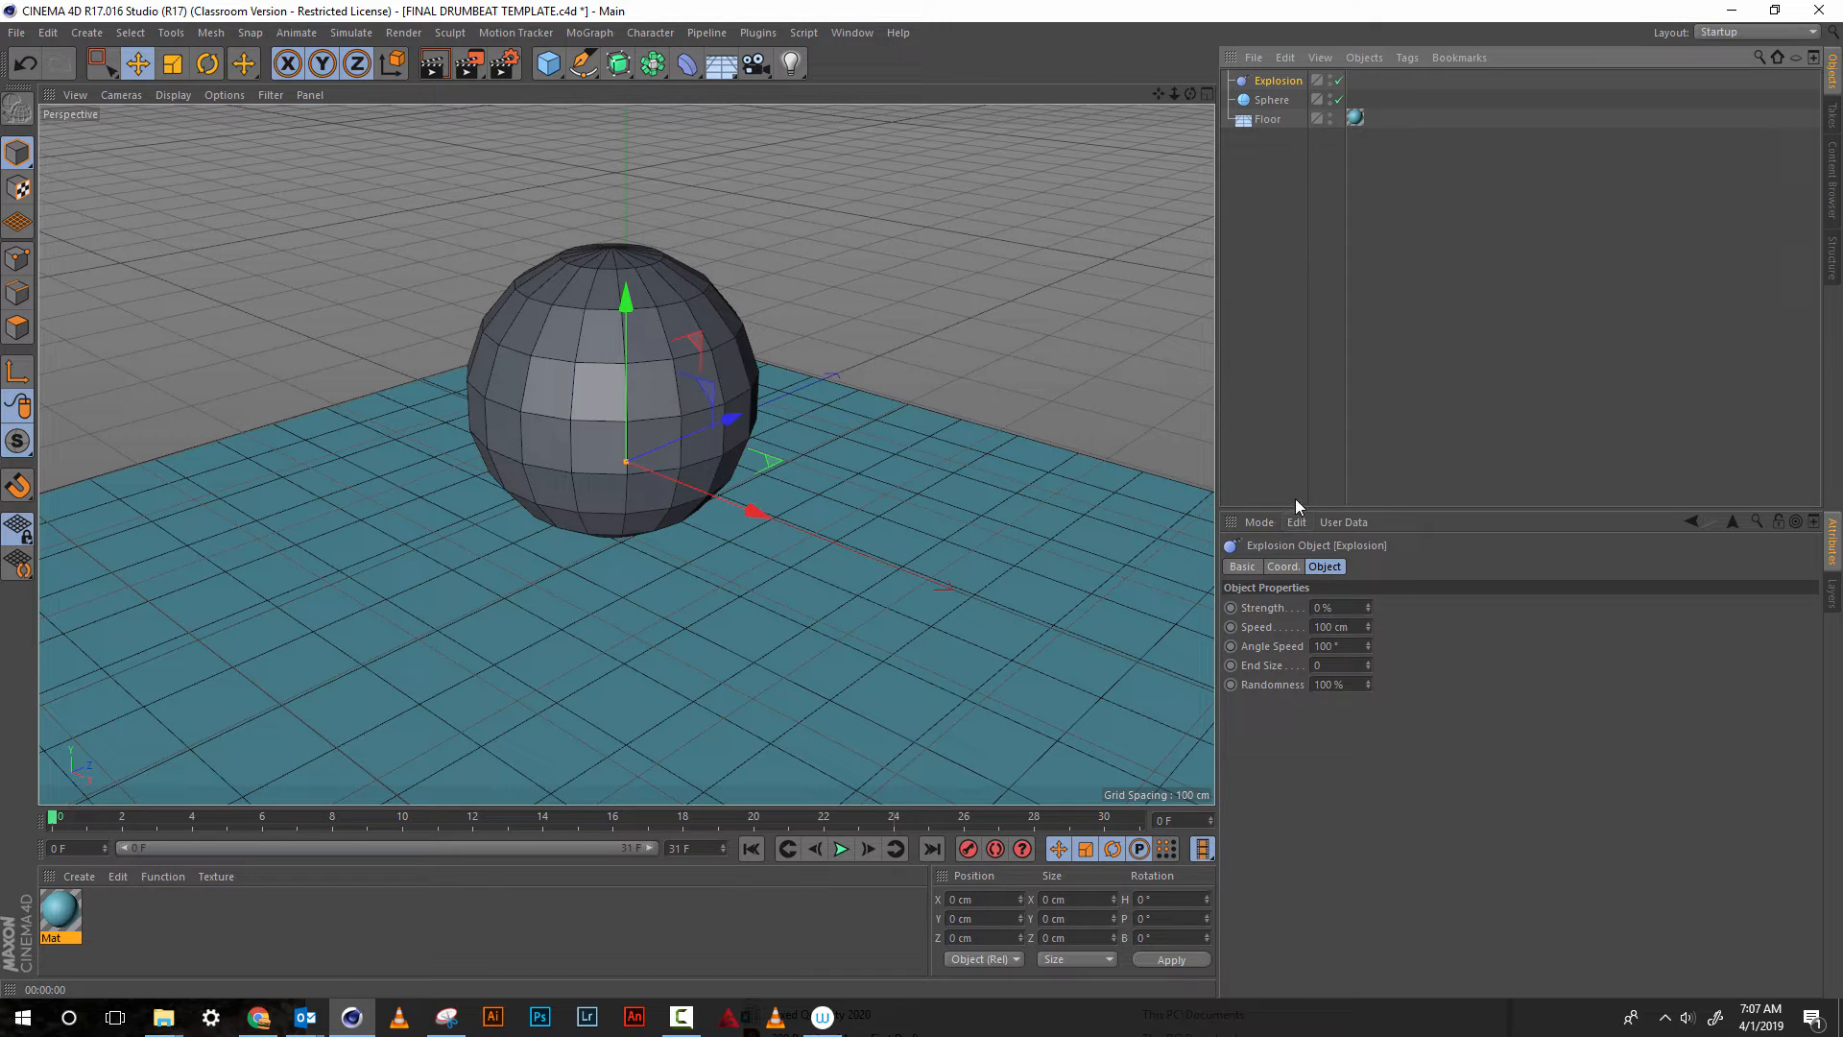
pyautogui.moveTo(1368, 607); pyautogui.dragTo(1367, 582)
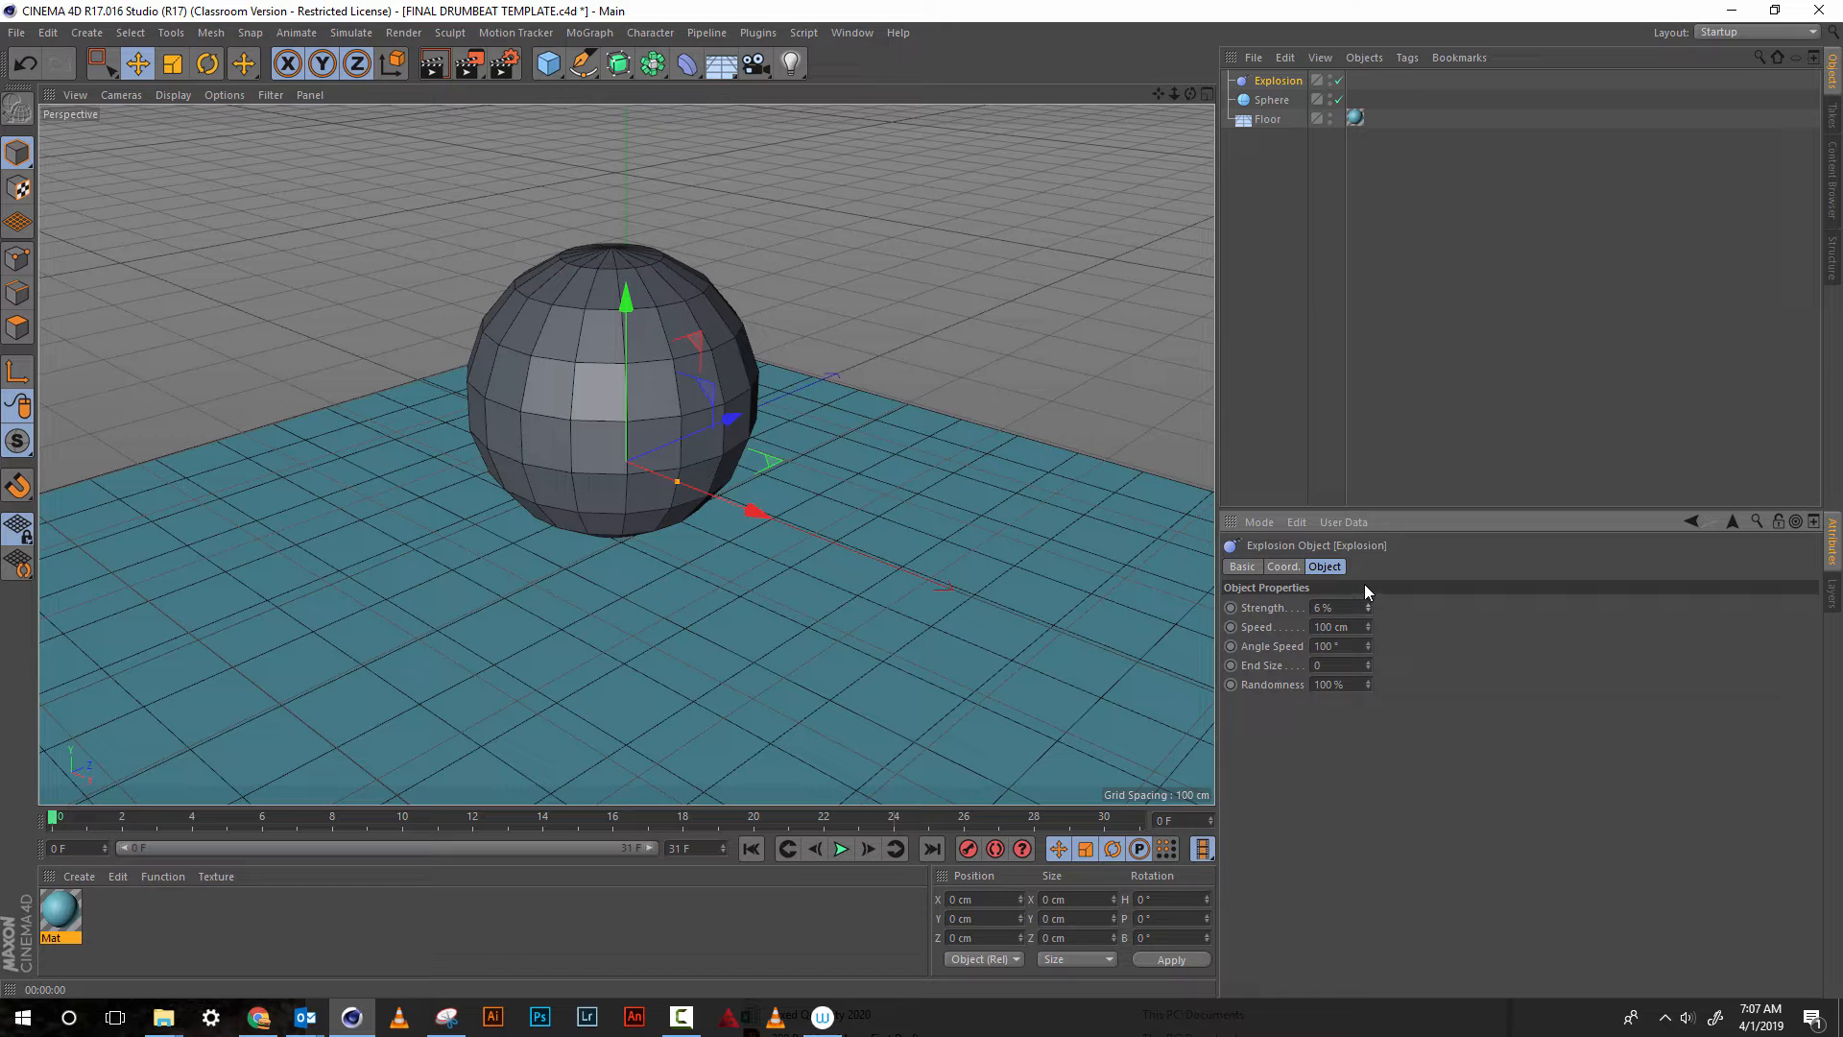
pyautogui.hotkey('ctrl', 'z')
pyautogui.moveTo(1264, 85); pyautogui.dragTo(1271, 101)
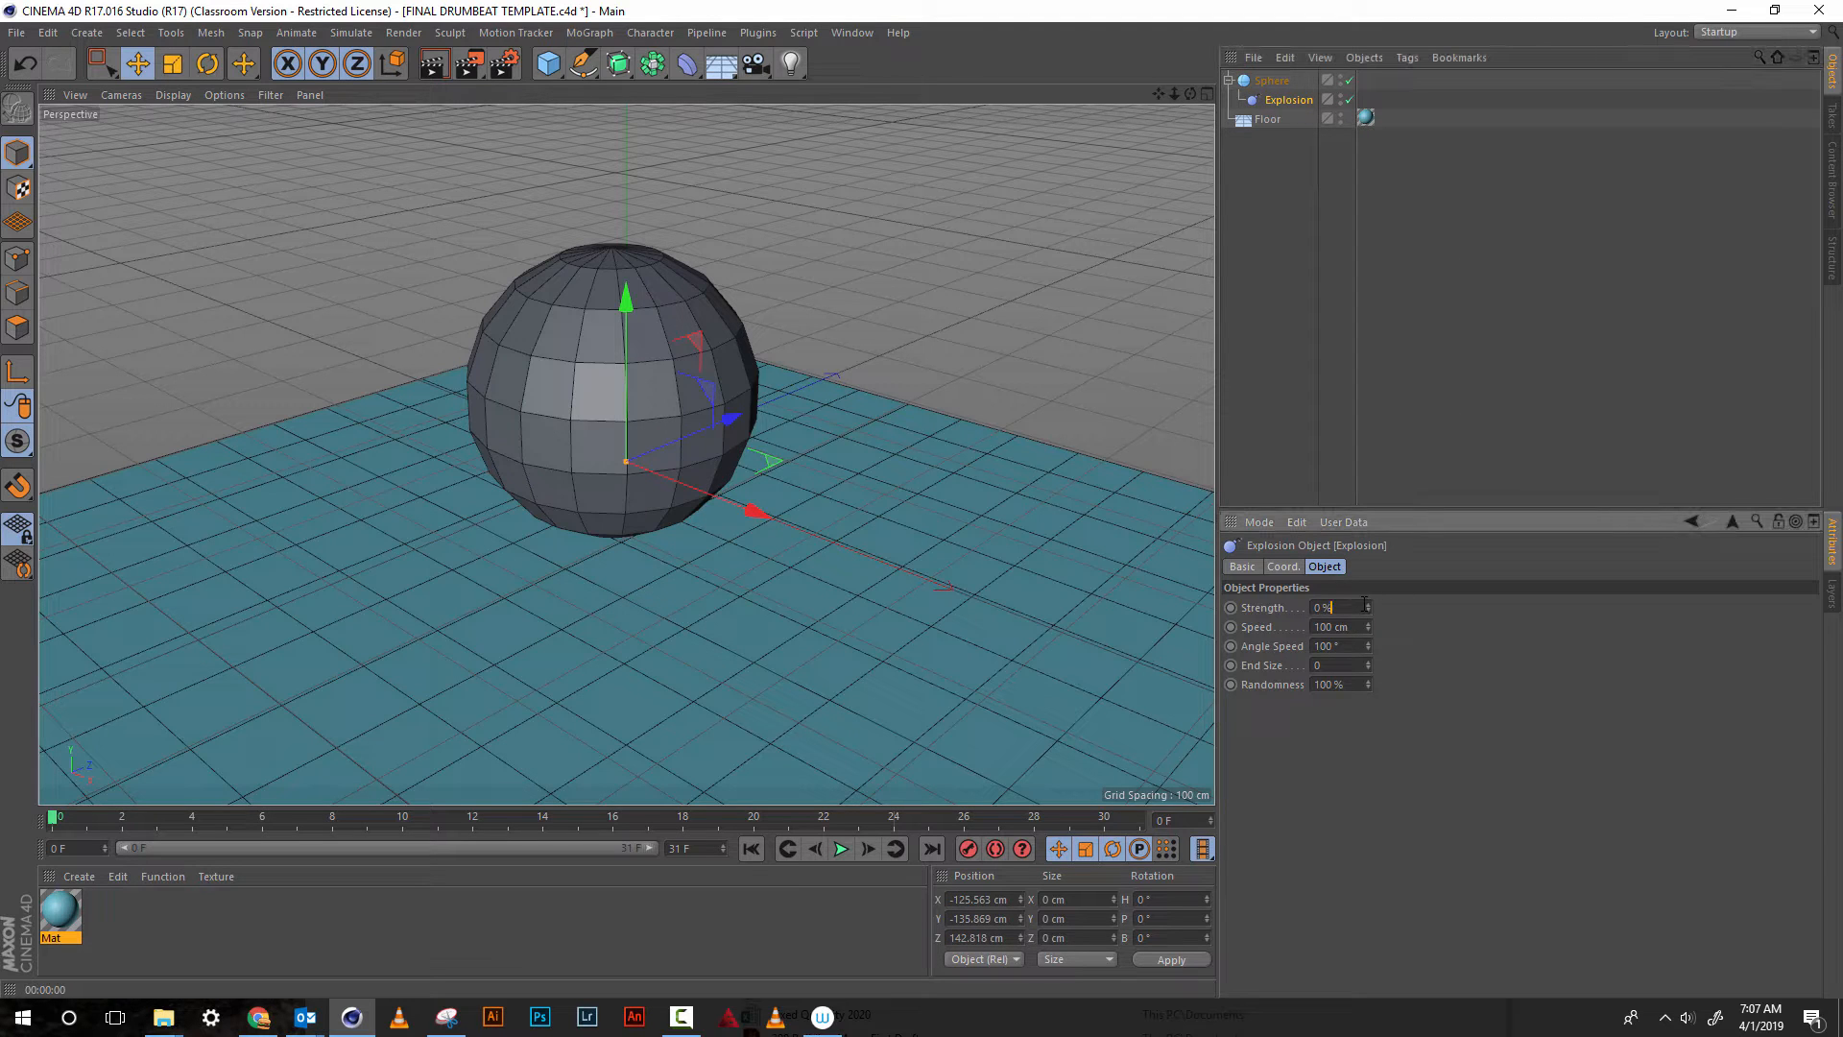
# Set the Explosion deformer's strength to 30%, end size to 1.22 and randomness to 0%
pyautogui.moveTo(1367, 607); pyautogui.dragTo(1370, 604)
pyautogui.moveTo(1368, 688); pyautogui.dragTo(1378, 856)
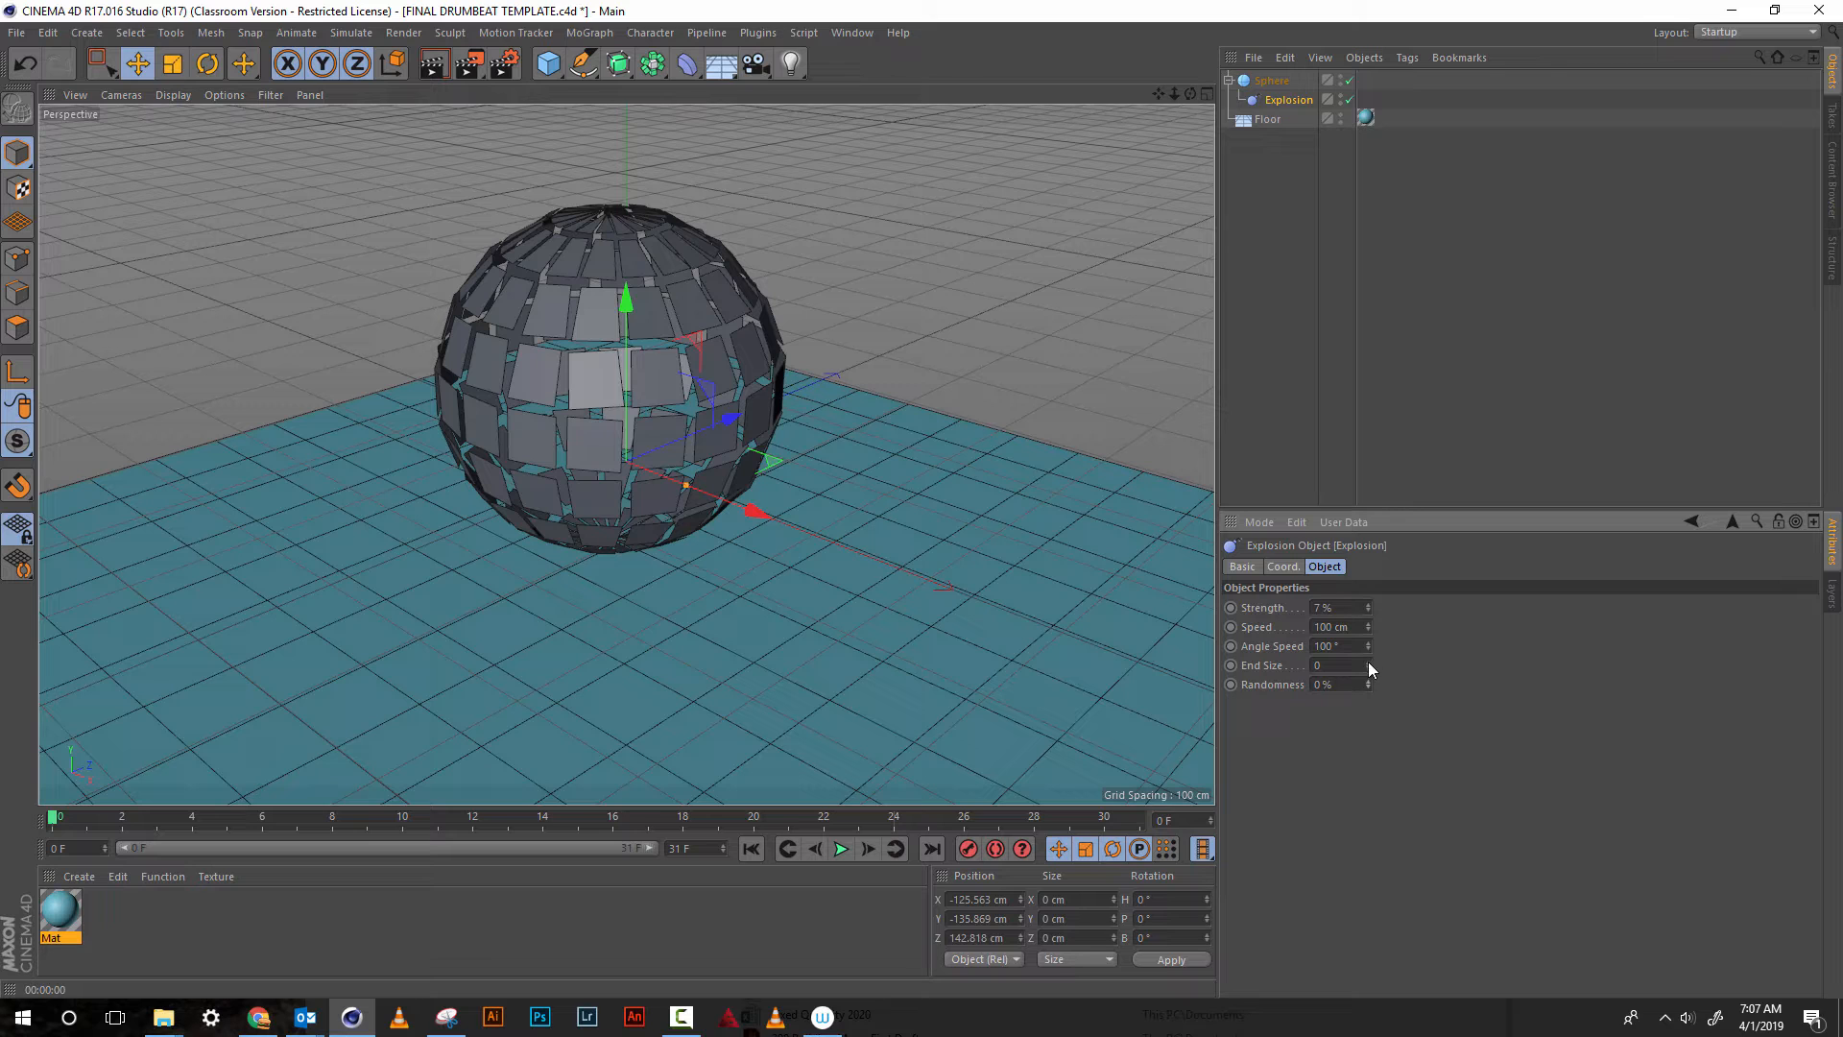
pyautogui.moveTo(1368, 659); pyautogui.dragTo(1362, 599)
pyautogui.moveTo(1364, 587); pyautogui.dragTo(1229, 240)
pyautogui.moveTo(1190, 90); pyautogui.dragTo(1180, 165)
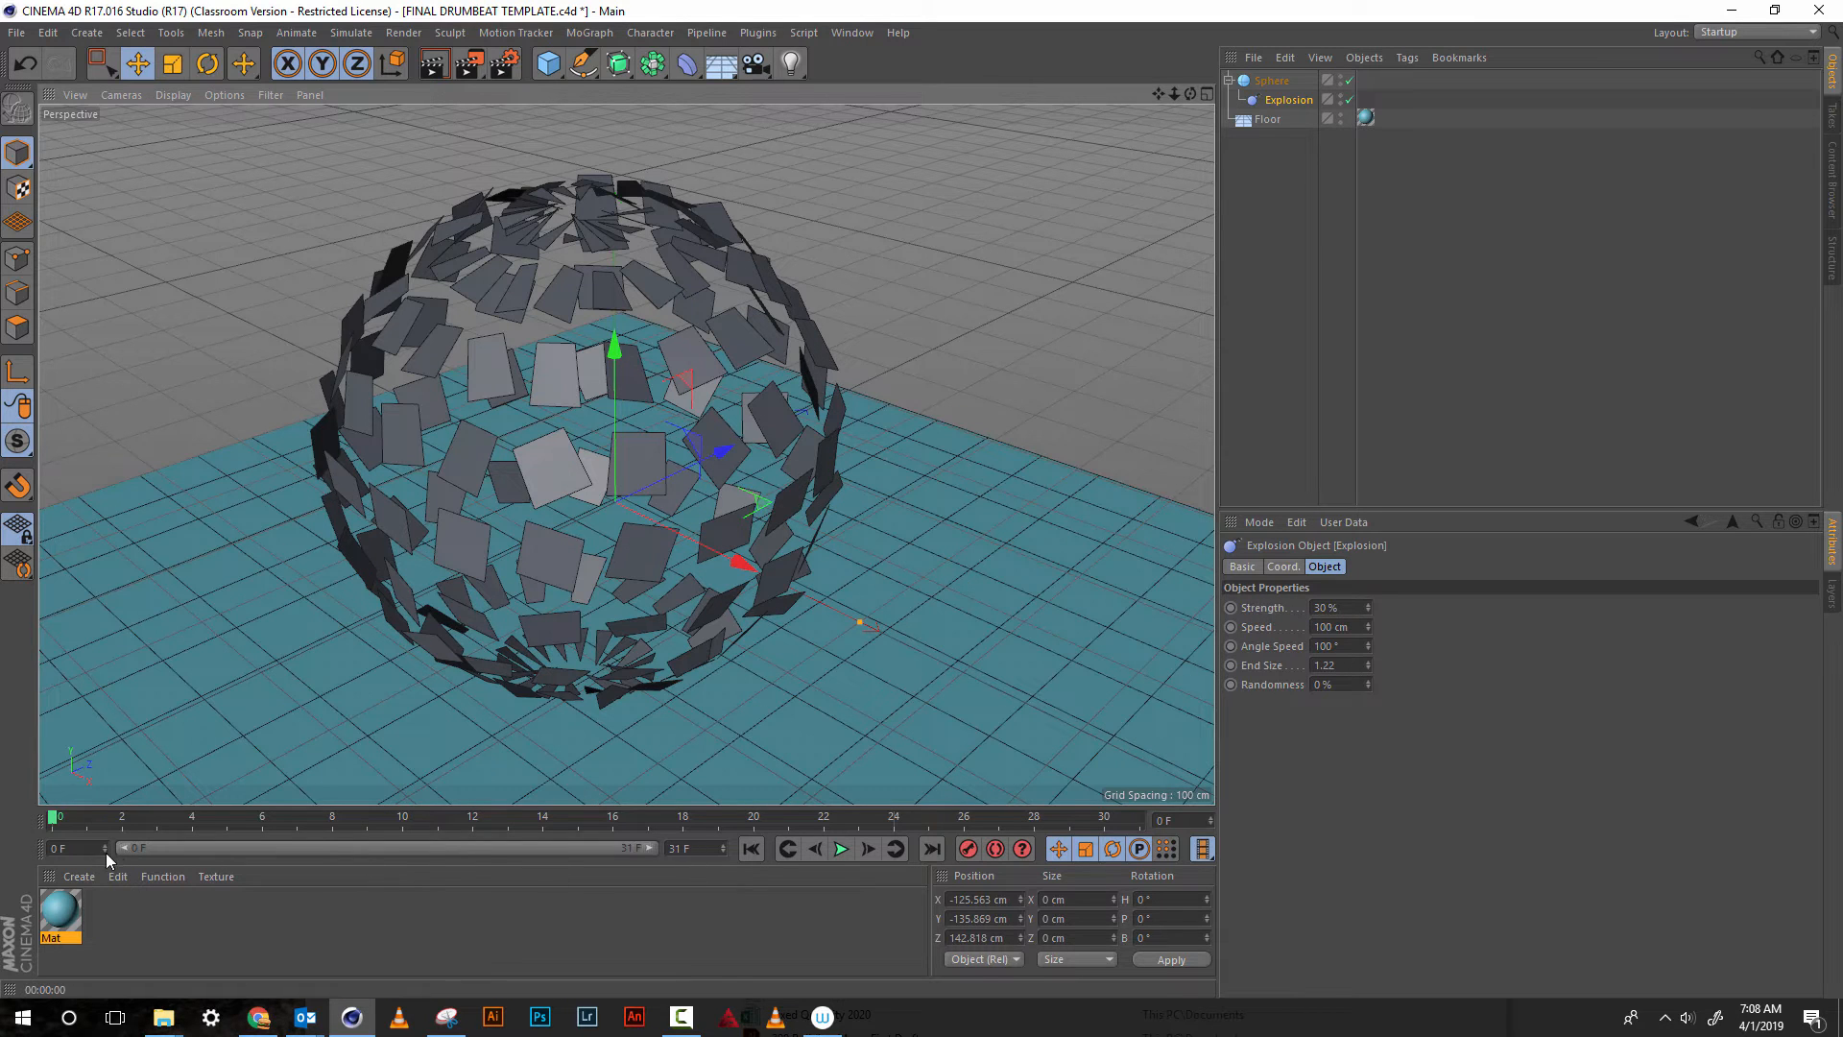
# Keyframe the Explosion's strength at 30% on frame 16 and at 0% on frame 0
pyautogui.moveTo(169, 801); pyautogui.dragTo(495, 785)
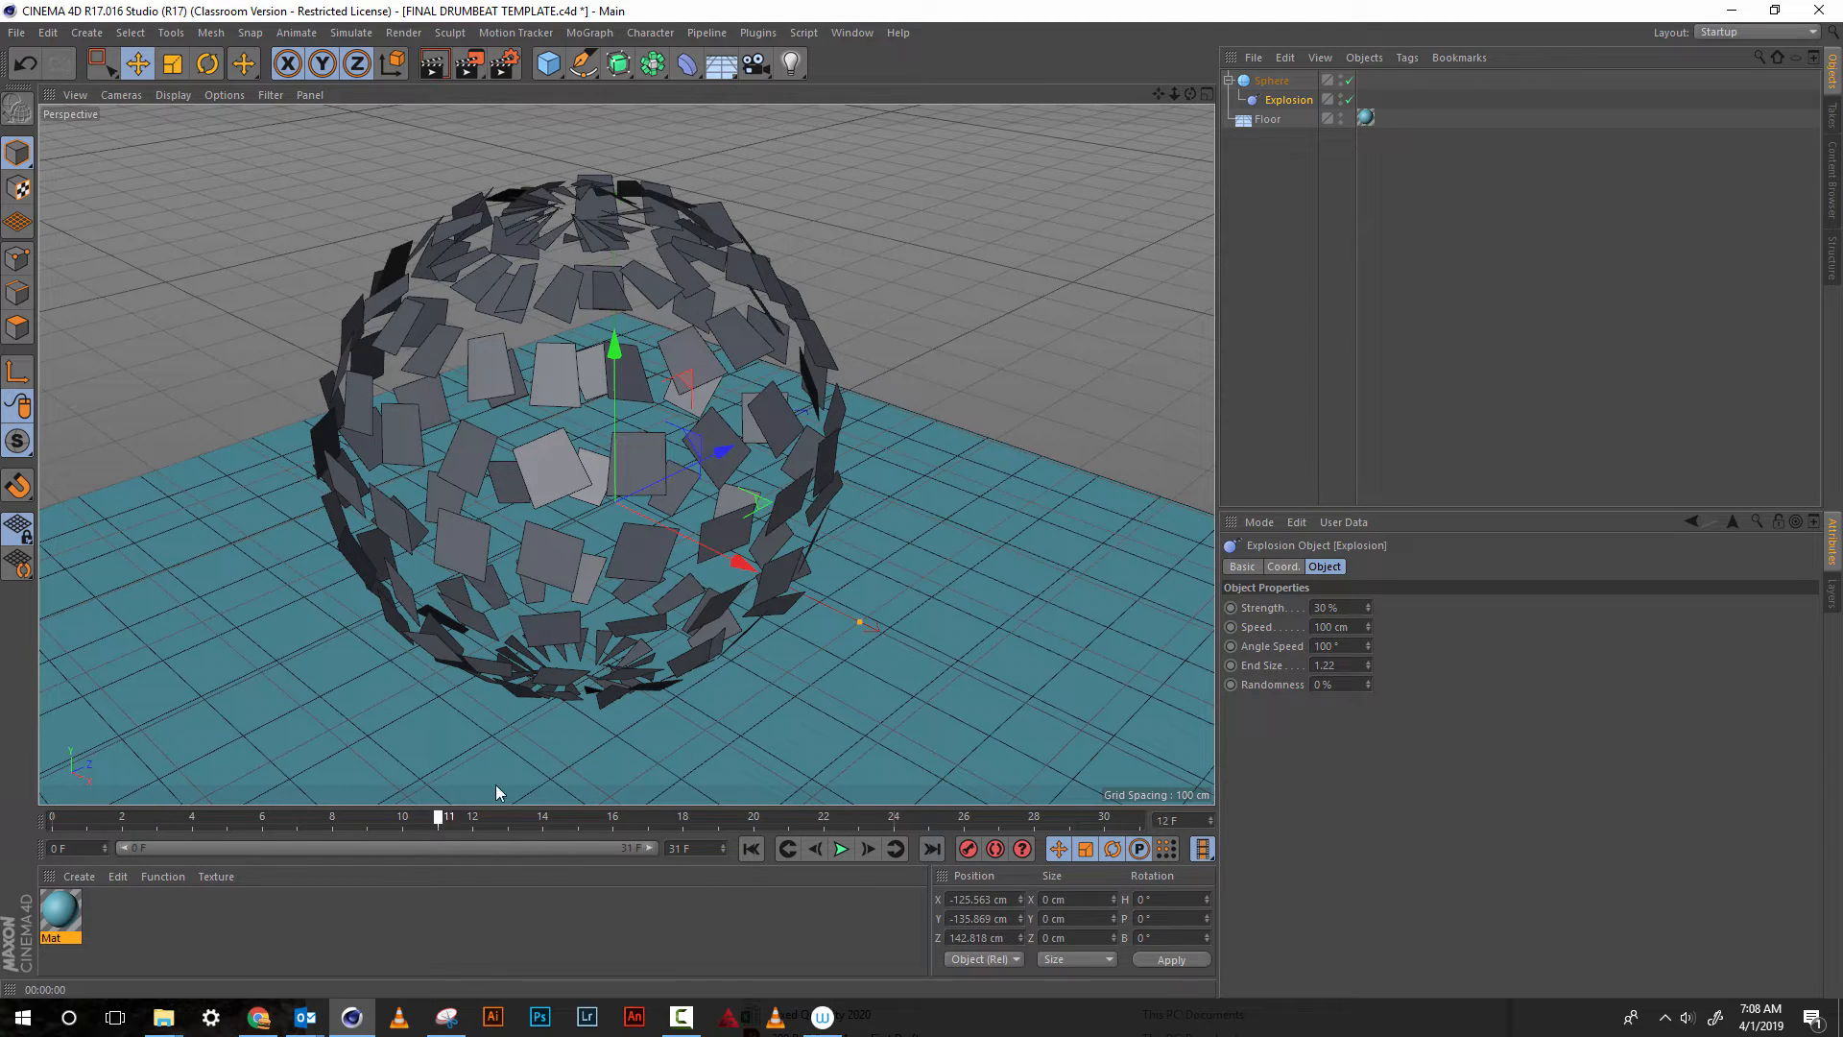
pyautogui.keyDown('ctrl'); pyautogui.click(1232, 606); pyautogui.keyUp('ctrl')
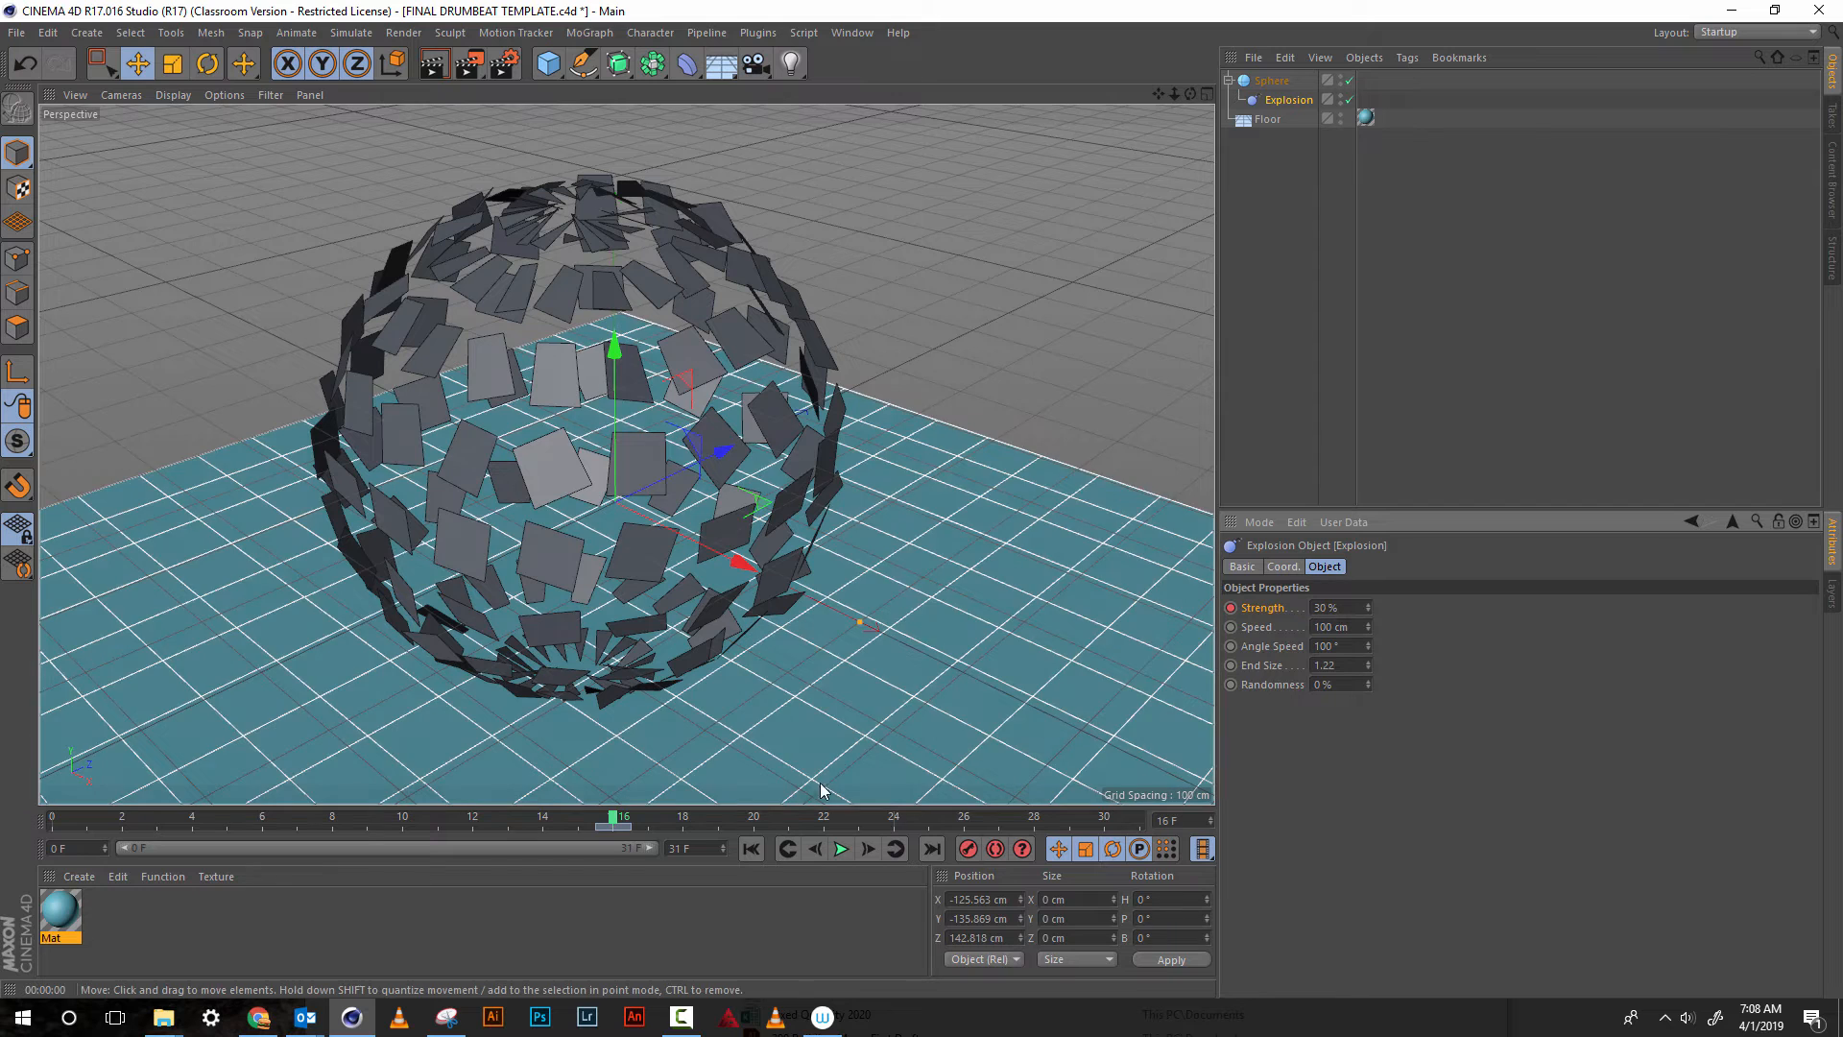
pyautogui.moveTo(572, 821); pyautogui.dragTo(52, 857)
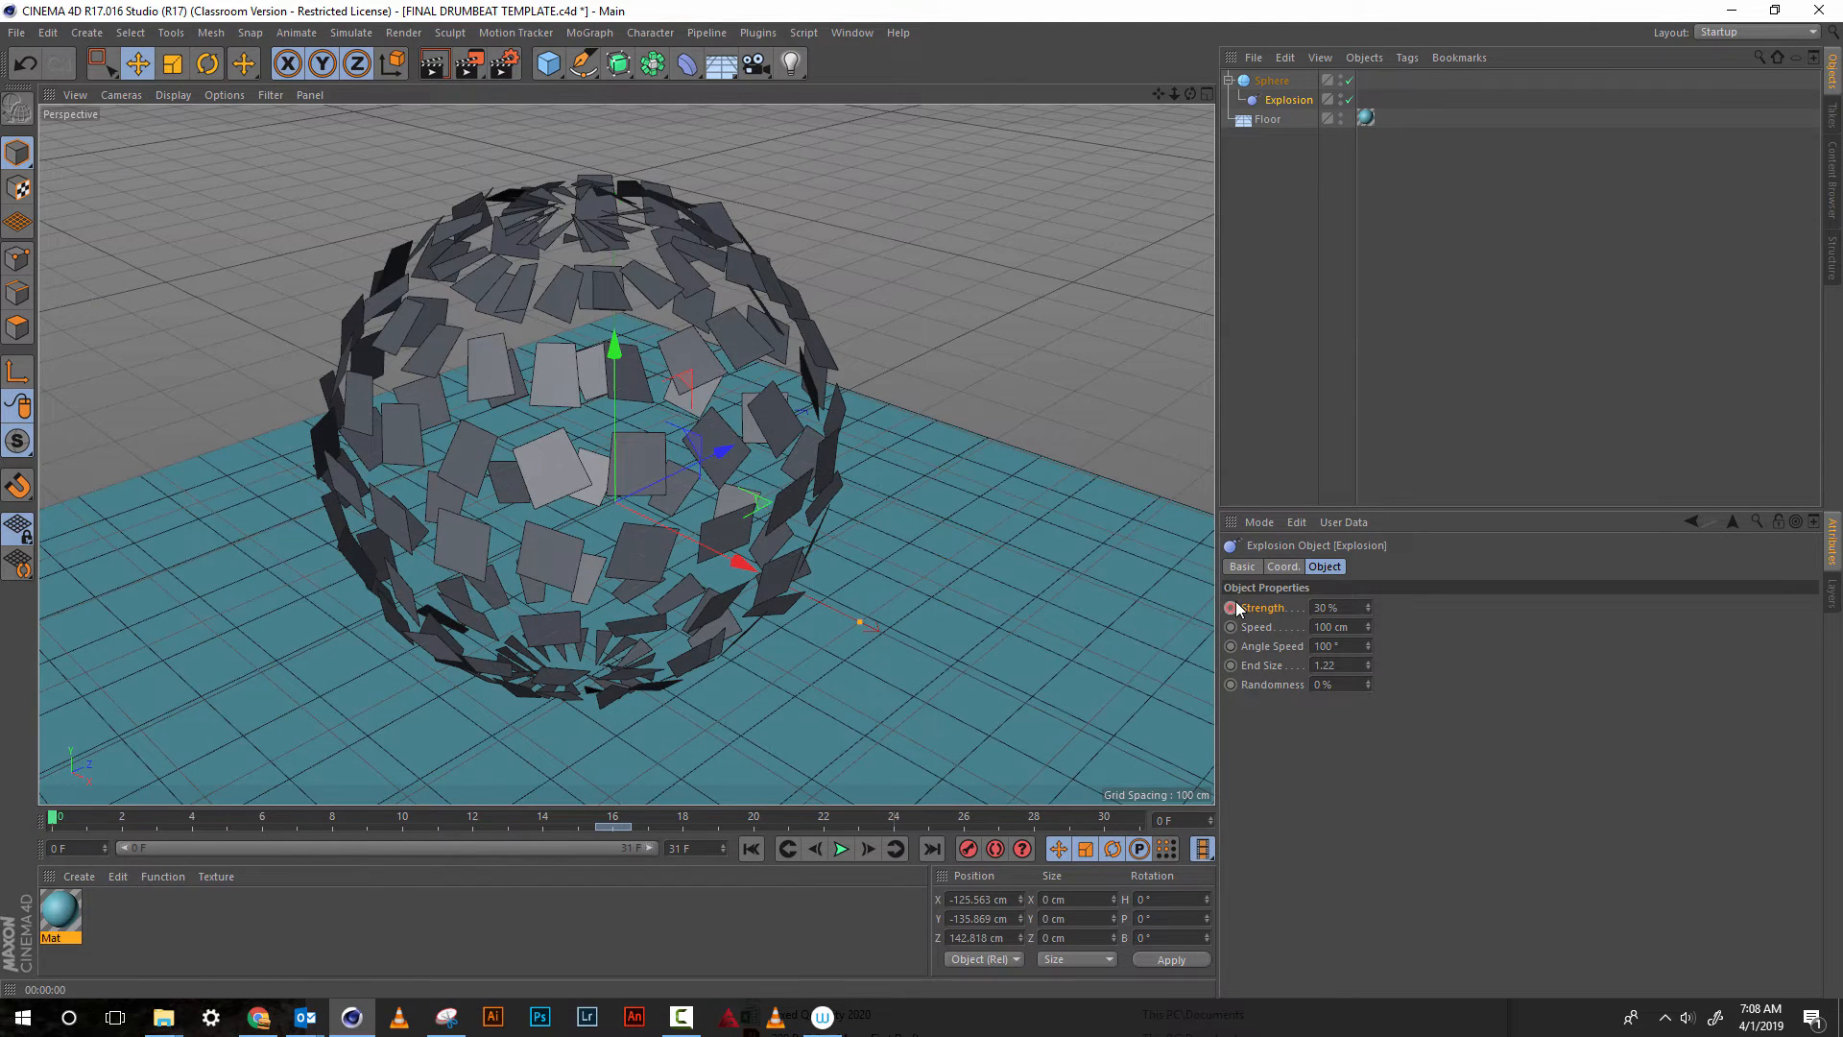
pyautogui.moveTo(1367, 608); pyautogui.dragTo(1366, 641)
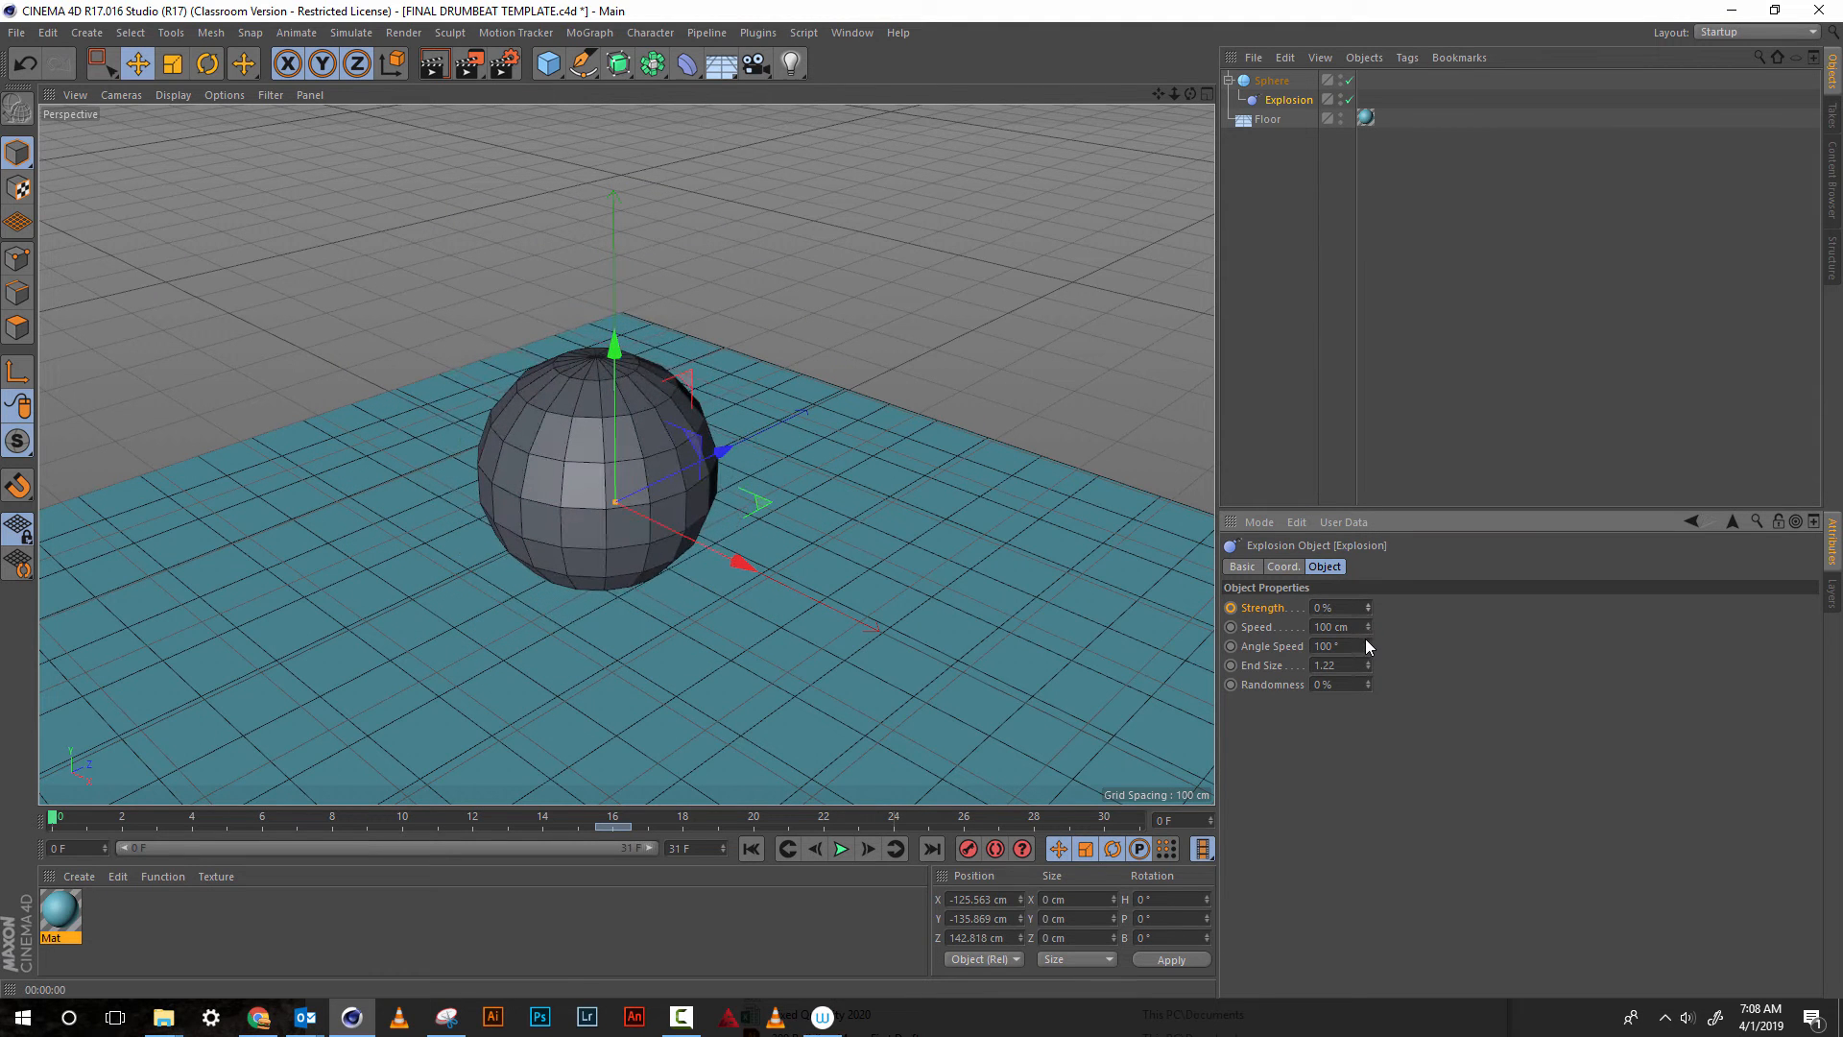
pyautogui.click(1231, 609)
# Keyframe the Explosion's strength at 0% on frame 31
pyautogui.moveTo(48, 818); pyautogui.dragTo(615, 817)
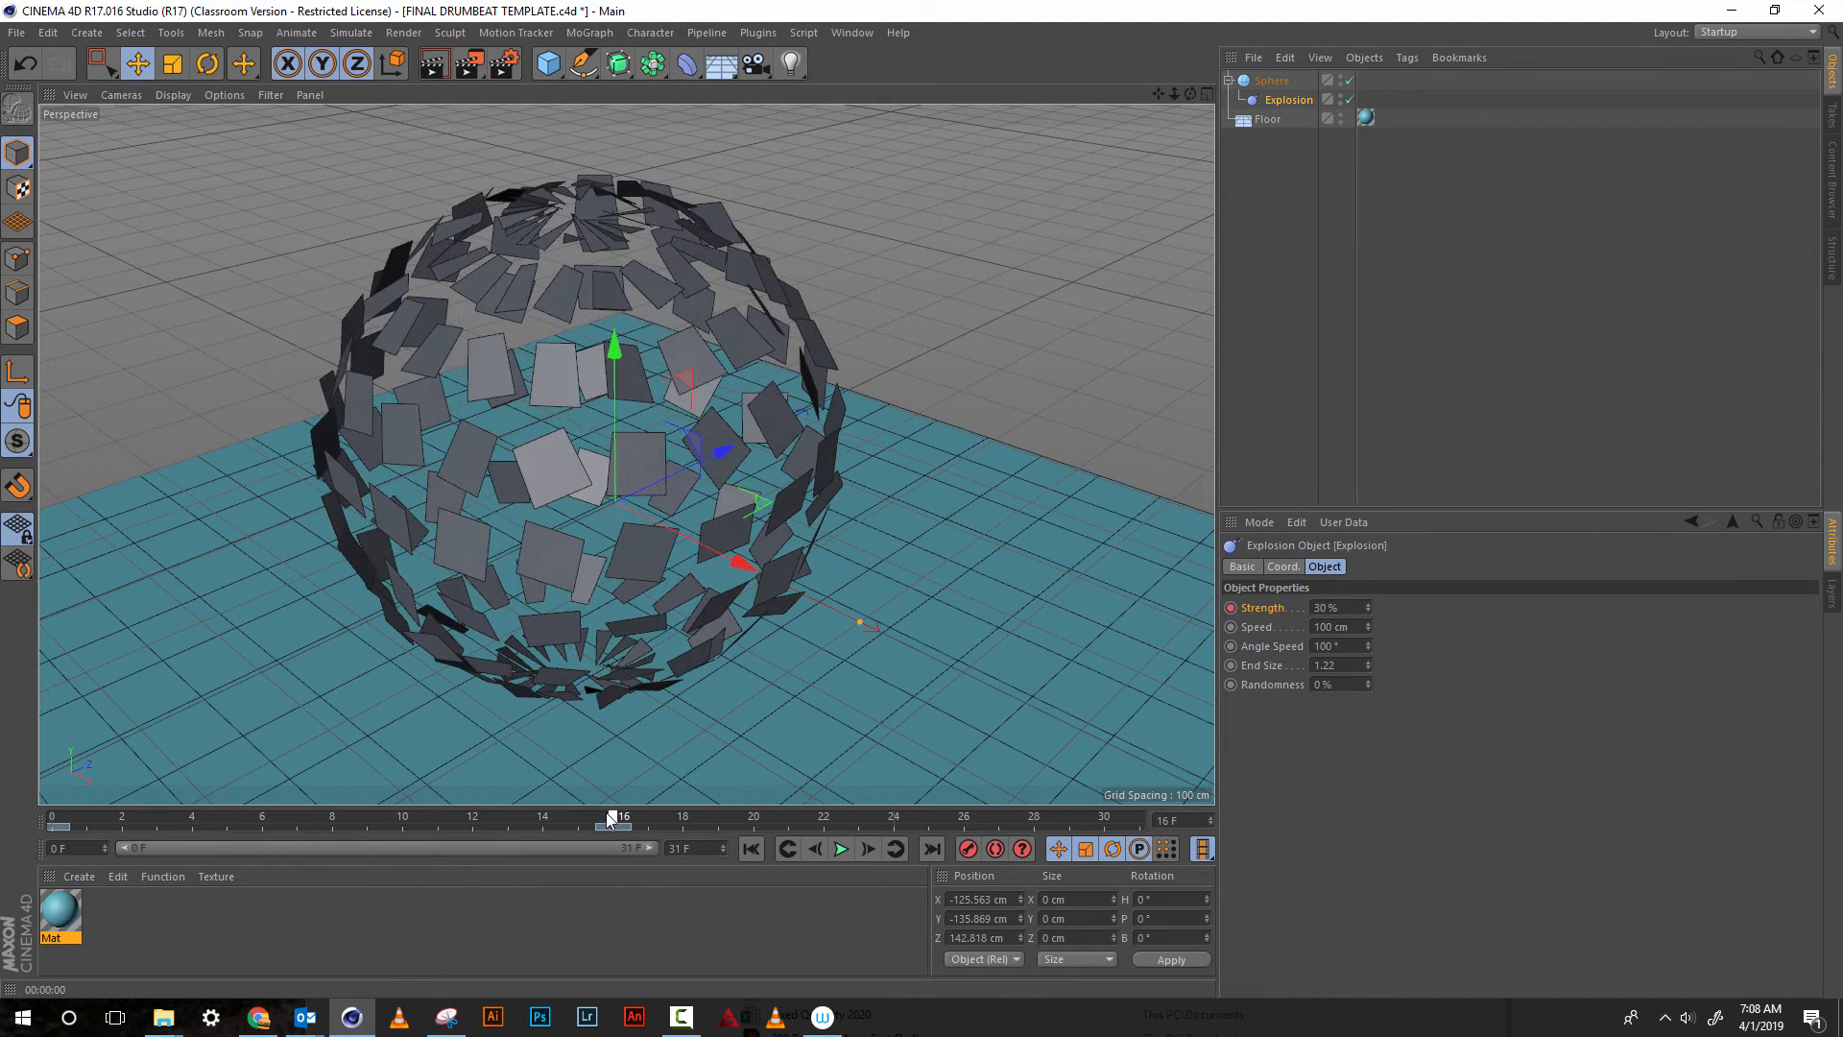
pyautogui.moveTo(971, 816); pyautogui.dragTo(1166, 816)
pyautogui.moveTo(1367, 607); pyautogui.dragTo(1361, 641)
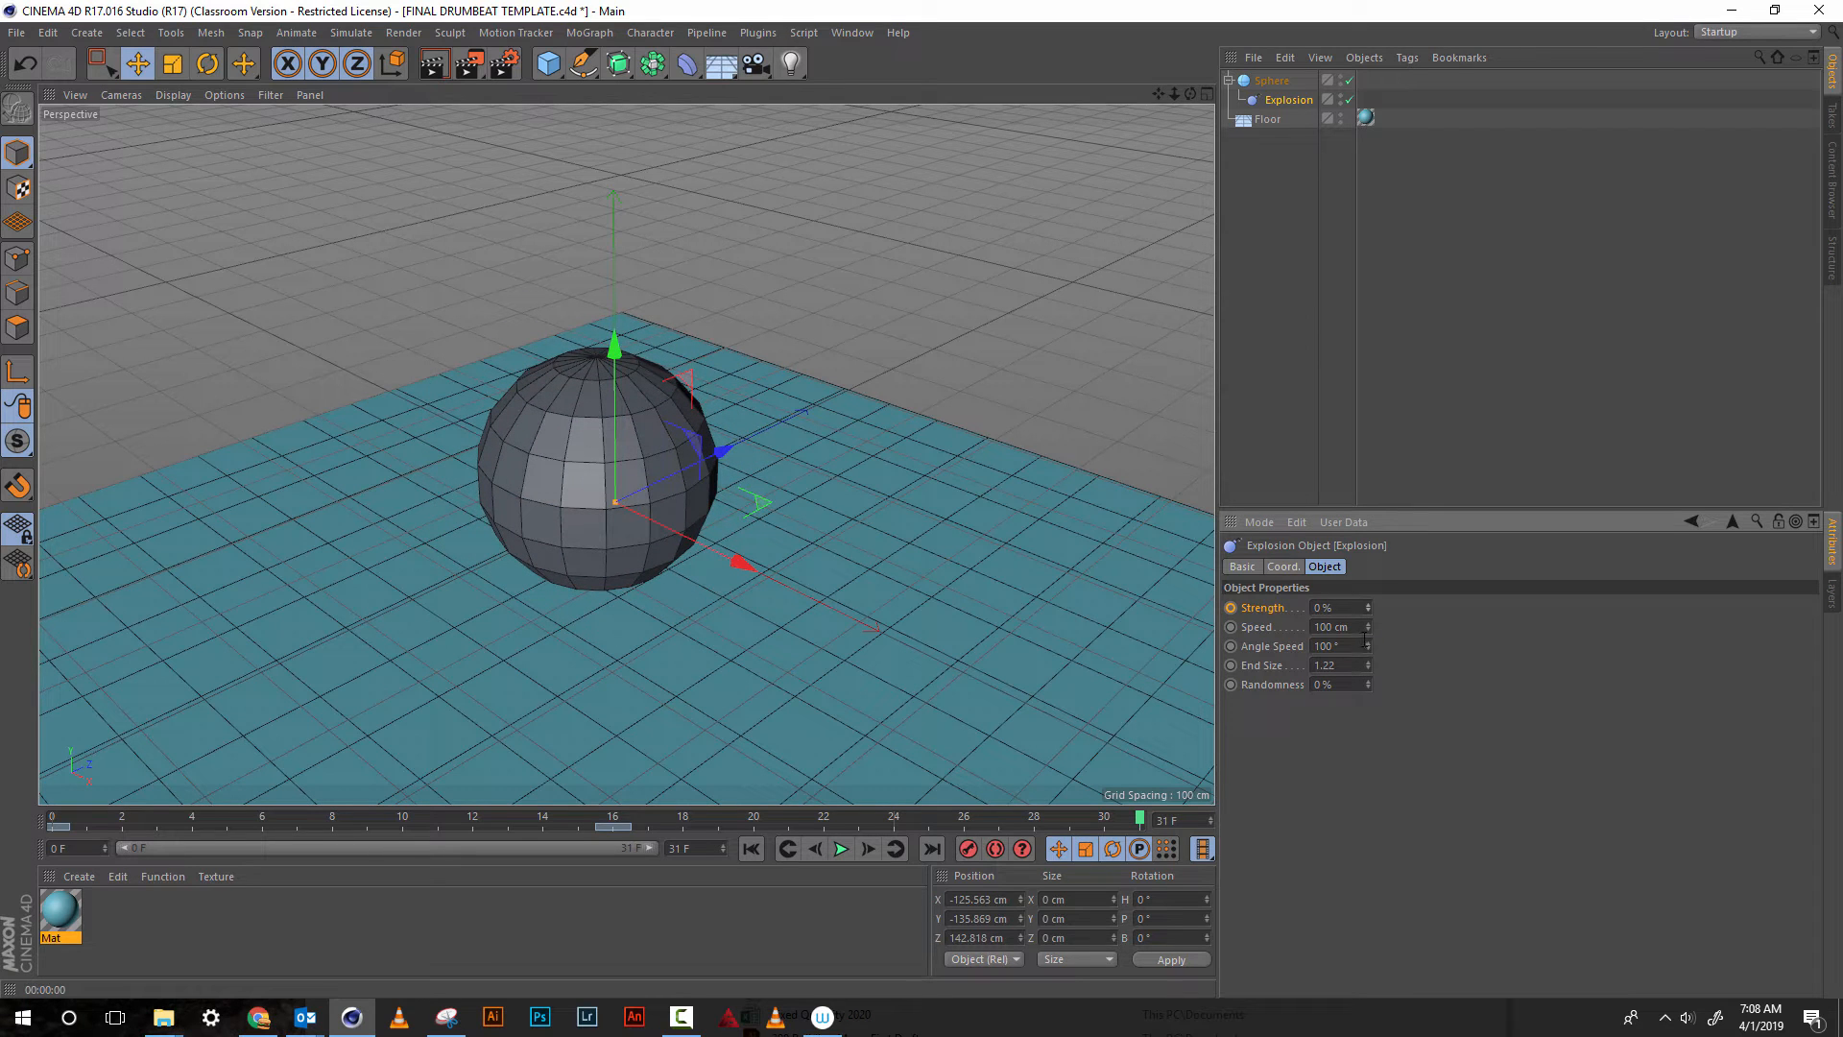
pyautogui.click(1230, 607)
# Test-render the active view, then play the explosion animation to check it and stop playback
pyautogui.click(428, 71)
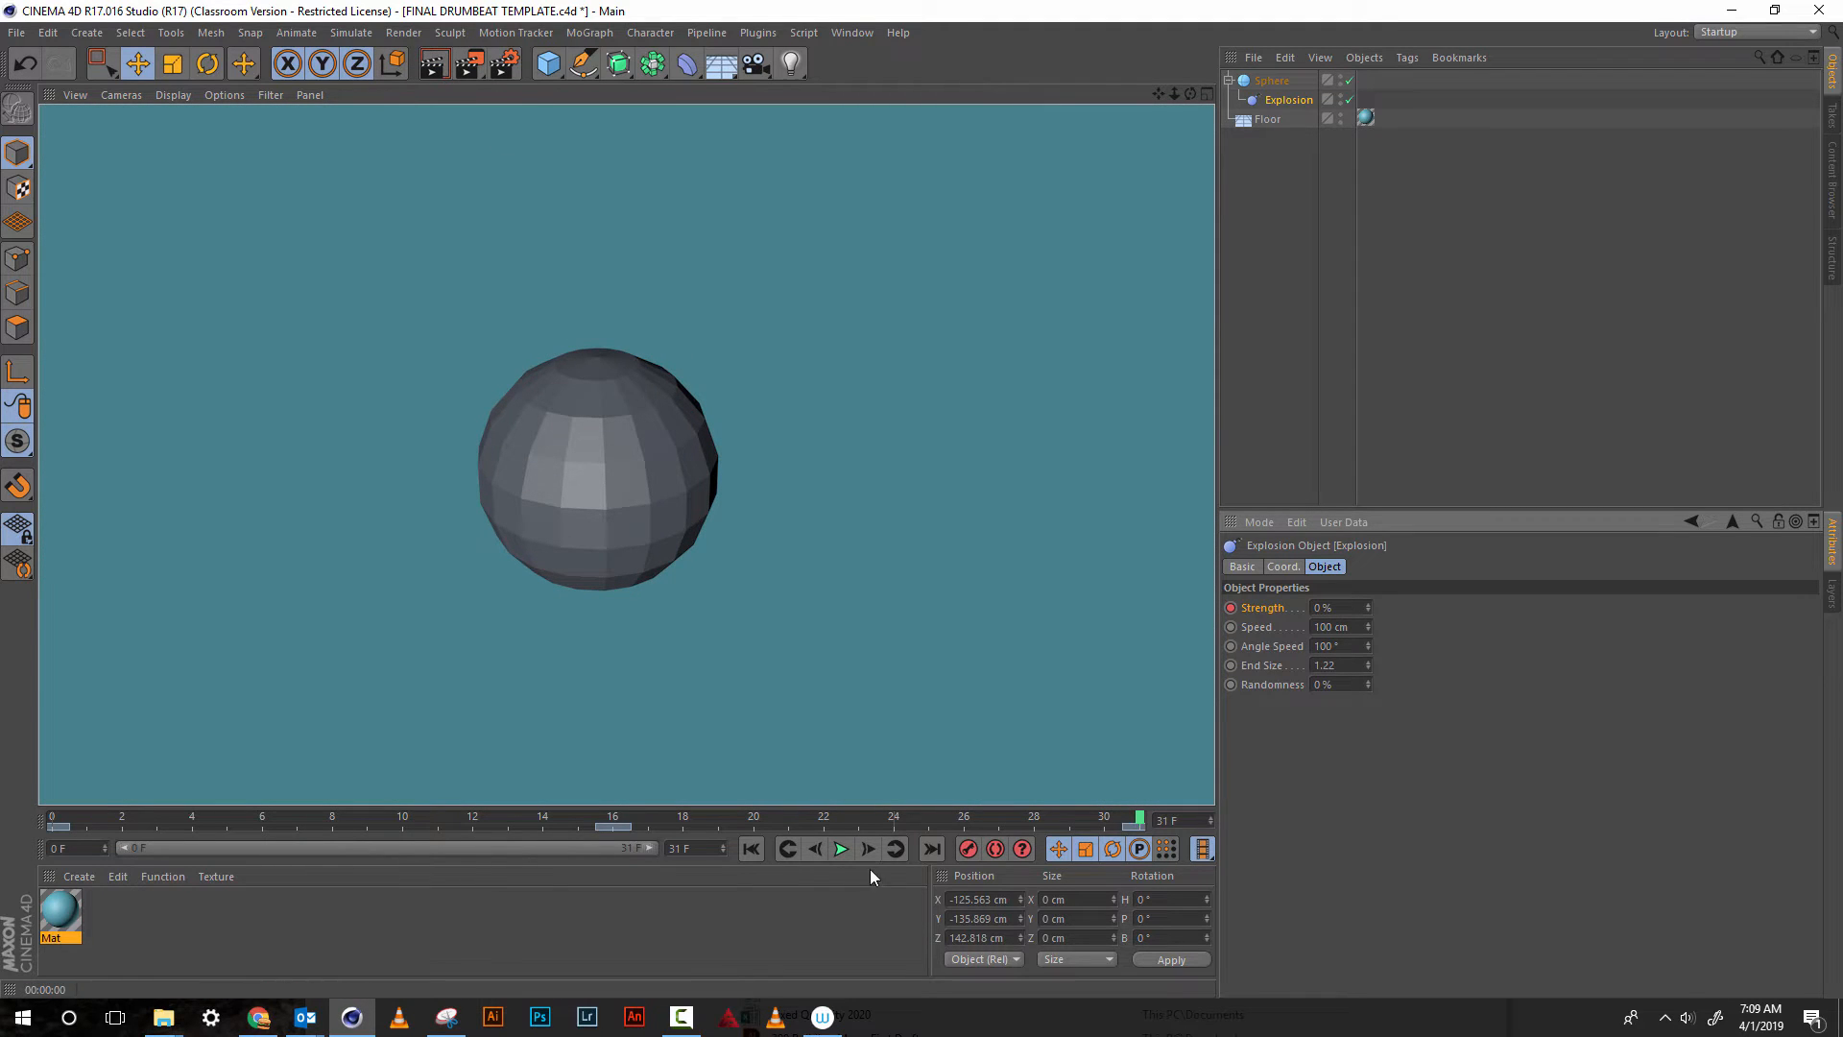
pyautogui.click(842, 850)
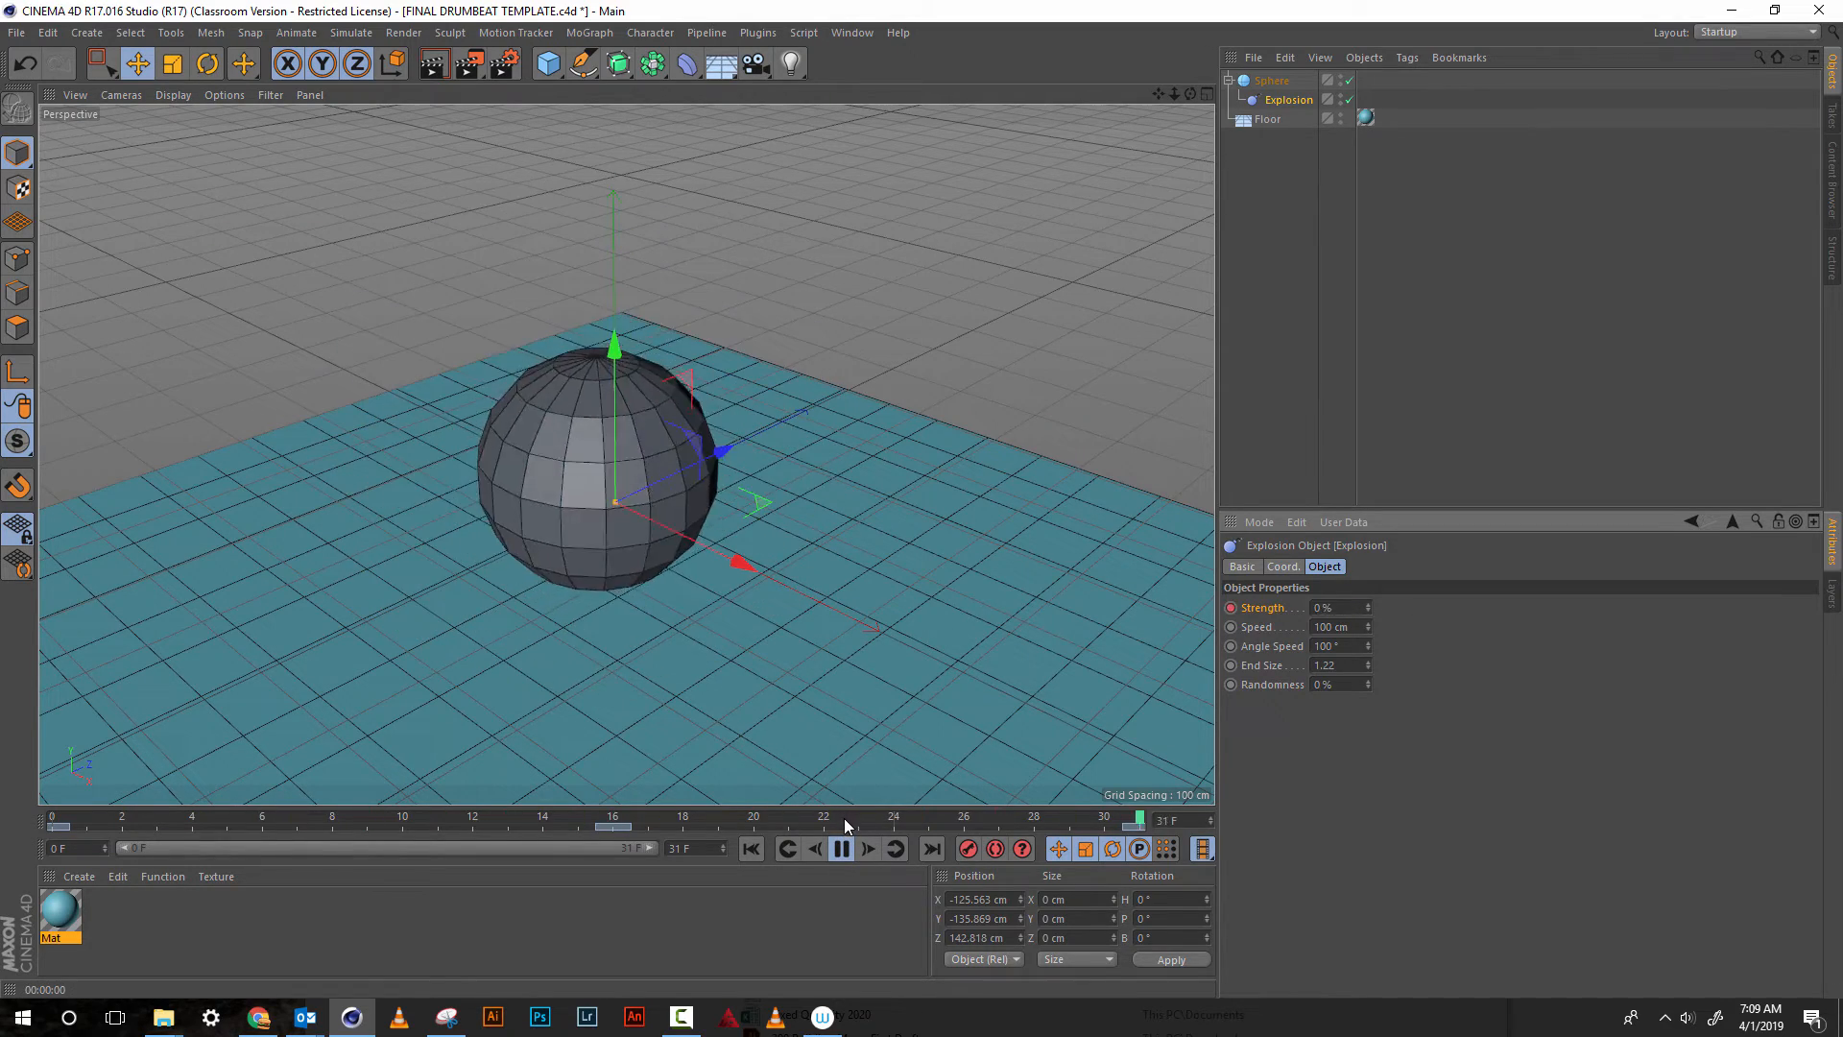
pyautogui.moveTo(1172, 94); pyautogui.dragTo(1156, 278)
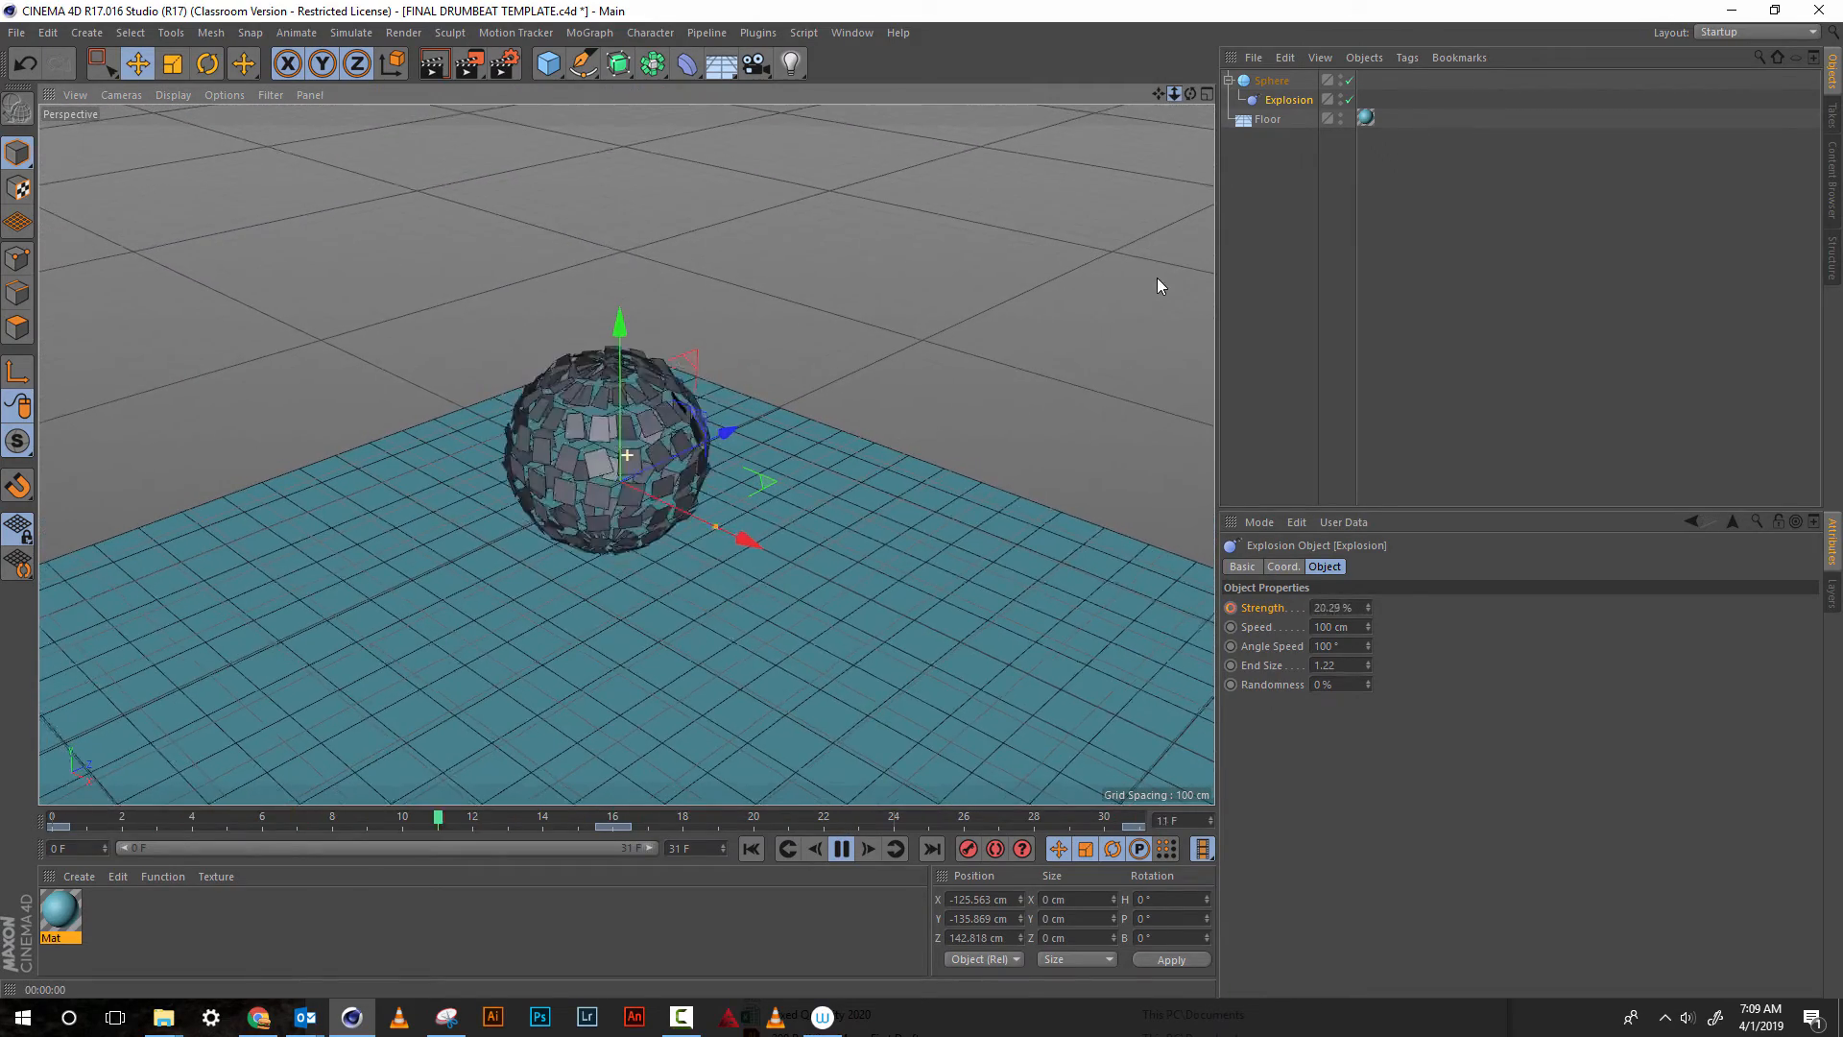
pyautogui.click(841, 848)
# At frame 16, add a Twist deformer as a child of the sphere and fit it to the parent
pyautogui.moveTo(860, 827); pyautogui.dragTo(619, 838)
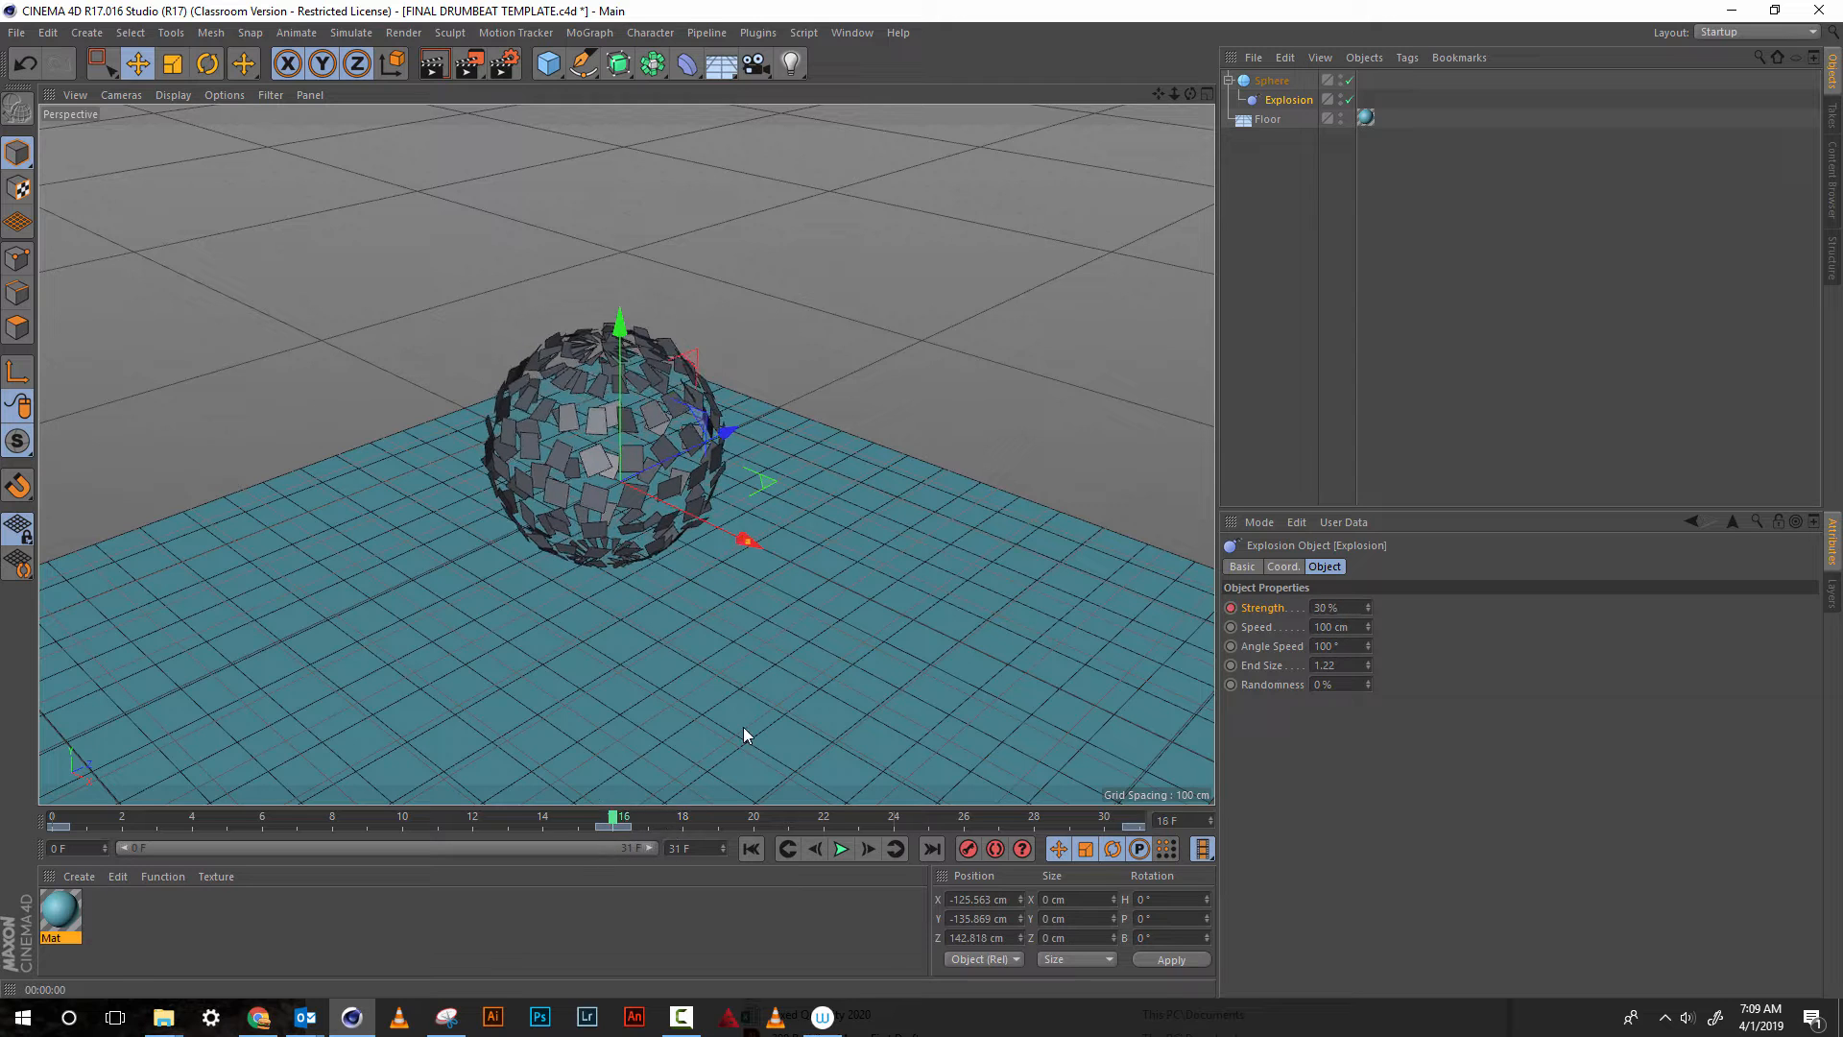
pyautogui.click(690, 73)
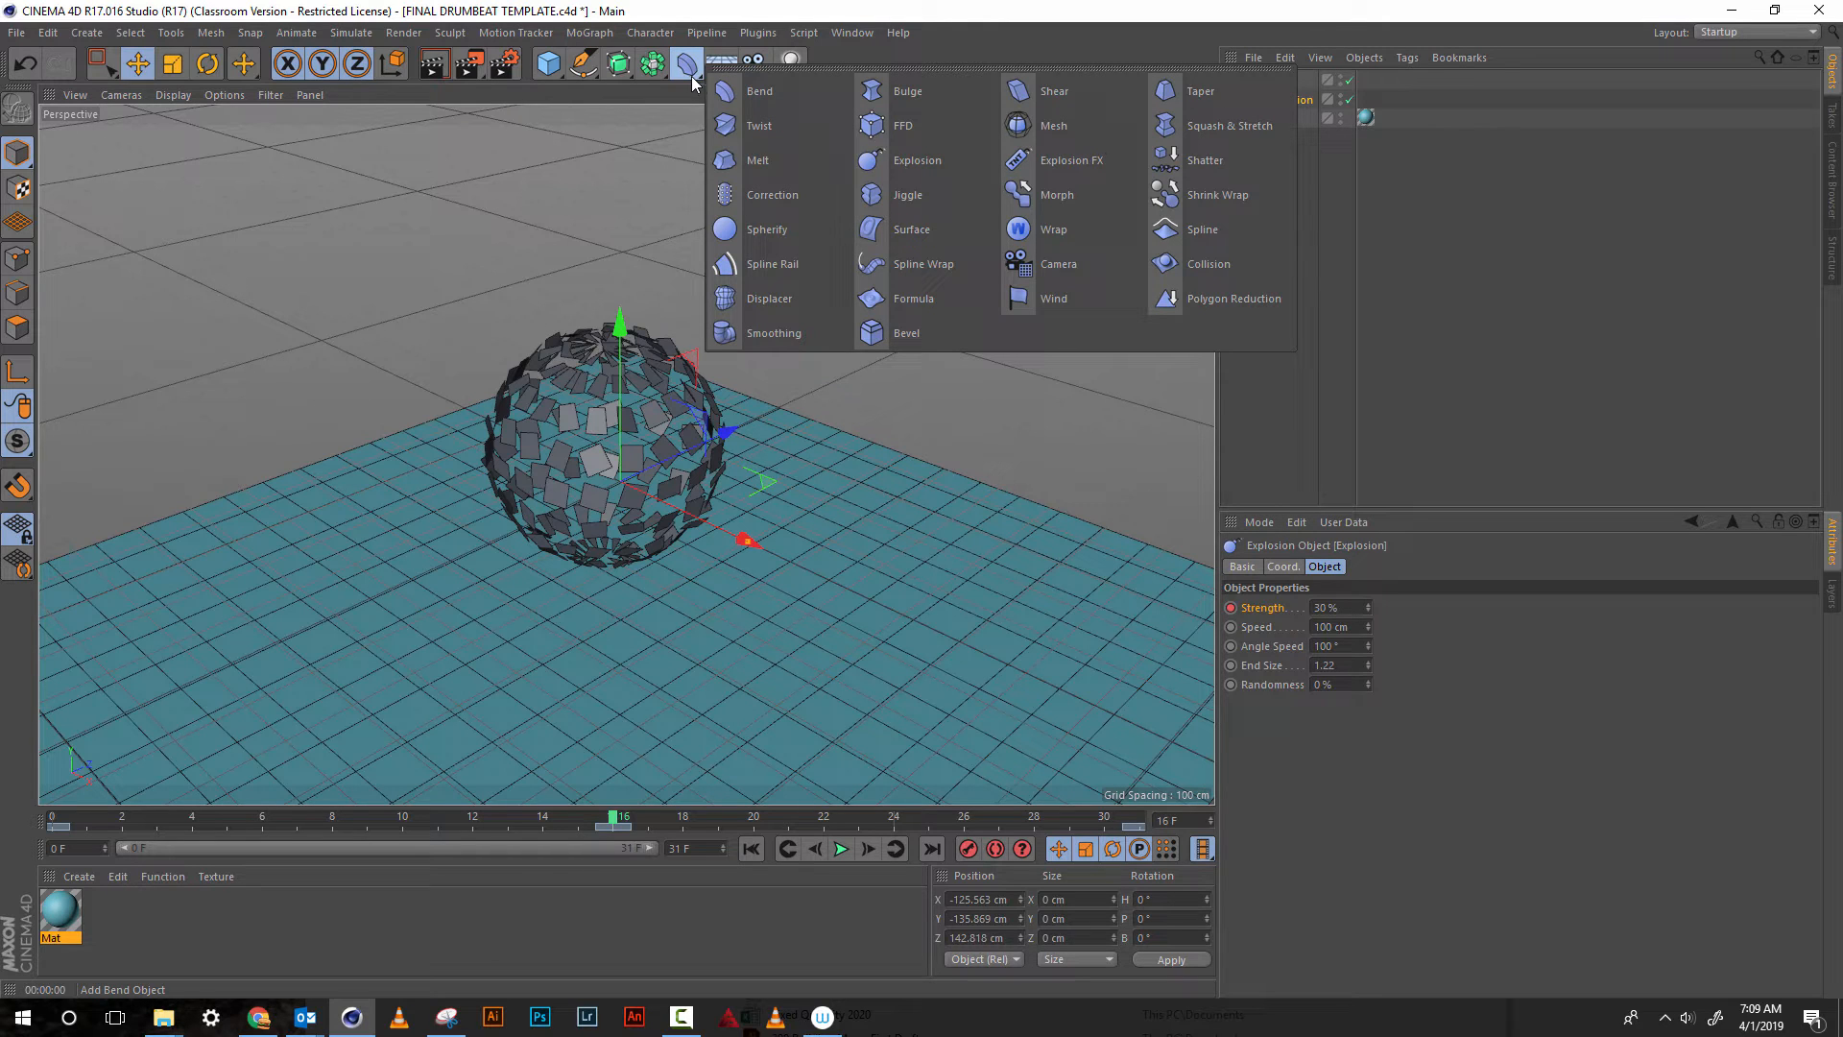
pyautogui.click(760, 125)
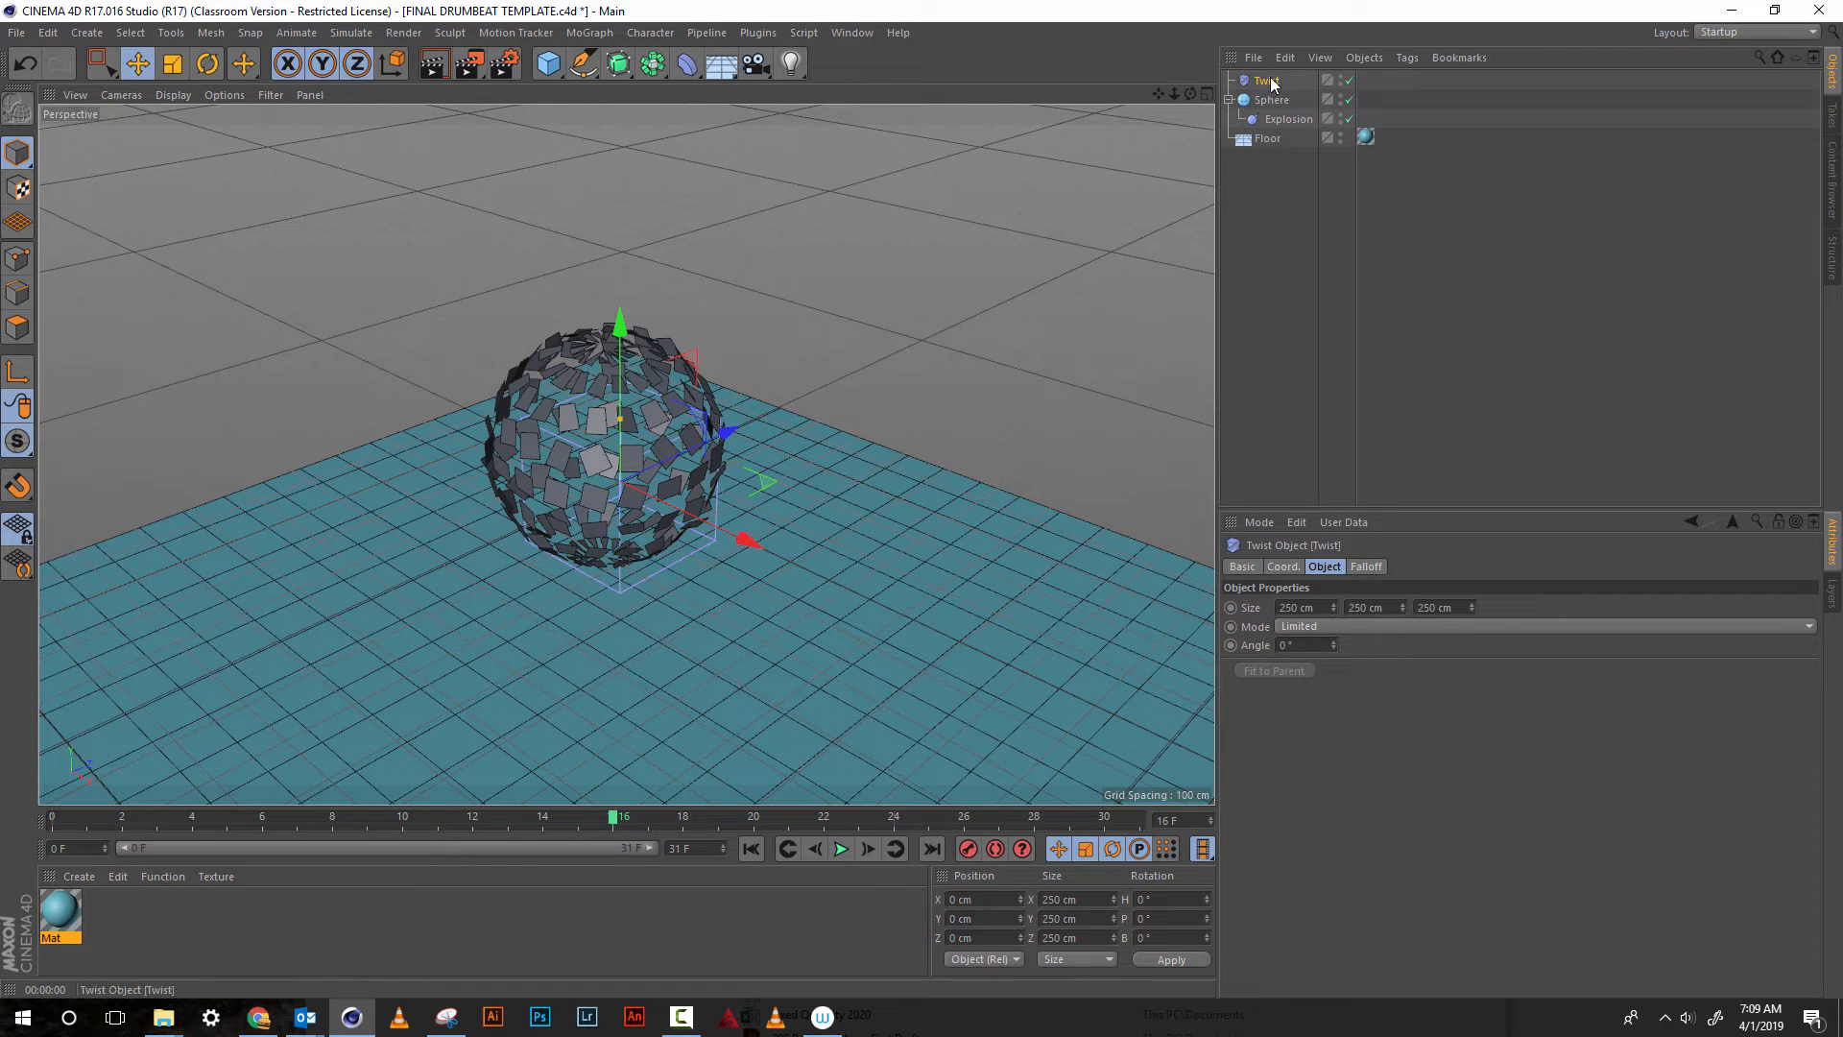
pyautogui.moveTo(1269, 81); pyautogui.dragTo(1273, 100)
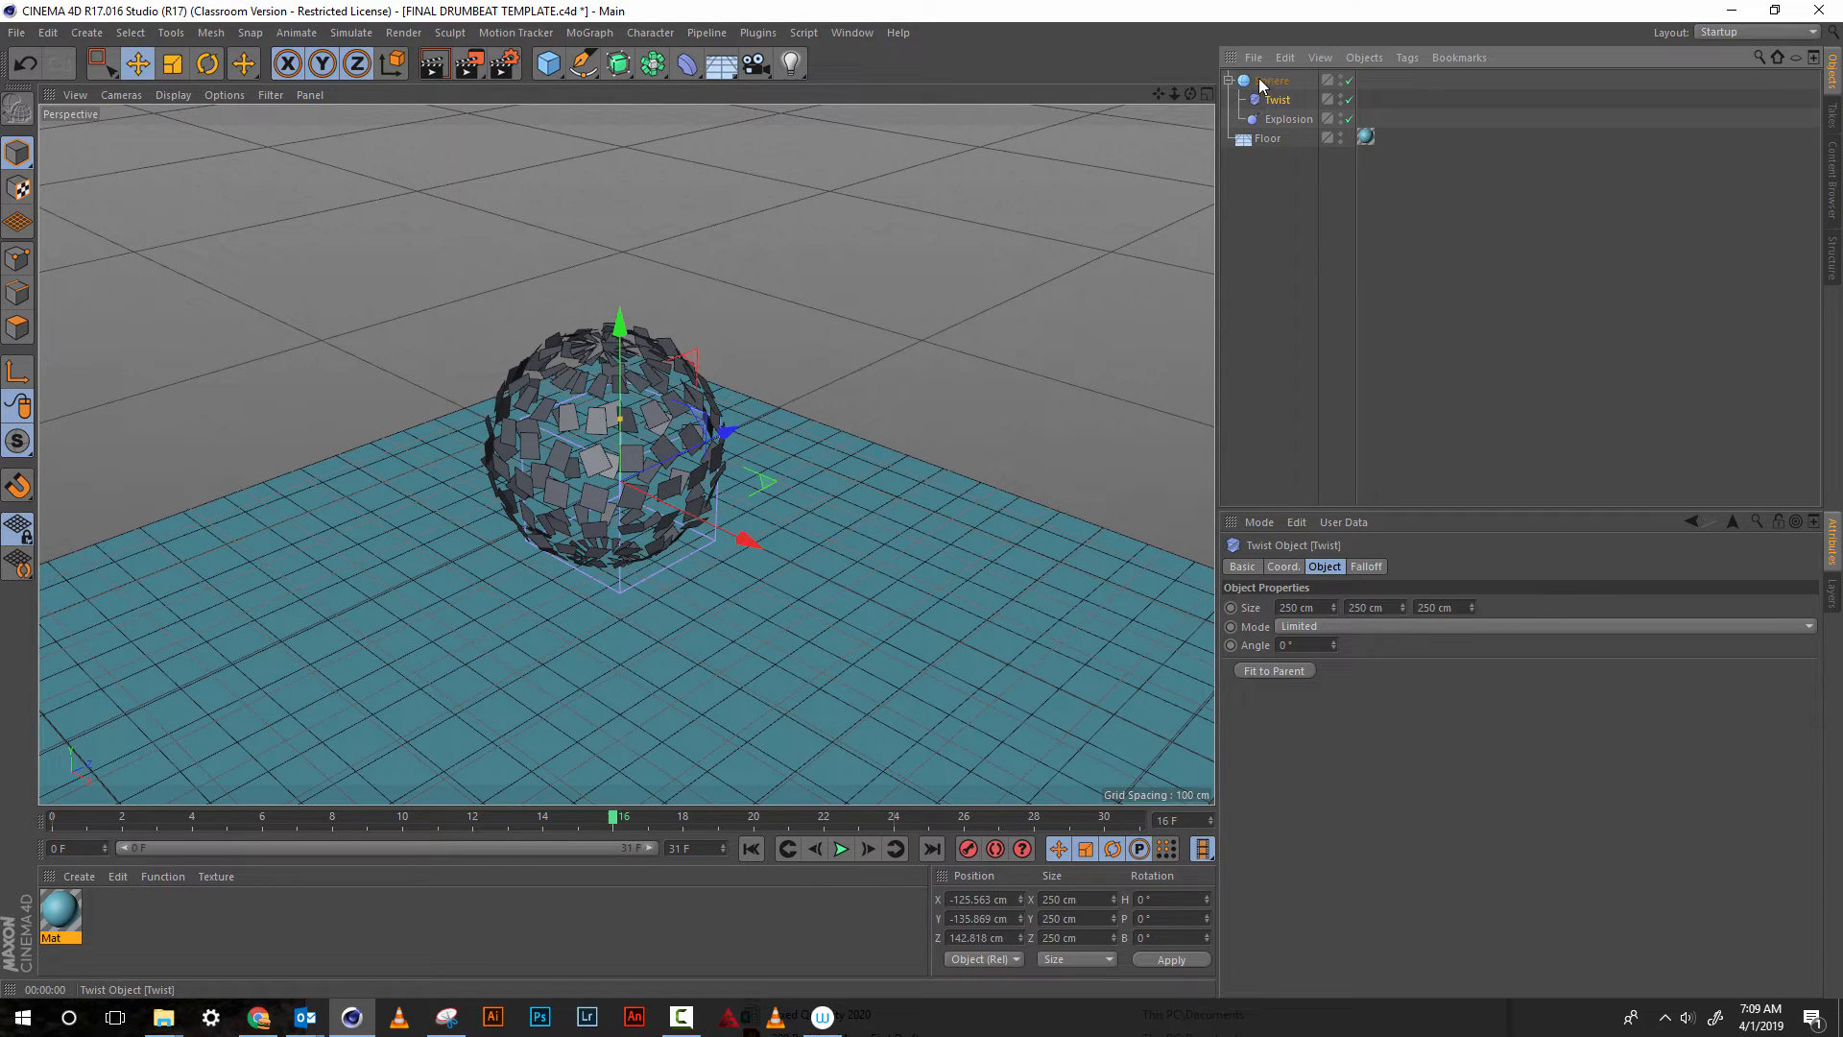
pyautogui.click(1274, 671)
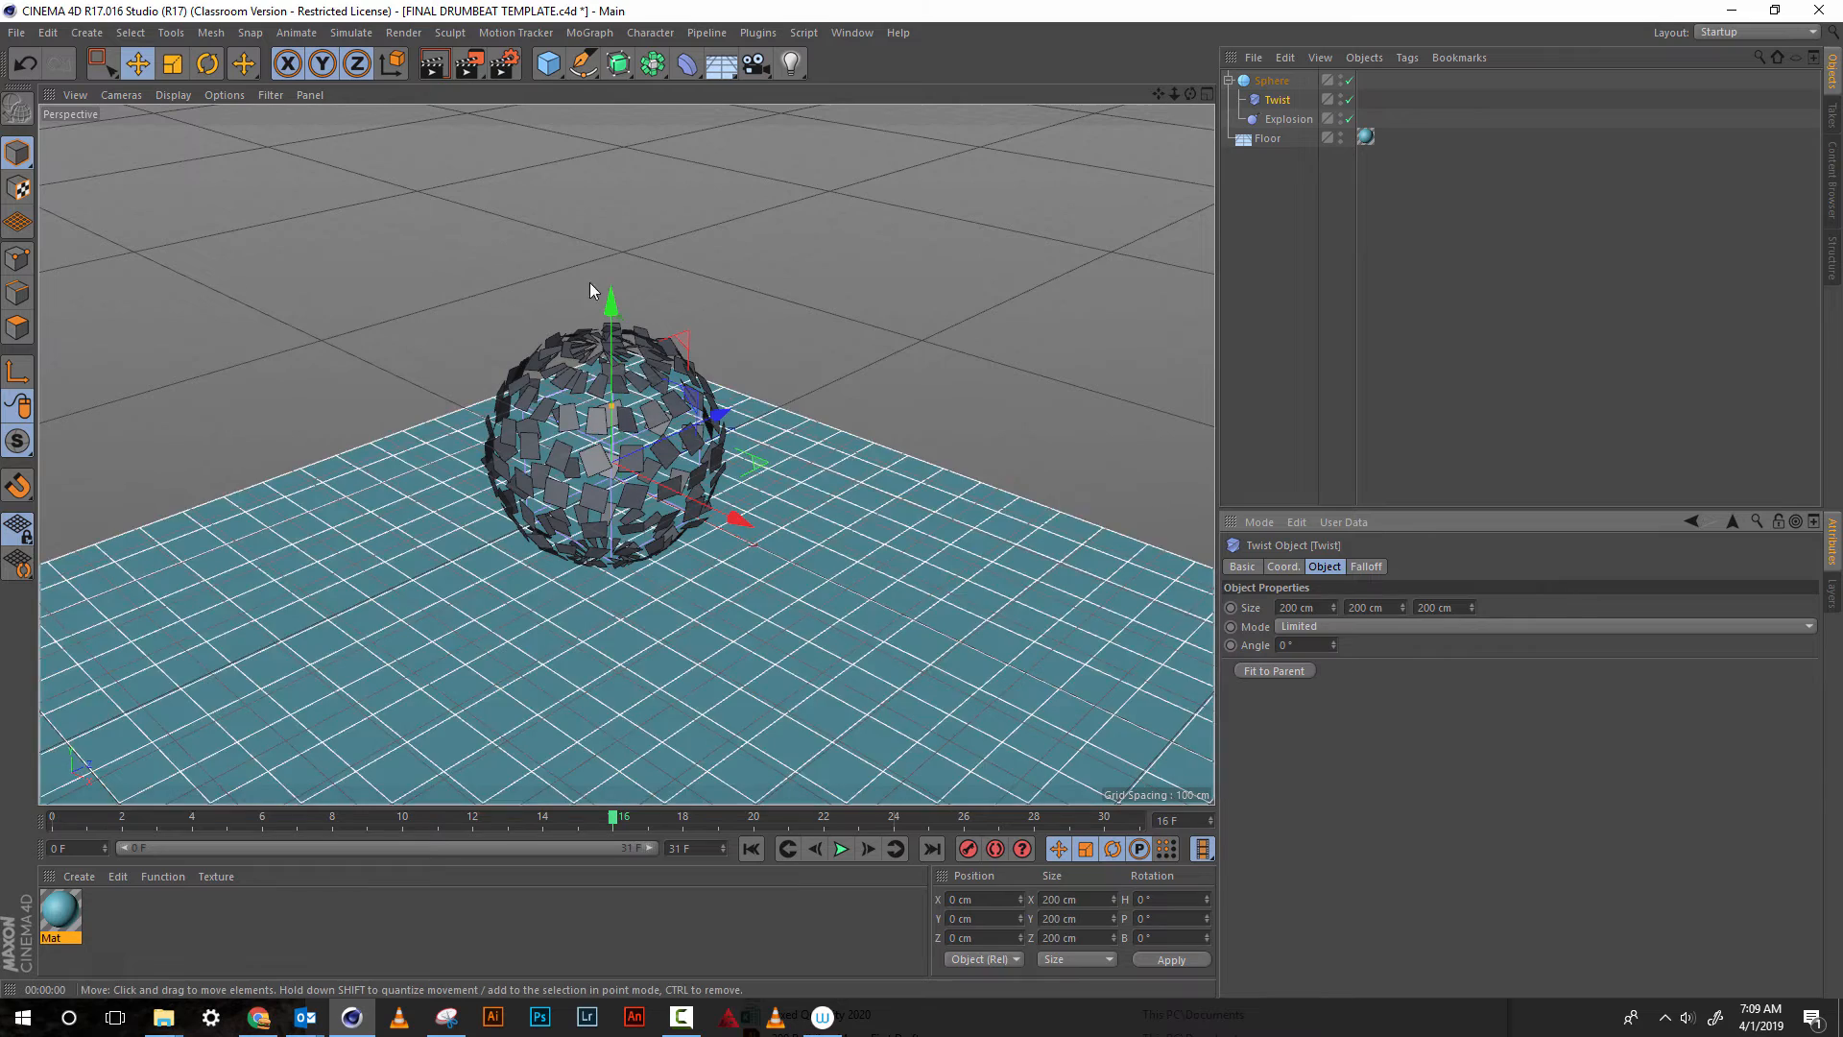
# Scale the Twist deformer uniformly to about 355 cm so its cage surrounds the exploded sphere
pyautogui.press('t')
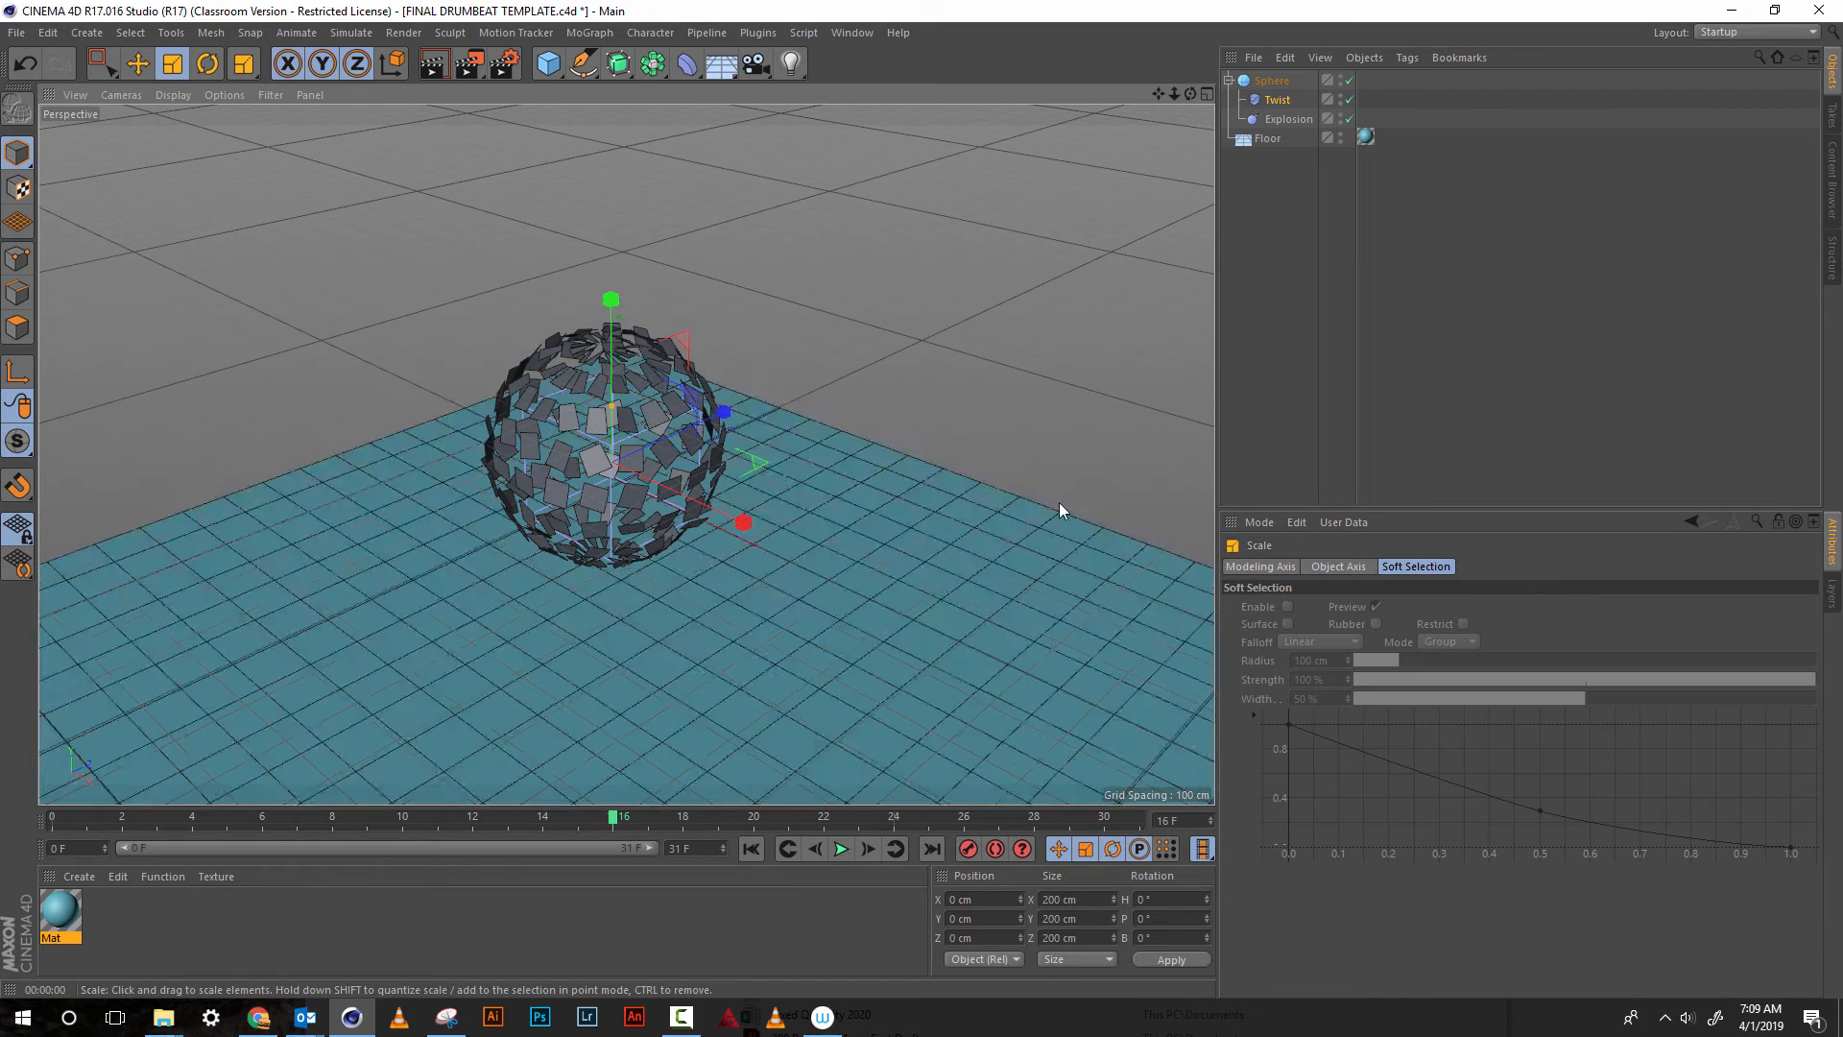
pyautogui.moveTo(1054, 470); pyautogui.dragTo(1027, 192)
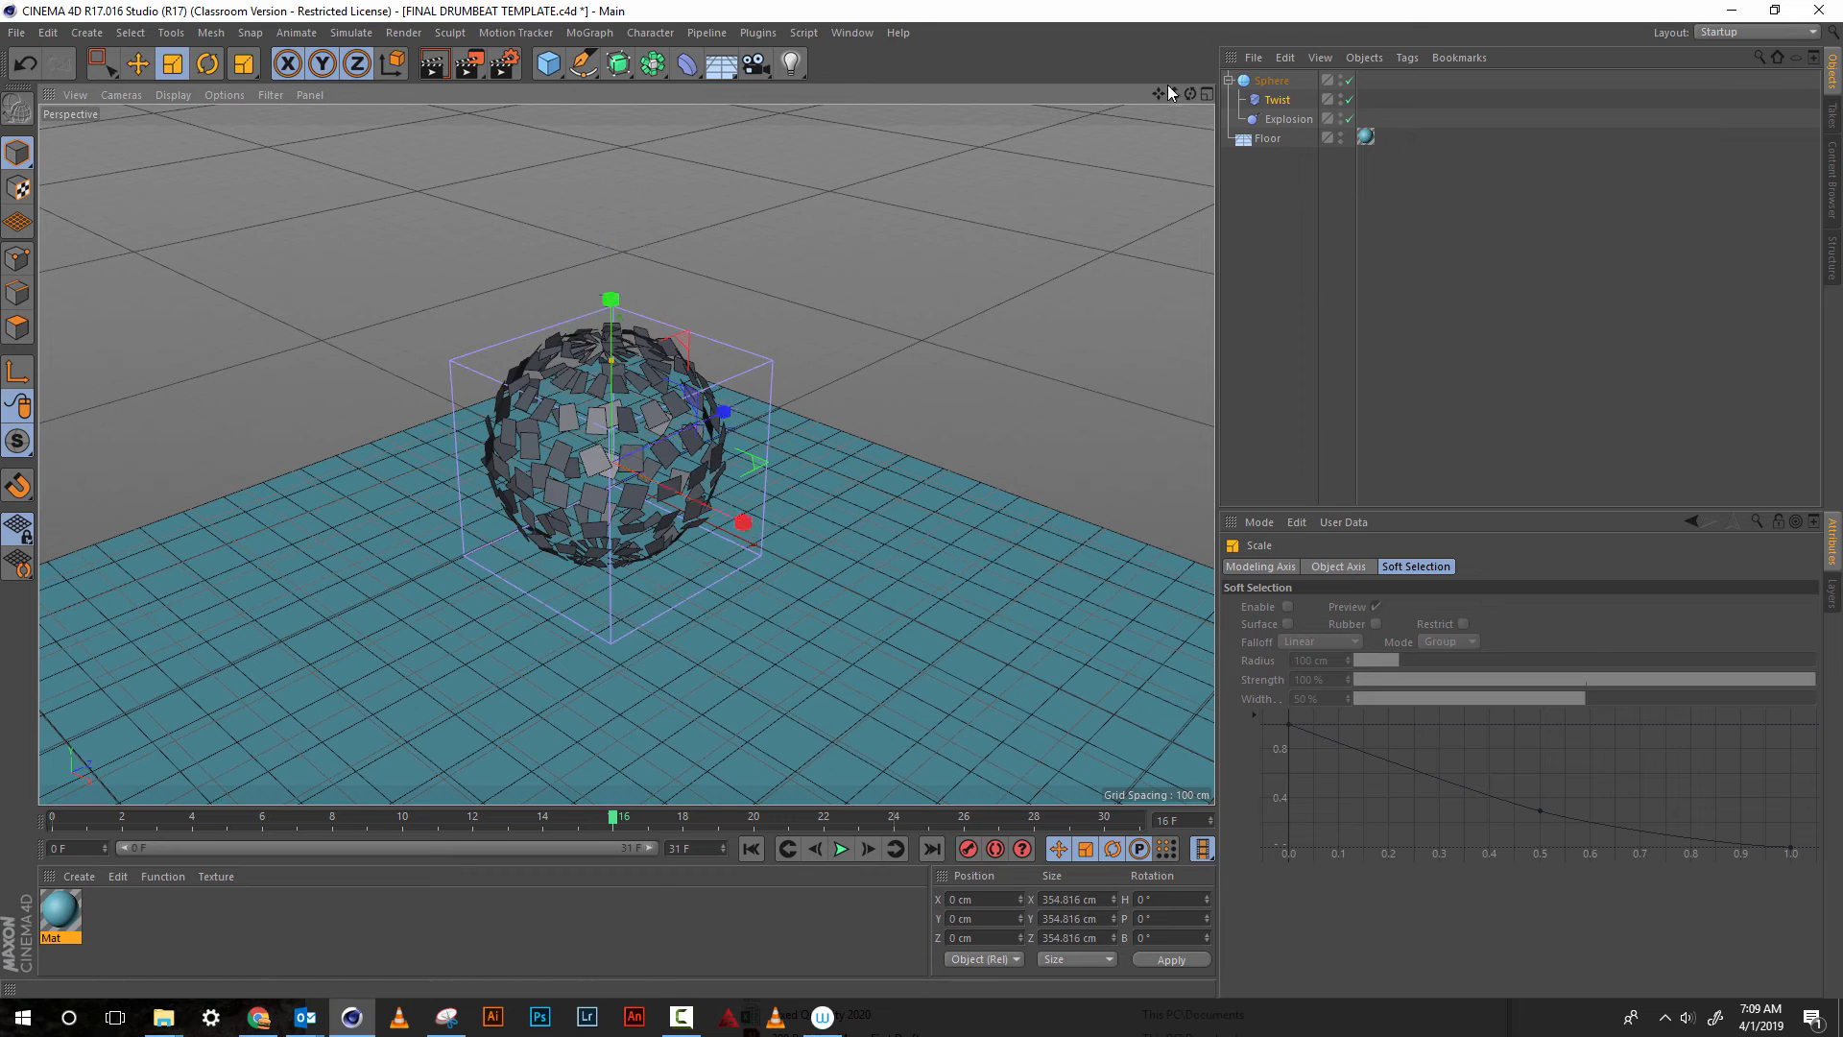
pyautogui.moveTo(1190, 93)
pyautogui.mouseDown()
pyautogui.moveTo(1192, 44)
pyautogui.moveTo(1186, 92)
pyautogui.mouseUp()
# Raise the Twist deformer to about Y 62 cm, checking its fit around the sphere at frames 8 and 16
pyautogui.click(139, 67)
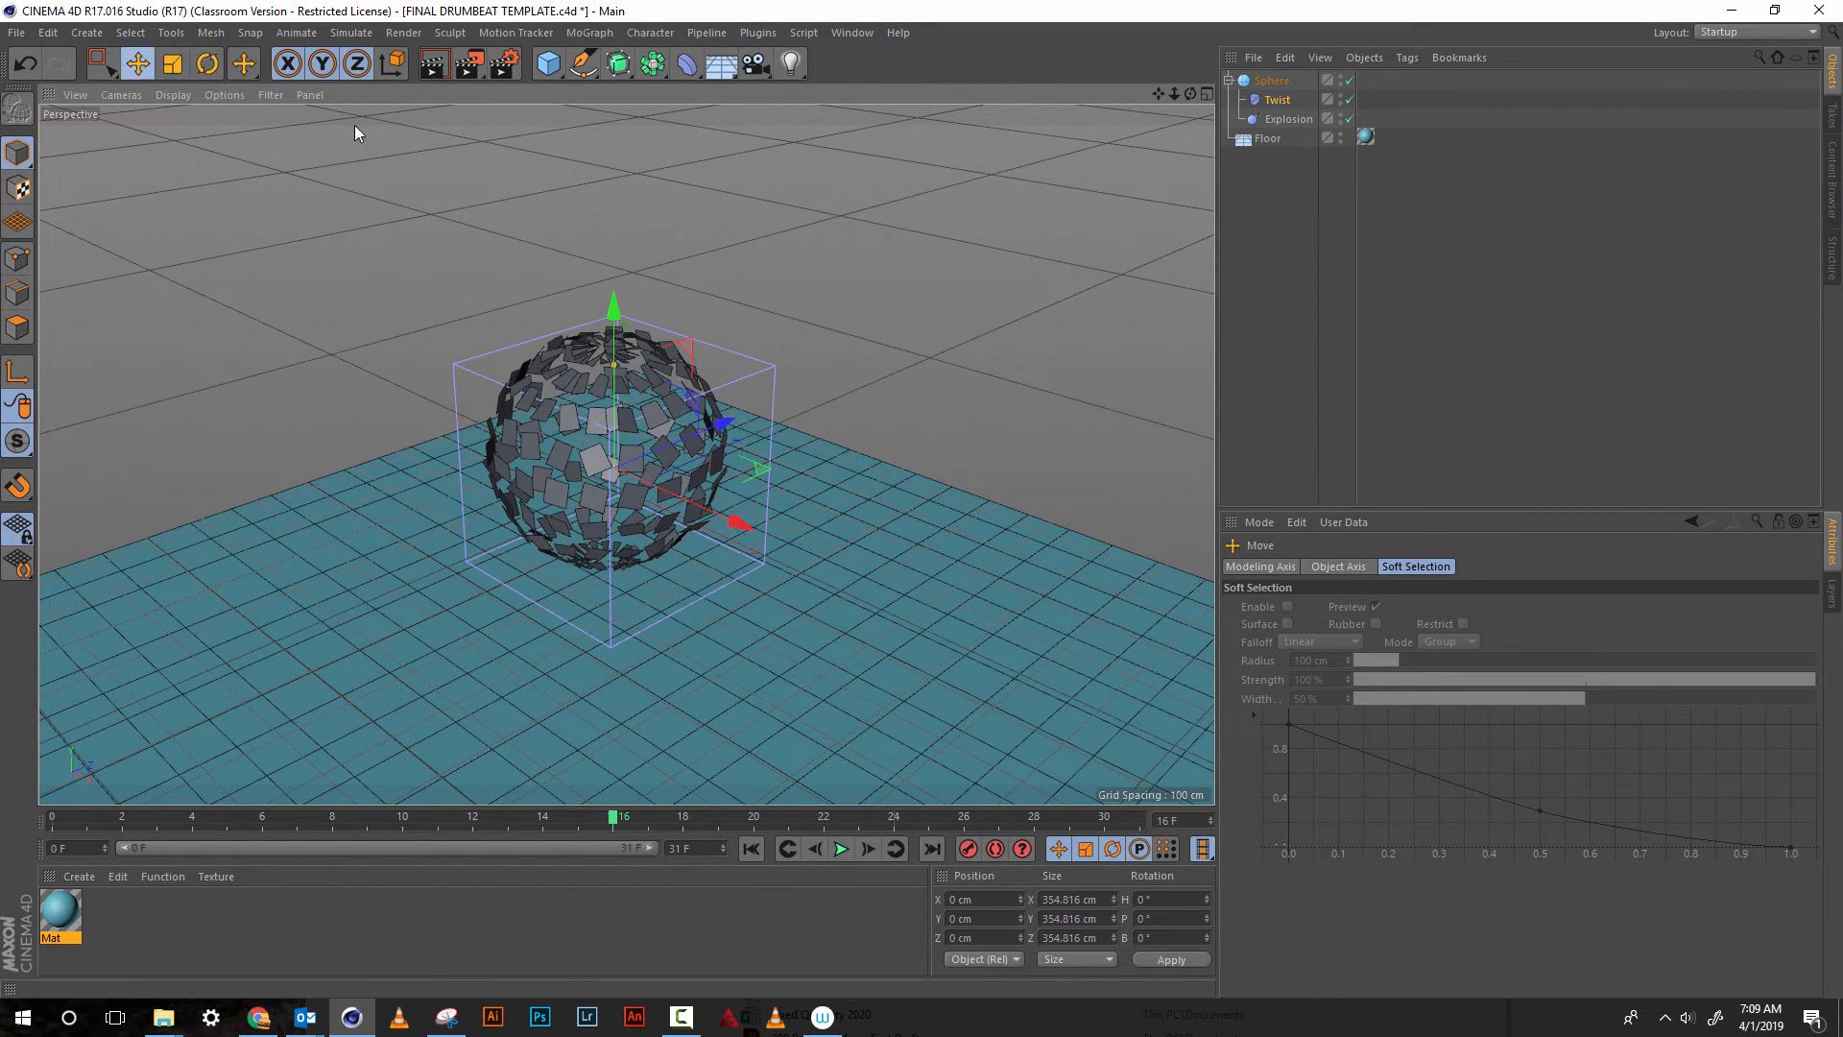
pyautogui.moveTo(611, 303); pyautogui.dragTo(613, 281)
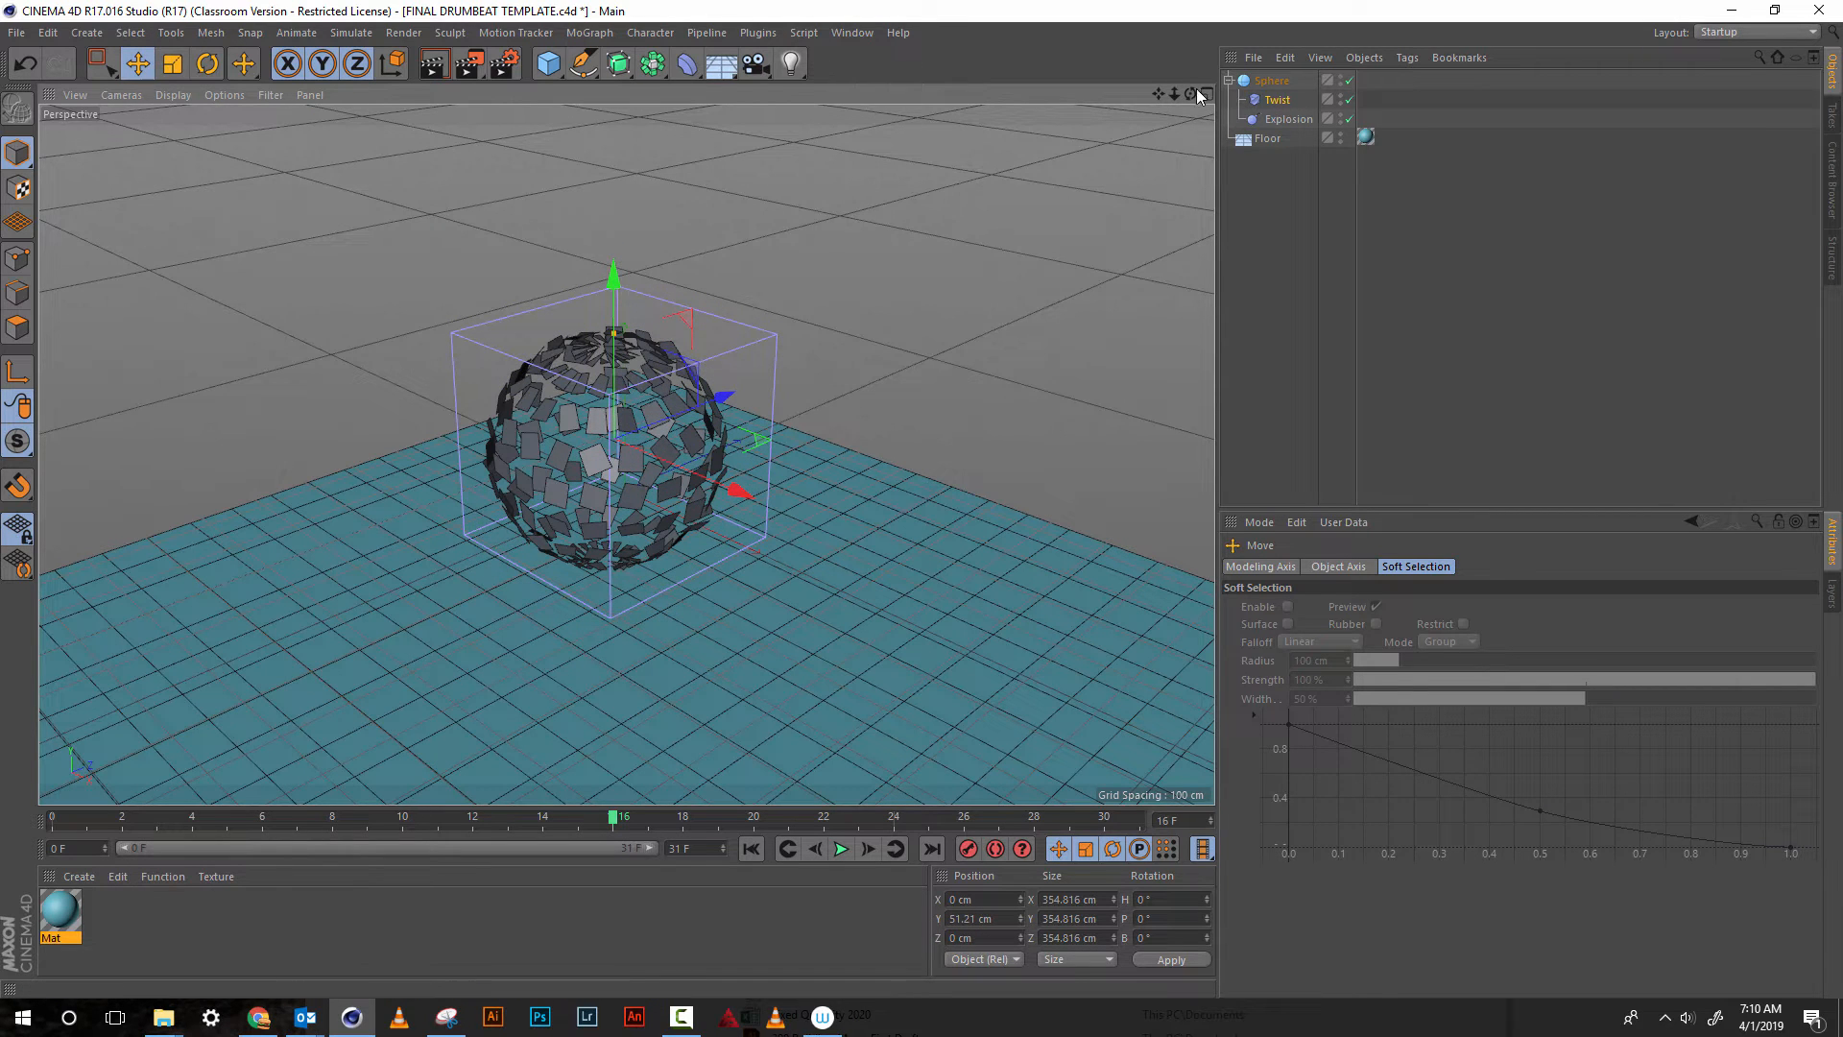
pyautogui.moveTo(1188, 90); pyautogui.dragTo(1189, 38)
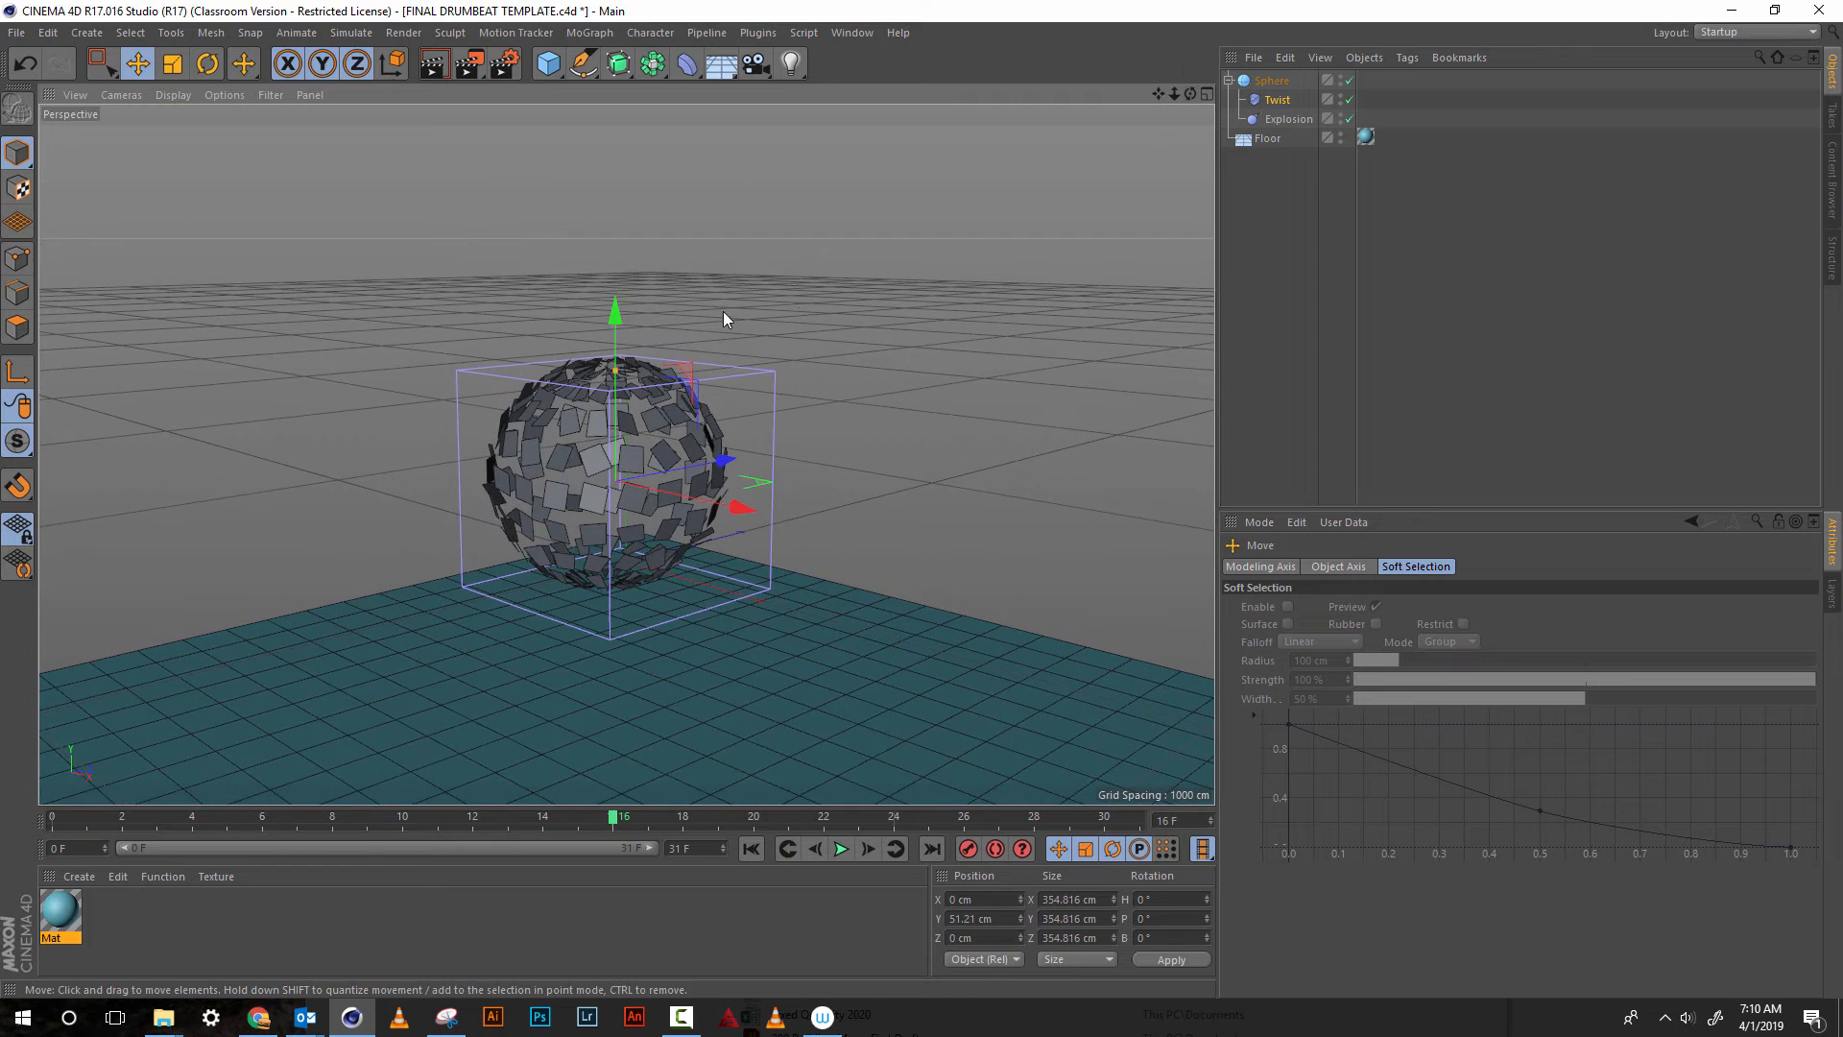
pyautogui.moveTo(614, 325); pyautogui.dragTo(612, 301)
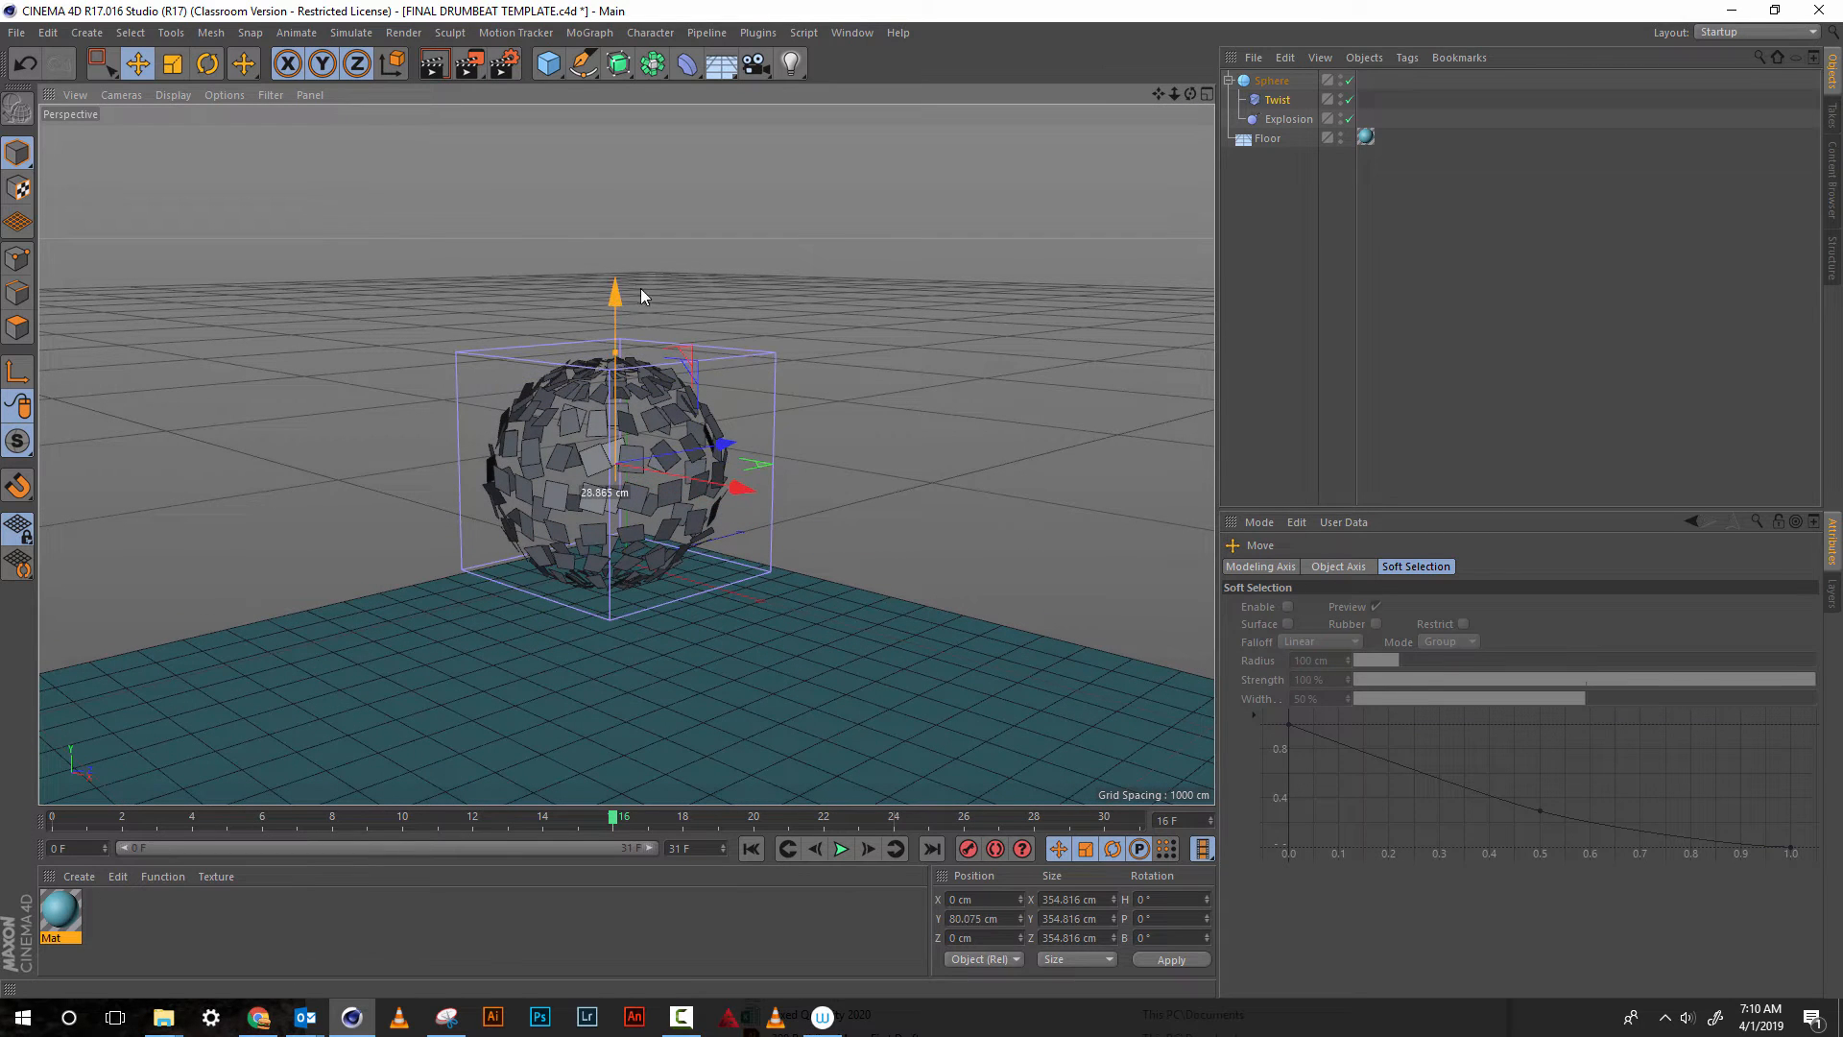
pyautogui.moveTo(635, 816); pyautogui.dragTo(324, 820)
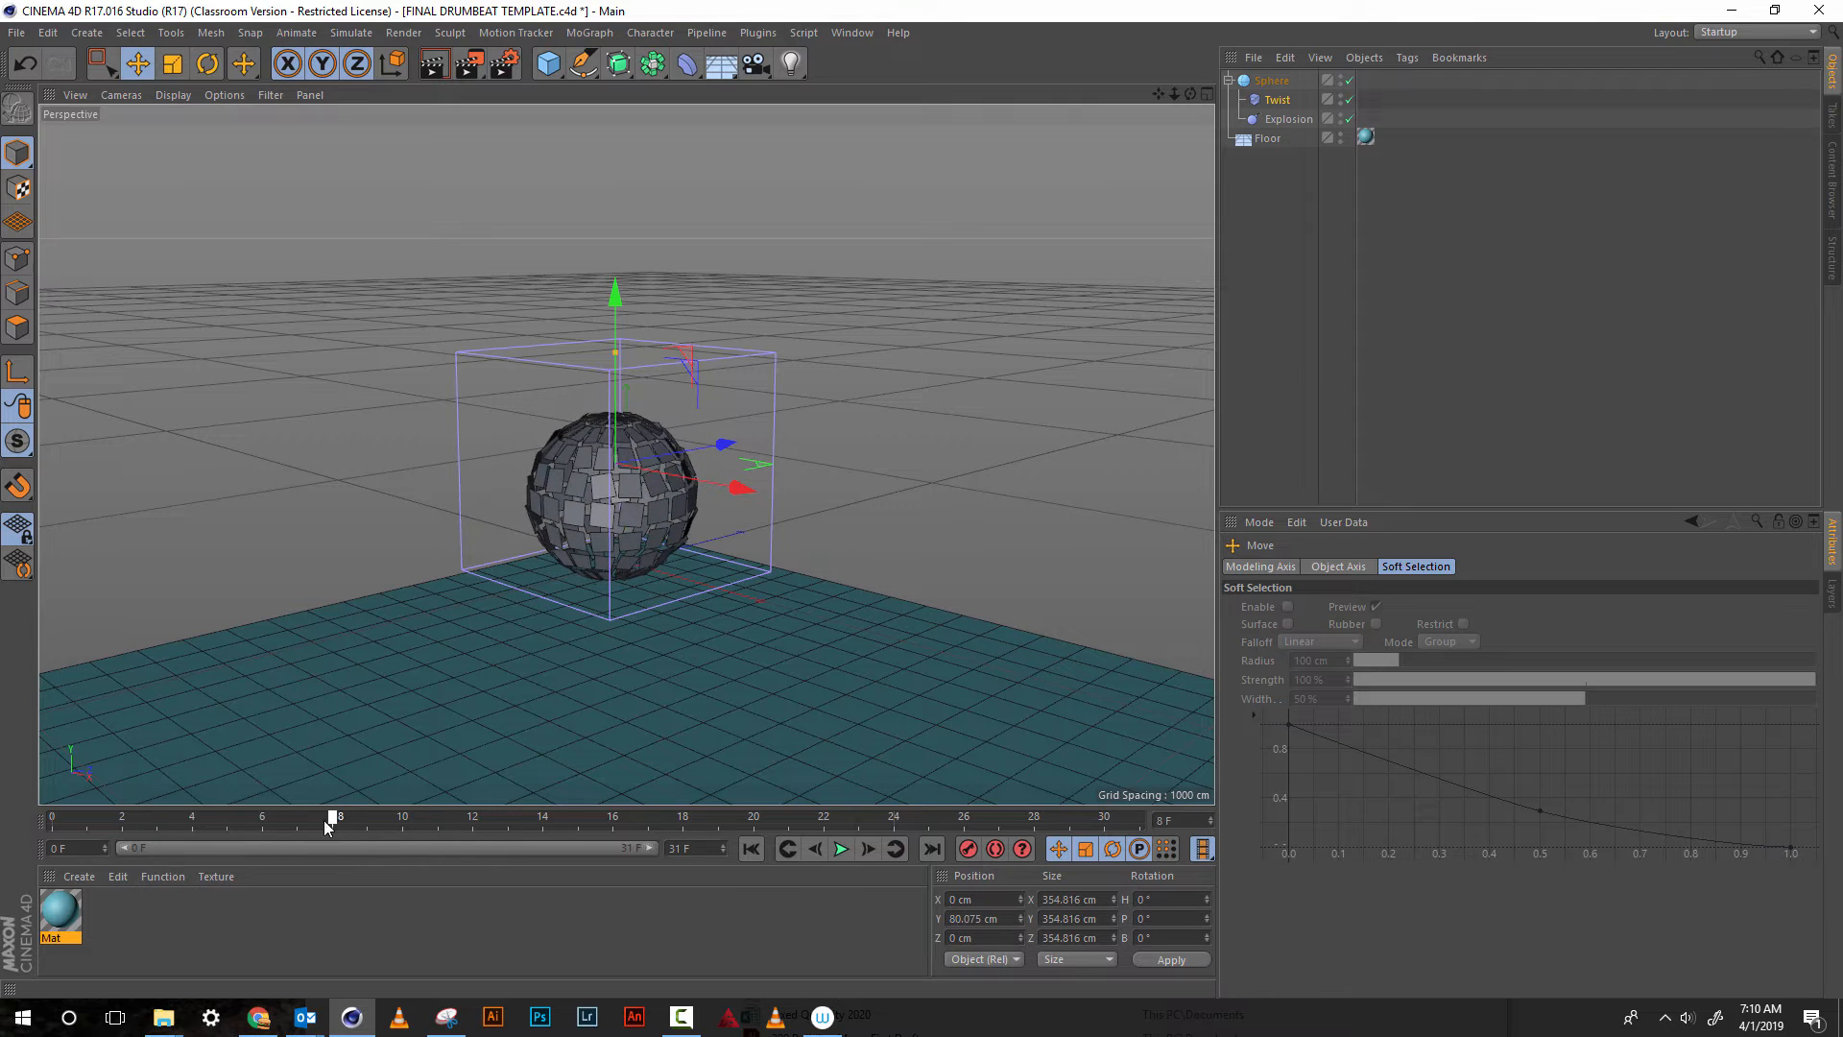
pyautogui.moveTo(616, 298); pyautogui.dragTo(618, 308)
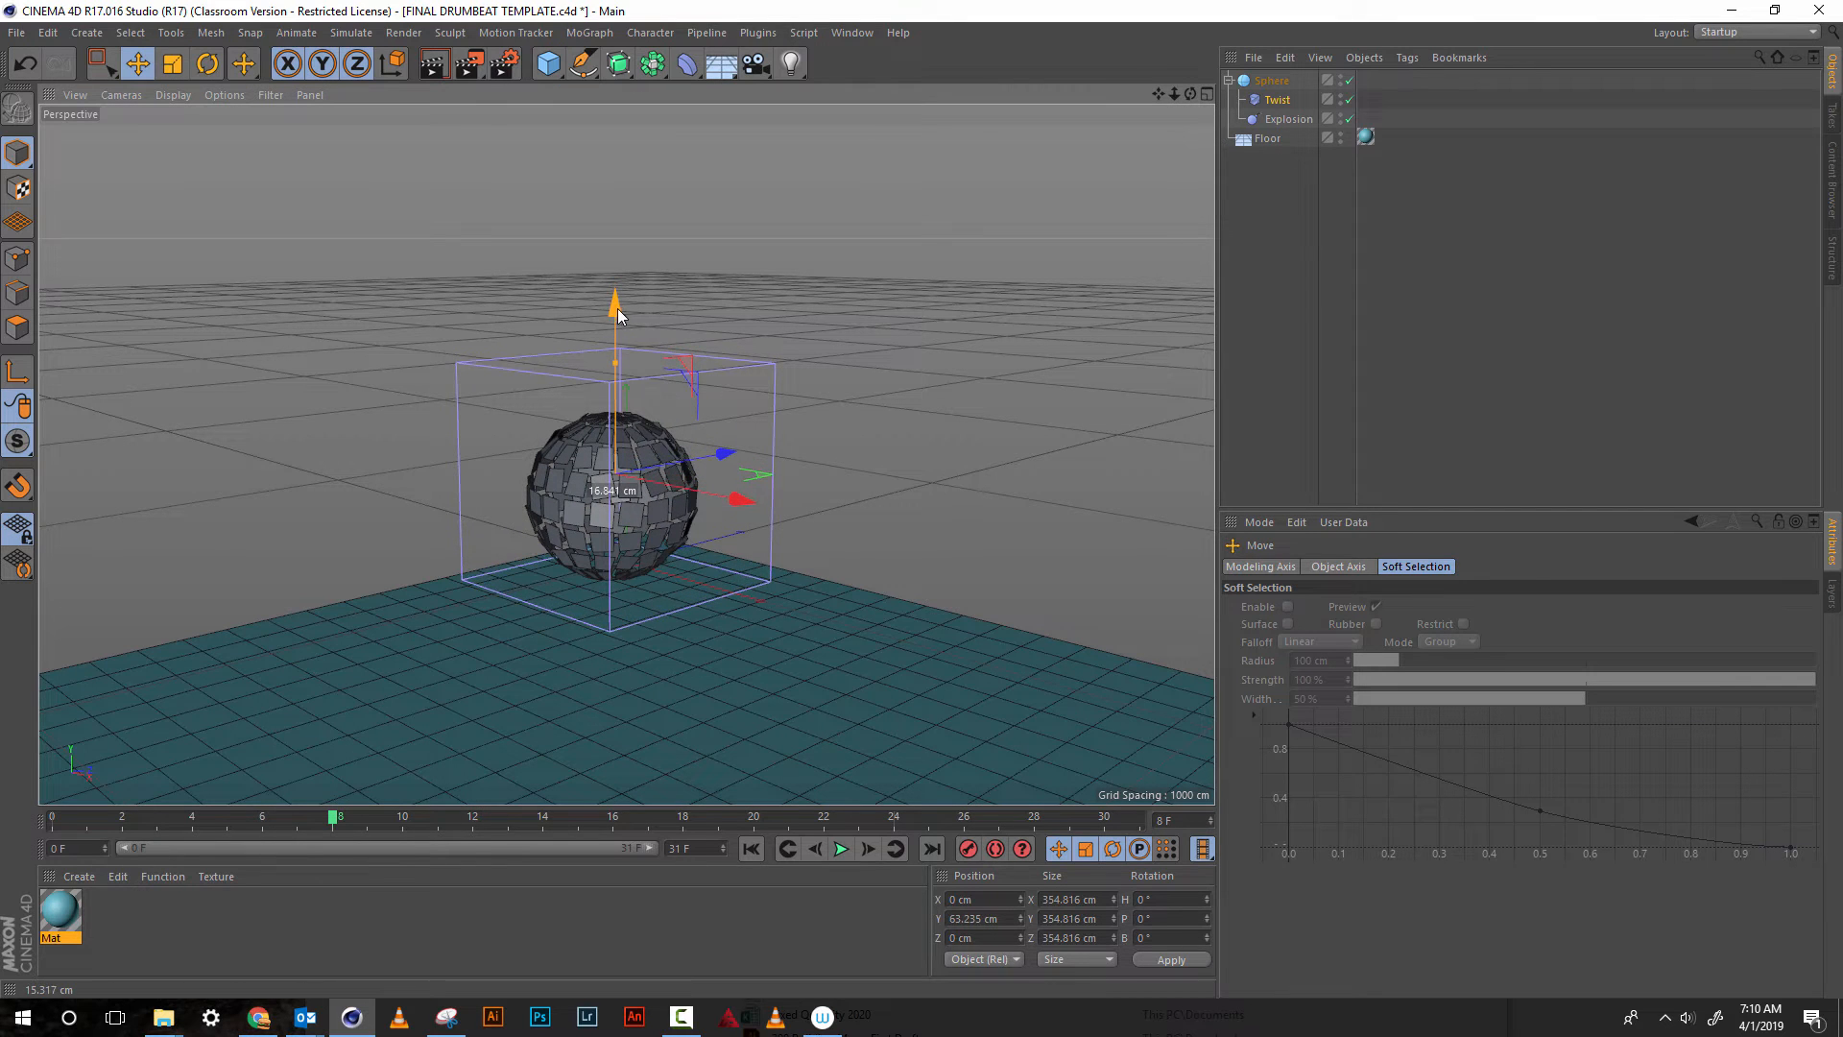
pyautogui.moveTo(324, 822); pyautogui.dragTo(579, 818)
pyautogui.moveTo(673, 776); pyautogui.dragTo(618, 827)
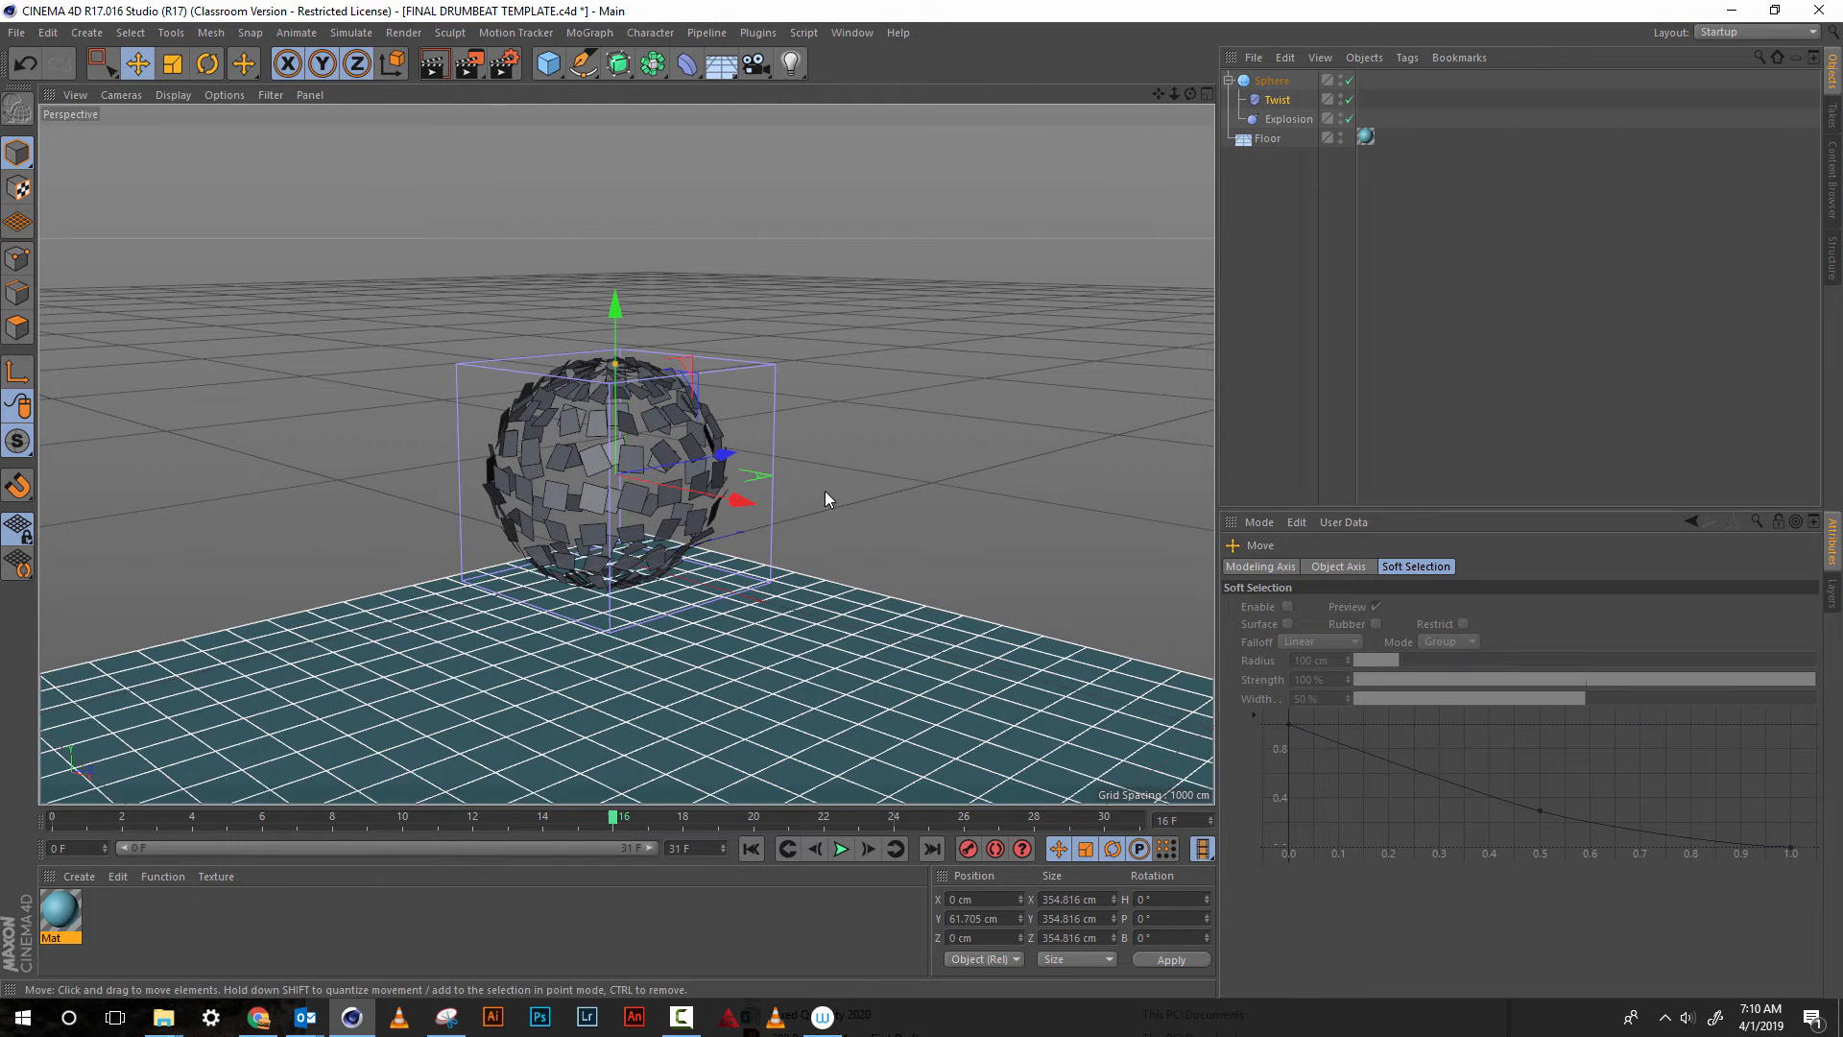
# Set the Twist deformer's angle to 120° and keyframe it at frame 16
pyautogui.click(1279, 102)
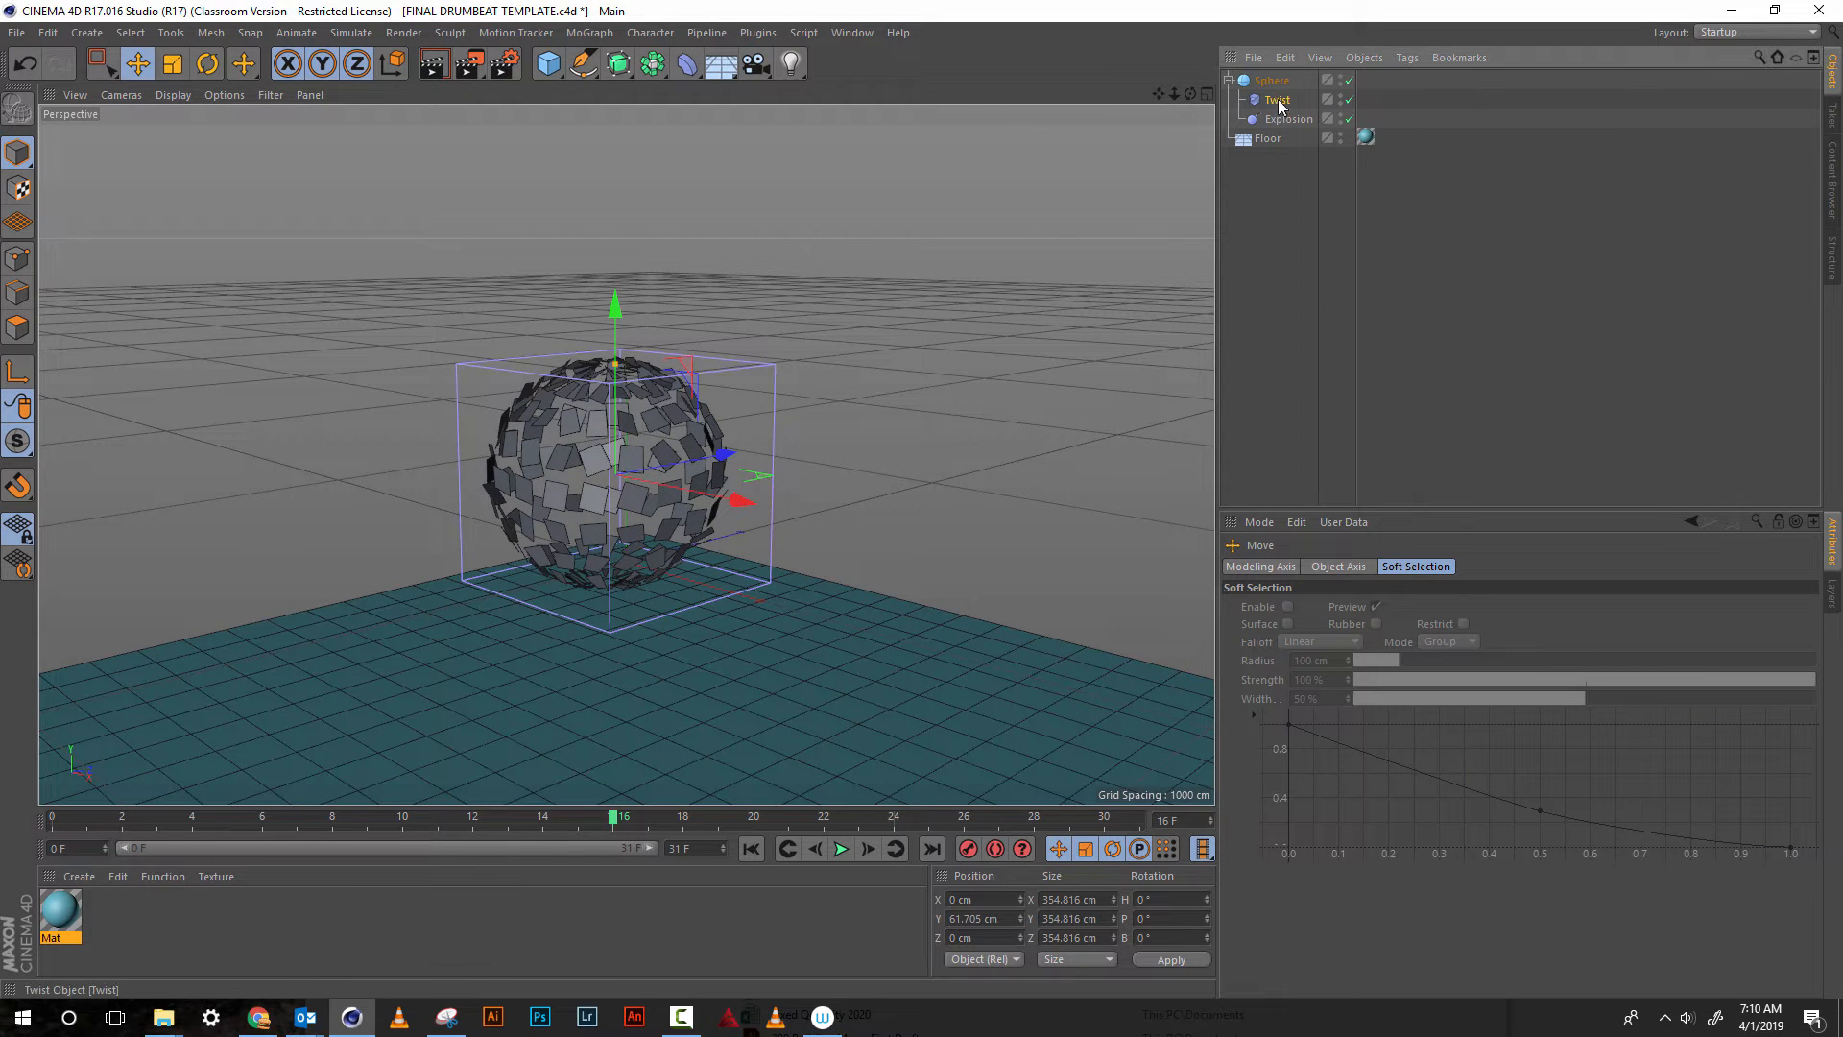
pyautogui.moveTo(1332, 647); pyautogui.dragTo(1352, 524)
pyautogui.doubleClick(1290, 644)
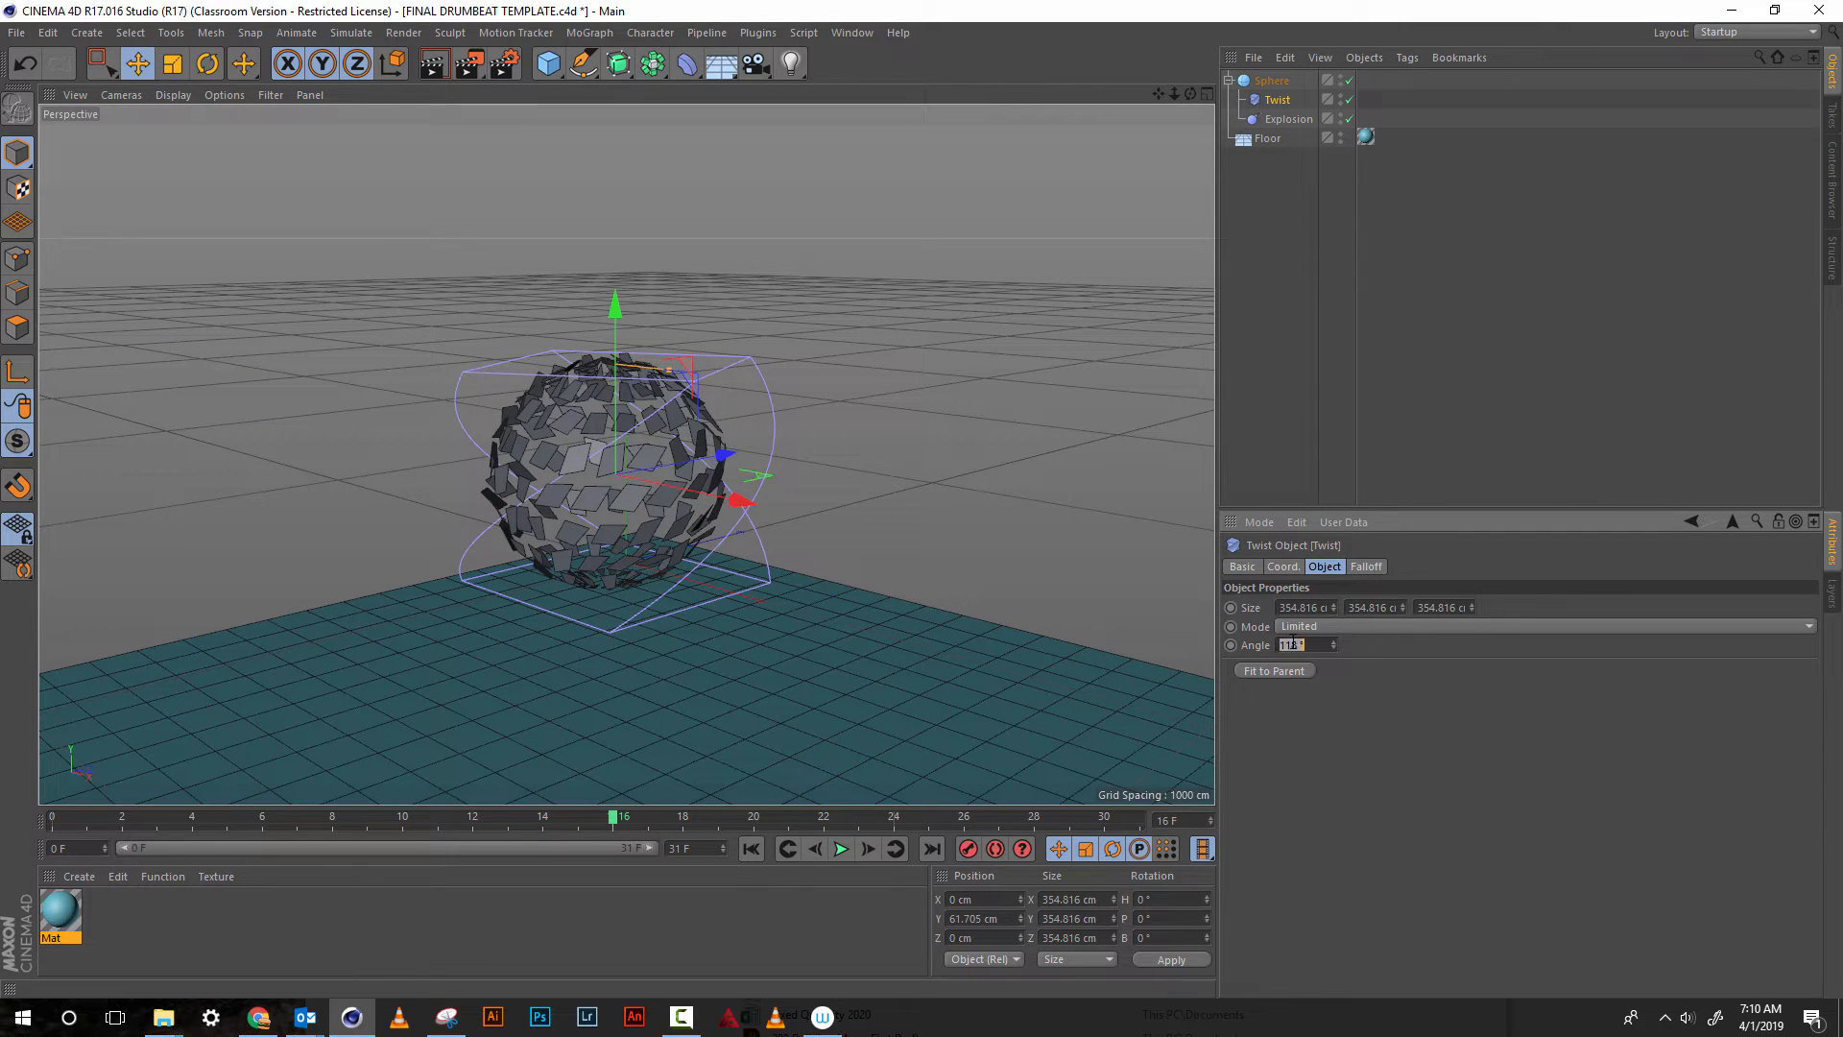
pyautogui.write('120')
pyautogui.press('Return')
pyautogui.keyDown('ctrl'); pyautogui.click(1232, 645); pyautogui.keyUp('ctrl')
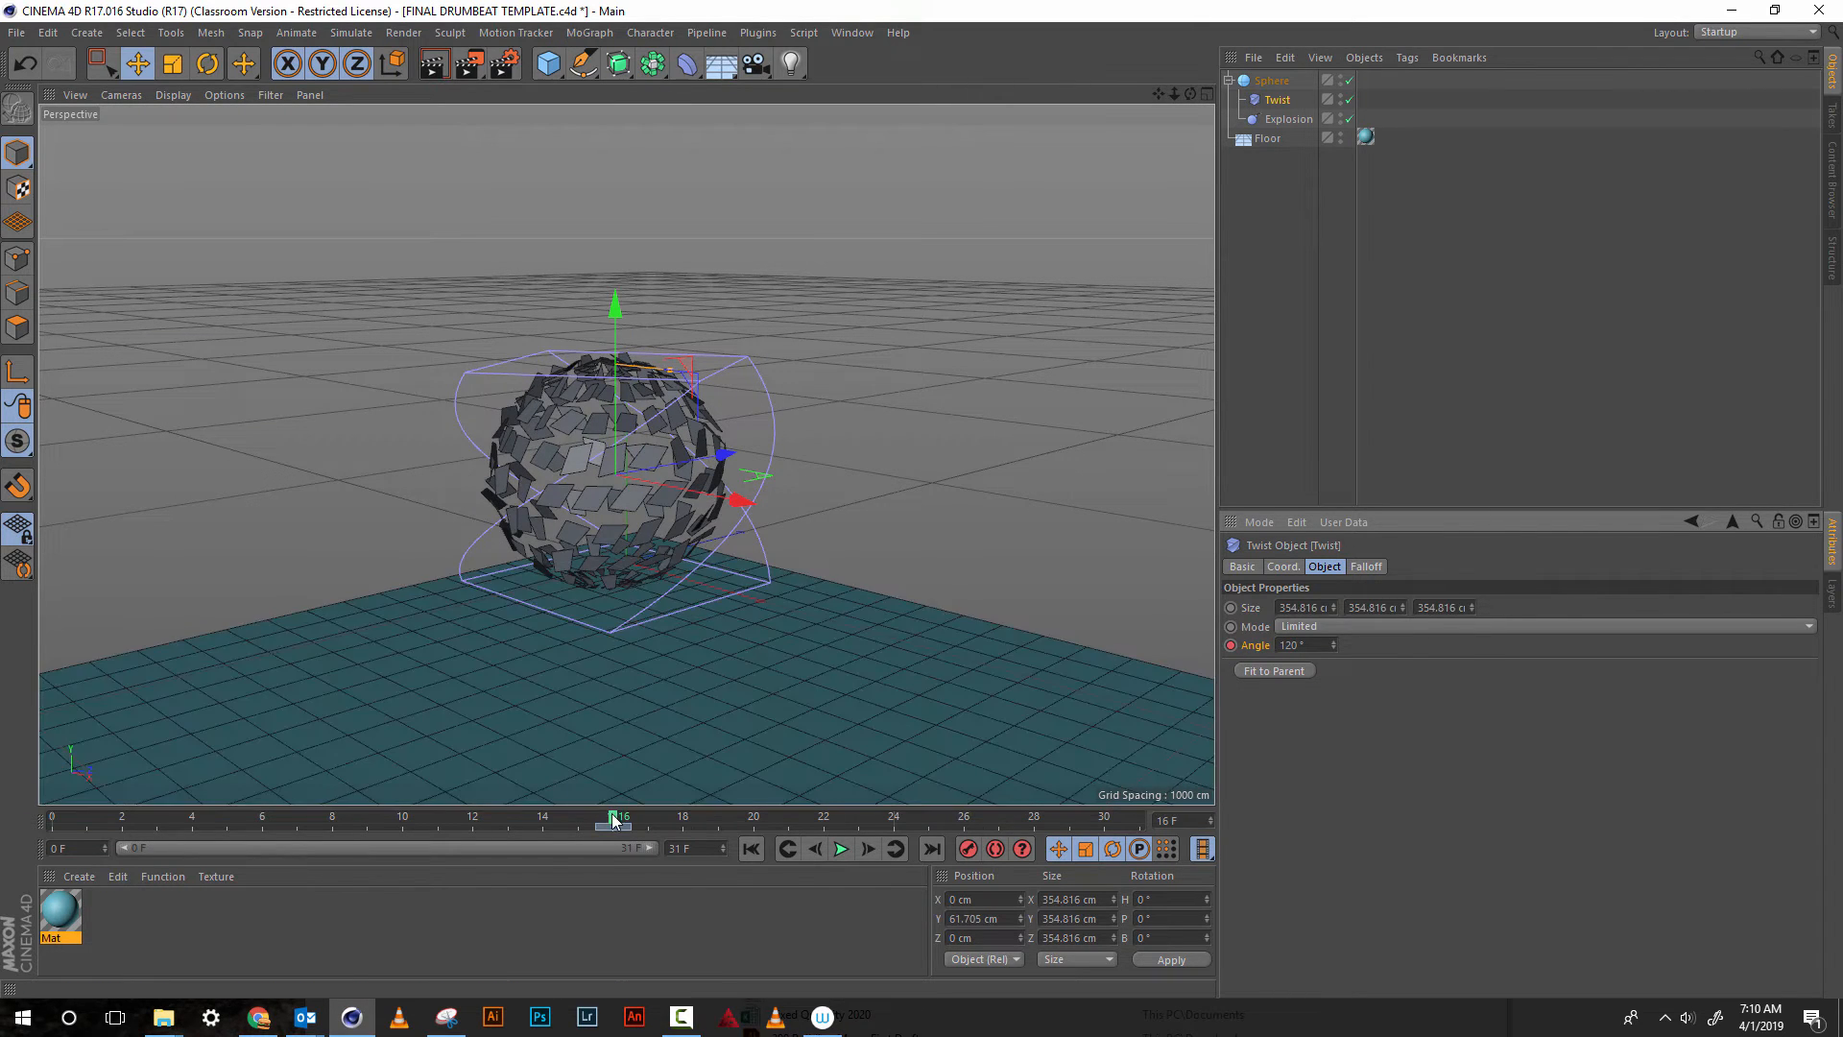
# At frame 0, set the Twist angle to 0° and keyframe it
pyautogui.moveTo(603, 826); pyautogui.dragTo(55, 834)
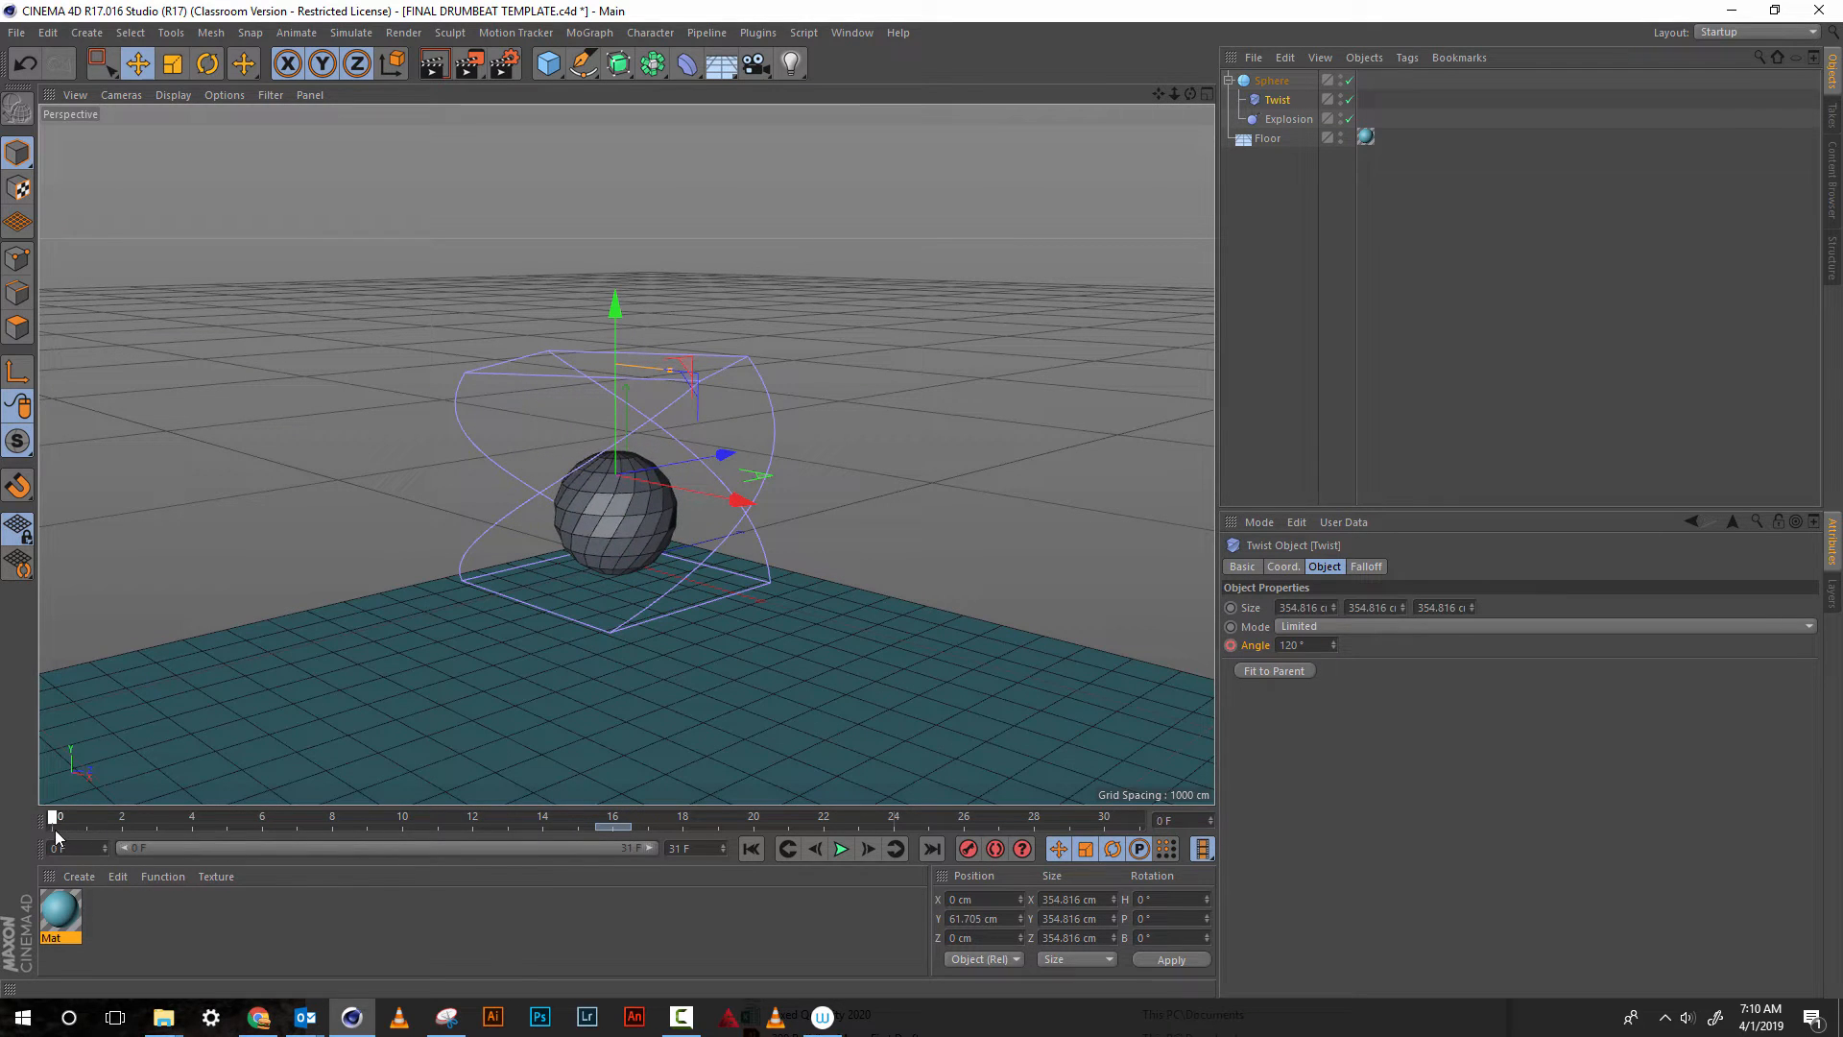
pyautogui.doubleClick(1288, 645)
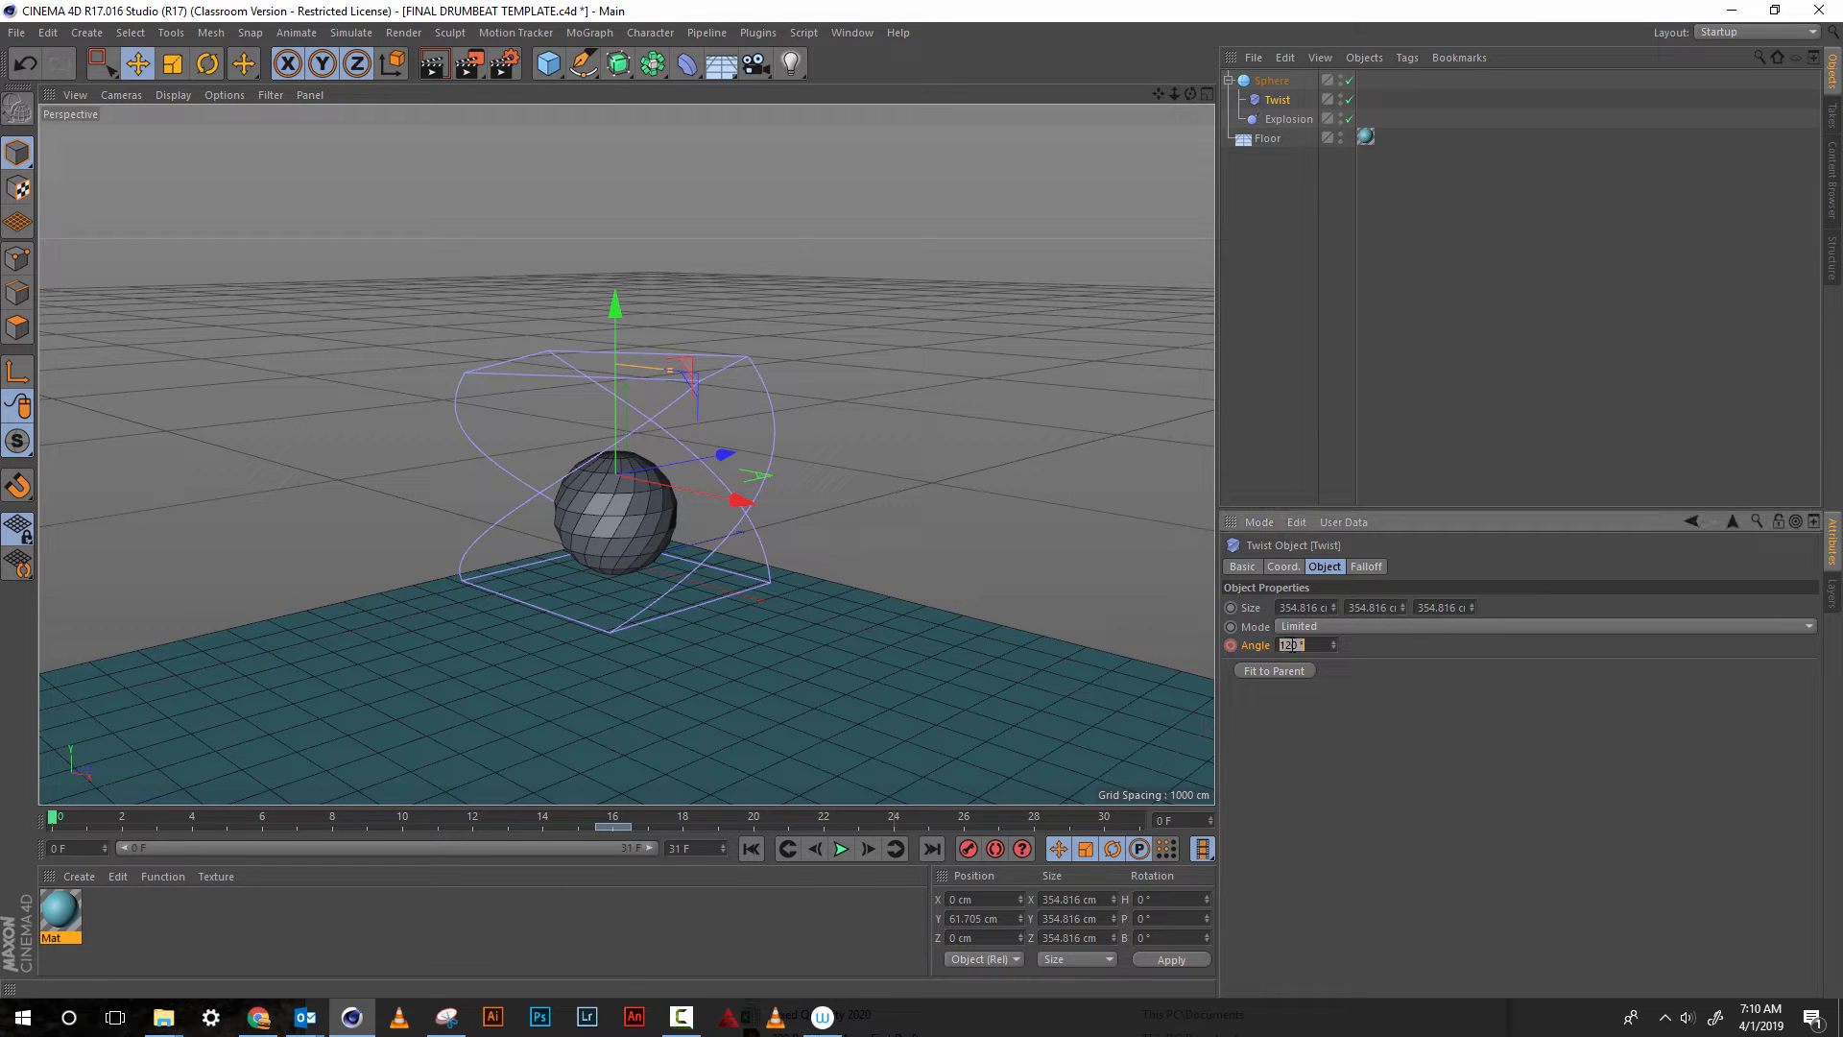
pyautogui.write('0')
pyautogui.press('Return')
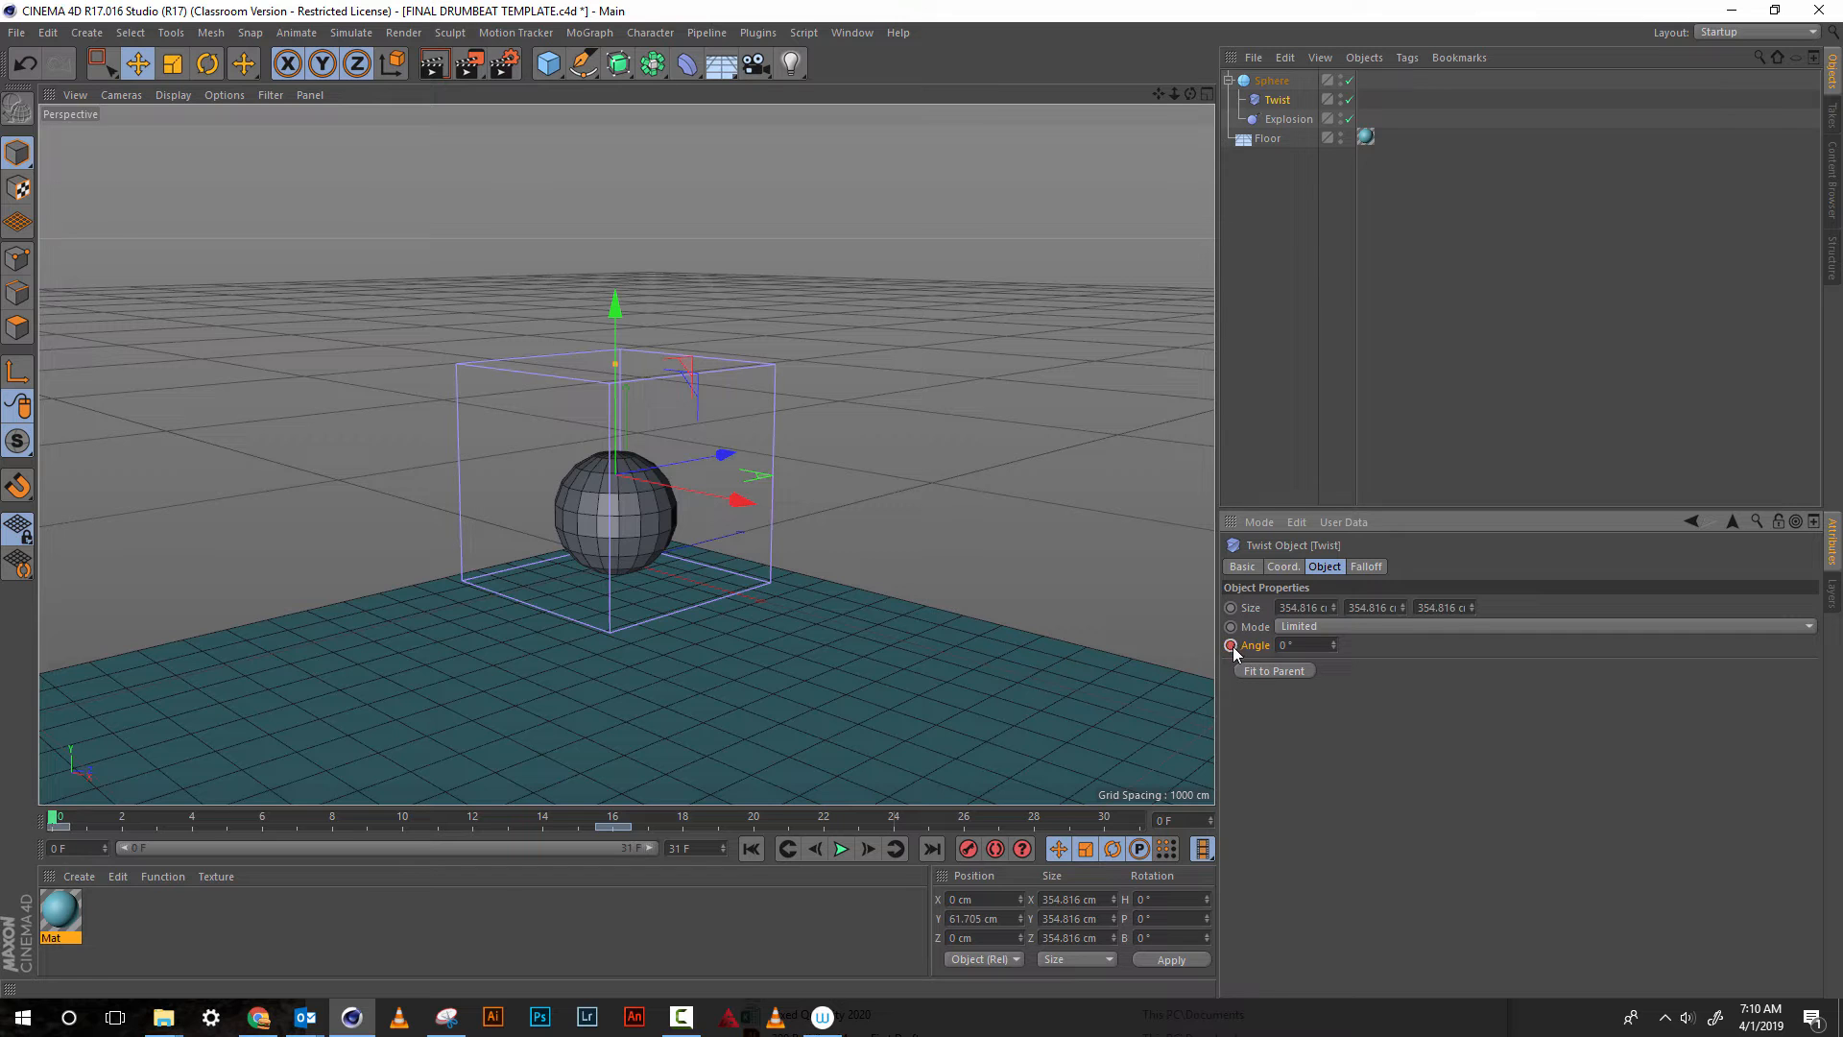
# Keyframe the Twist angle at 0° on frame 31, and play the animation to check the twist
pyautogui.moveTo(58, 819); pyautogui.dragTo(1227, 783)
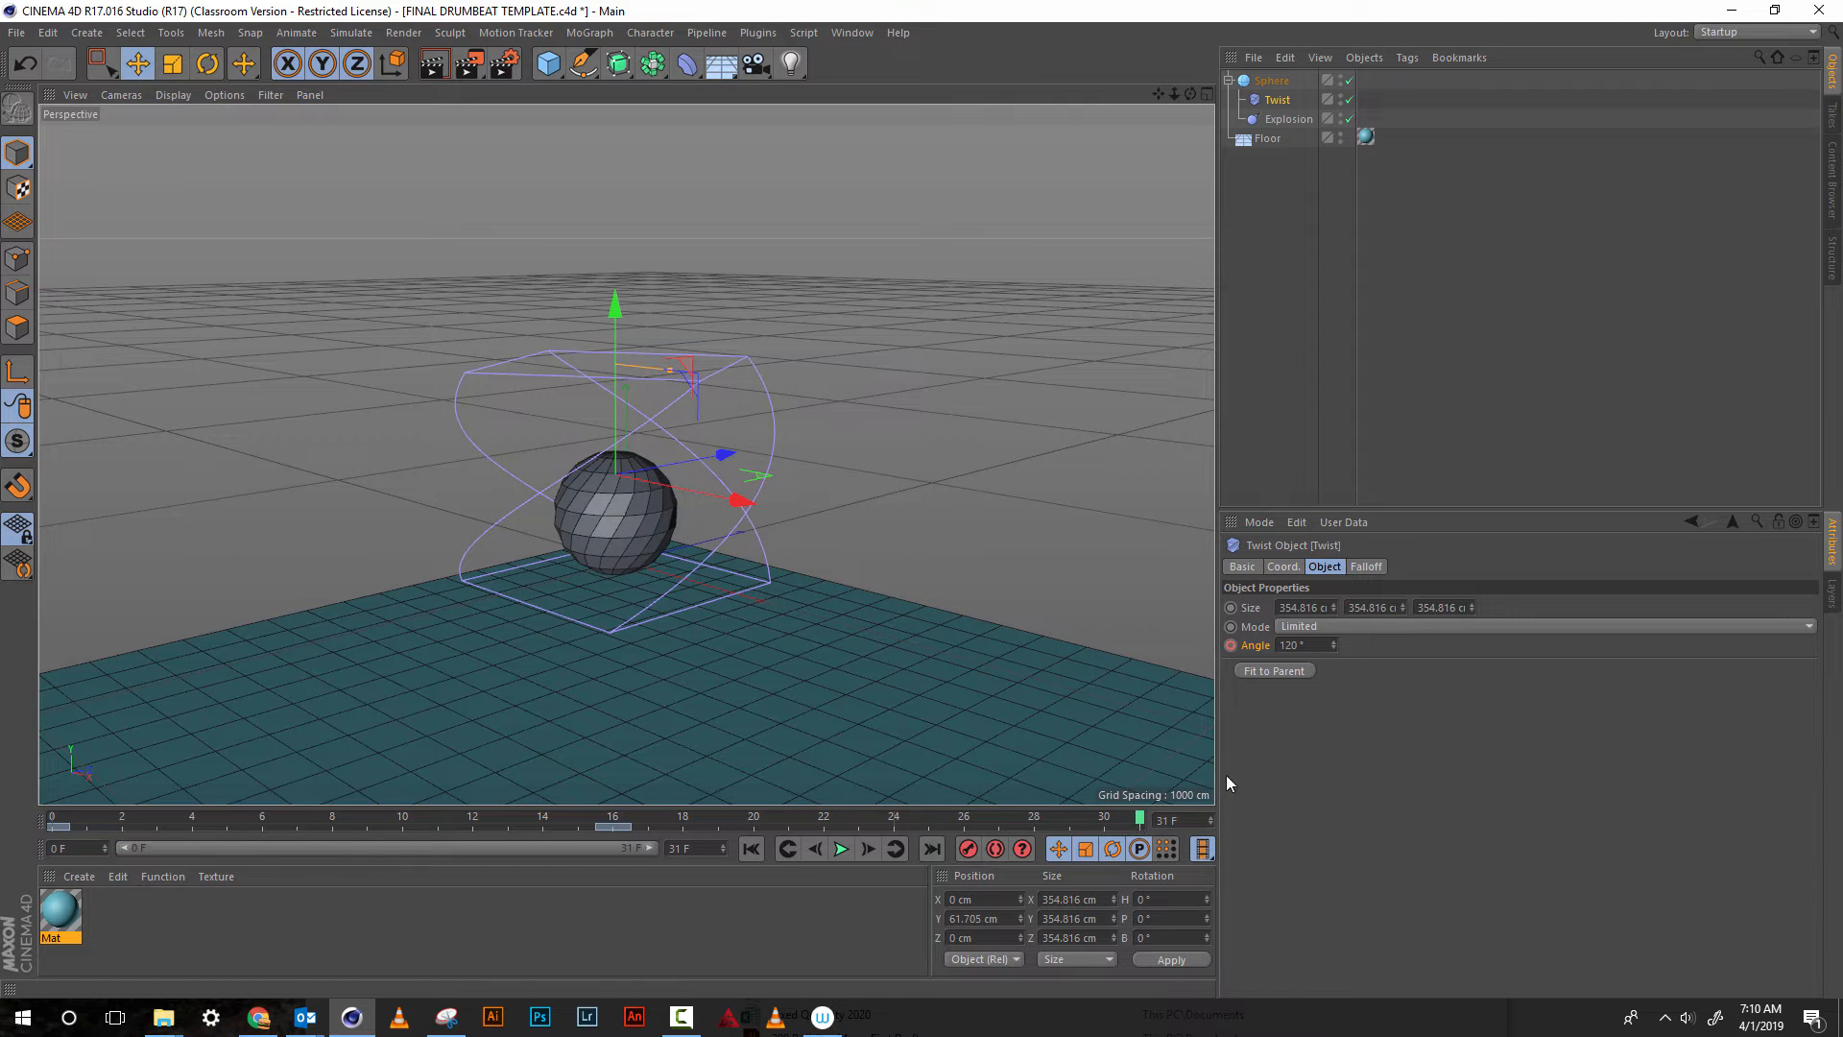
pyautogui.doubleClick(1290, 647)
pyautogui.write('0')
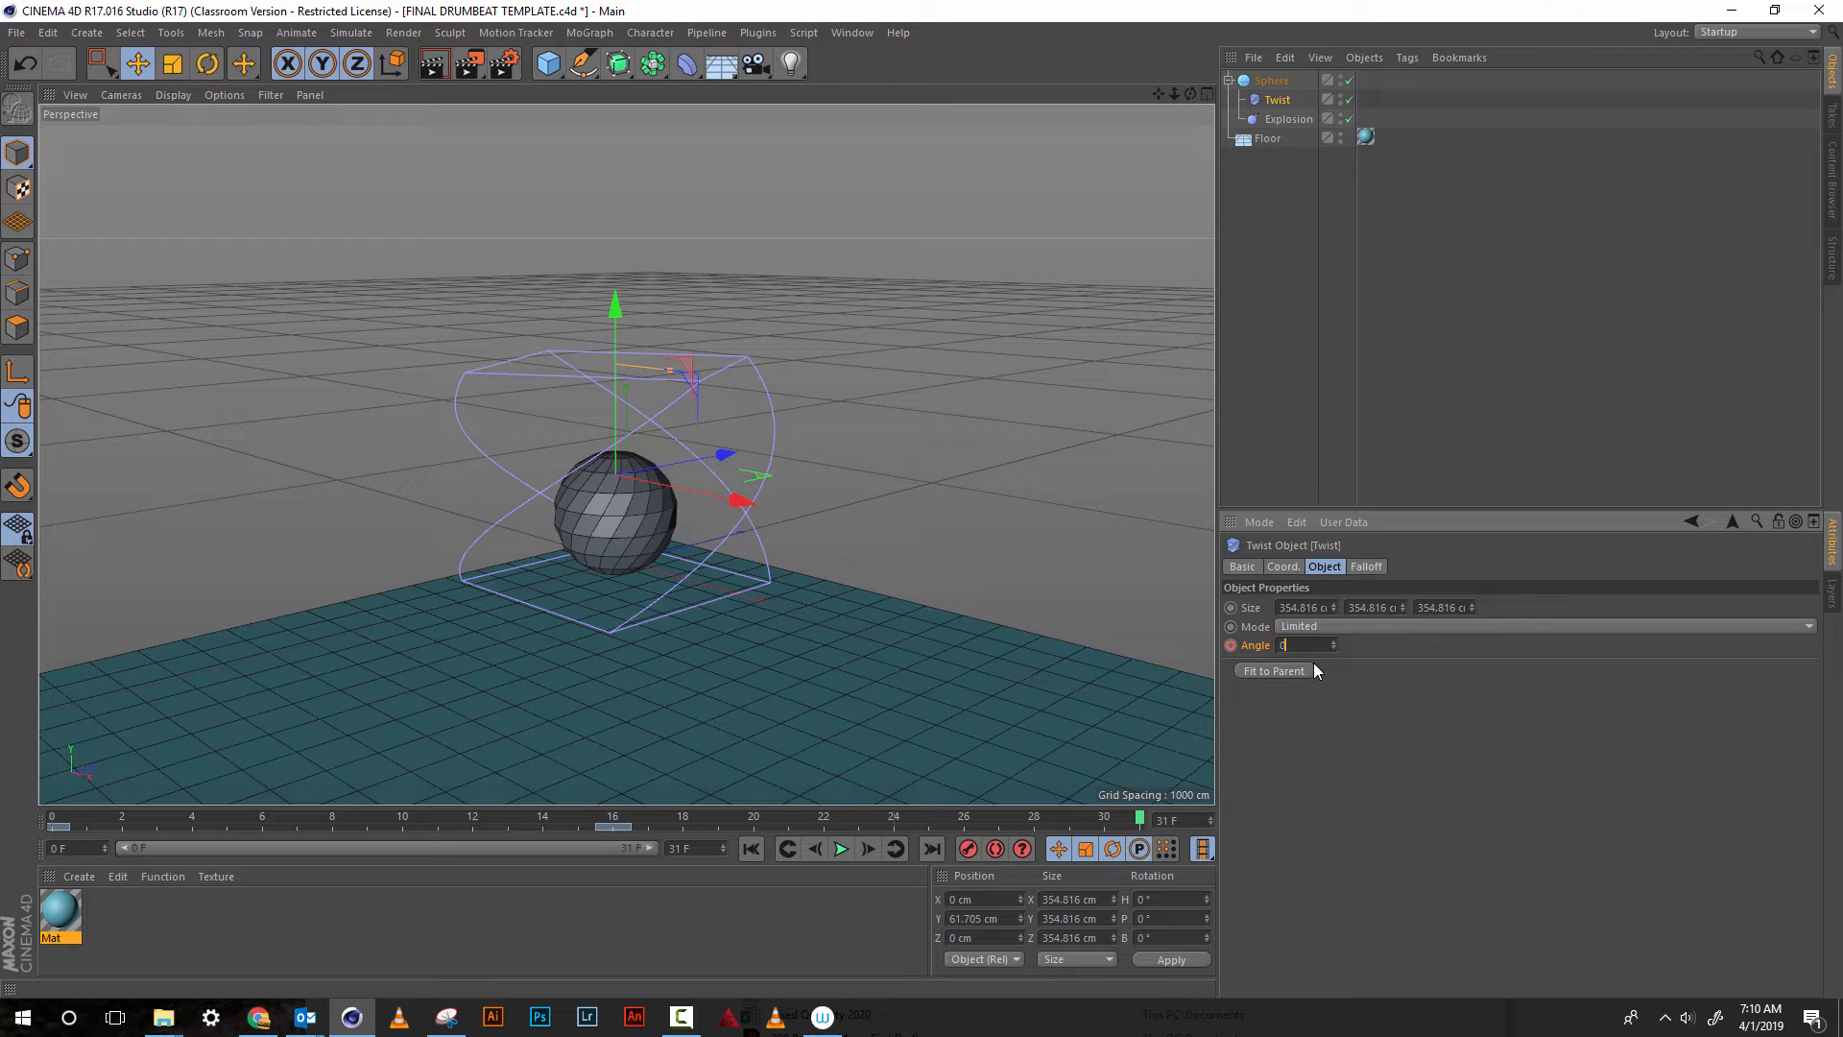
pyautogui.press('Return')
pyautogui.click(1231, 645)
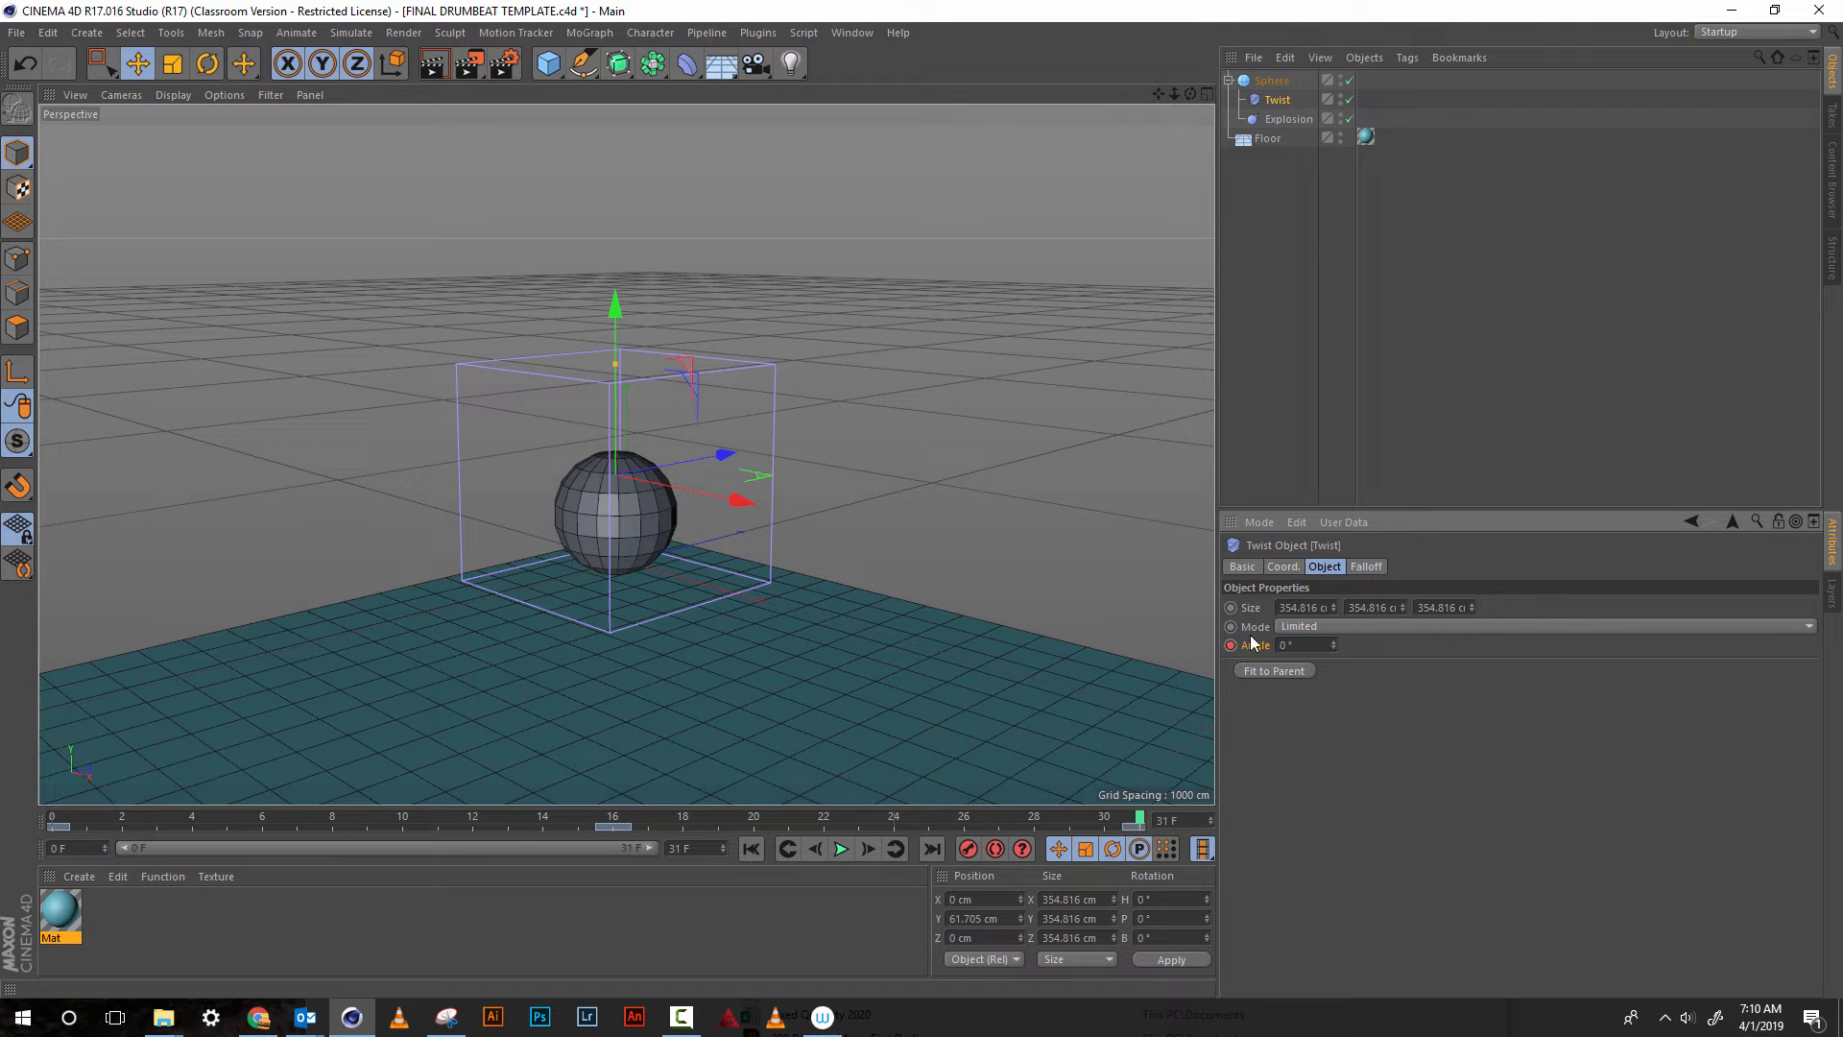
pyautogui.click(841, 849)
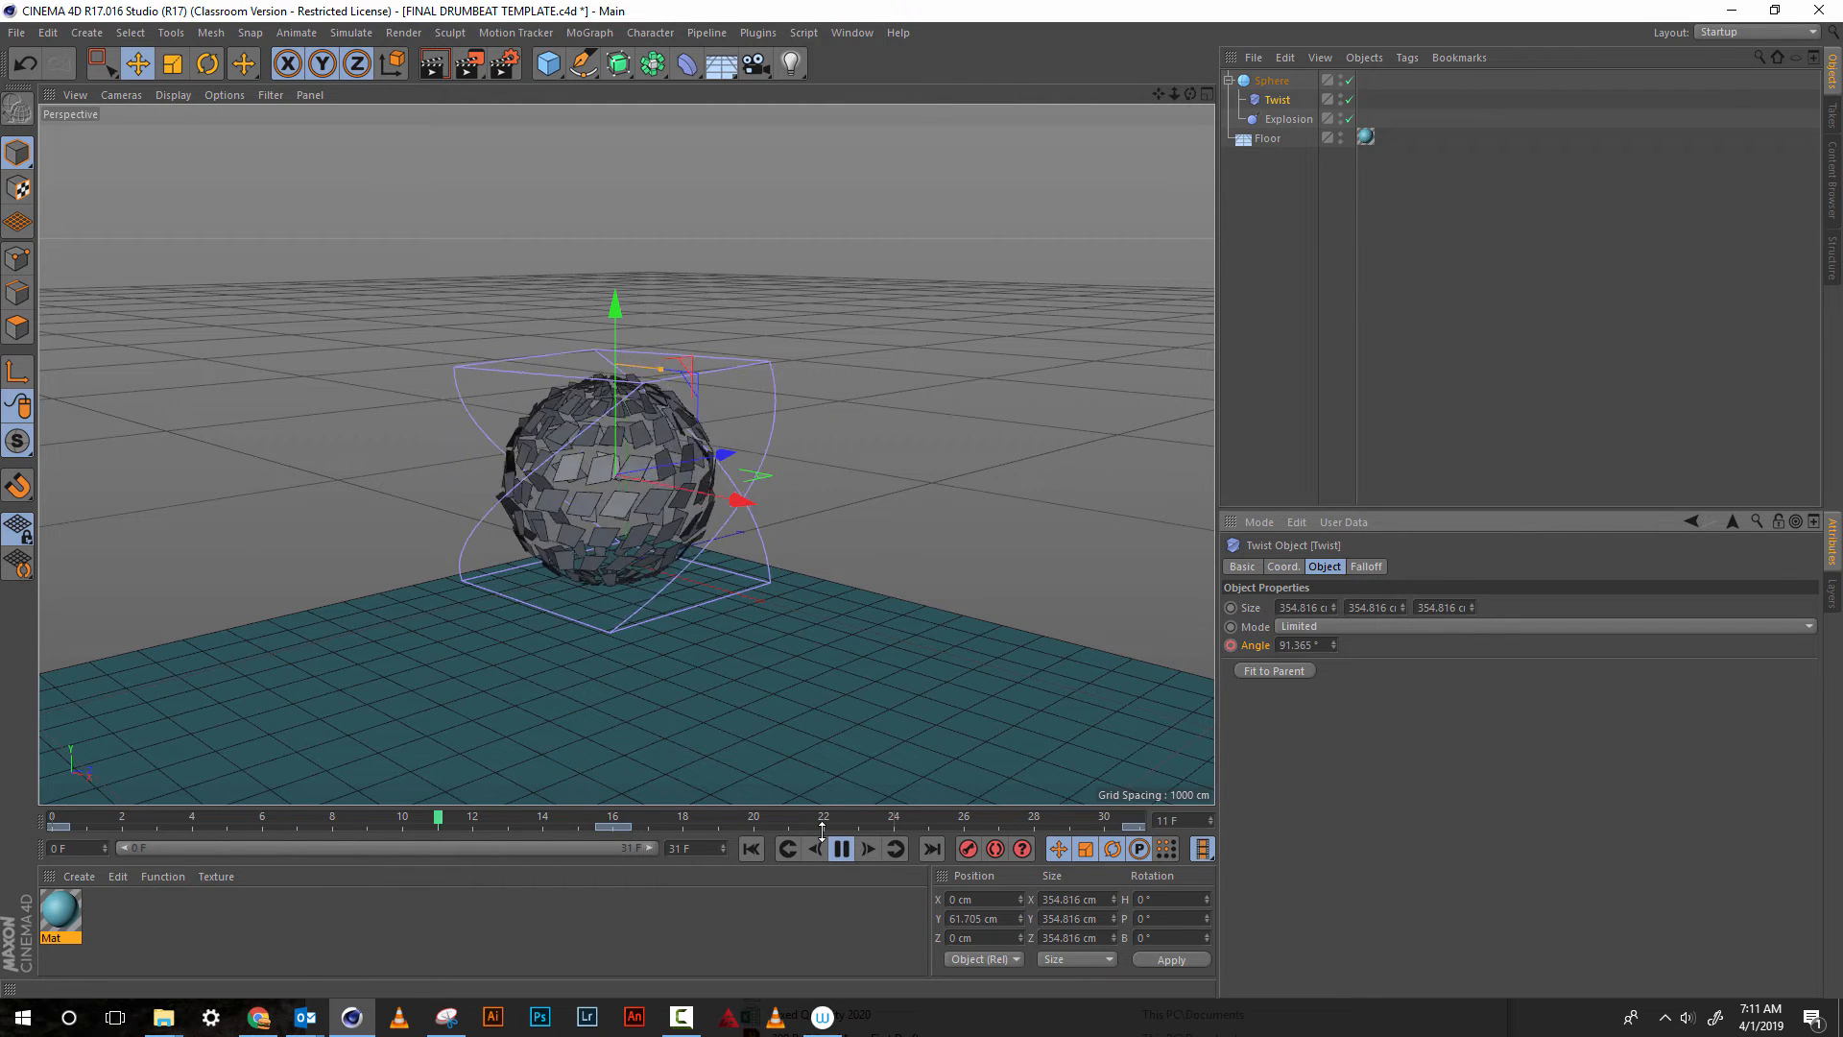
pyautogui.click(849, 846)
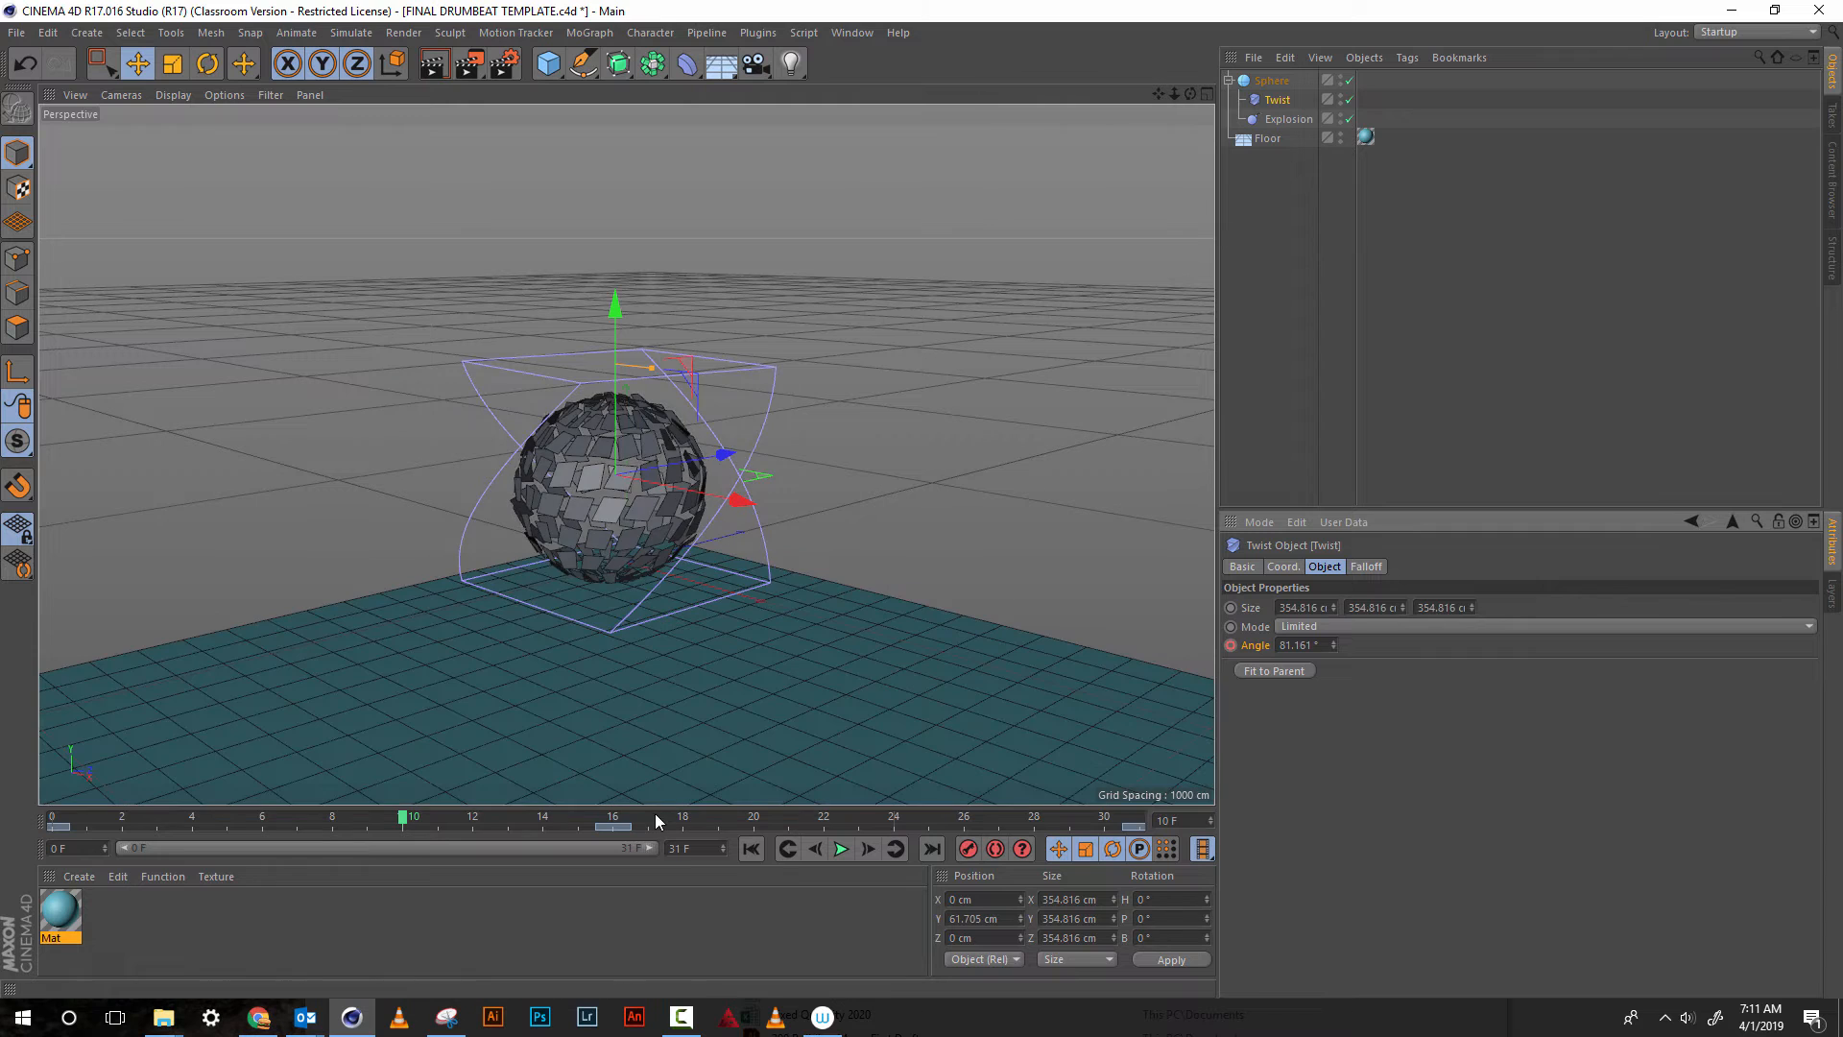
# At frame 16, add a Squash & Stretch deformer with Top at 412 cm and Bottom at -65 cm
pyautogui.moveTo(655, 815); pyautogui.dragTo(615, 816)
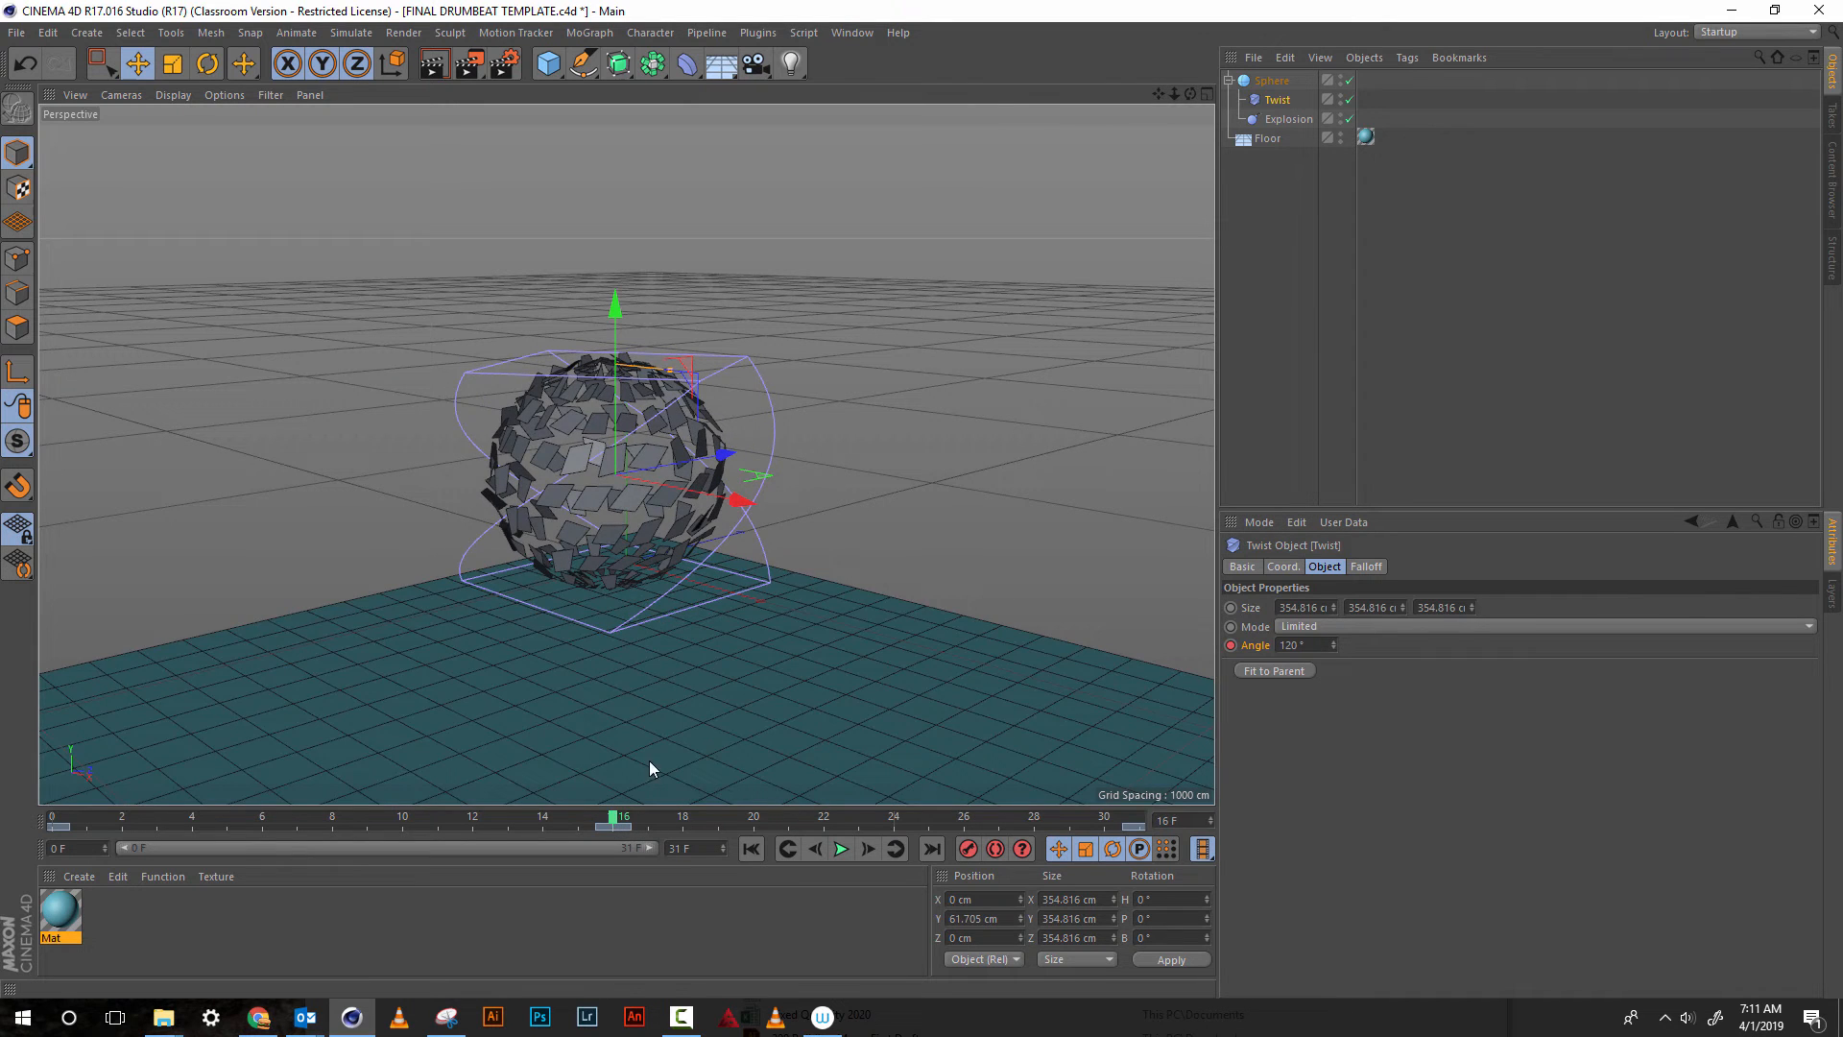
pyautogui.click(687, 64)
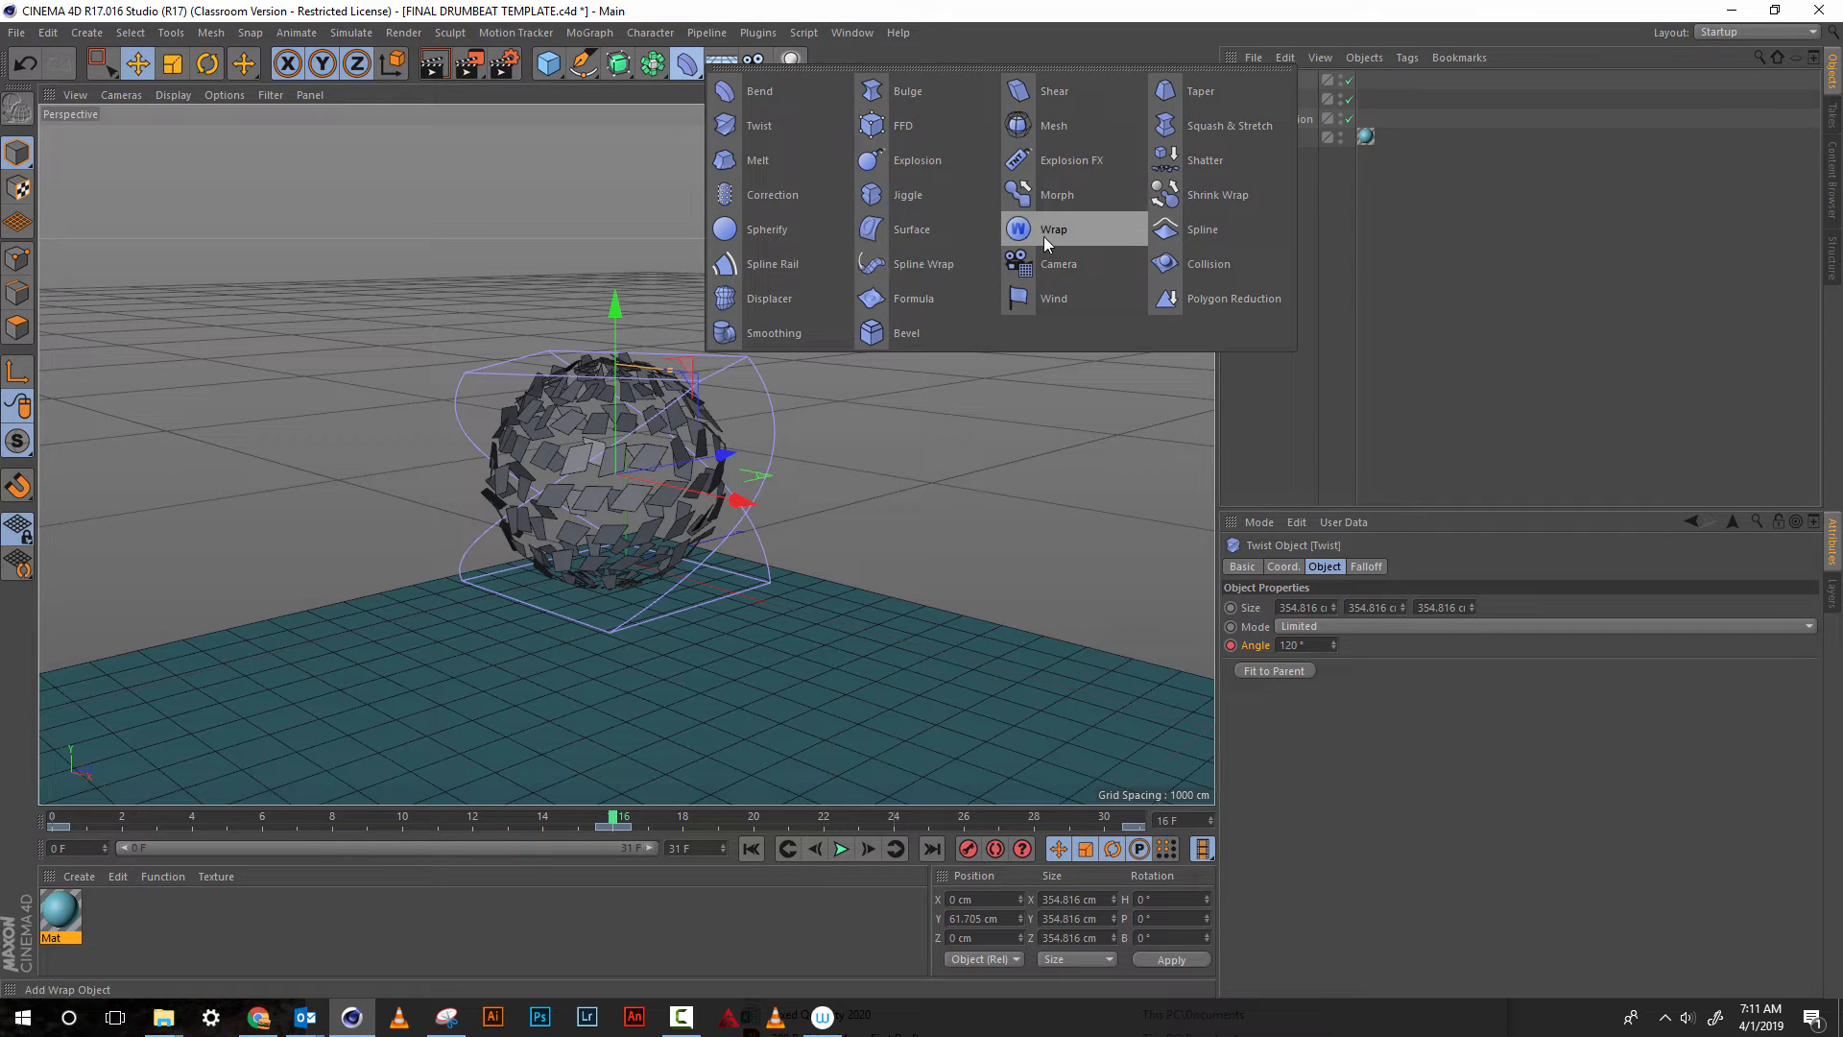
pyautogui.click(1200, 125)
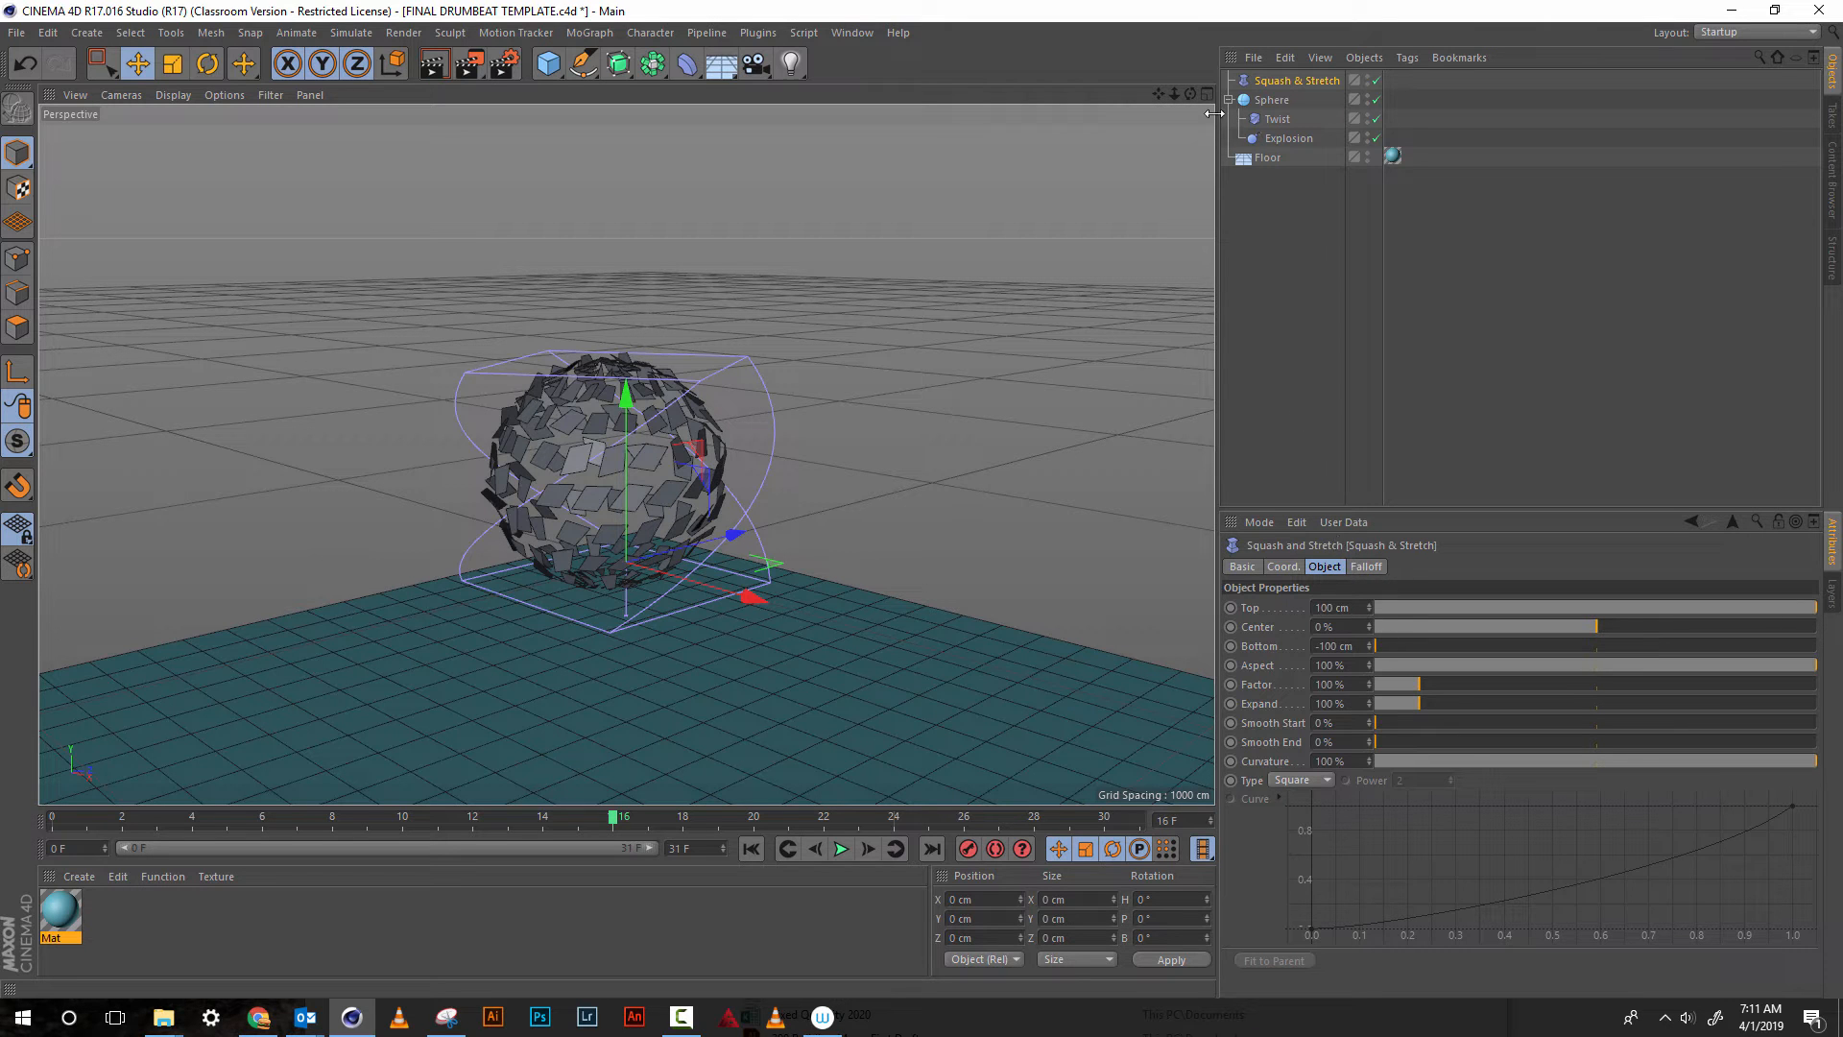
pyautogui.moveTo(1190, 94); pyautogui.dragTo(1225, 75)
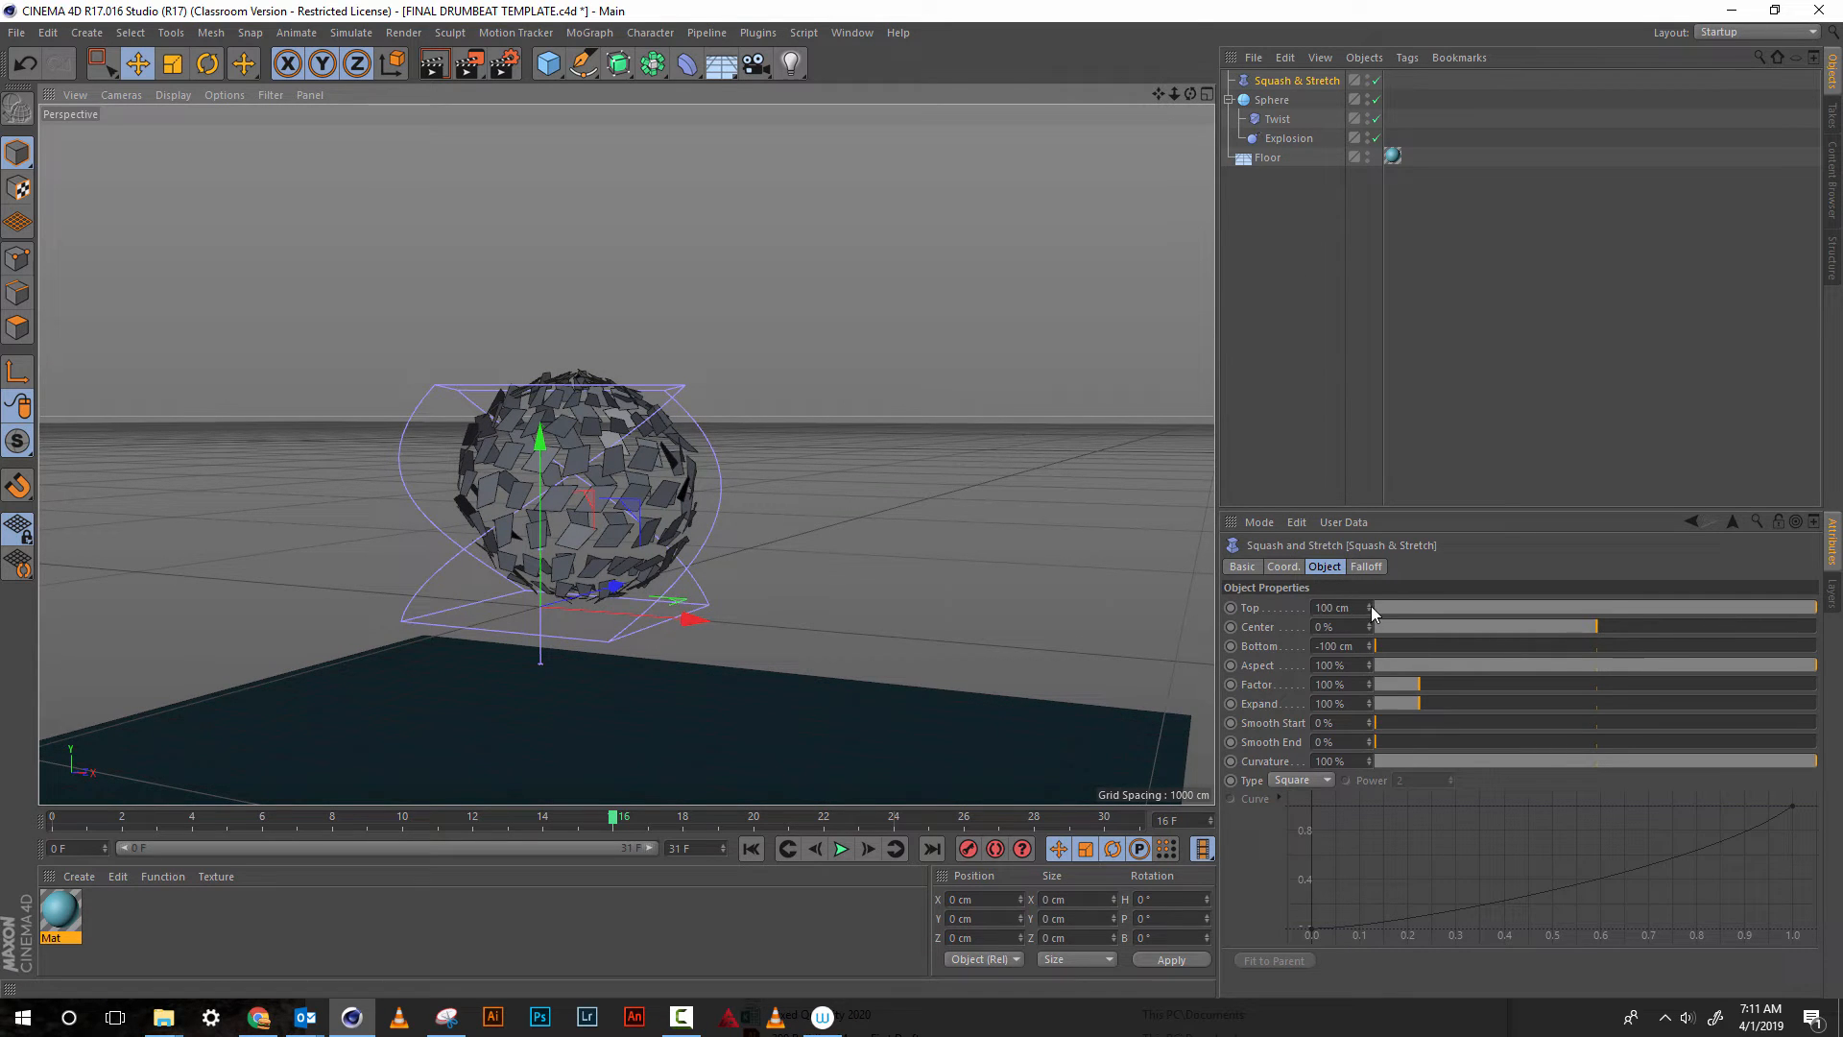
pyautogui.moveTo(1370, 611); pyautogui.dragTo(1368, 599)
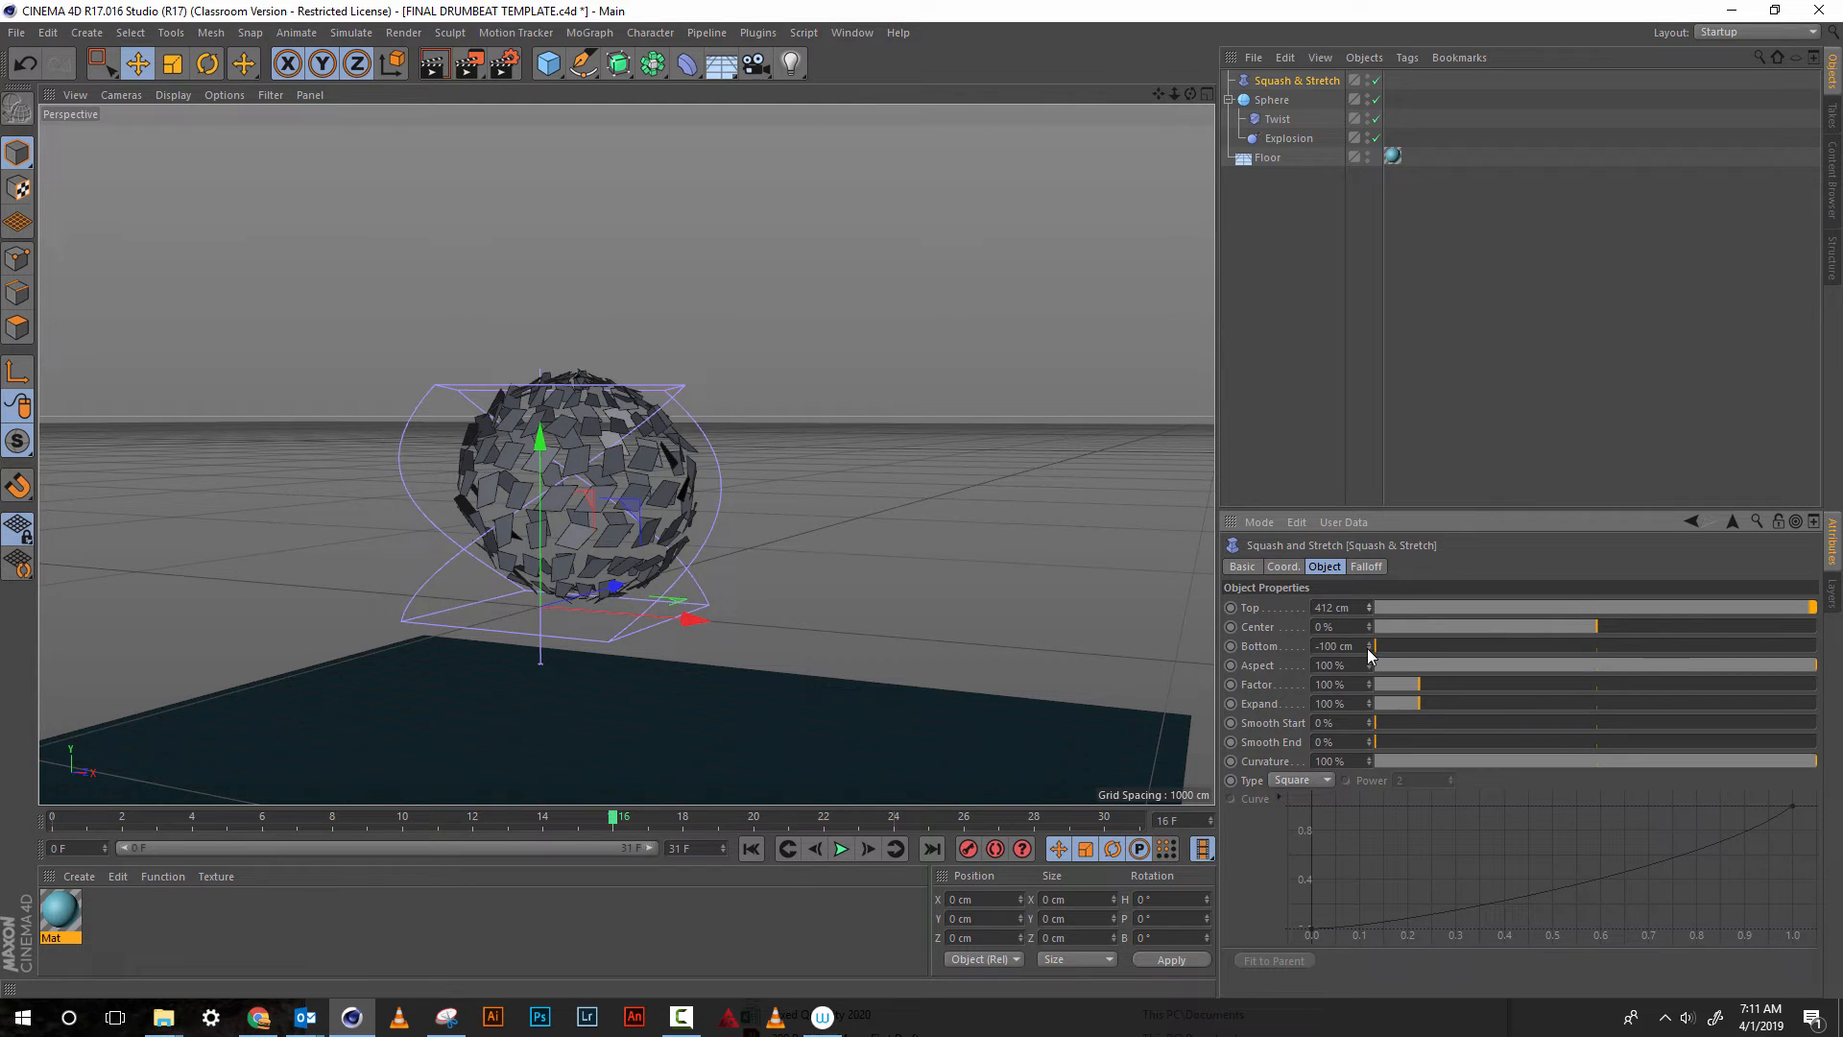
pyautogui.click(1370, 643)
# Undo a trial Factor of 130% and make the Squash & Stretch deformer a child of the sphere
pyautogui.moveTo(1368, 716)
pyautogui.mouseDown()
pyautogui.moveTo(1377, 590)
pyautogui.moveTo(1380, 614)
pyautogui.mouseUp()
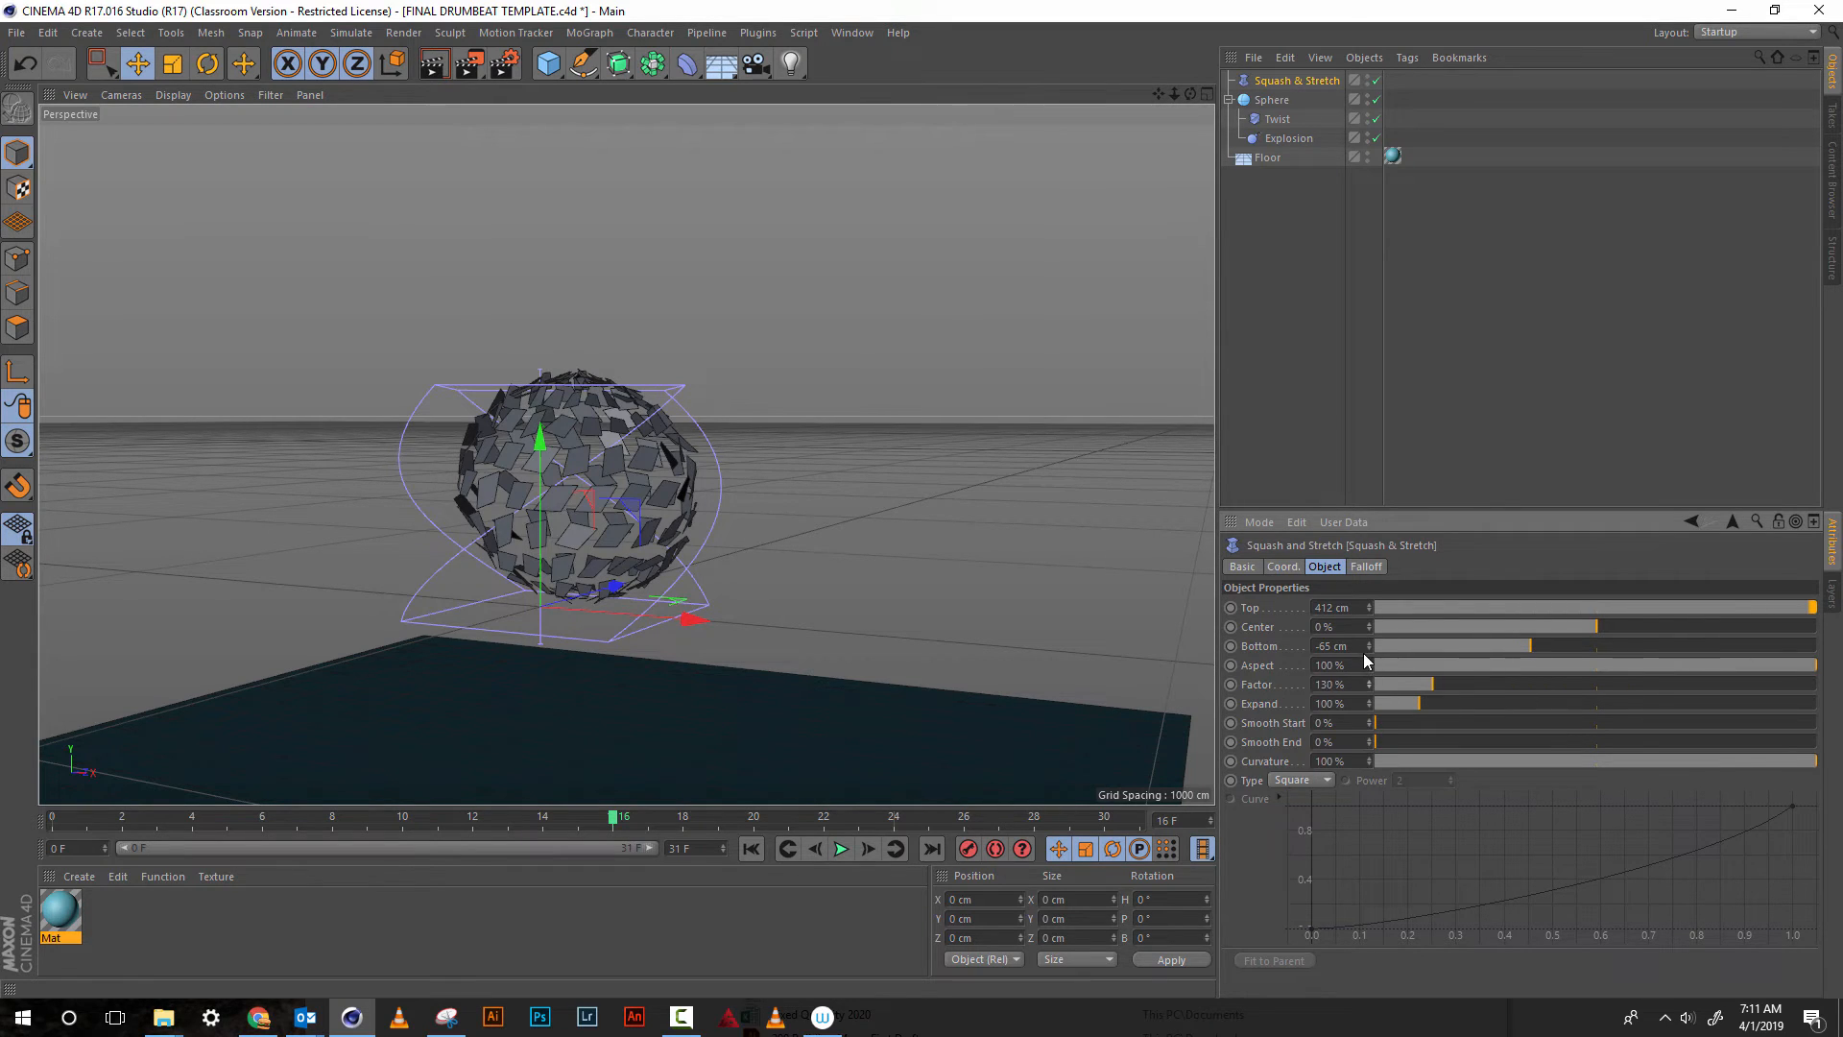
pyautogui.hotkey('ctrl', 'z')
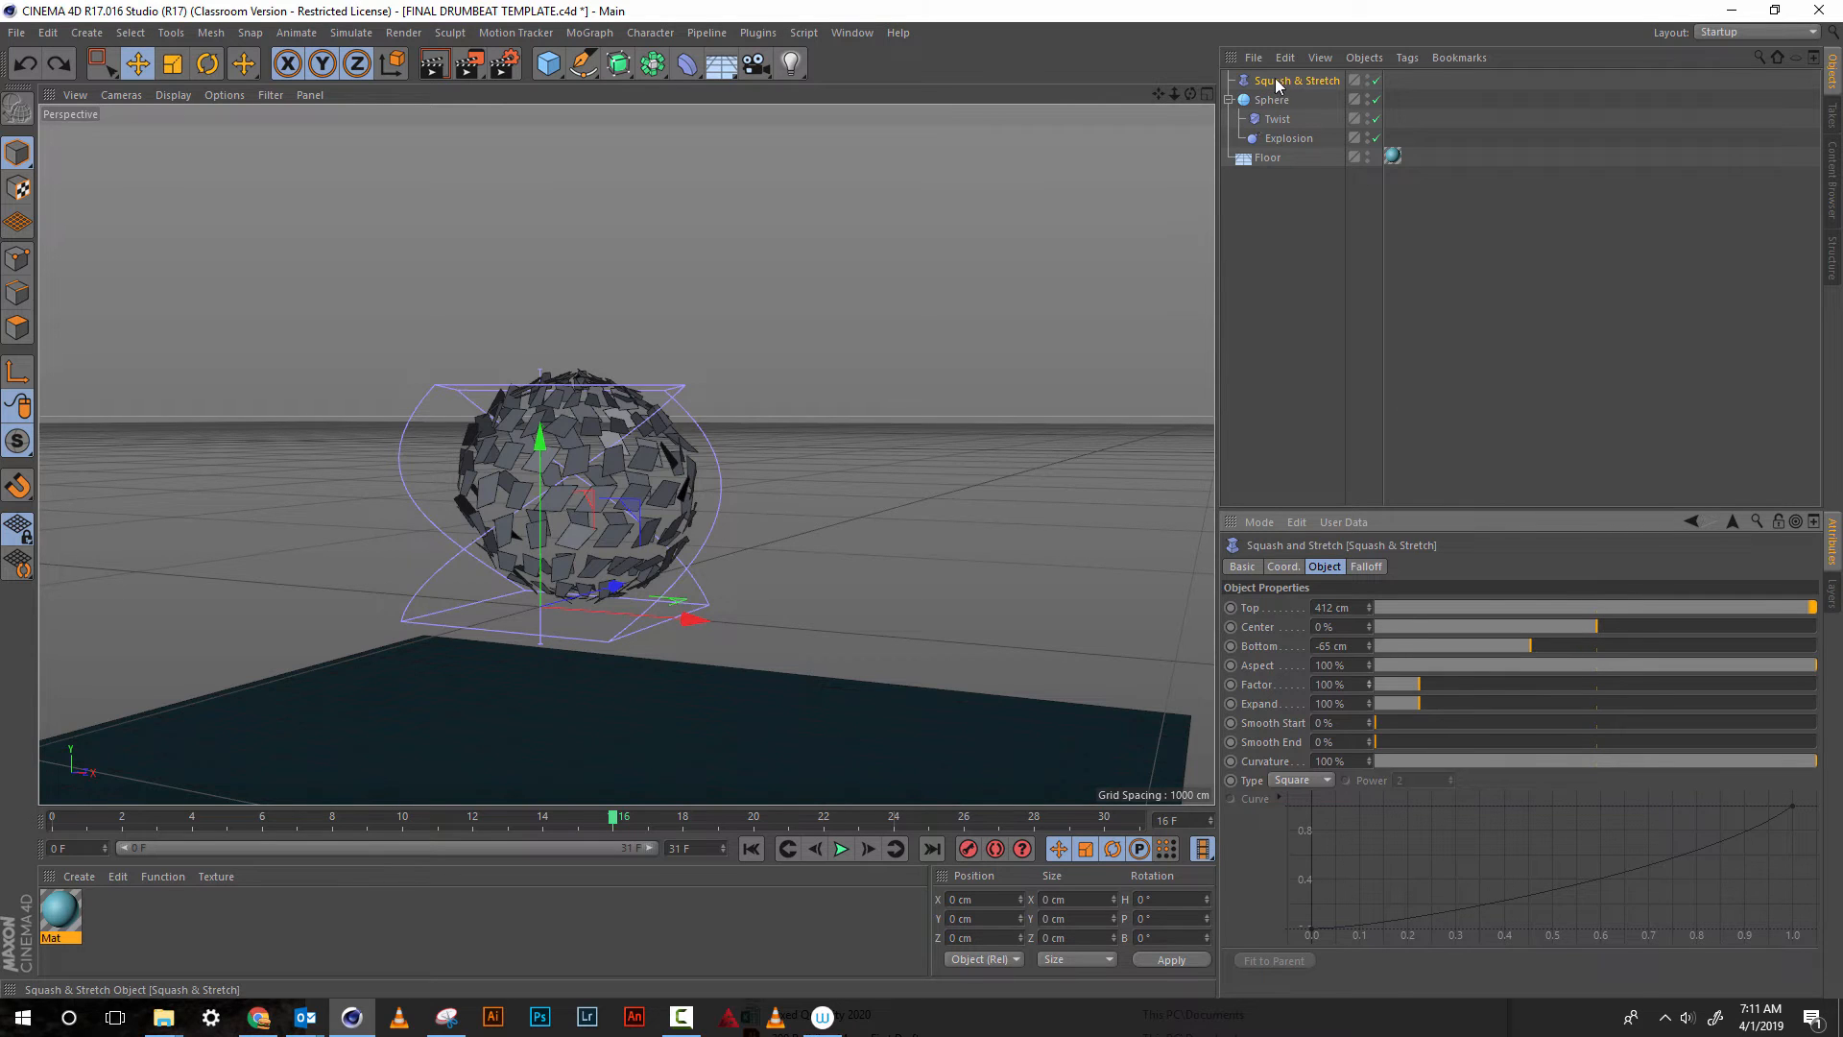
pyautogui.moveTo(1276, 81); pyautogui.dragTo(1284, 102)
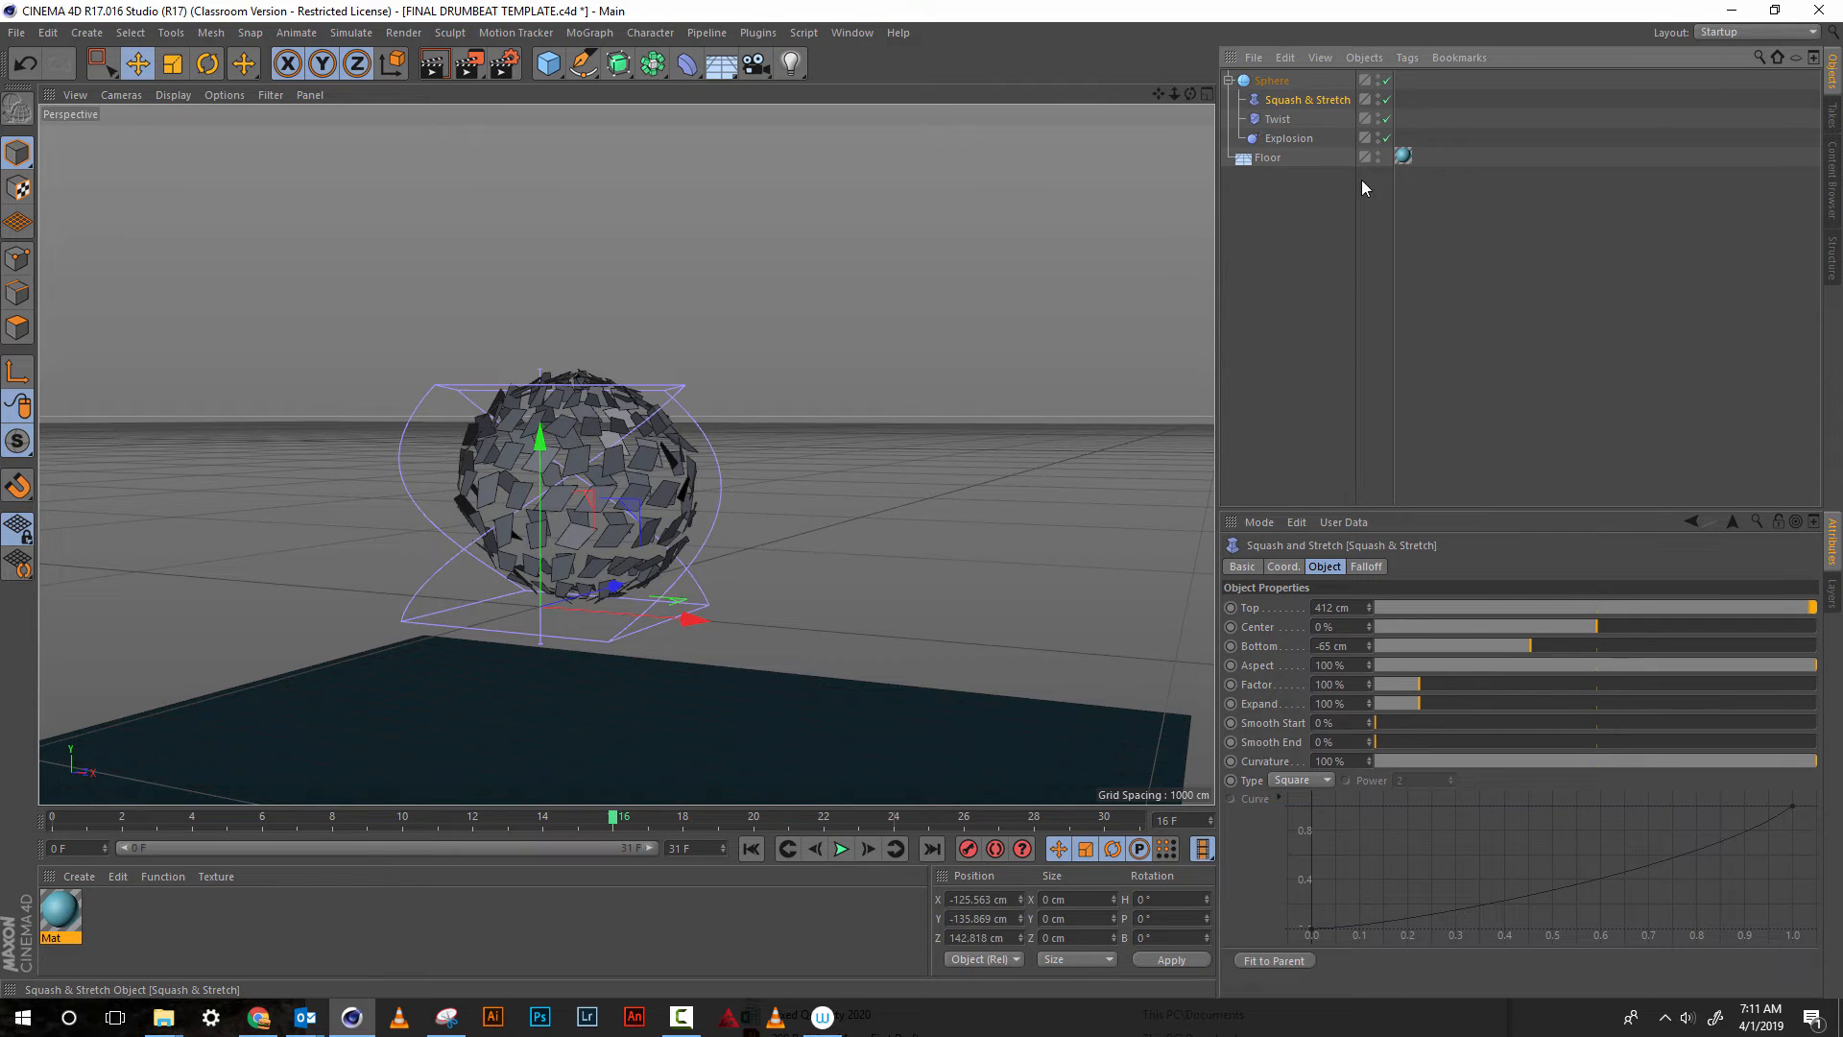
# Set the Squash & Stretch Factor to 111% and keyframe it at frame 16, undoing a trial value of 95%
pyautogui.moveTo(1369, 683)
pyautogui.mouseDown()
pyautogui.moveTo(1376, 643)
pyautogui.moveTo(1369, 743)
pyautogui.moveTo(1352, 658)
pyautogui.moveTo(1367, 710)
pyautogui.moveTo(1363, 667)
pyautogui.moveTo(1364, 685)
pyautogui.mouseUp()
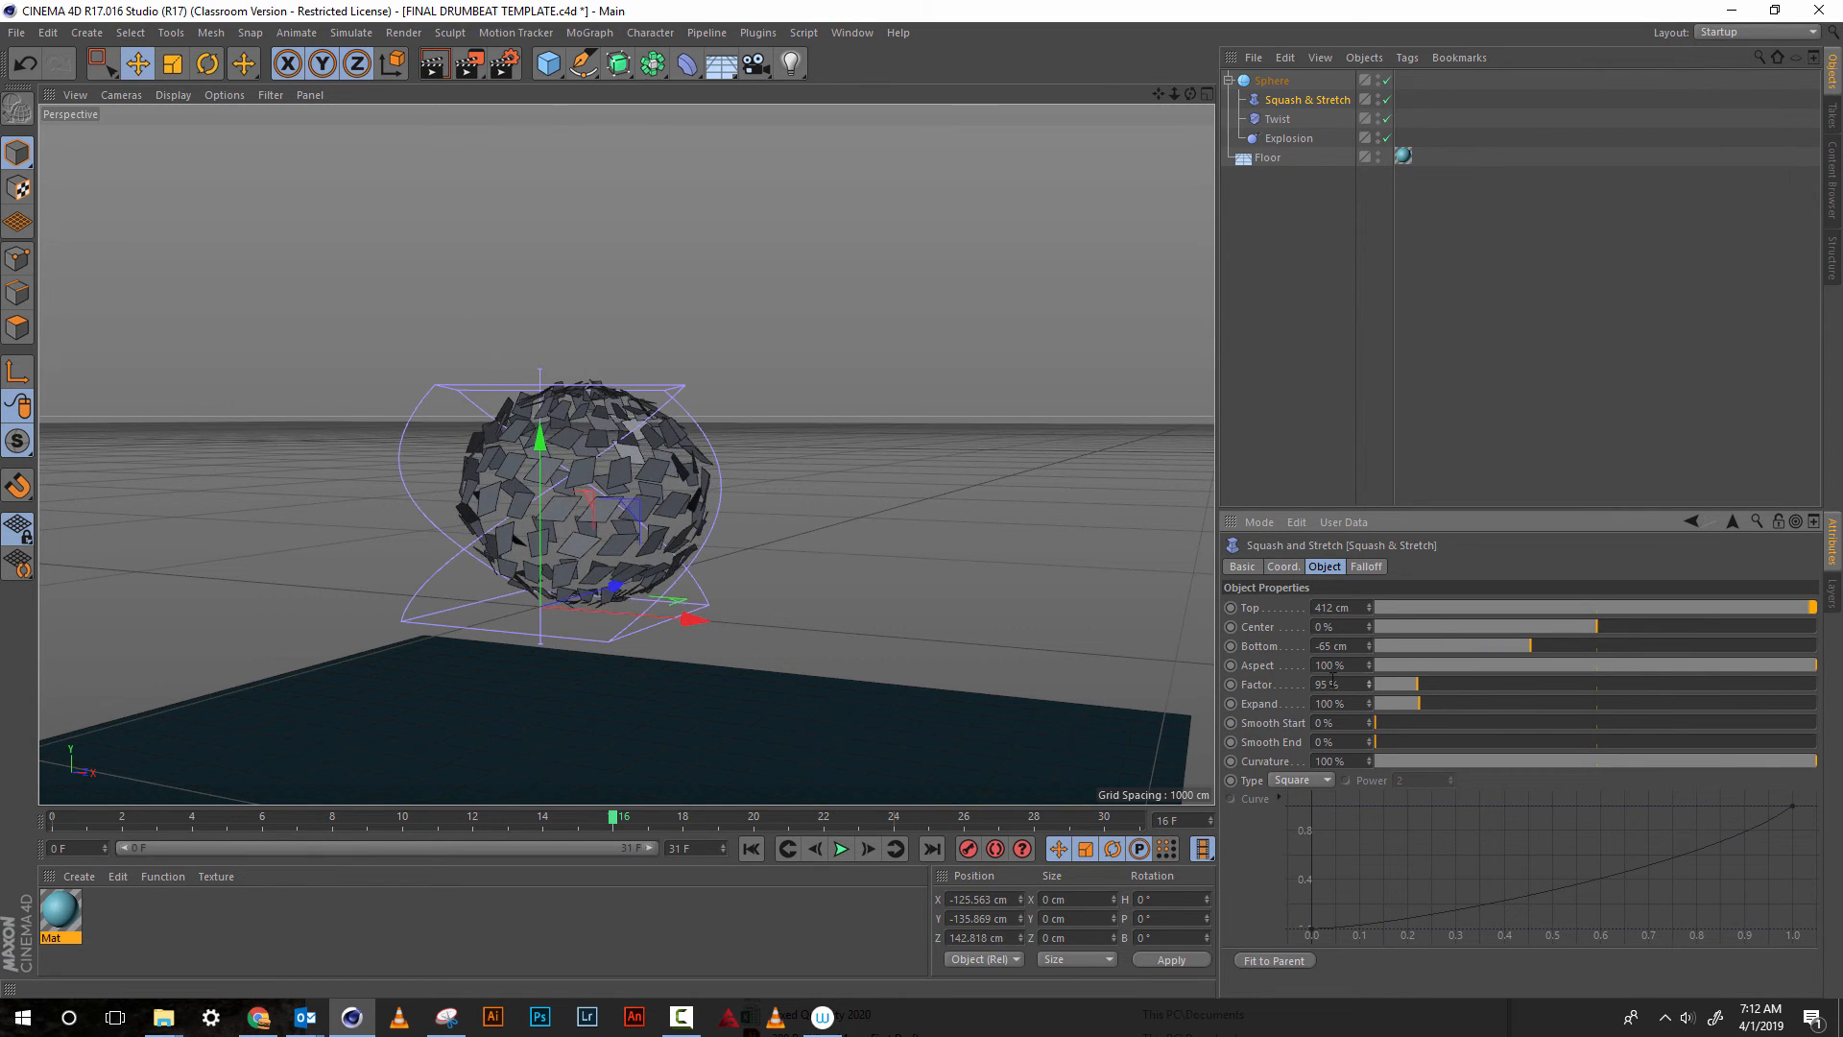
pyautogui.hotkey('ctrl', 'z')
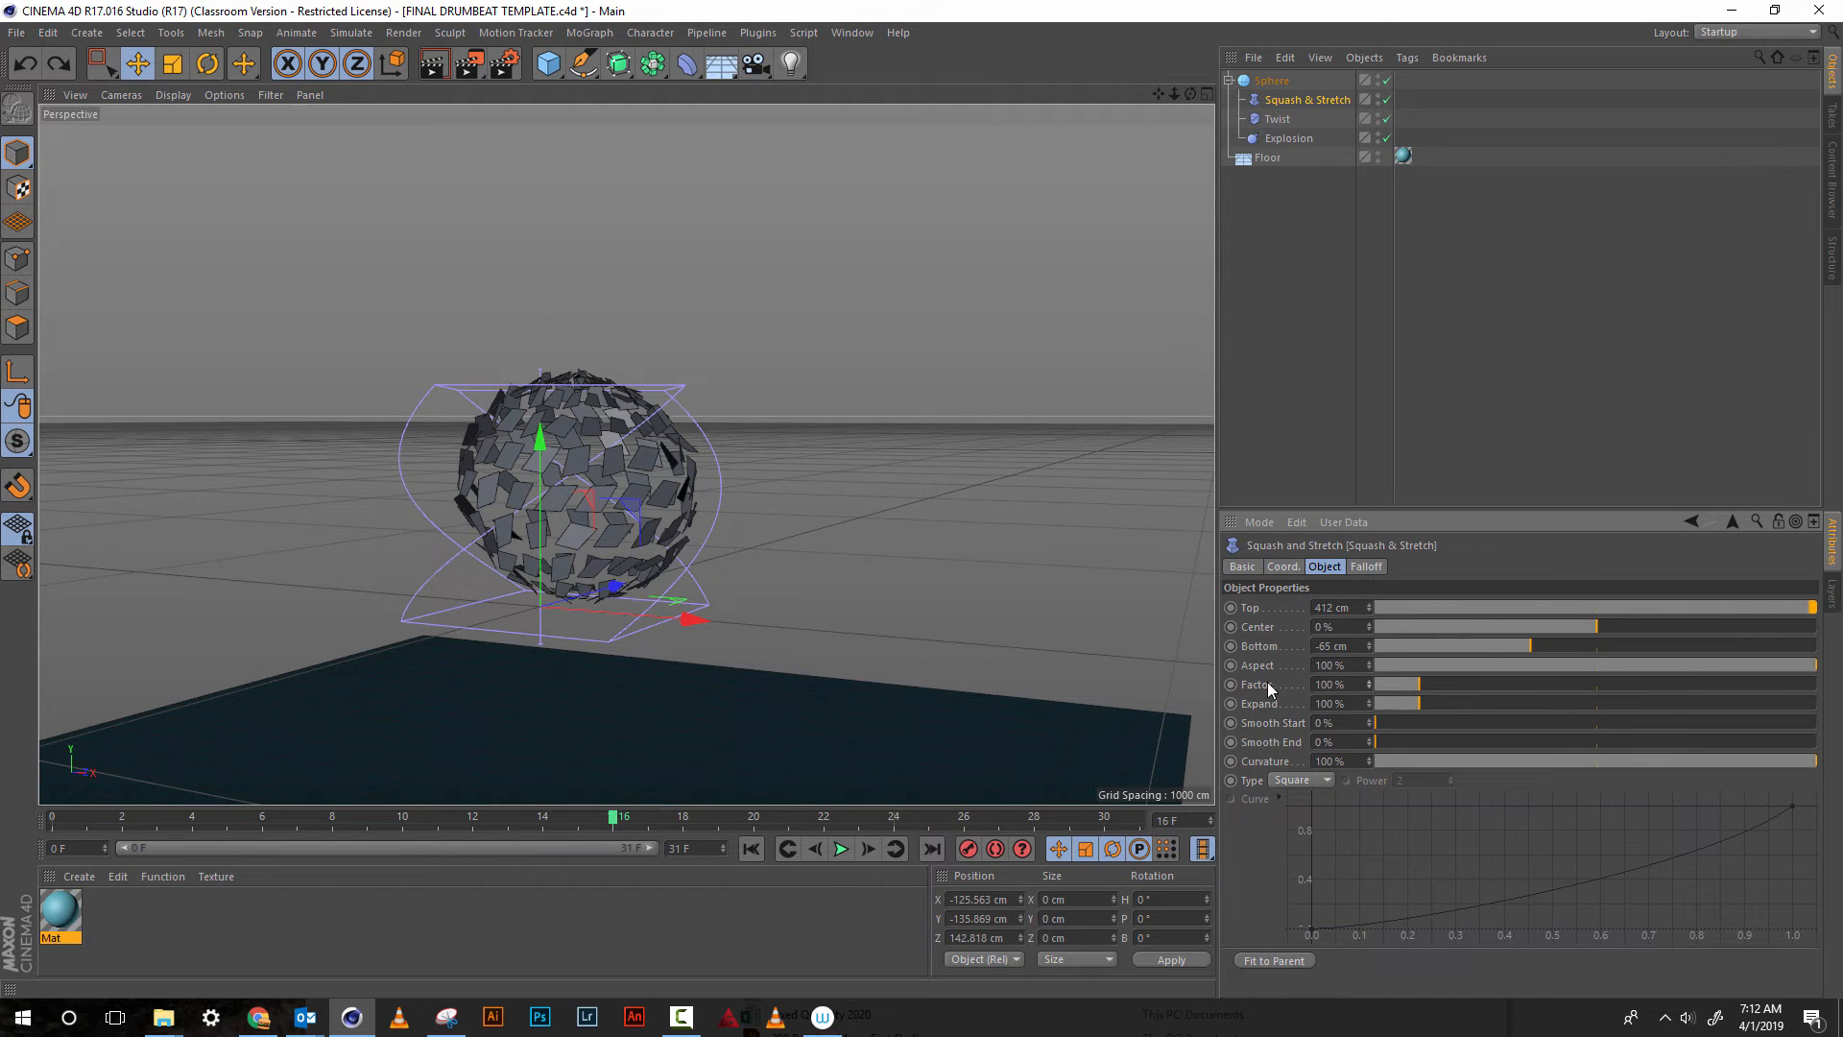
pyautogui.moveTo(1367, 683); pyautogui.dragTo(1369, 671)
pyautogui.keyDown('ctrl'); pyautogui.click(1231, 683); pyautogui.keyUp('ctrl')
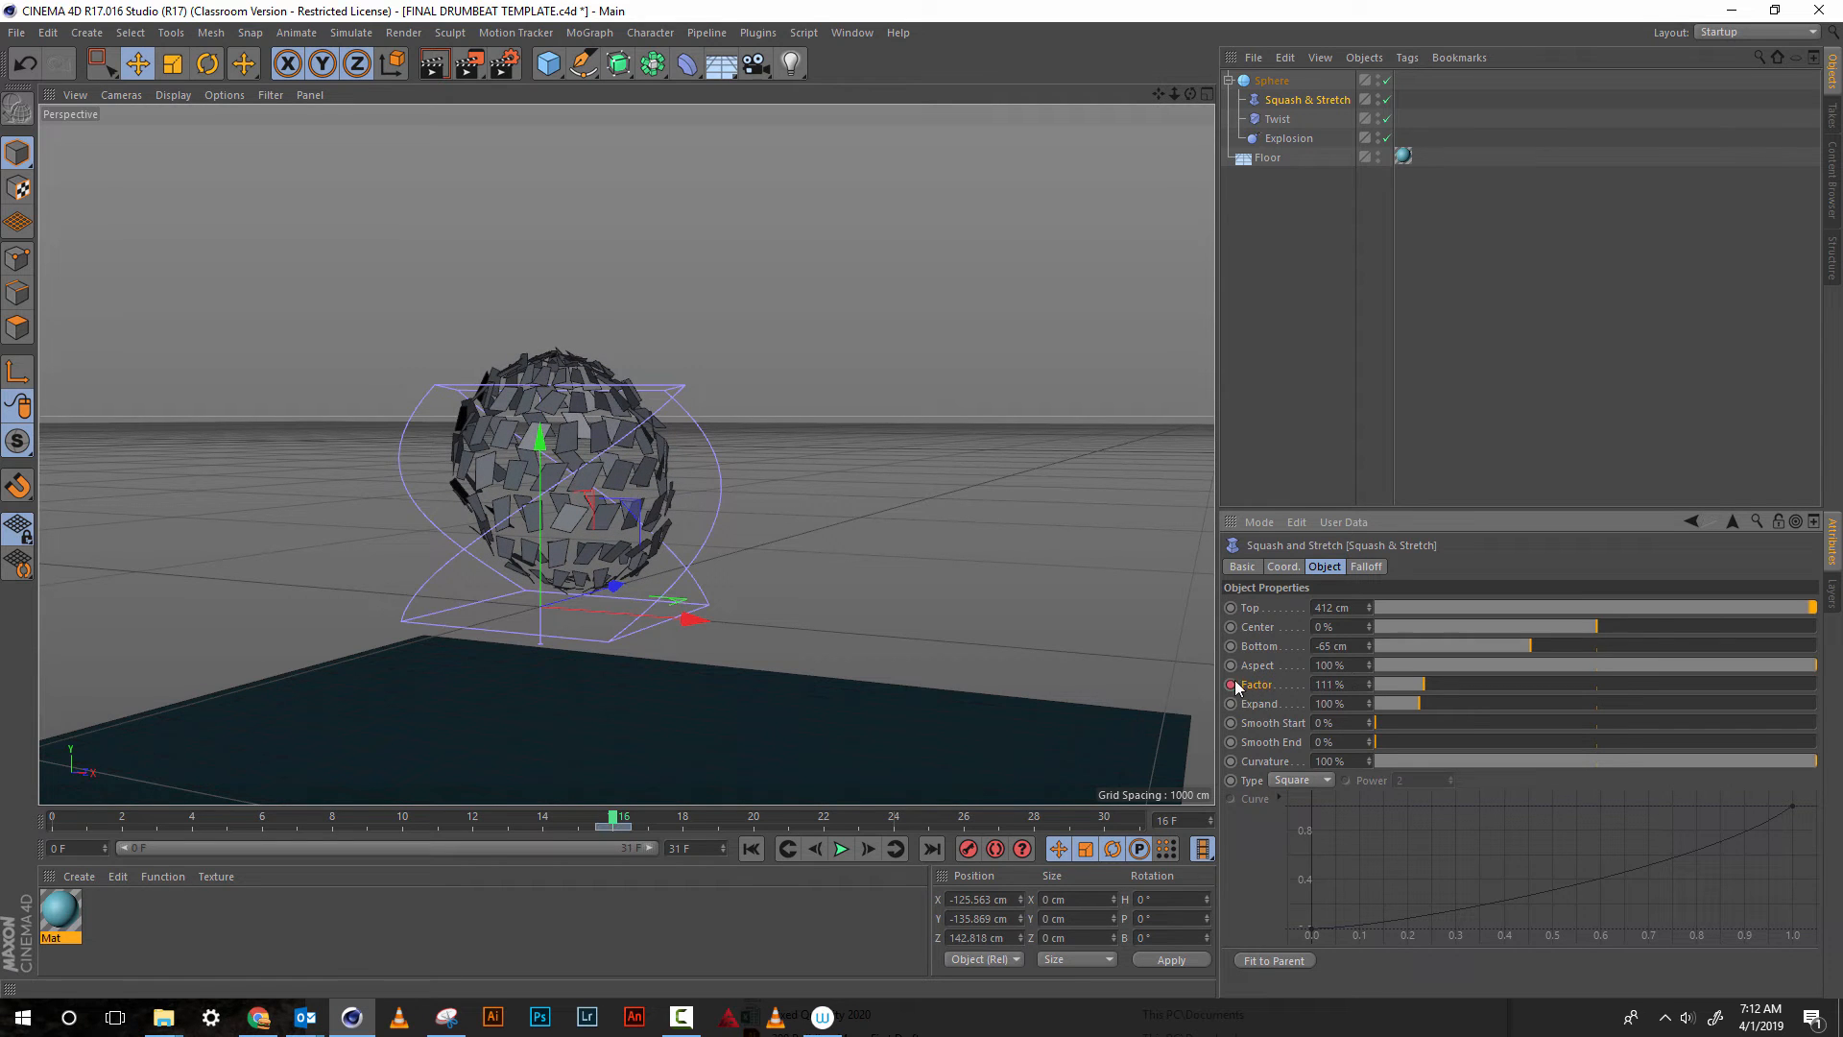
# At frame 0, set the Squash & Stretch Factor to 100% and keyframe it
pyautogui.click(542, 823)
pyautogui.moveTo(465, 831); pyautogui.dragTo(41, 833)
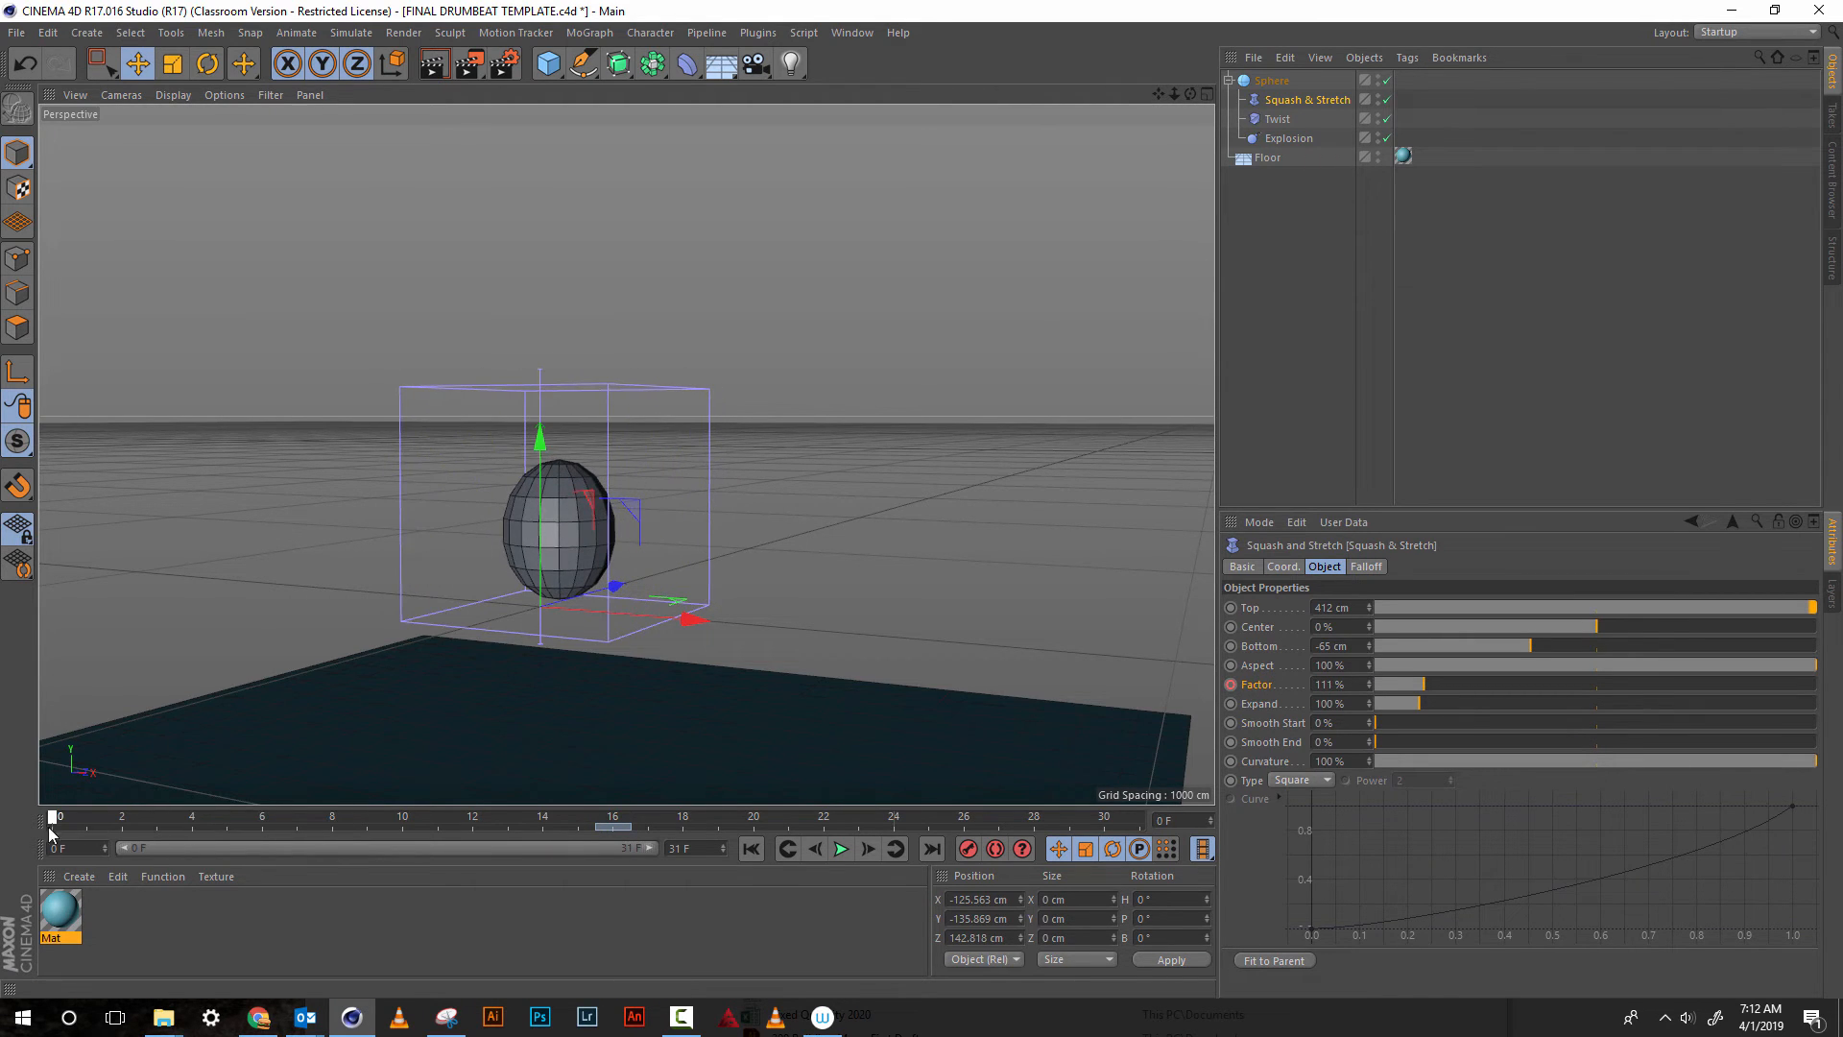
pyautogui.doubleClick(1326, 684)
pyautogui.write('10')
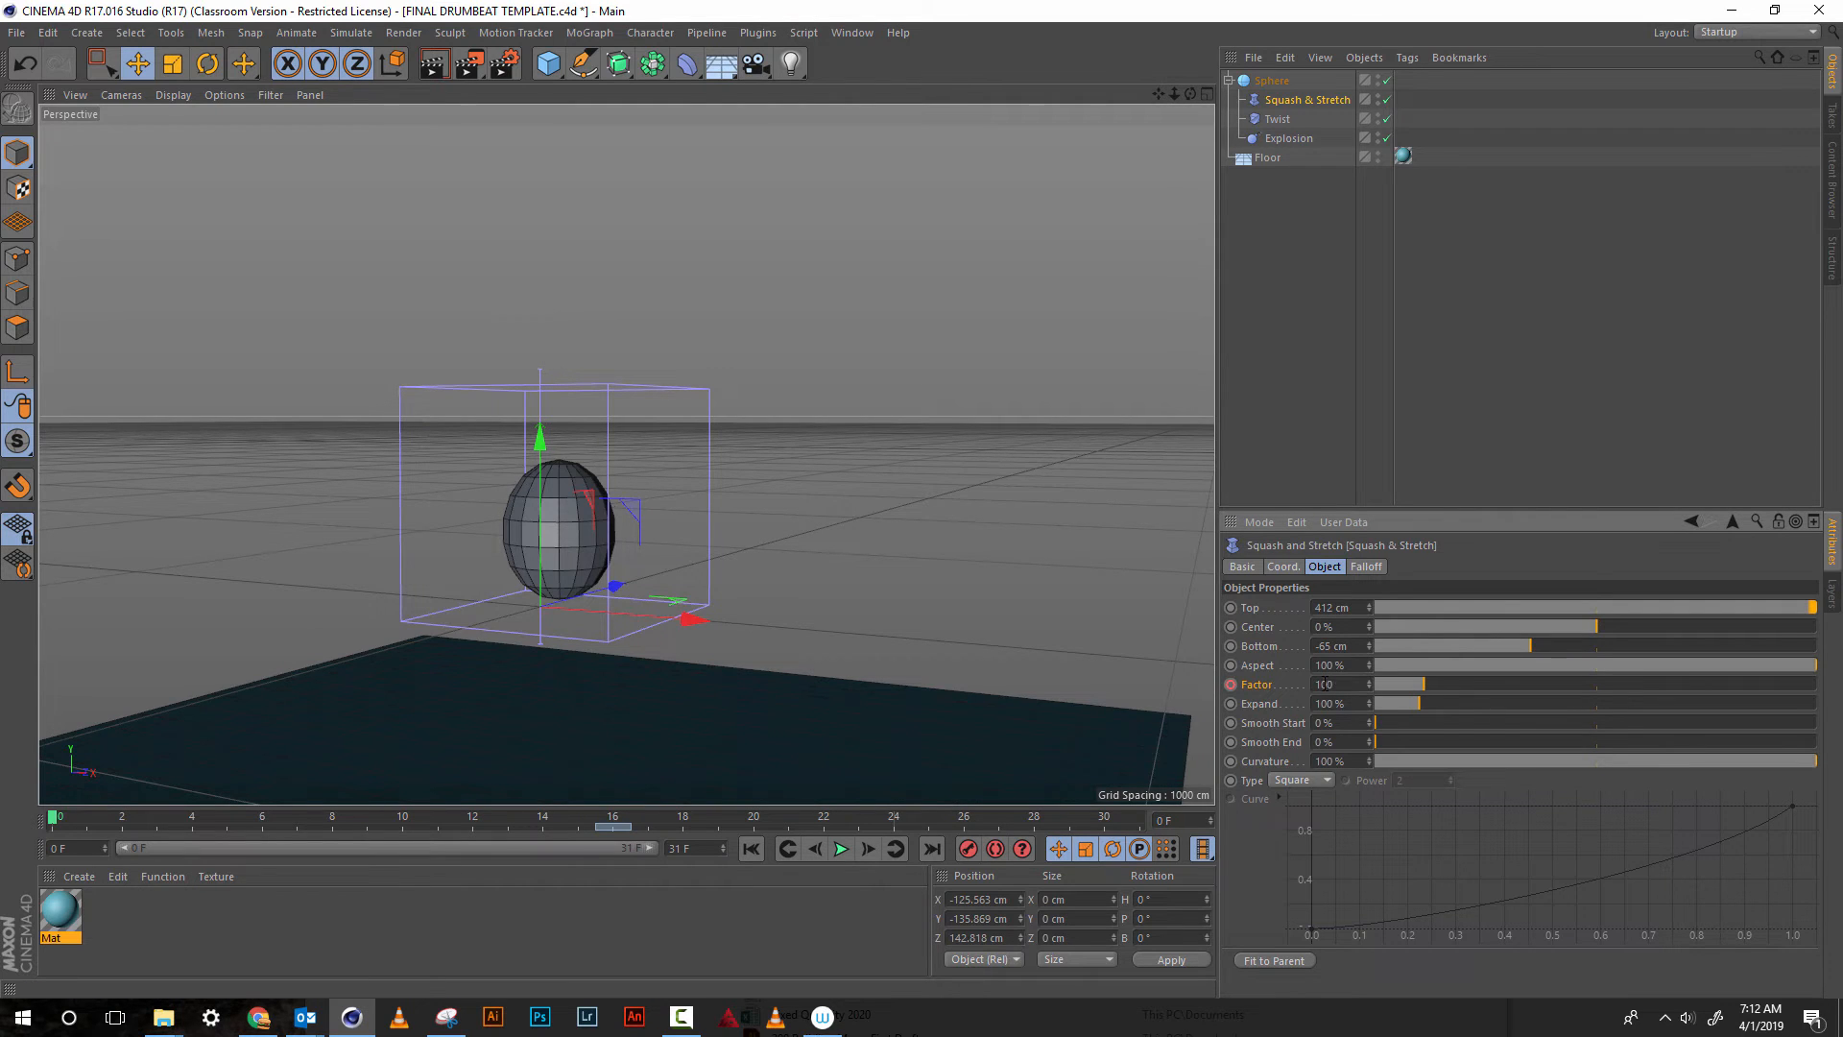
pyautogui.write('0')
pyautogui.press('Return')
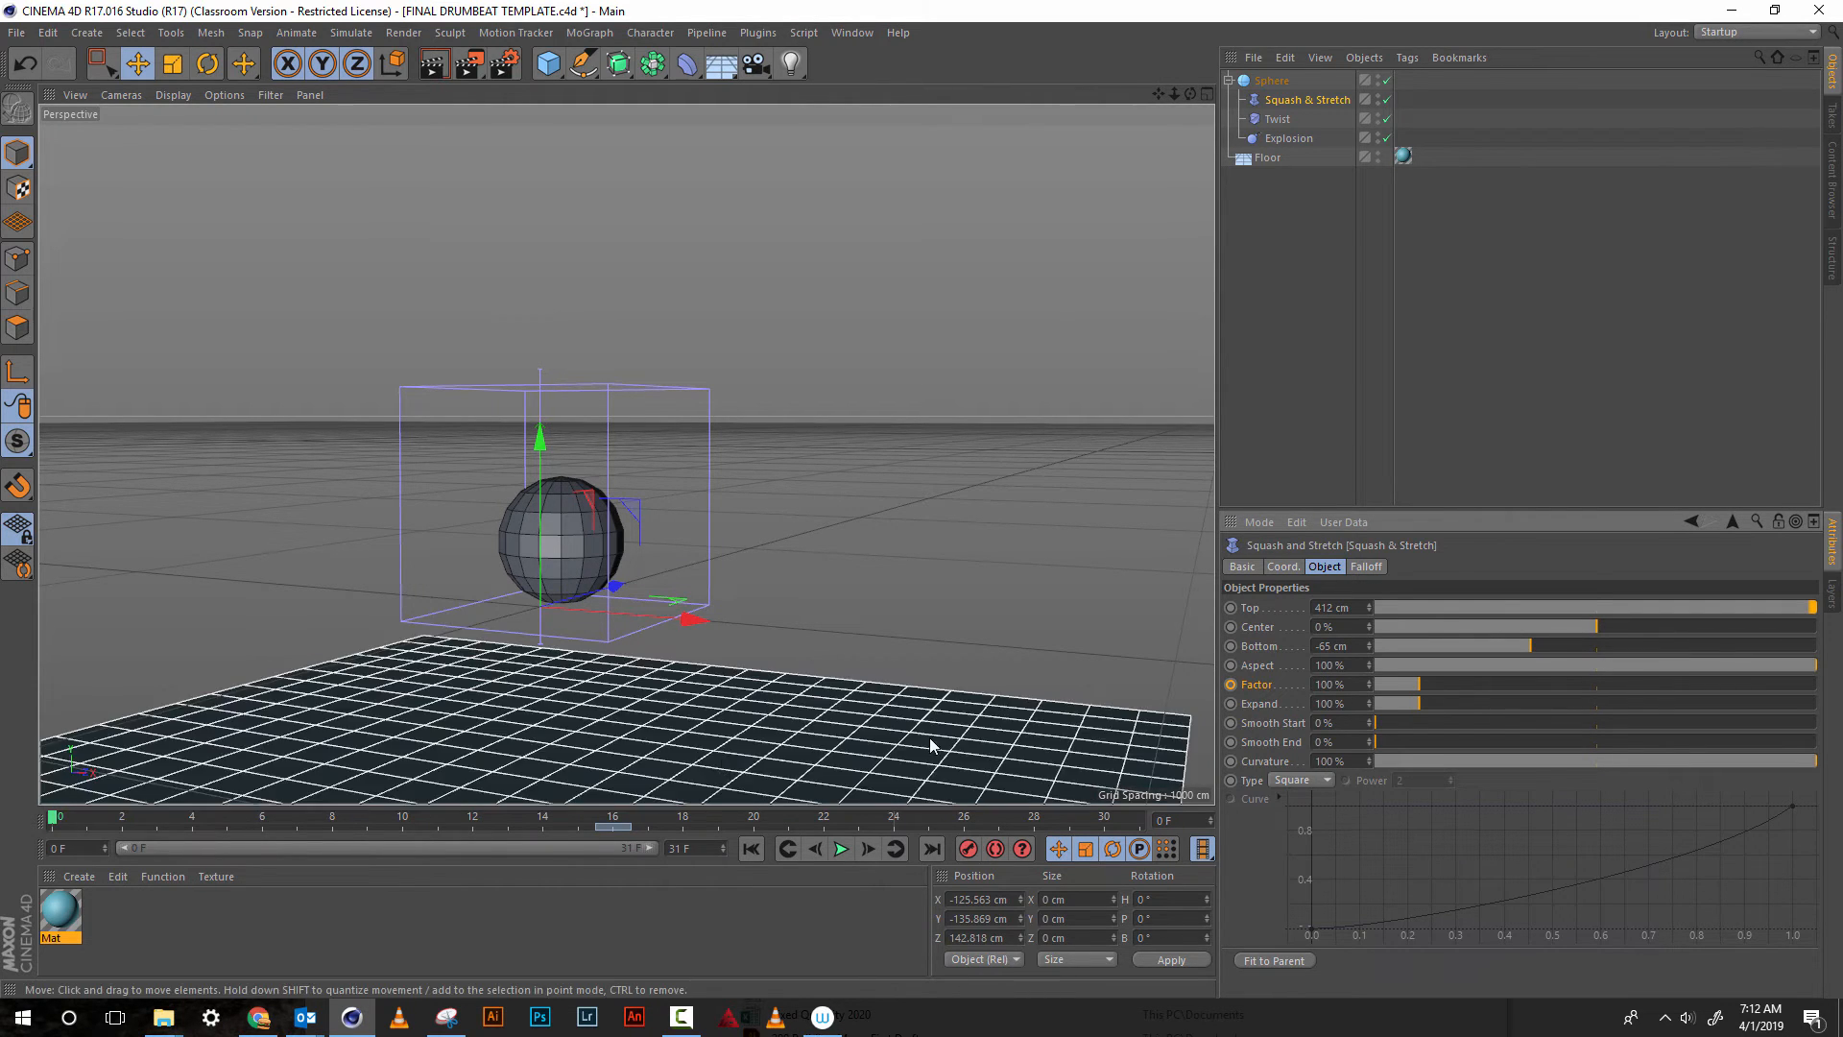
pyautogui.click(1230, 685)
# Keyframe the Squash & Stretch Factor at 100% on frame 31, and play the combined animation to check it
pyautogui.click(822, 817)
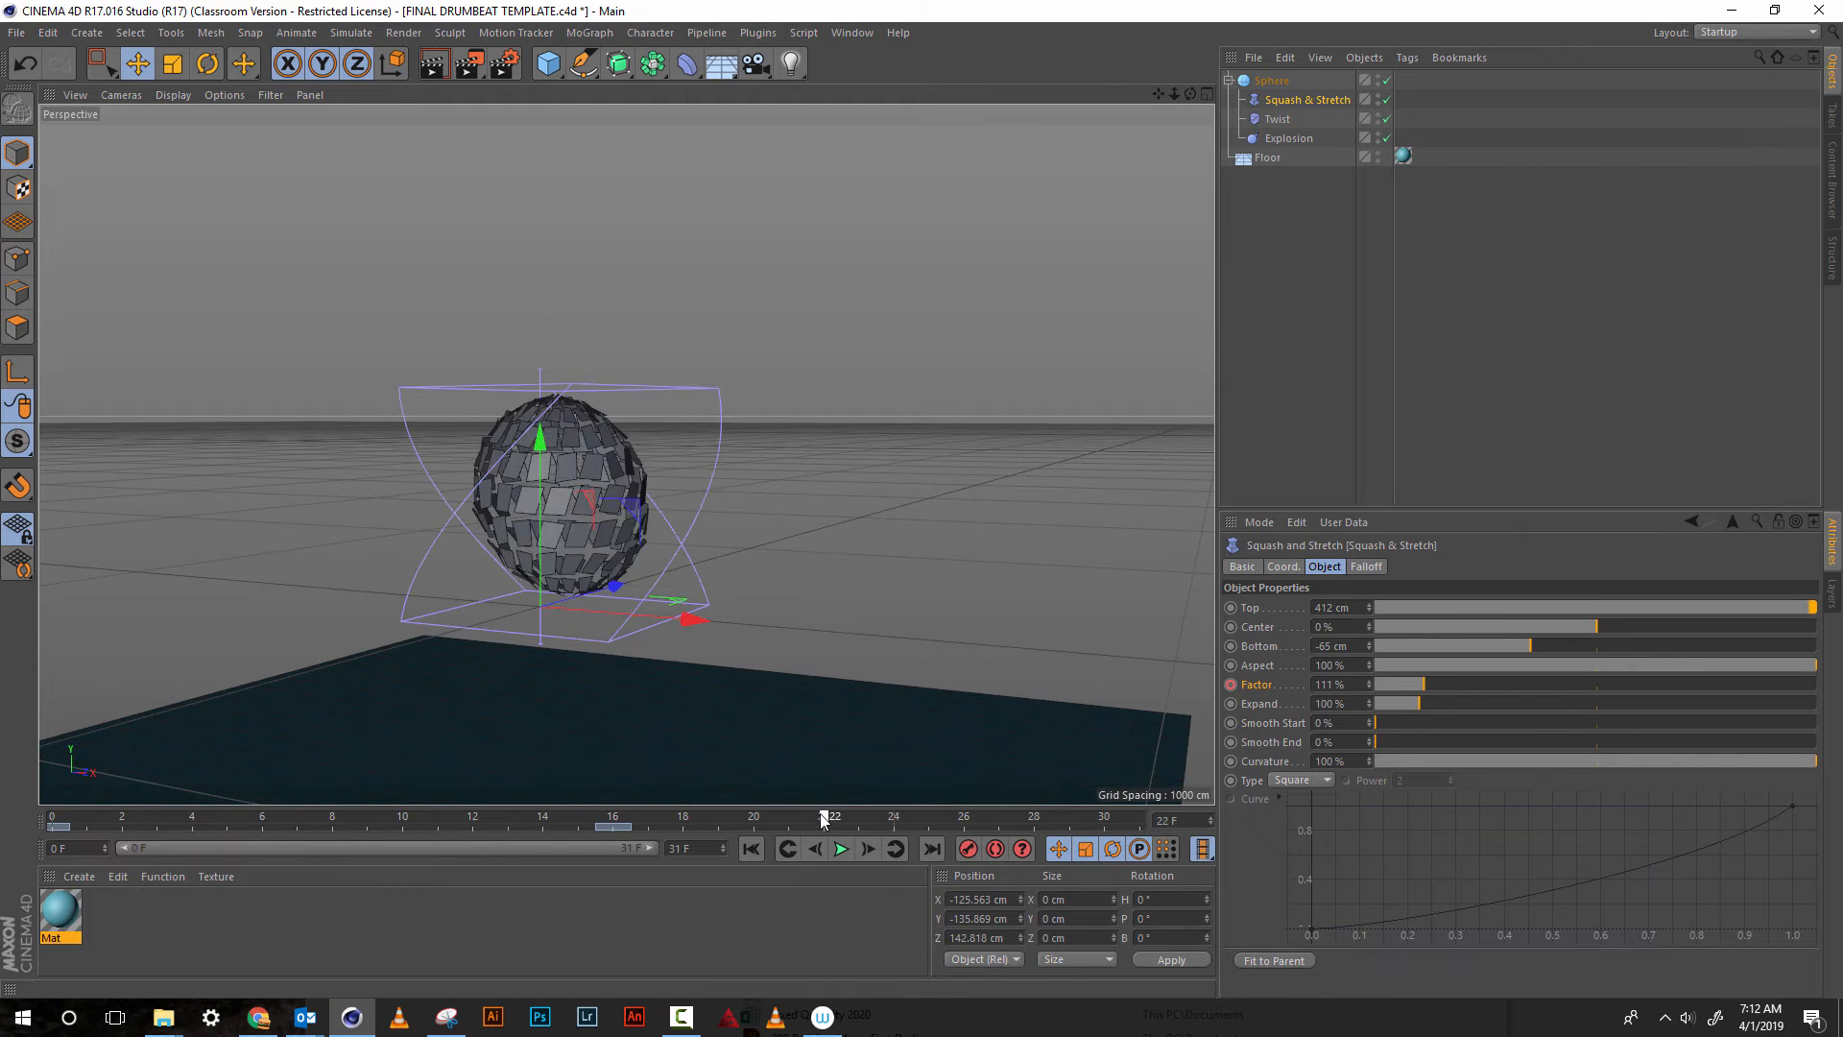
pyautogui.moveTo(822, 817); pyautogui.dragTo(1183, 809)
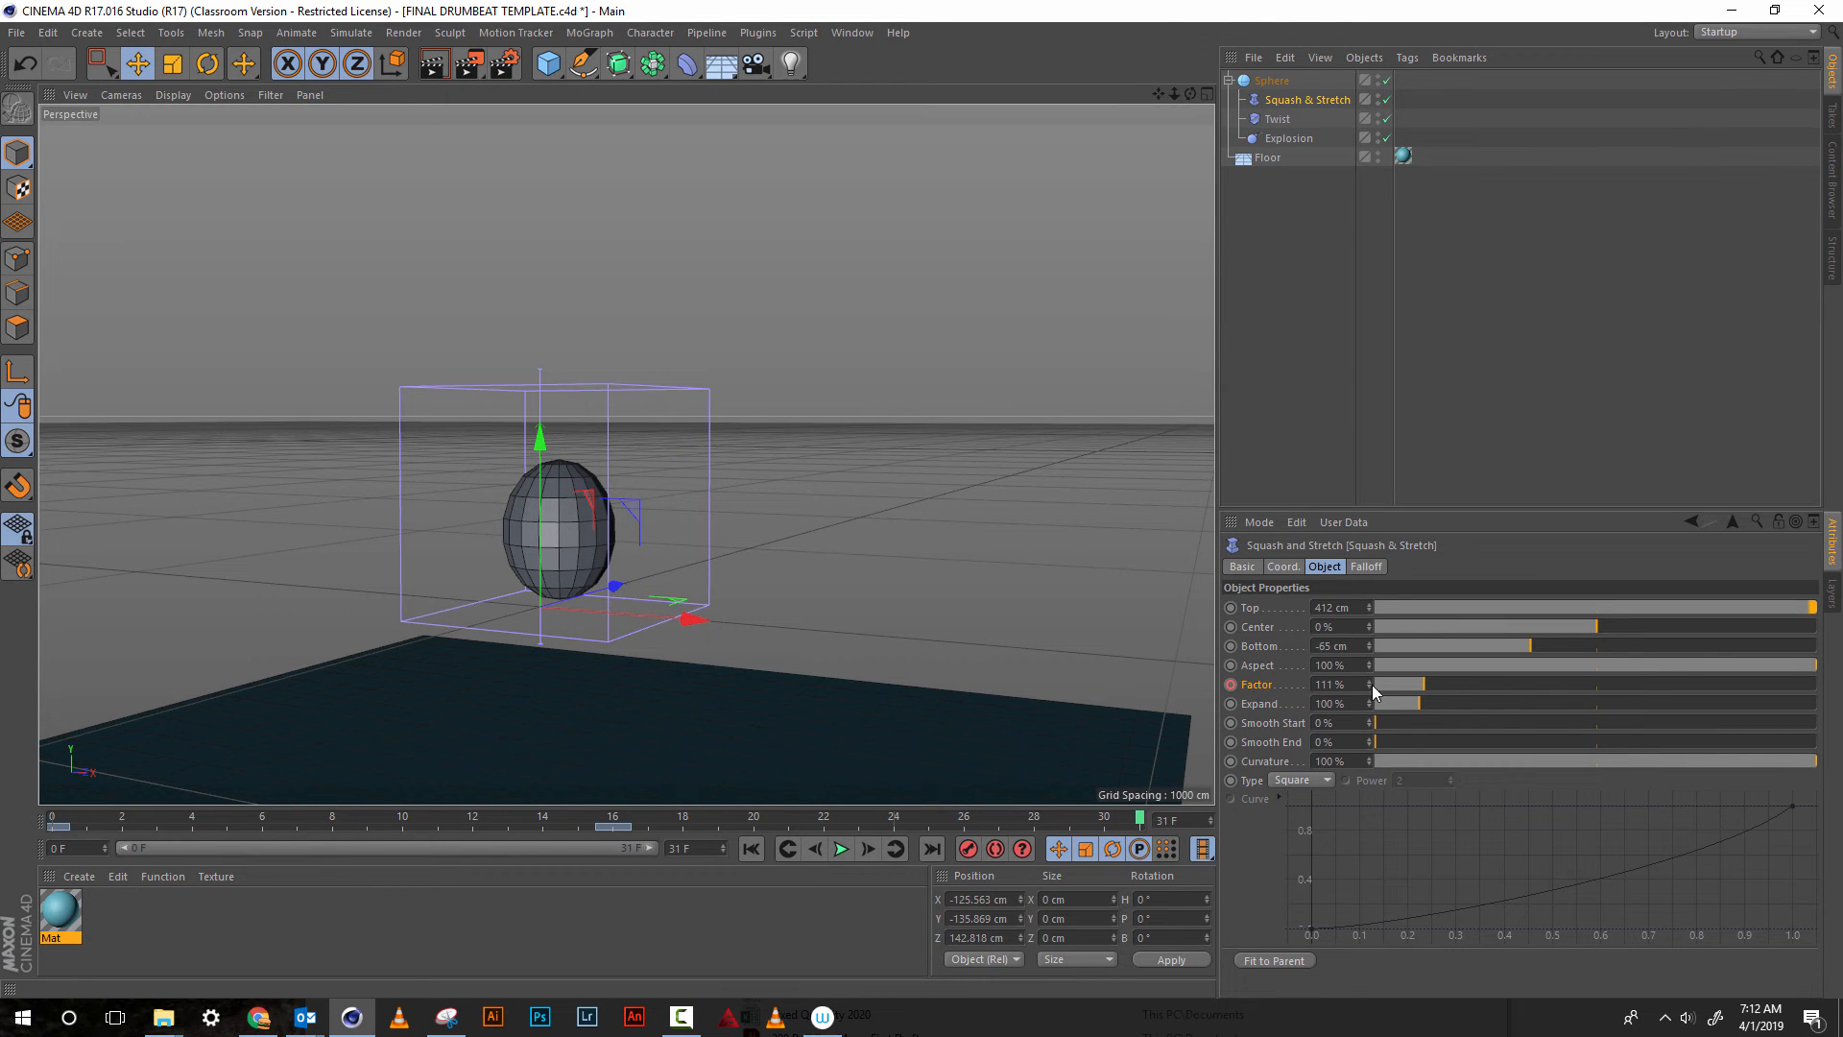
pyautogui.moveTo(1371, 685); pyautogui.dragTo(1369, 695)
pyautogui.doubleClick(1322, 685)
pyautogui.write('1')
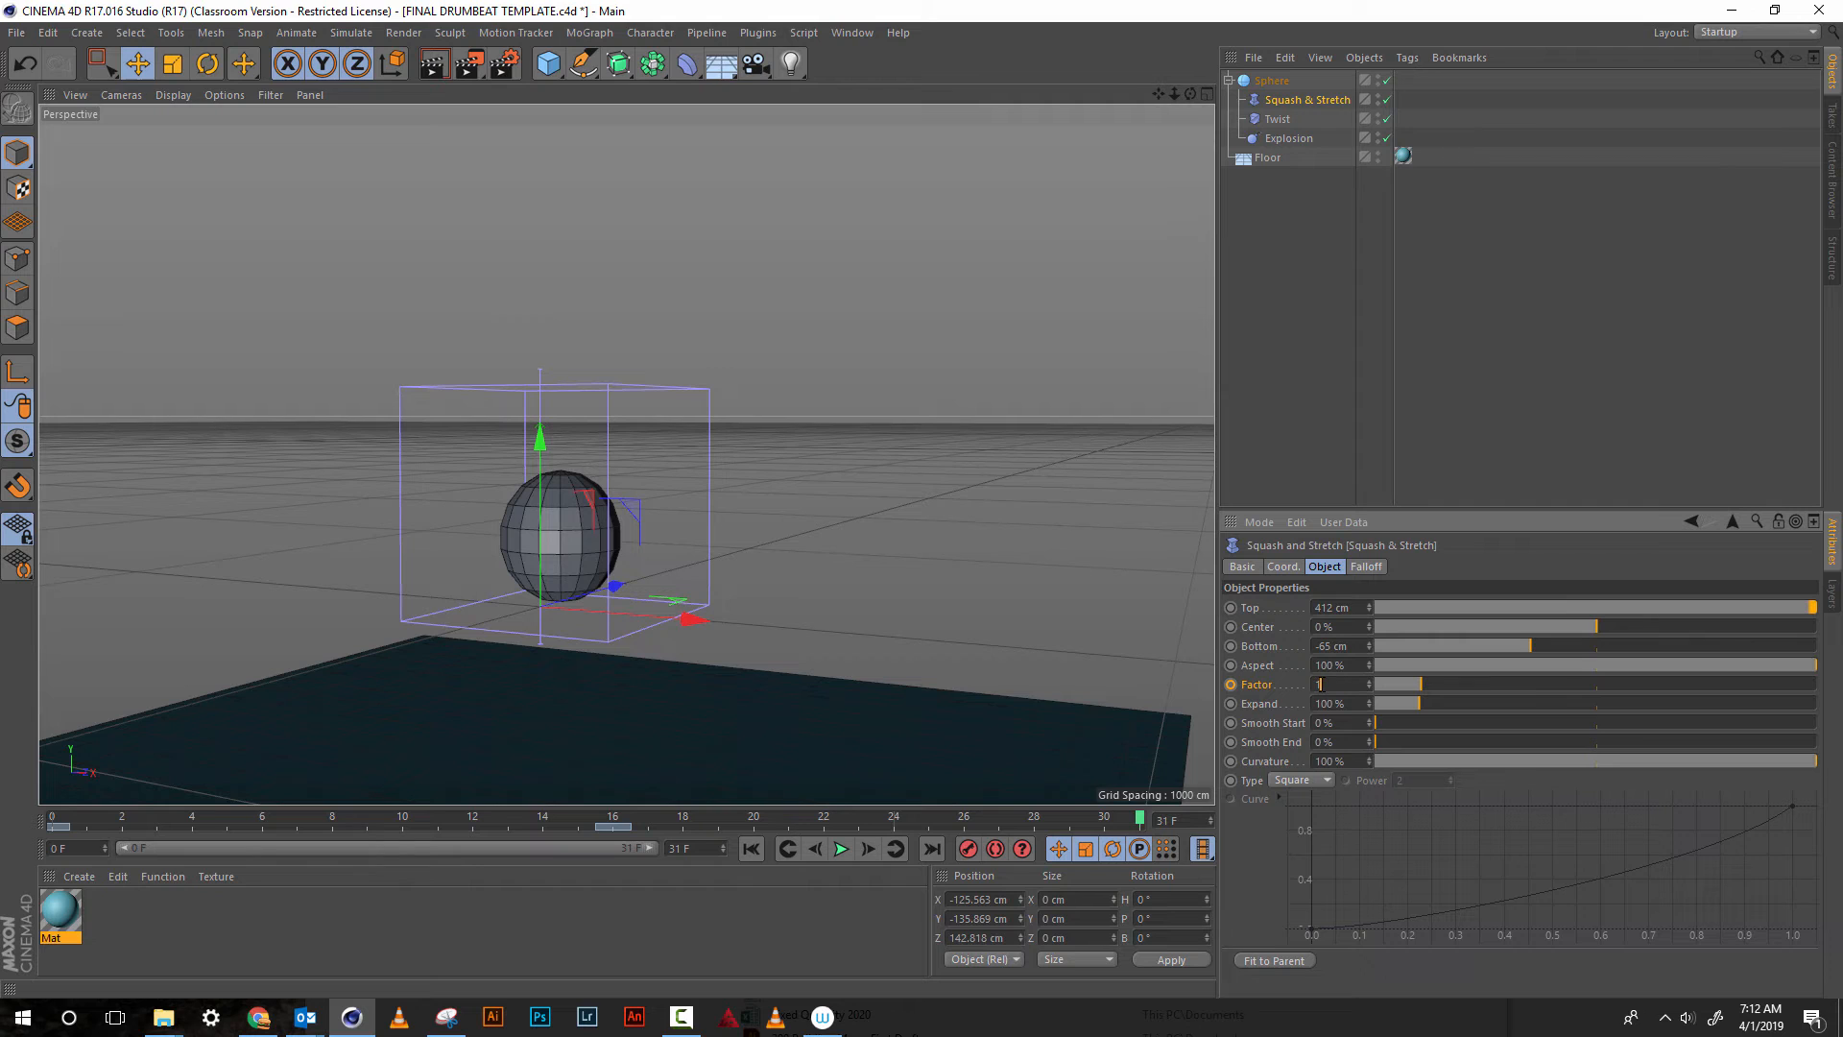
pyautogui.write('00')
pyautogui.click(1231, 685)
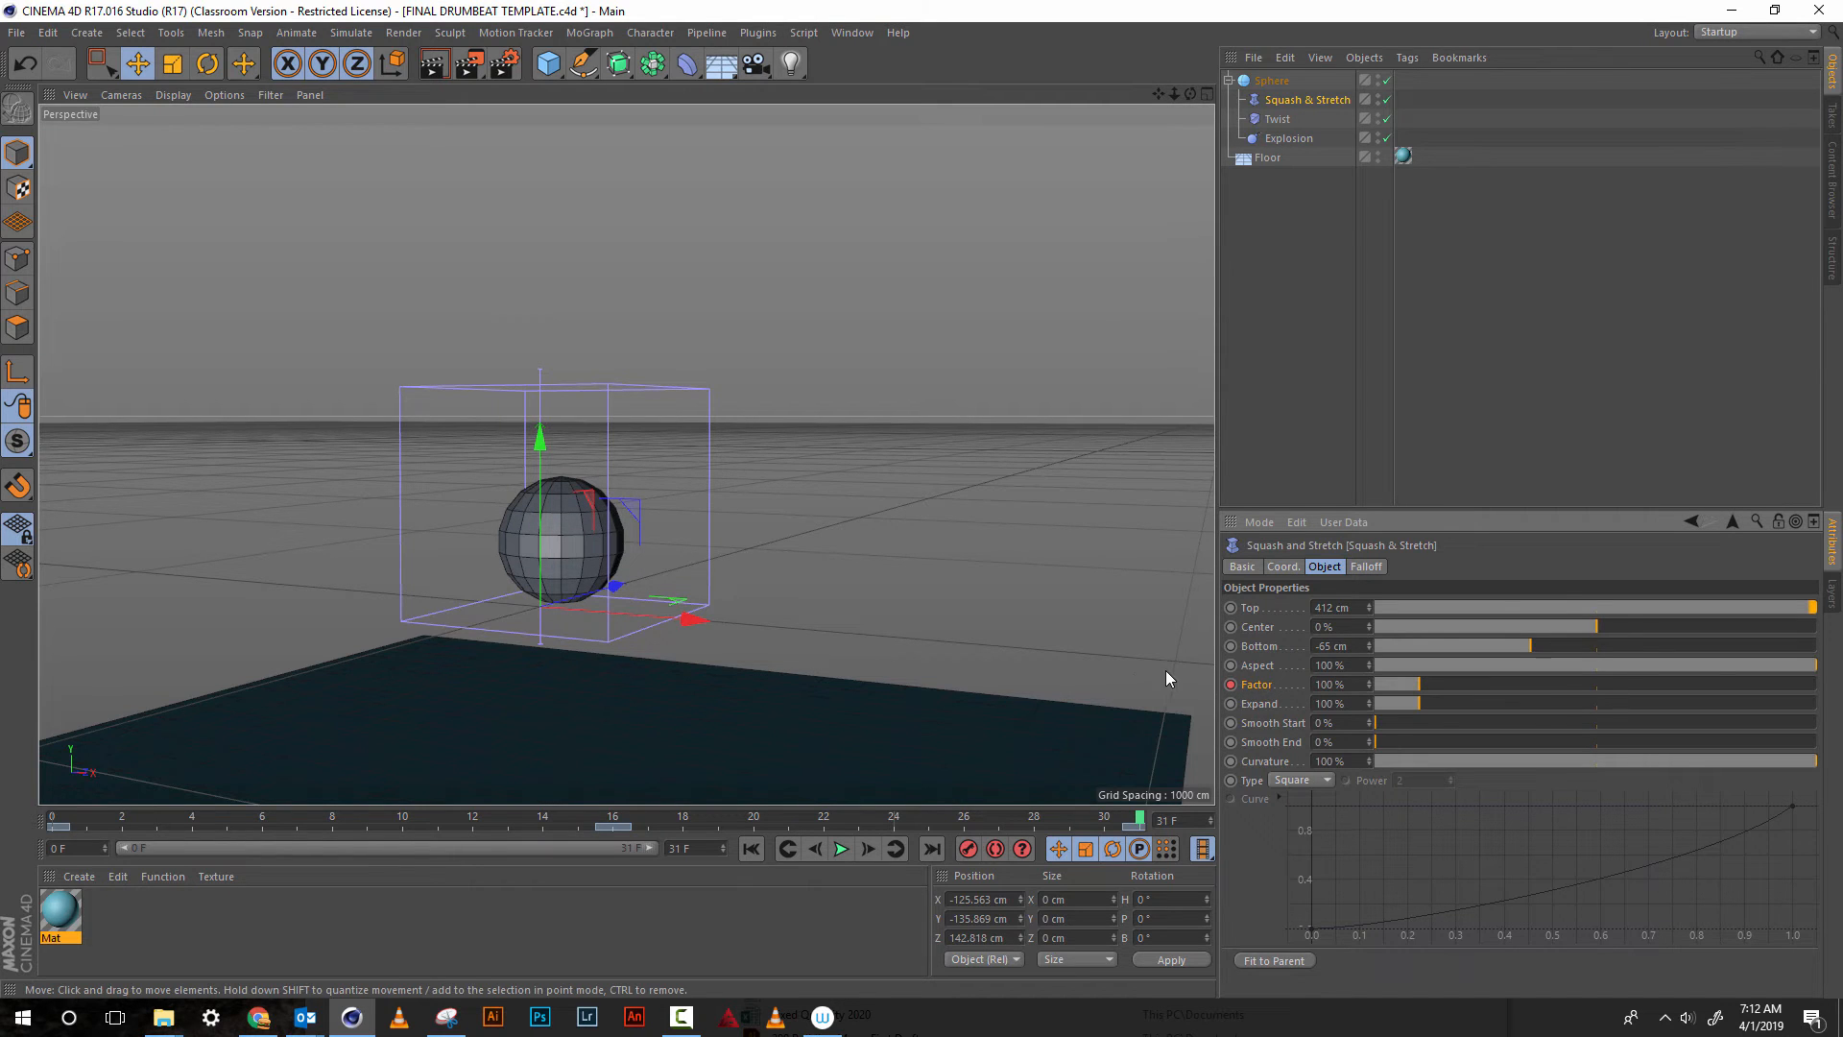
pyautogui.click(841, 847)
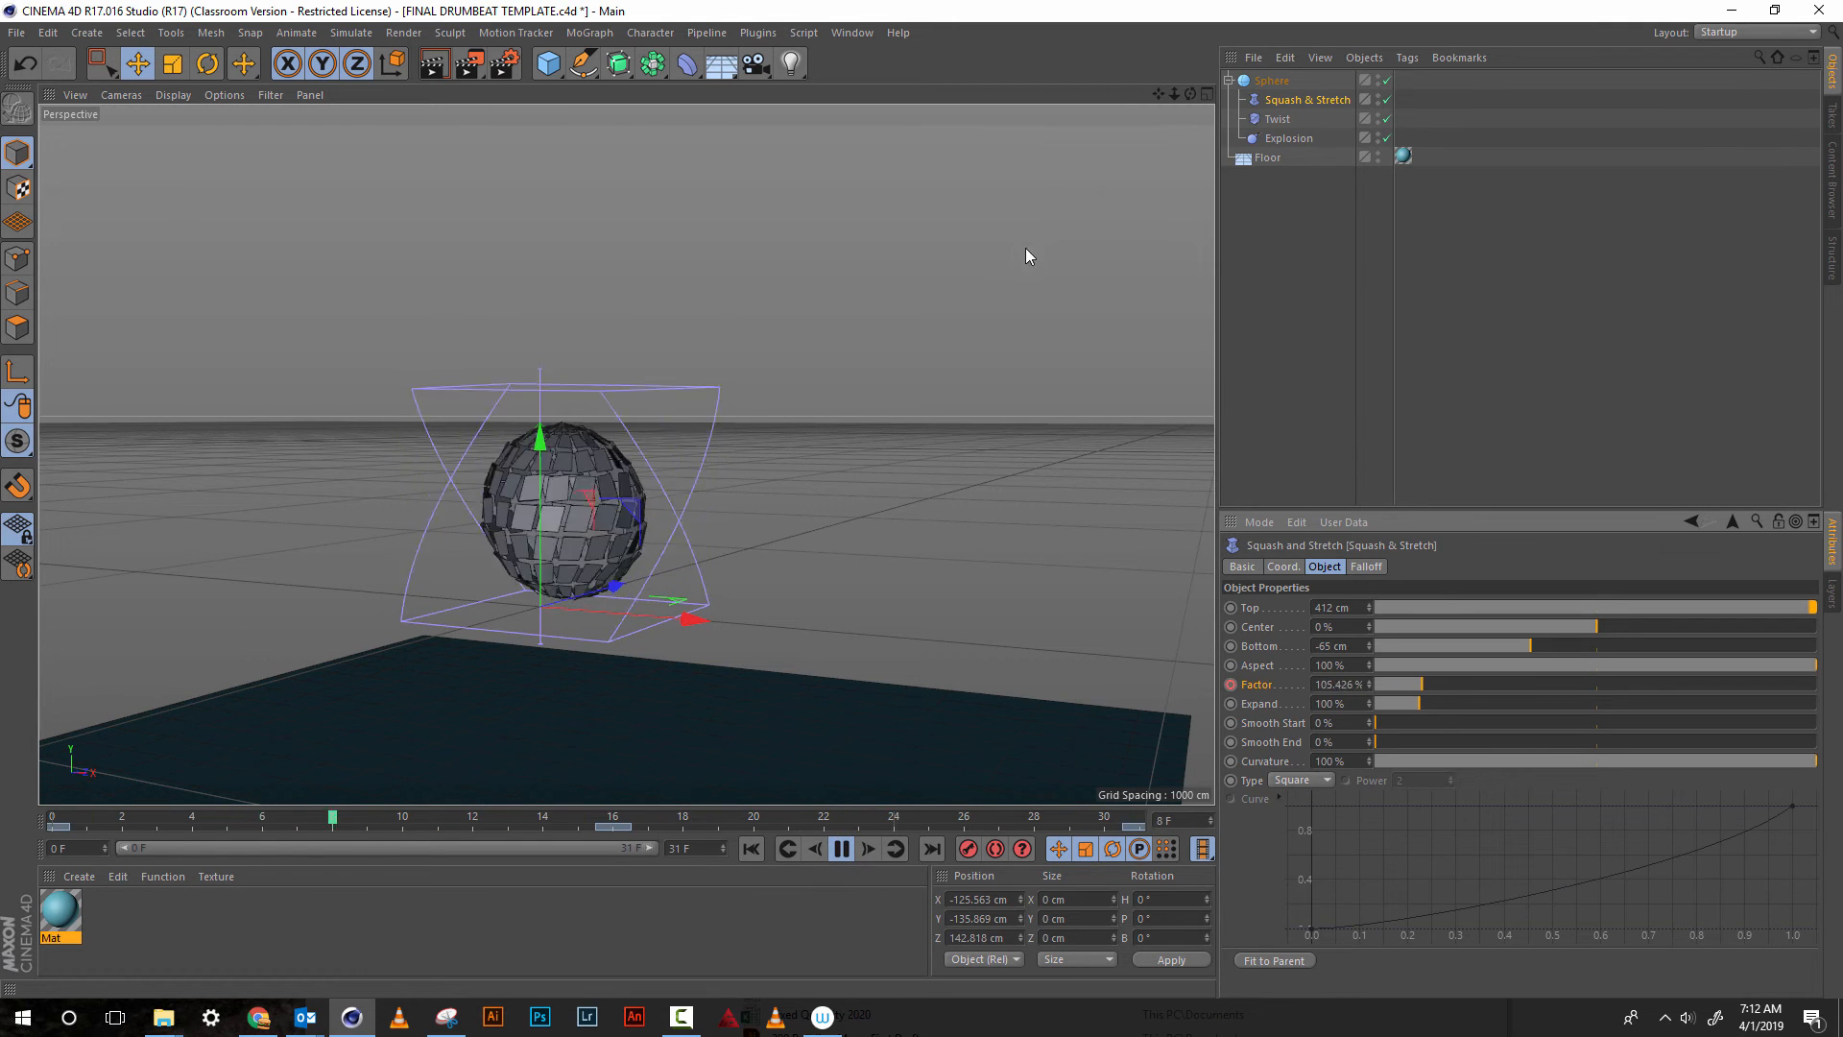
pyautogui.click(840, 847)
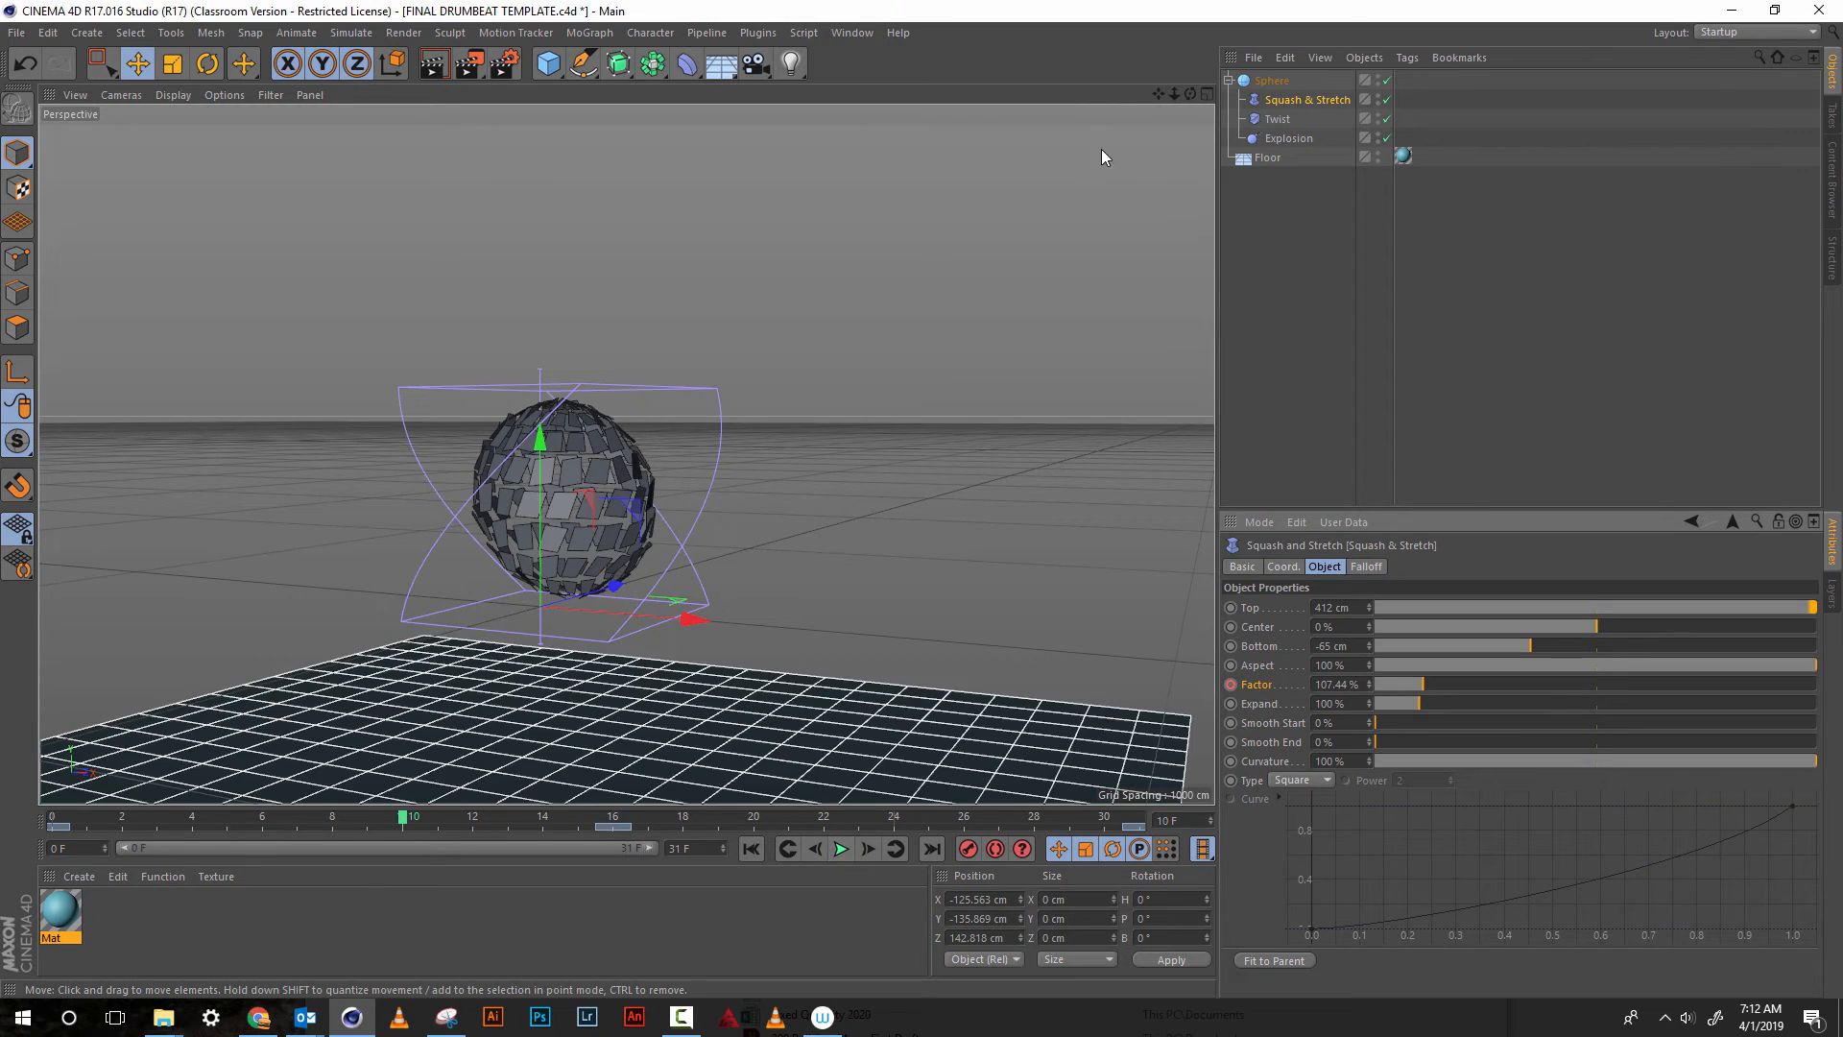
# Add an omni light and raise it to about Y 106 cm, inside the sphere
pyautogui.moveTo(1186, 104); pyautogui.dragTo(1145, 122)
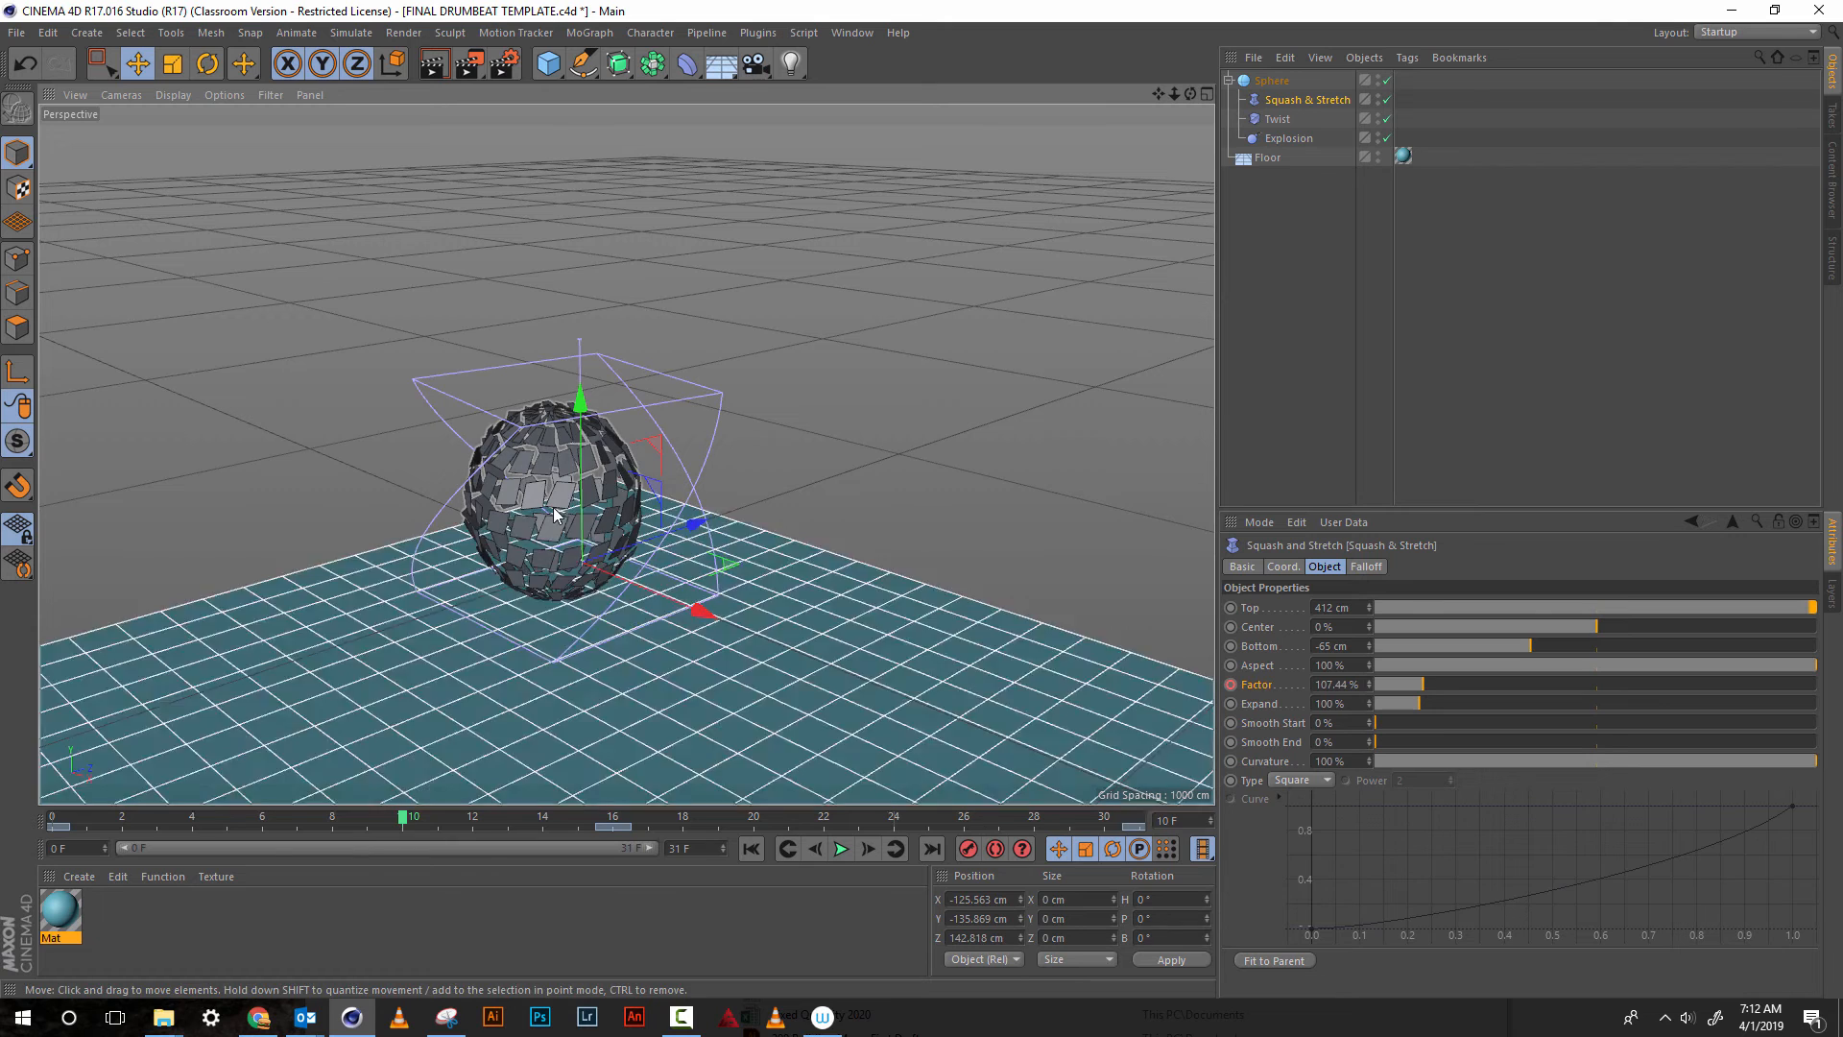
pyautogui.click(792, 65)
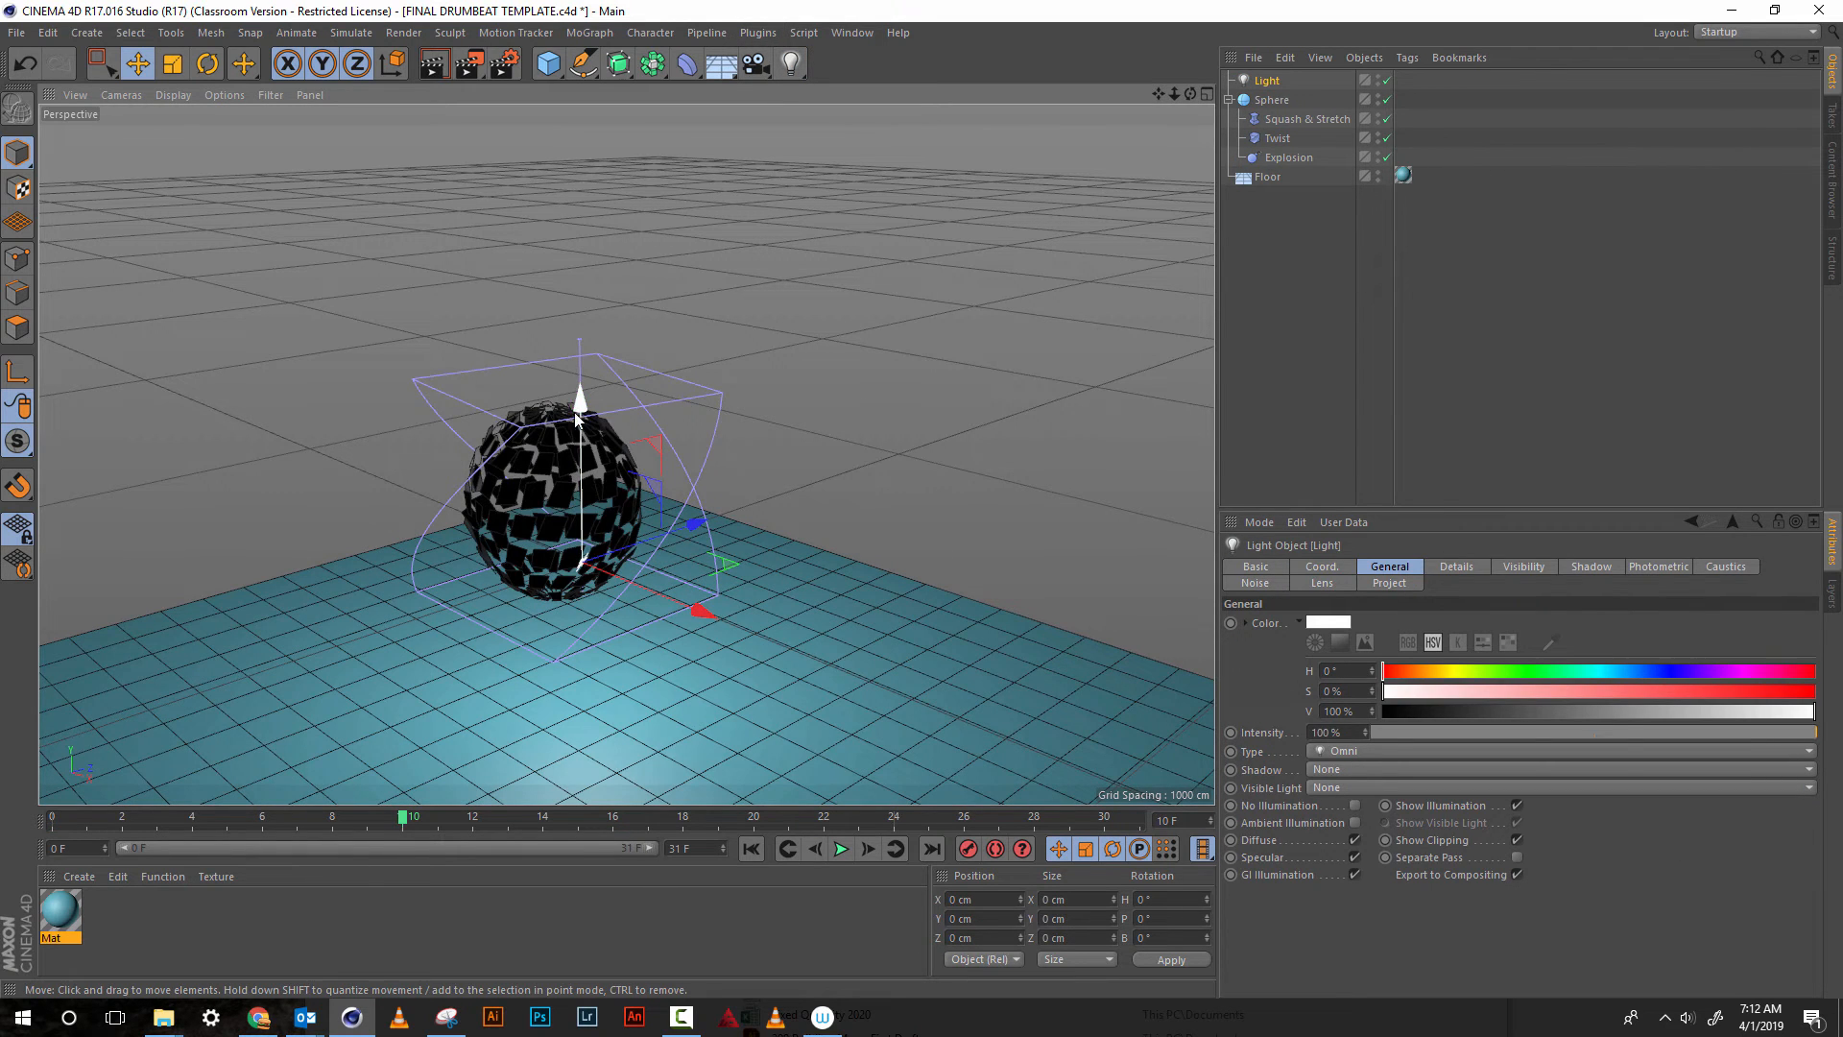
pyautogui.moveTo(579, 415); pyautogui.dragTo(588, 348)
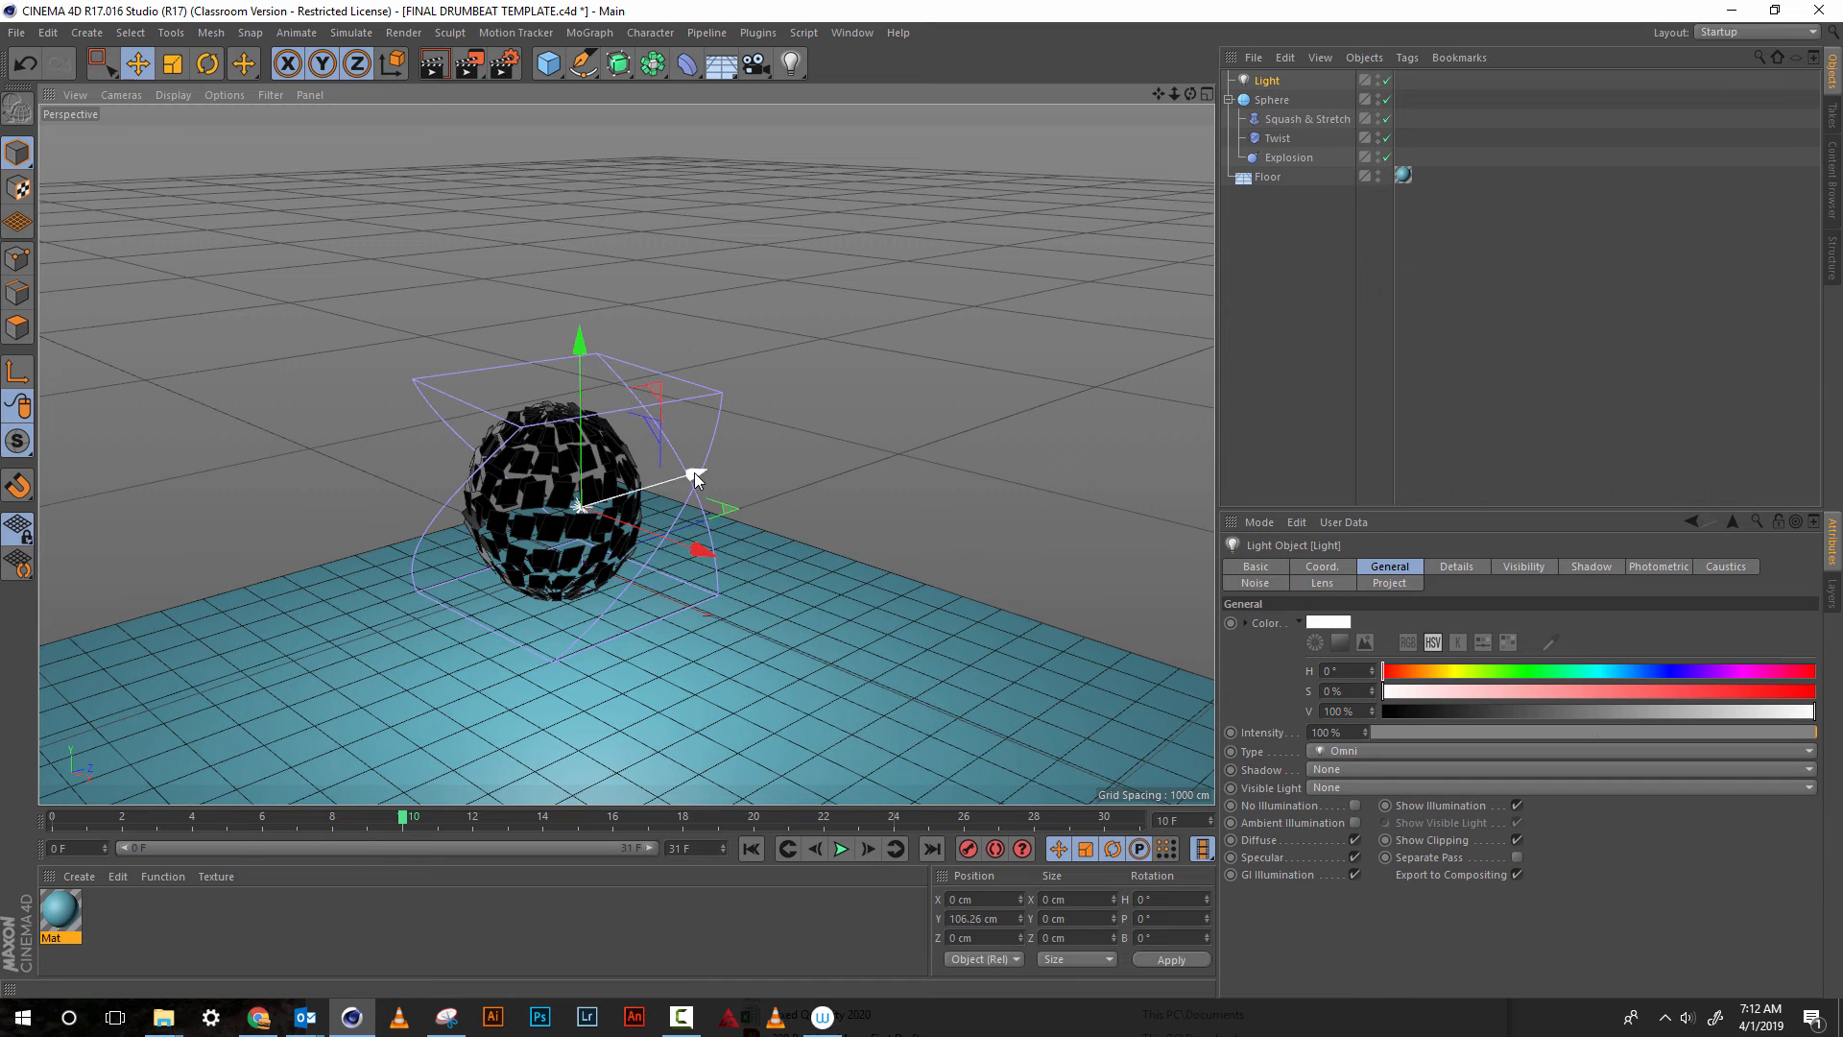
# Add a second omni light and place it above and beside the sphere at about X 198, Y 470, Z -564 cm
pyautogui.click(792, 65)
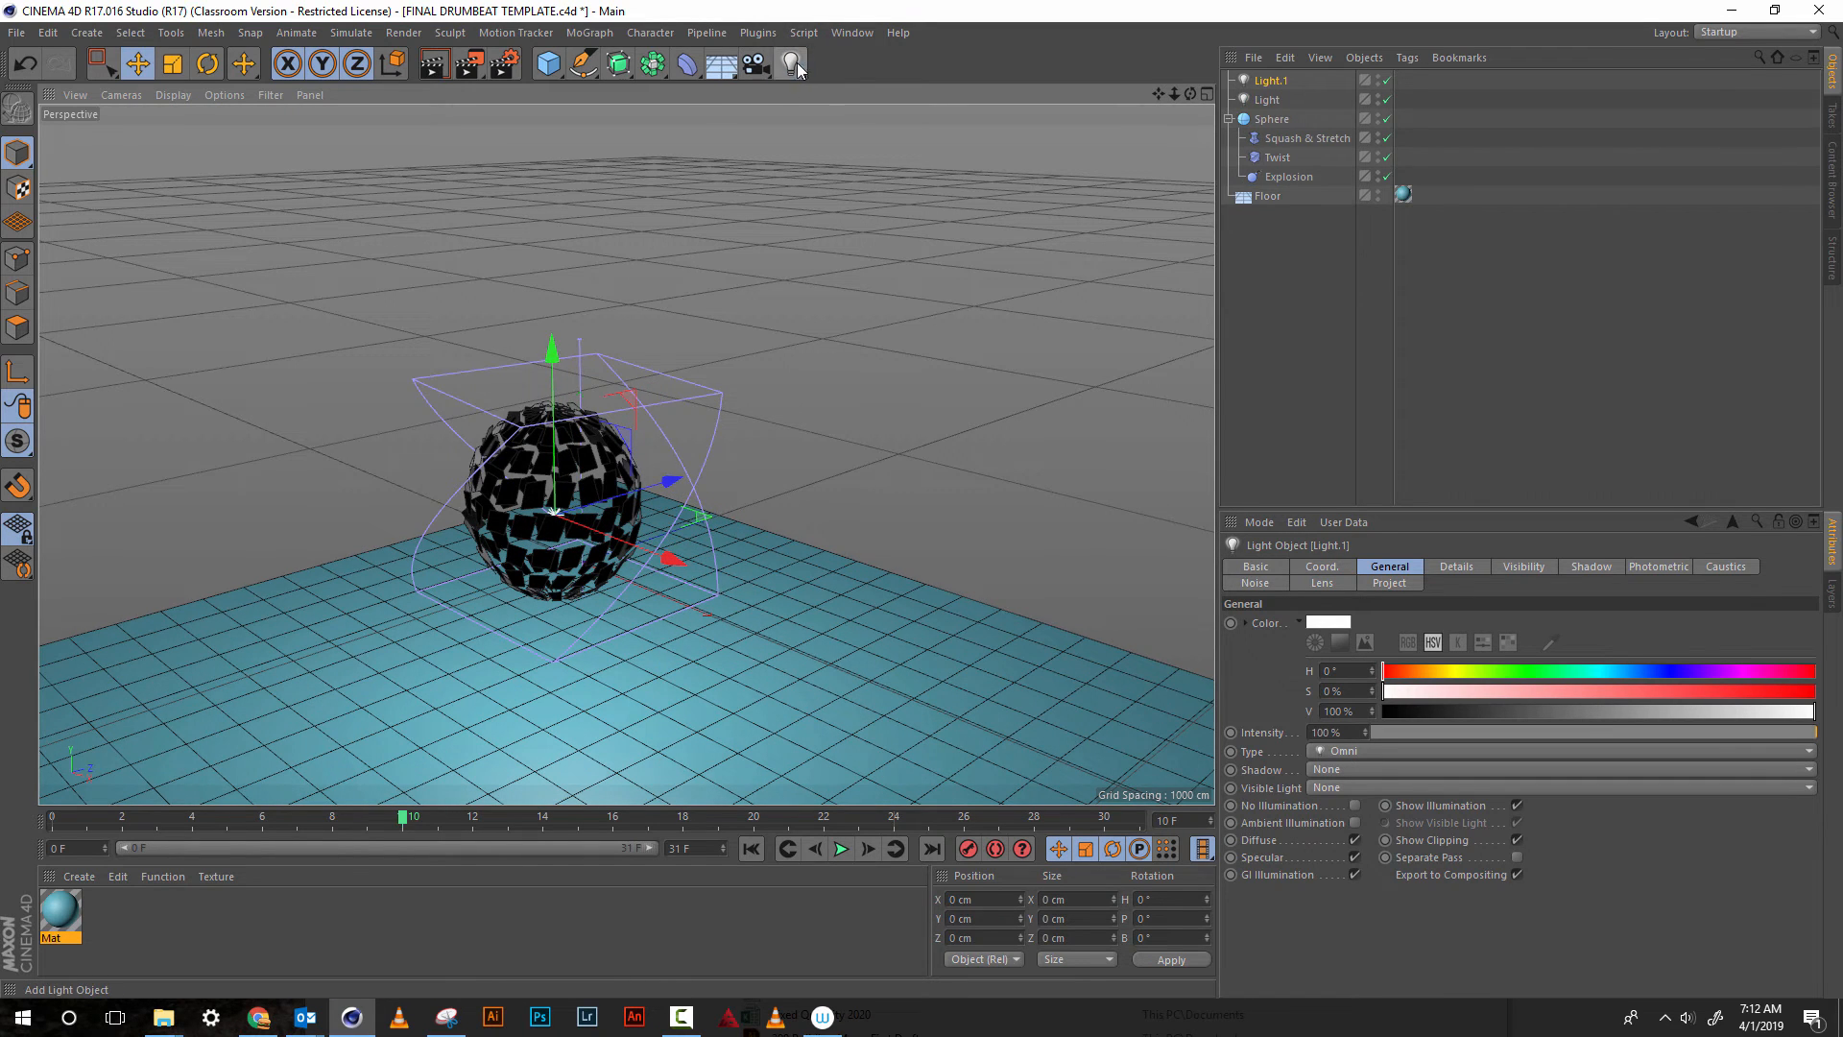
pyautogui.moveTo(553, 404); pyautogui.dragTo(605, 144)
pyautogui.moveTo(641, 295); pyautogui.dragTo(442, 407)
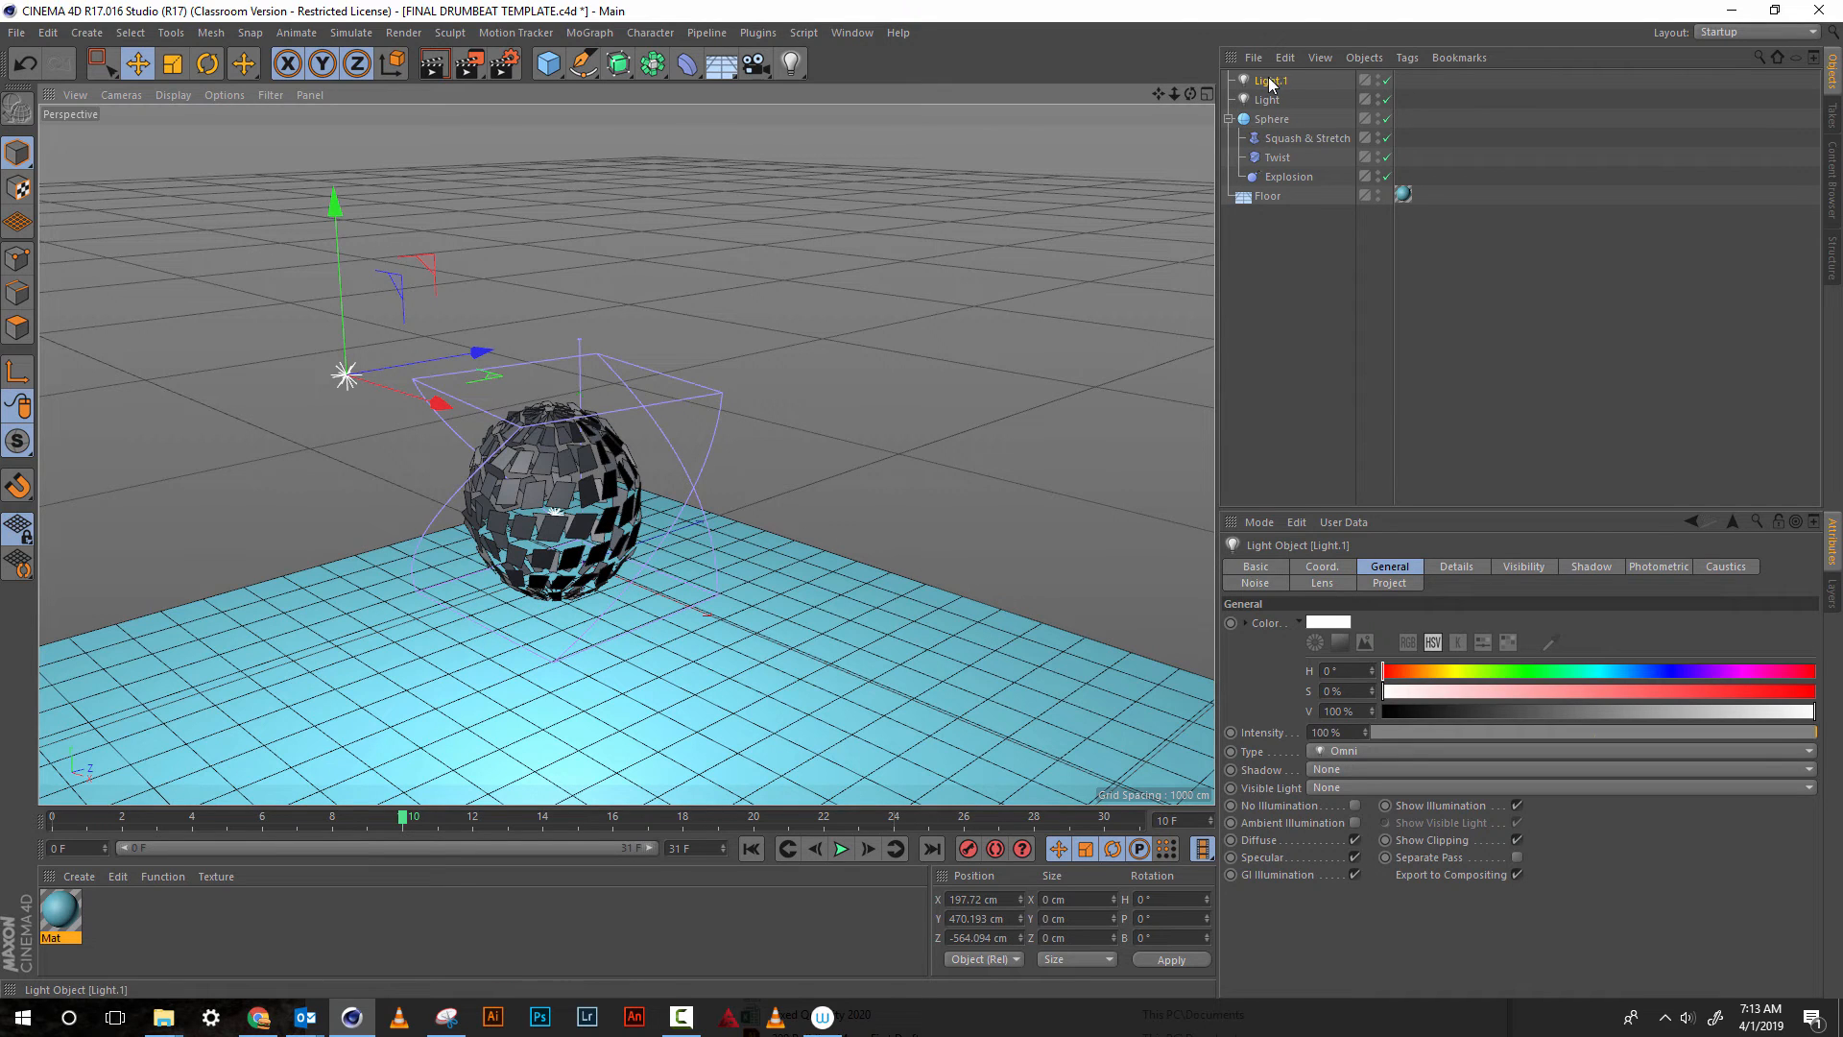
pyautogui.click(1324, 769)
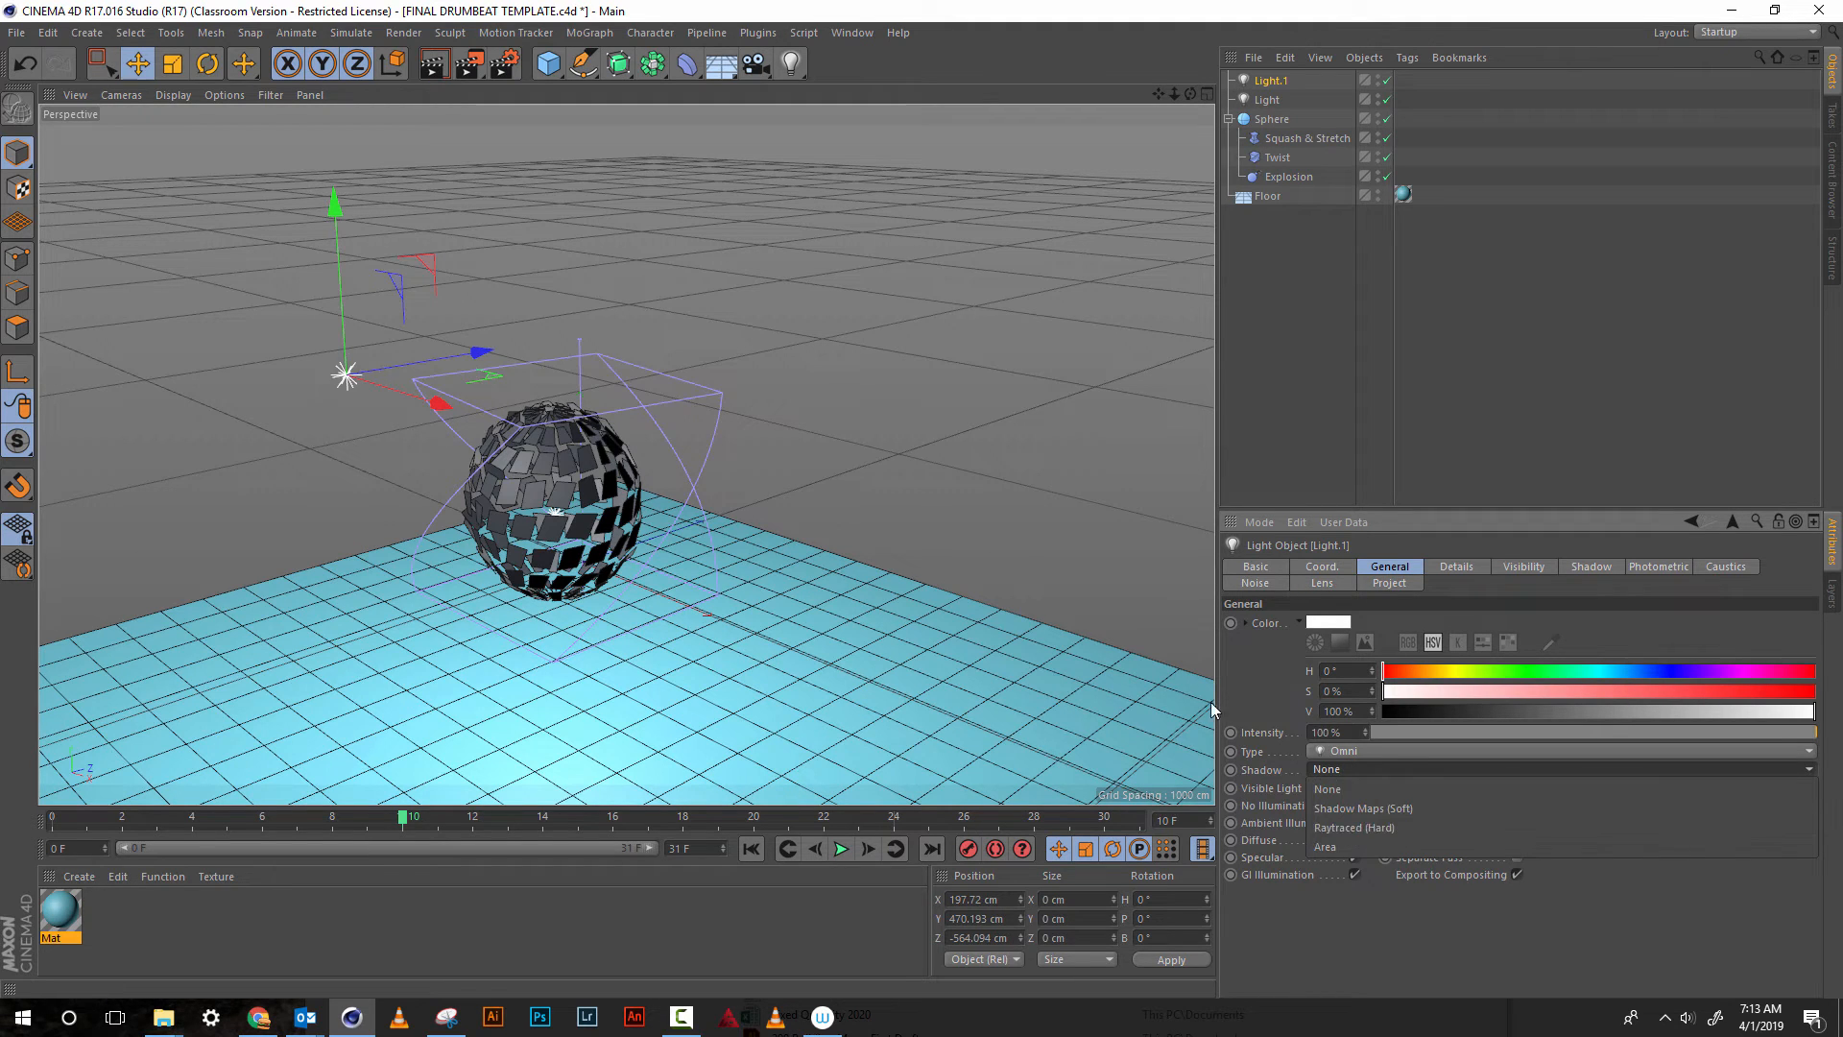
pyautogui.click(1100, 596)
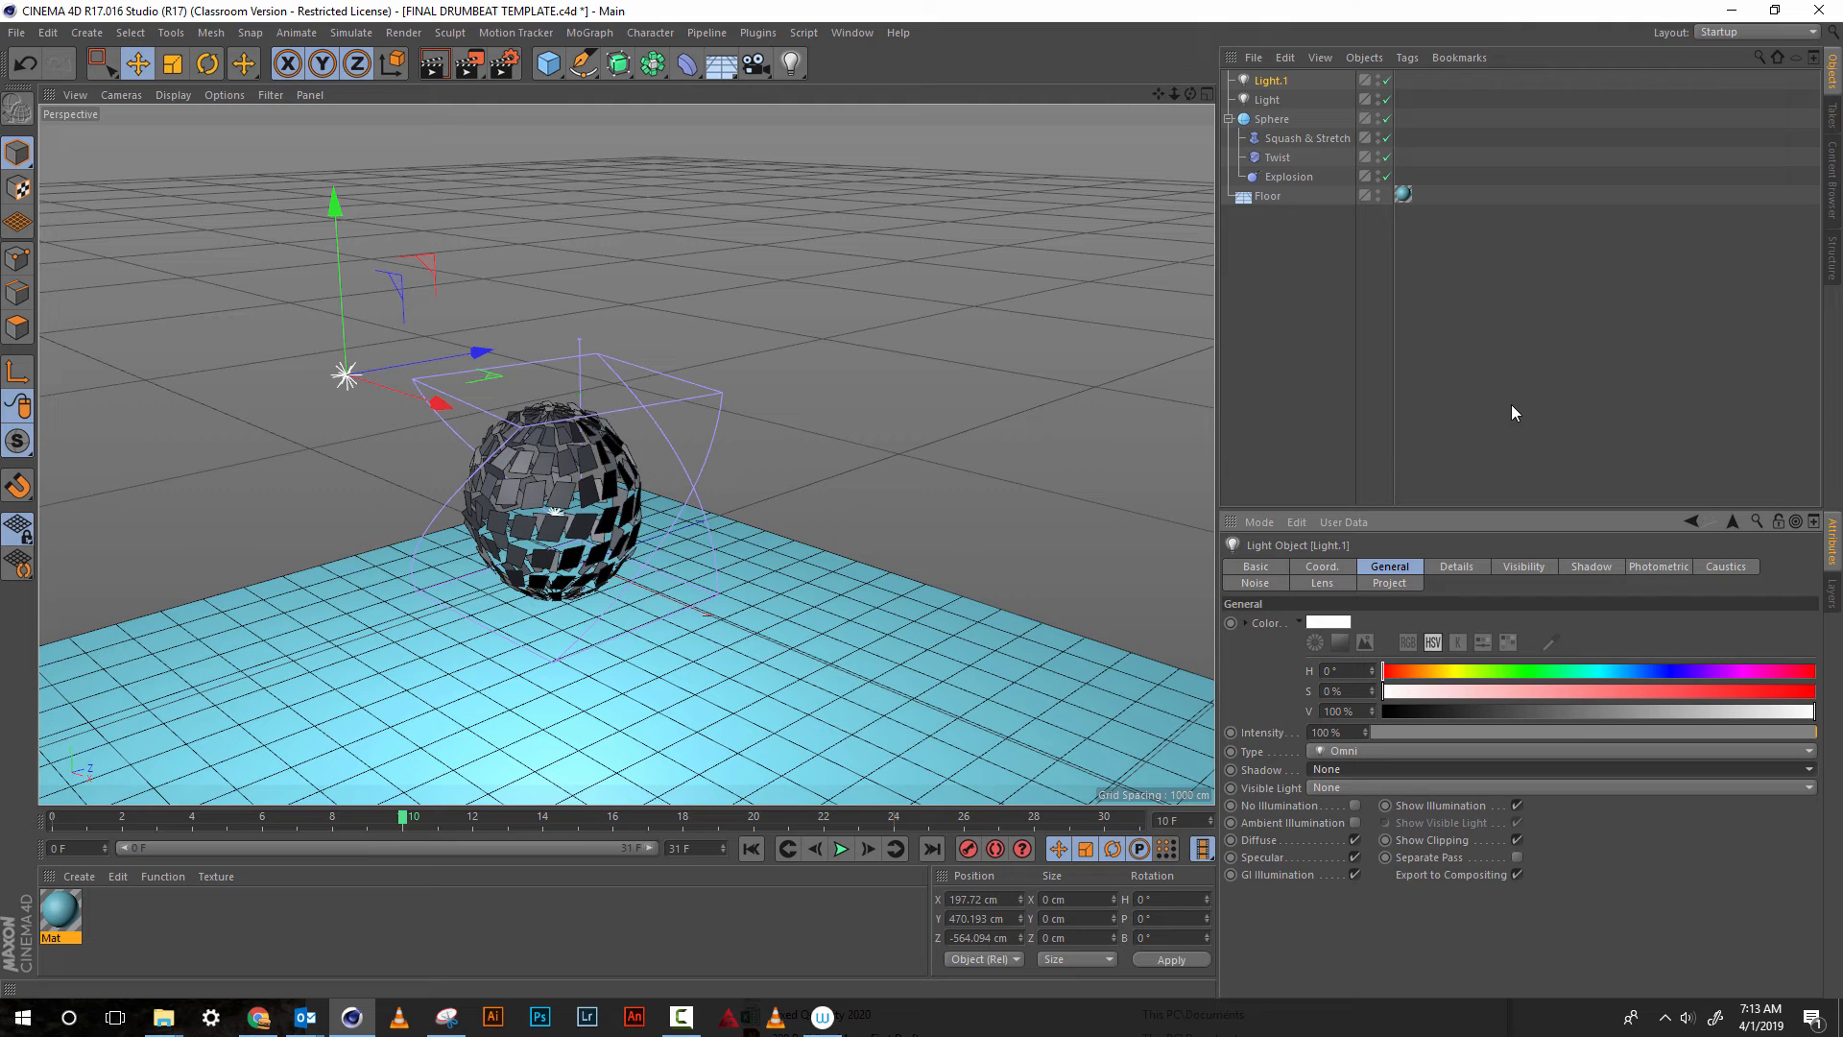
# Apply the Car Paint - Cherry Metallic material from the Visualize presets in the Content Browser to the sphere
pyautogui.click(1832, 192)
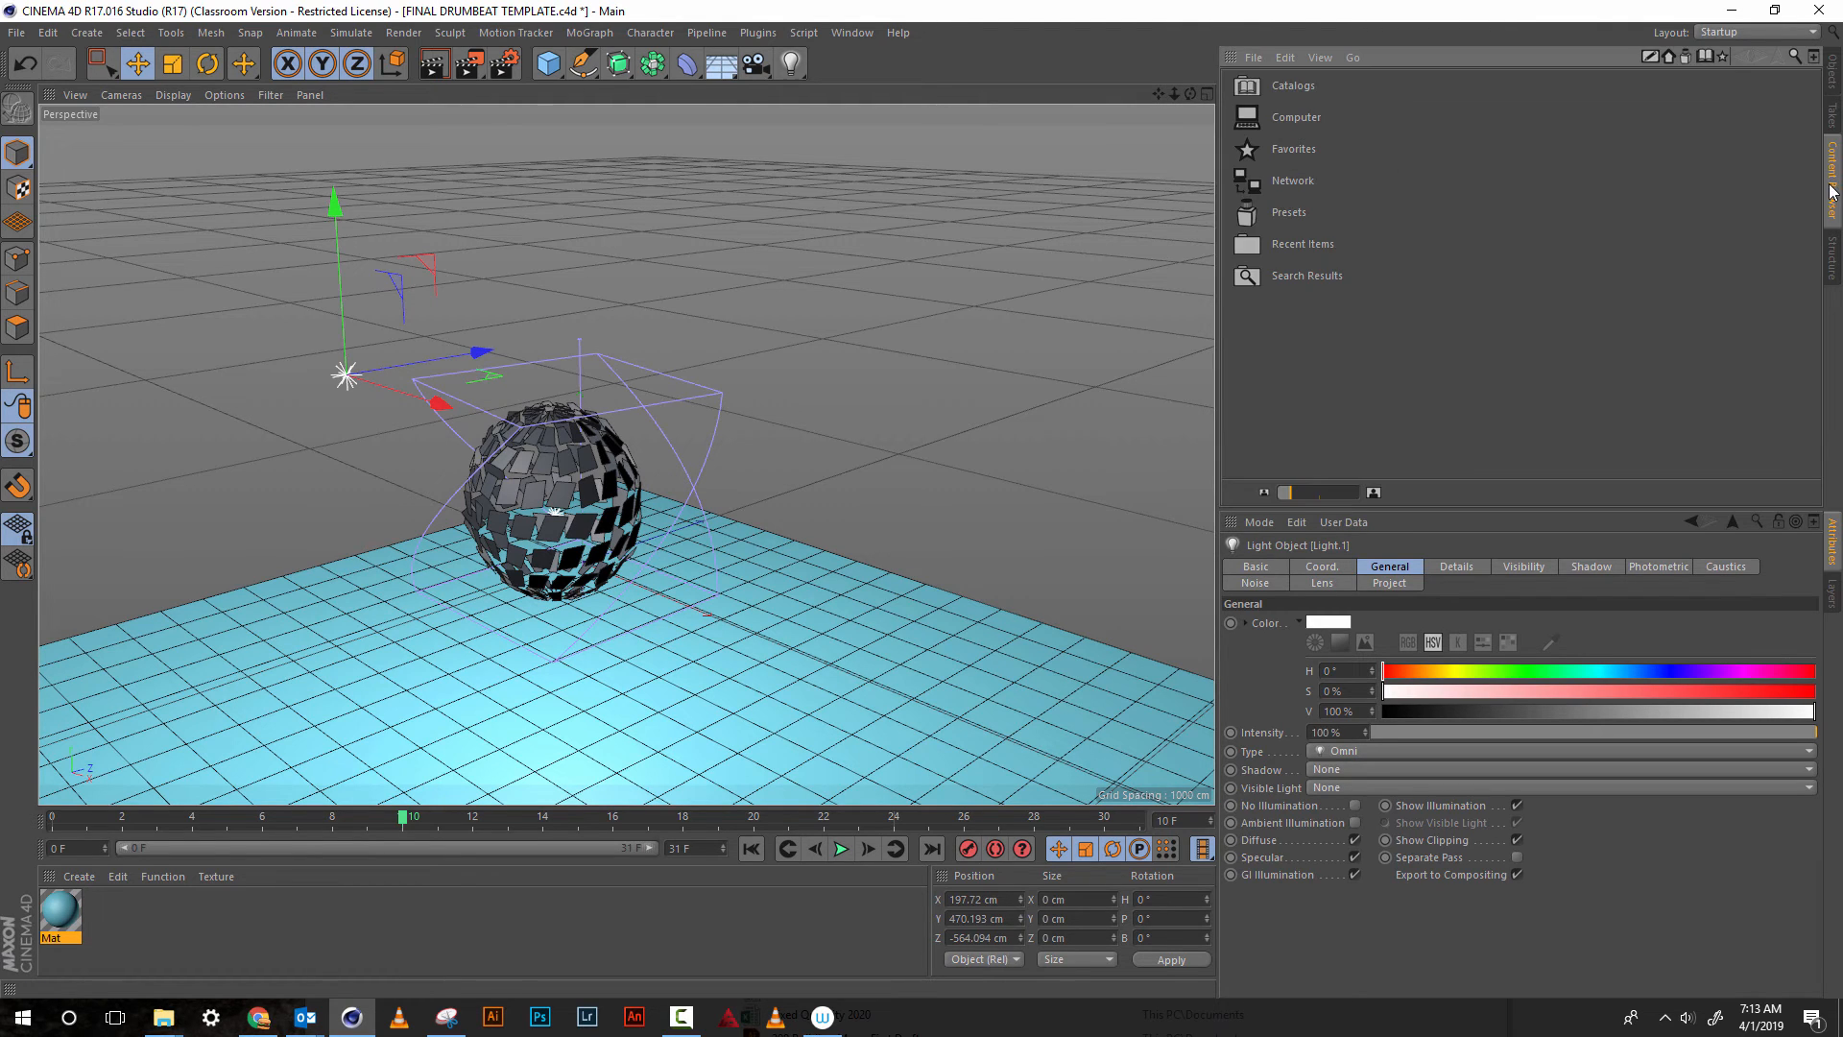
pyautogui.click(1297, 217)
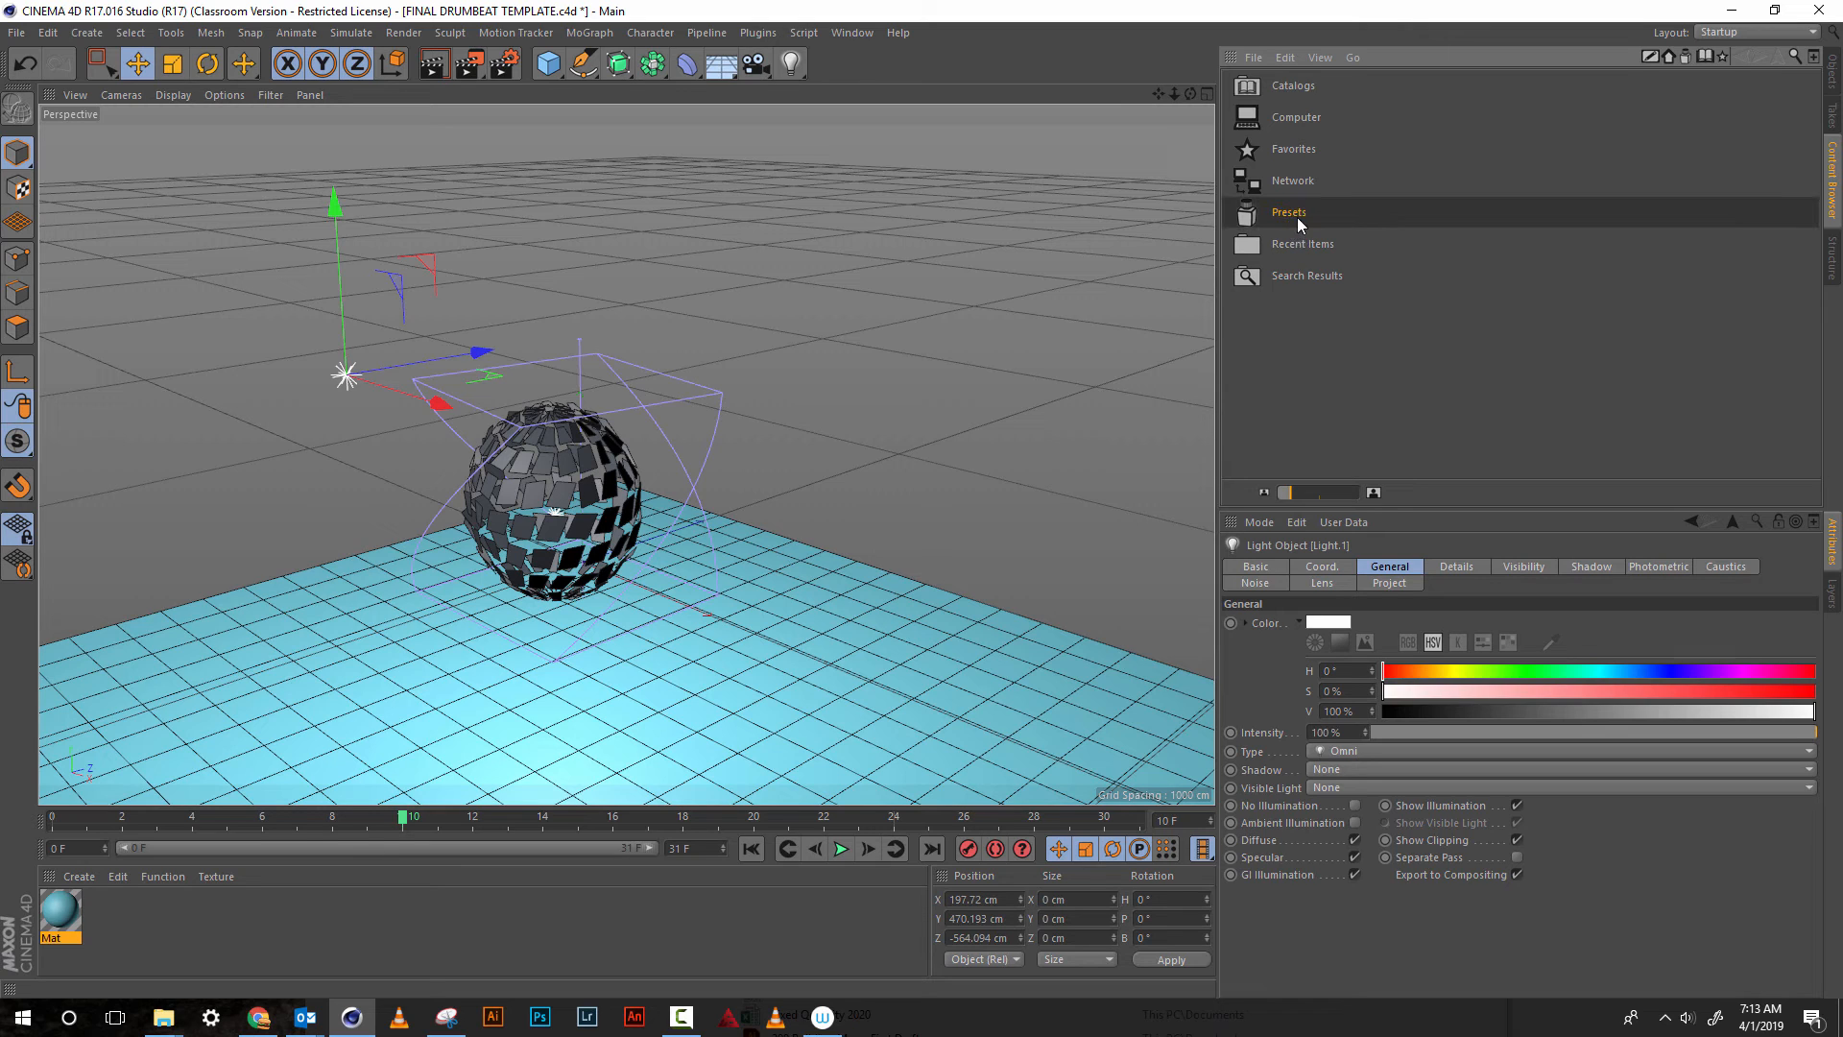
pyautogui.doubleClick(1299, 217)
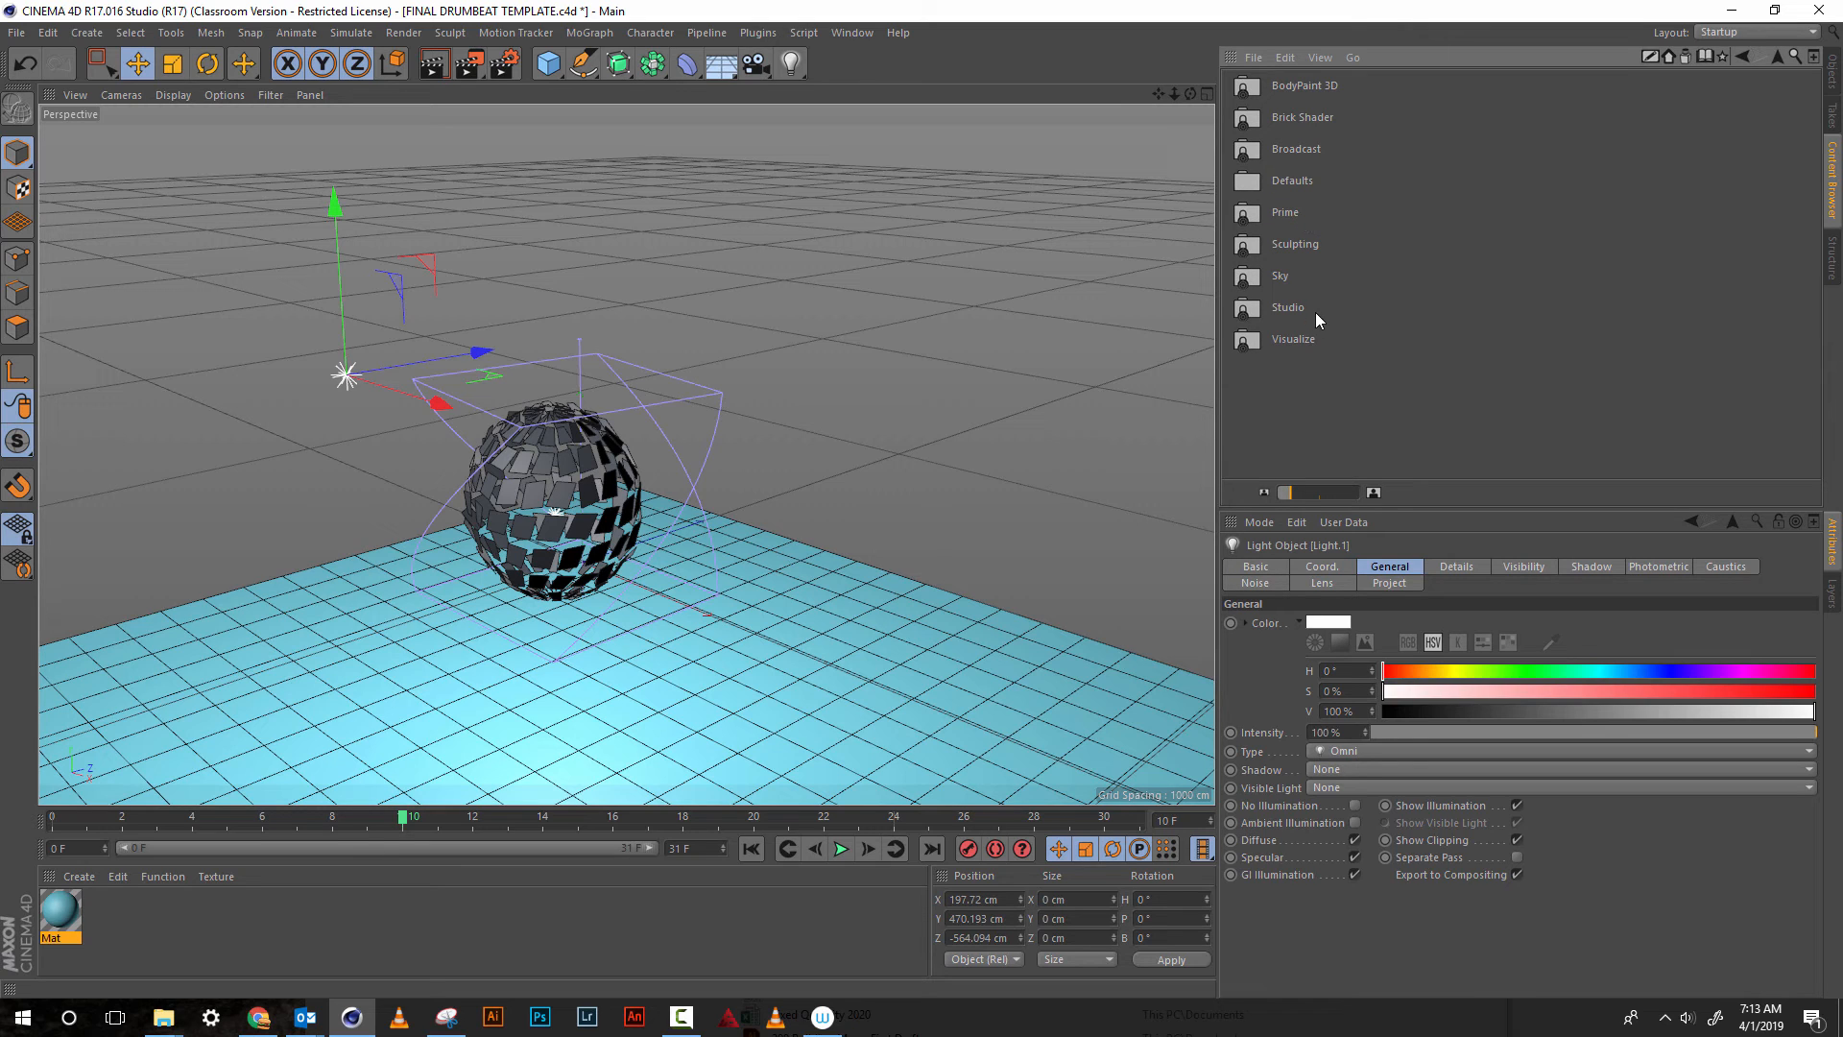
pyautogui.doubleClick(1306, 340)
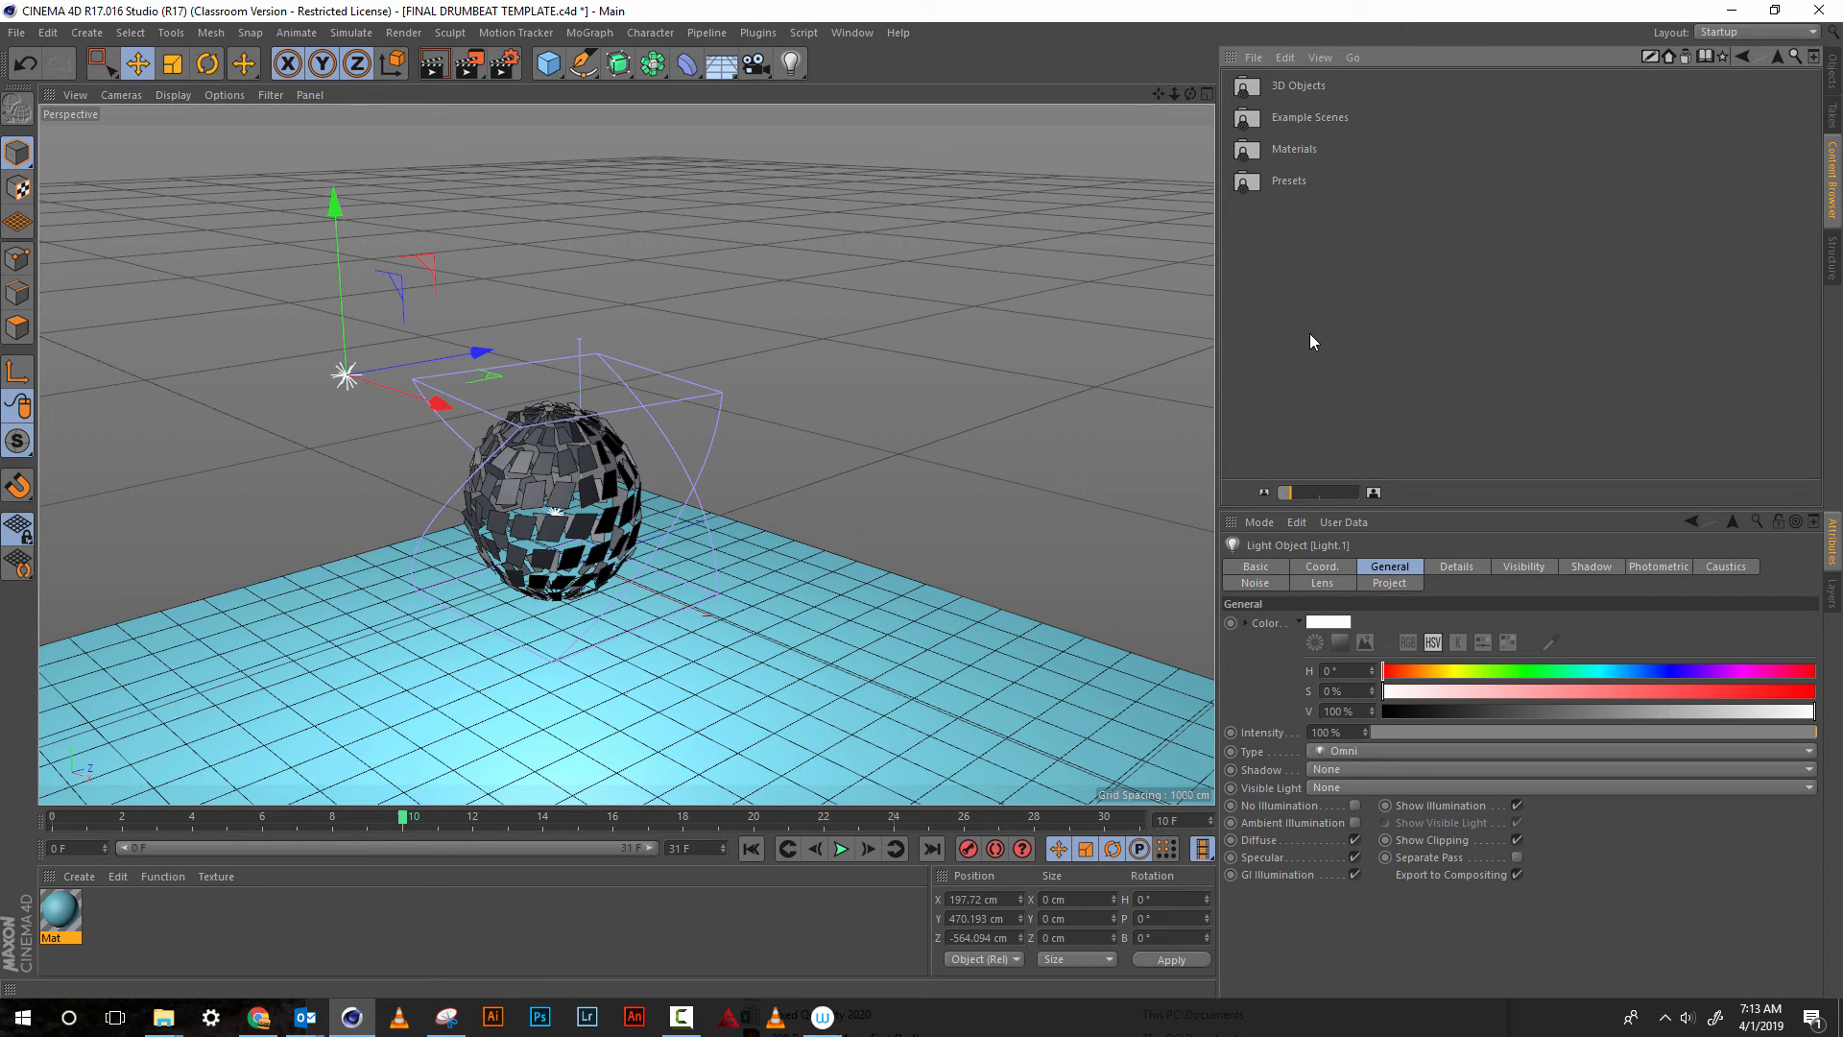
pyautogui.doubleClick(1291, 148)
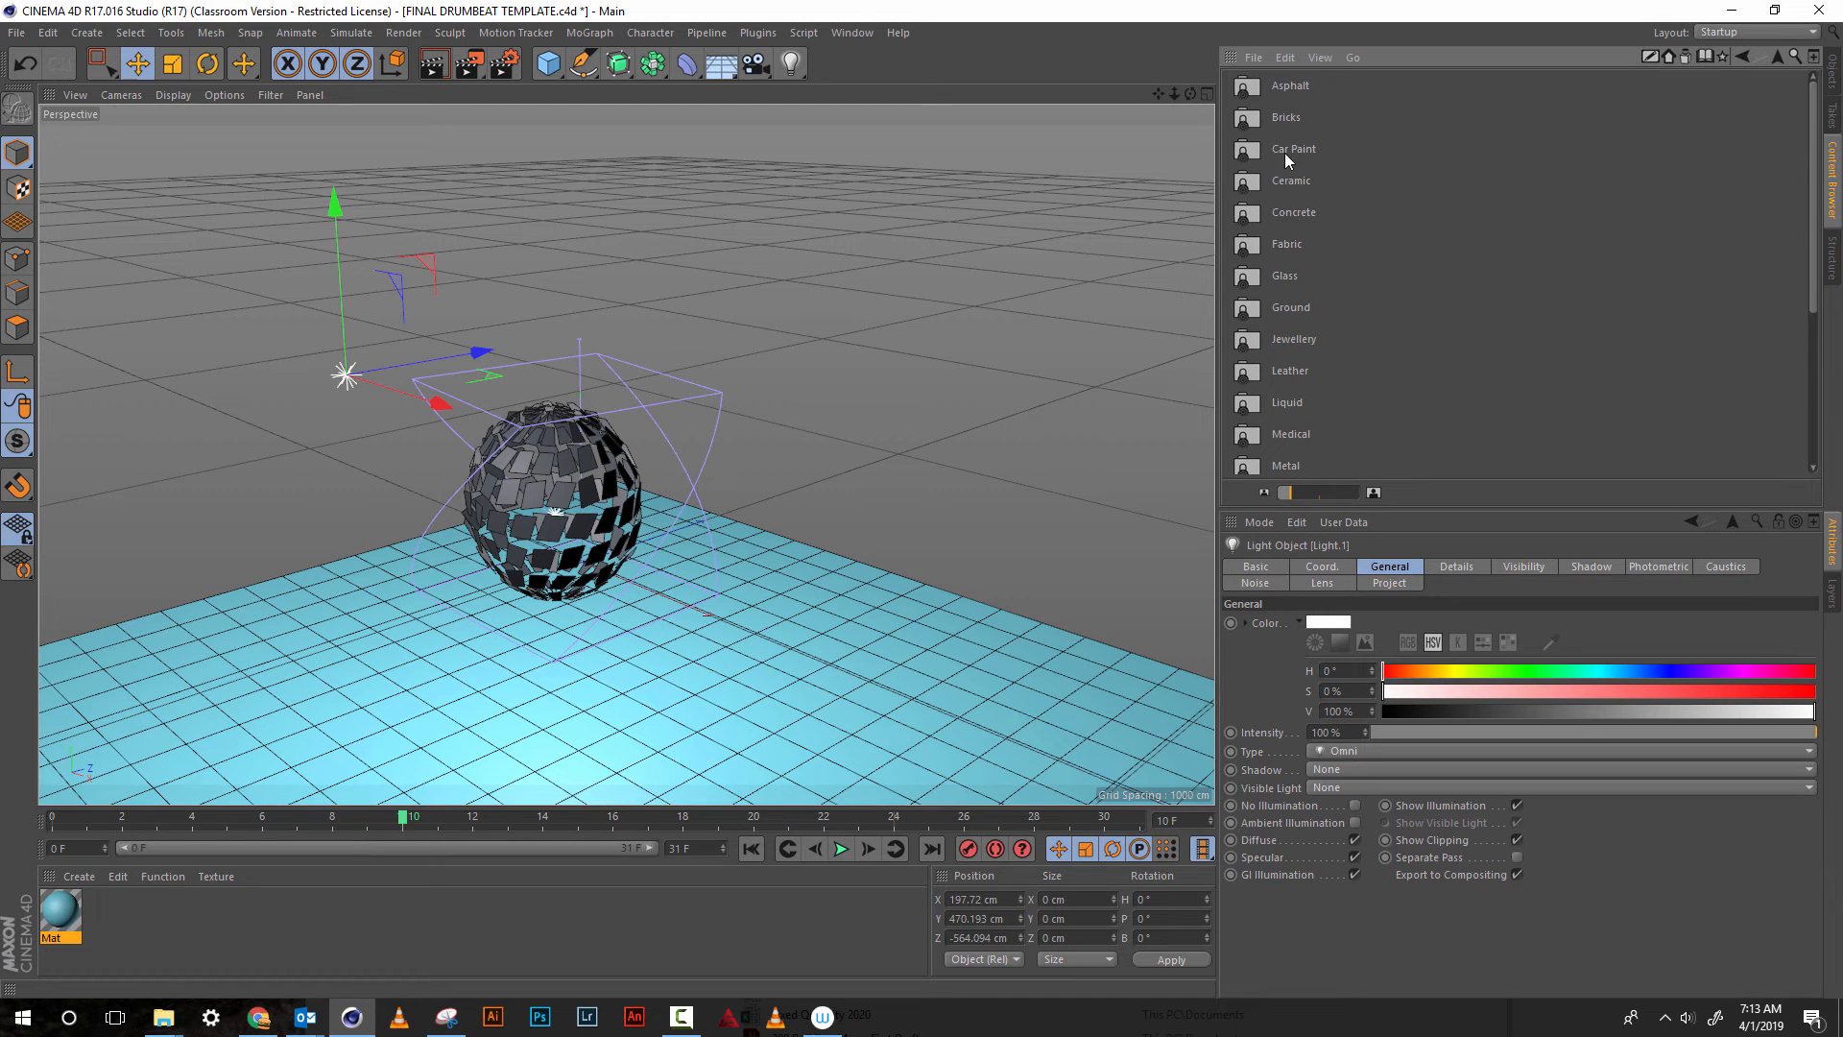
pyautogui.doubleClick(1292, 148)
pyautogui.moveTo(1292, 180); pyautogui.dragTo(1172, 188)
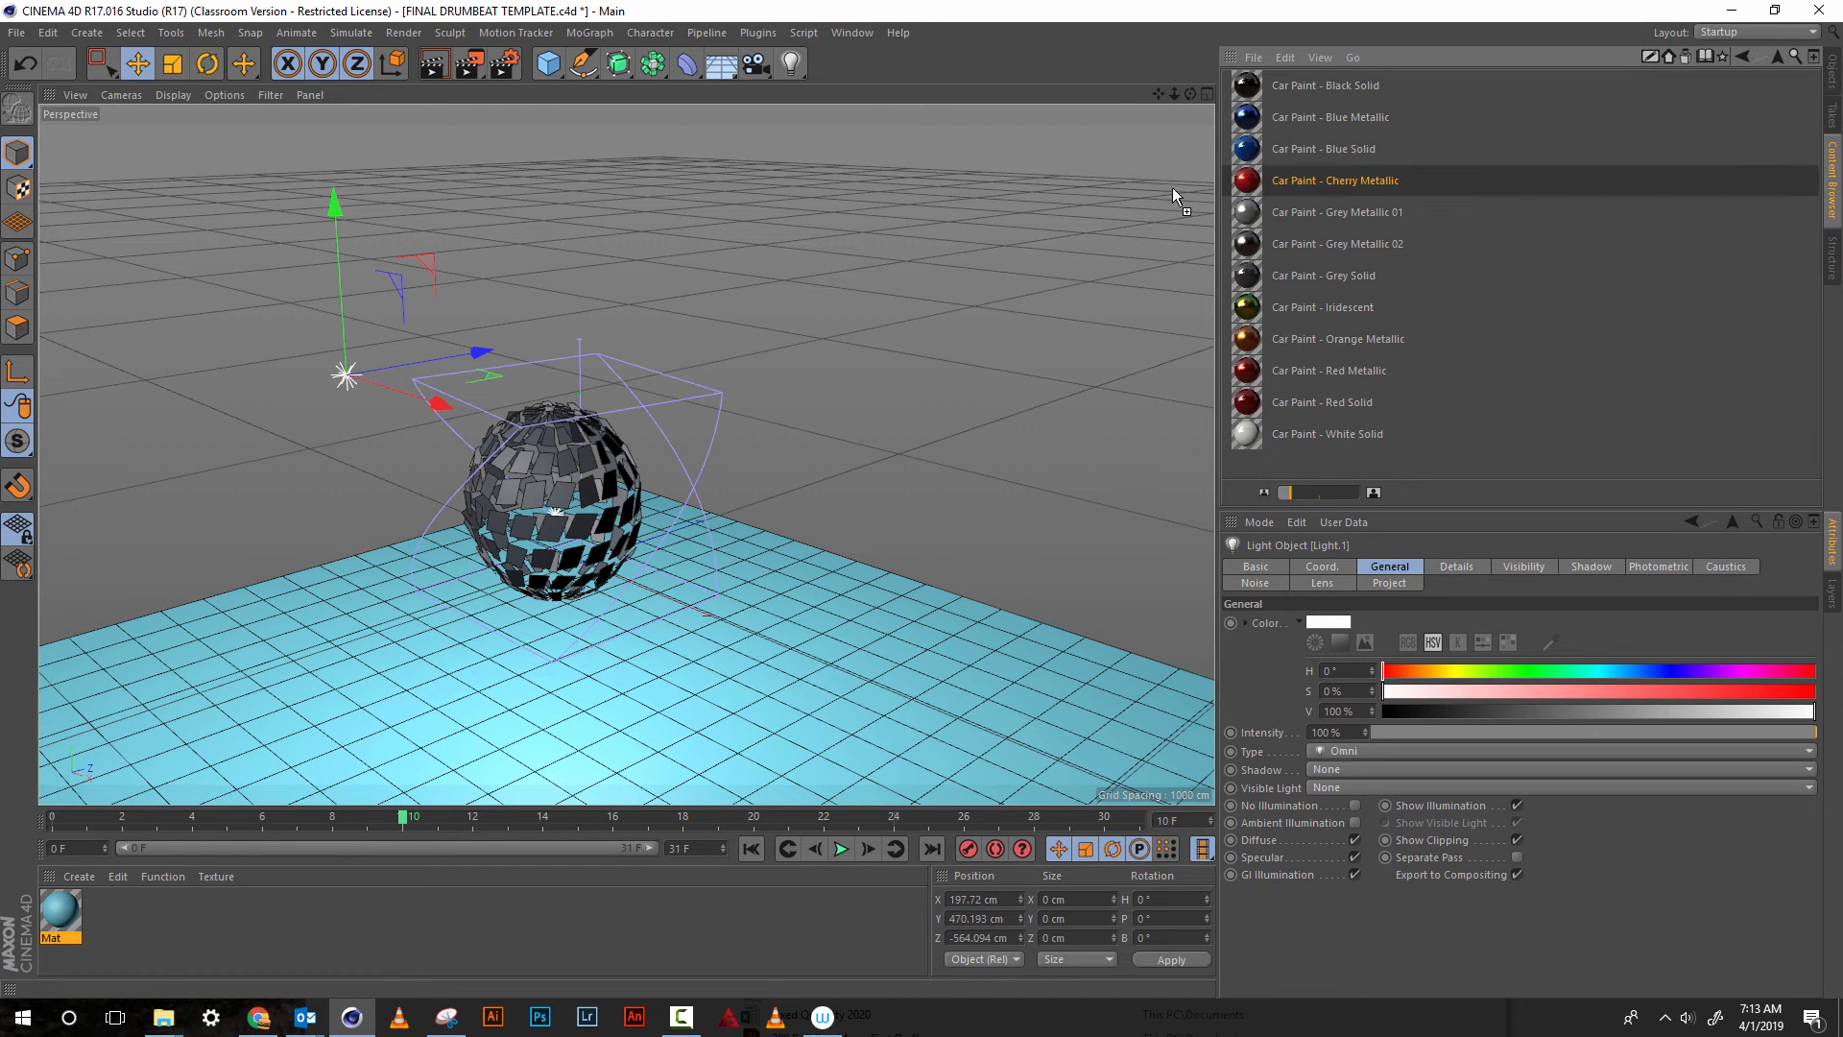
pyautogui.moveTo(661, 459); pyautogui.dragTo(591, 493)
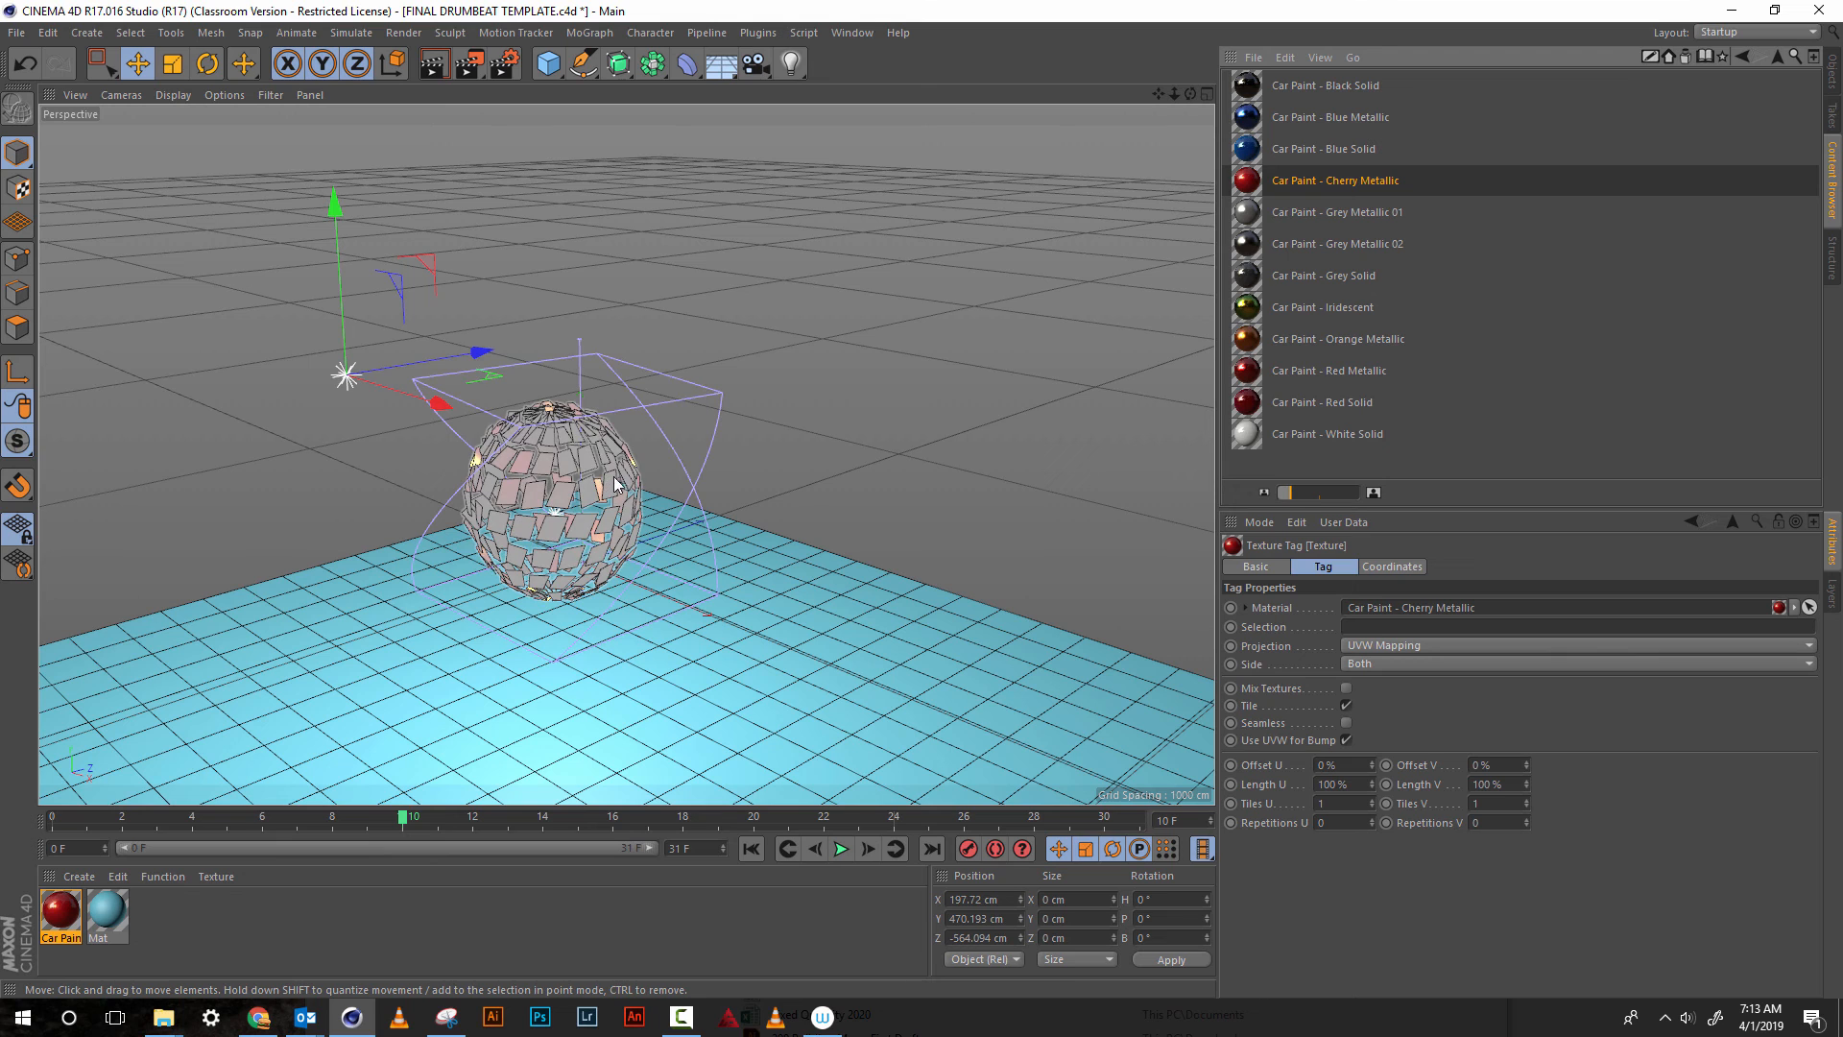
# Render the view to check the sphere's car paint, and inspect the sphere from a closer, lower angle
pyautogui.click(432, 64)
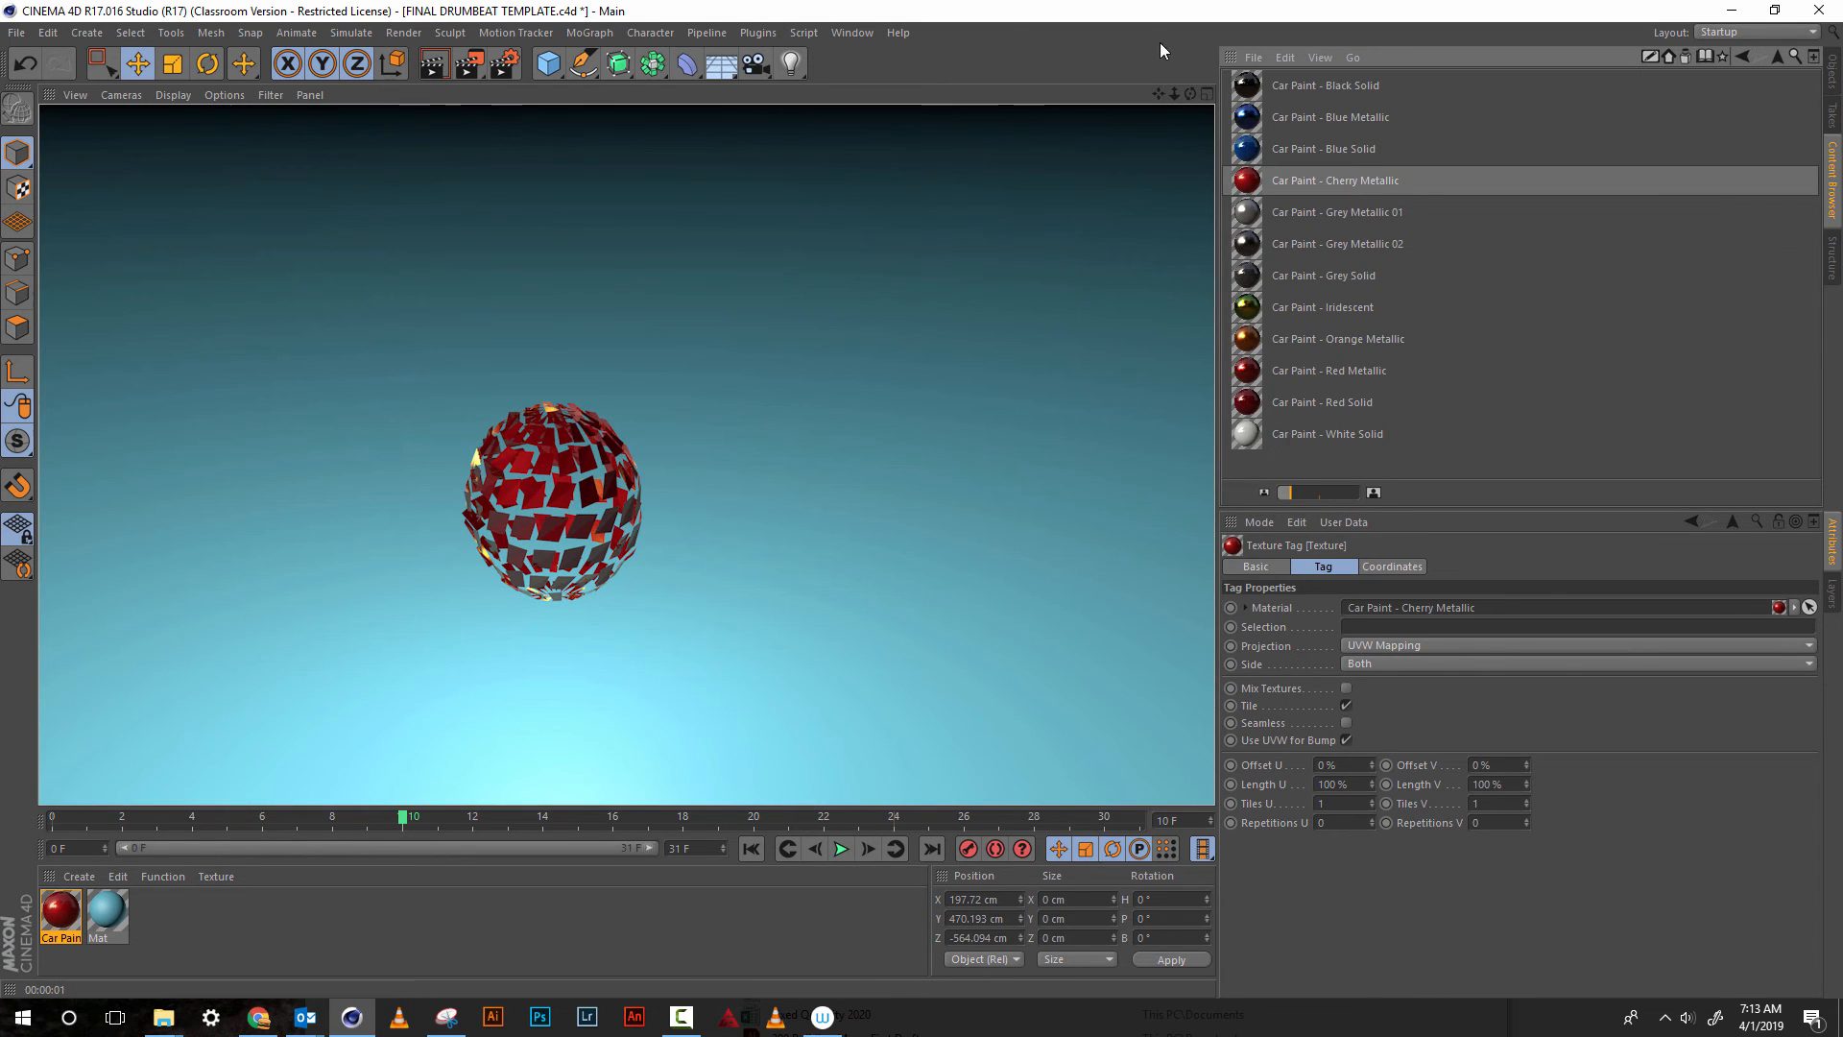
pyautogui.click(1178, 94)
pyautogui.moveTo(1191, 94); pyautogui.dragTo(1175, 31)
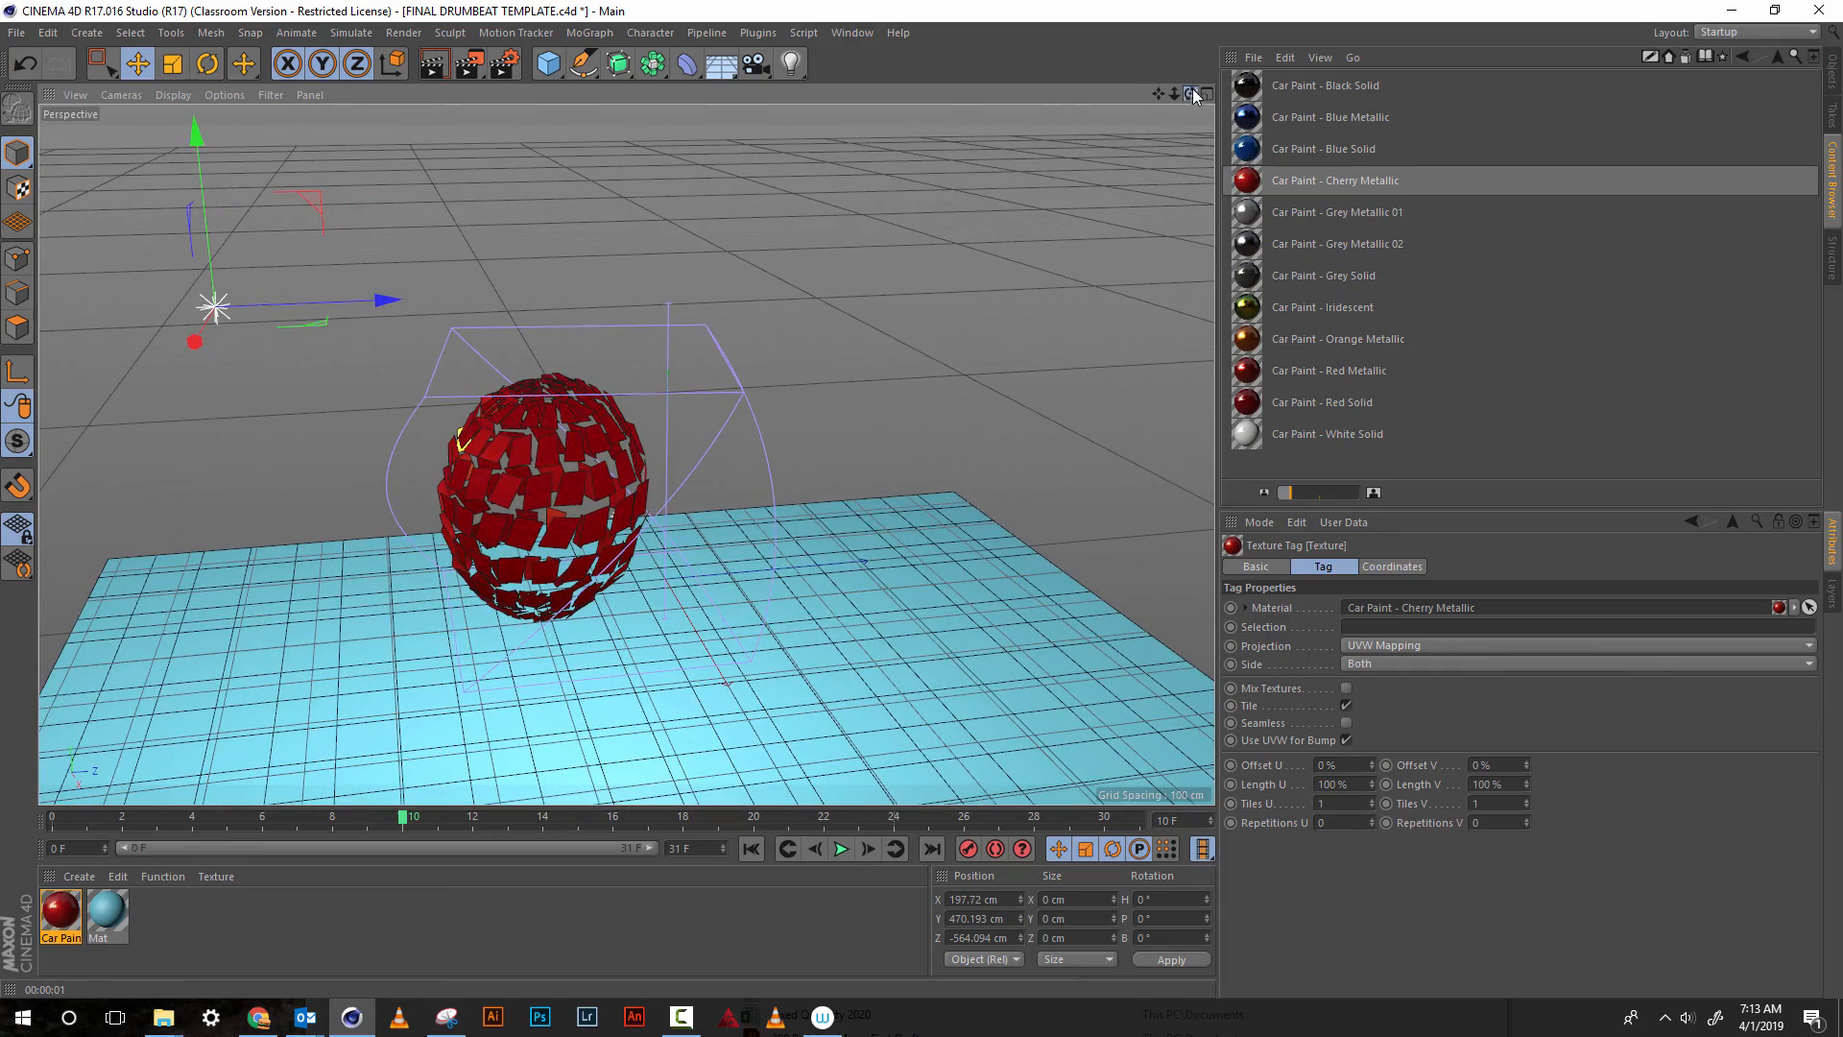
pyautogui.moveTo(1195, 96)
pyautogui.mouseDown()
pyautogui.moveTo(1215, 75)
pyautogui.moveTo(1179, 78)
pyautogui.mouseUp()
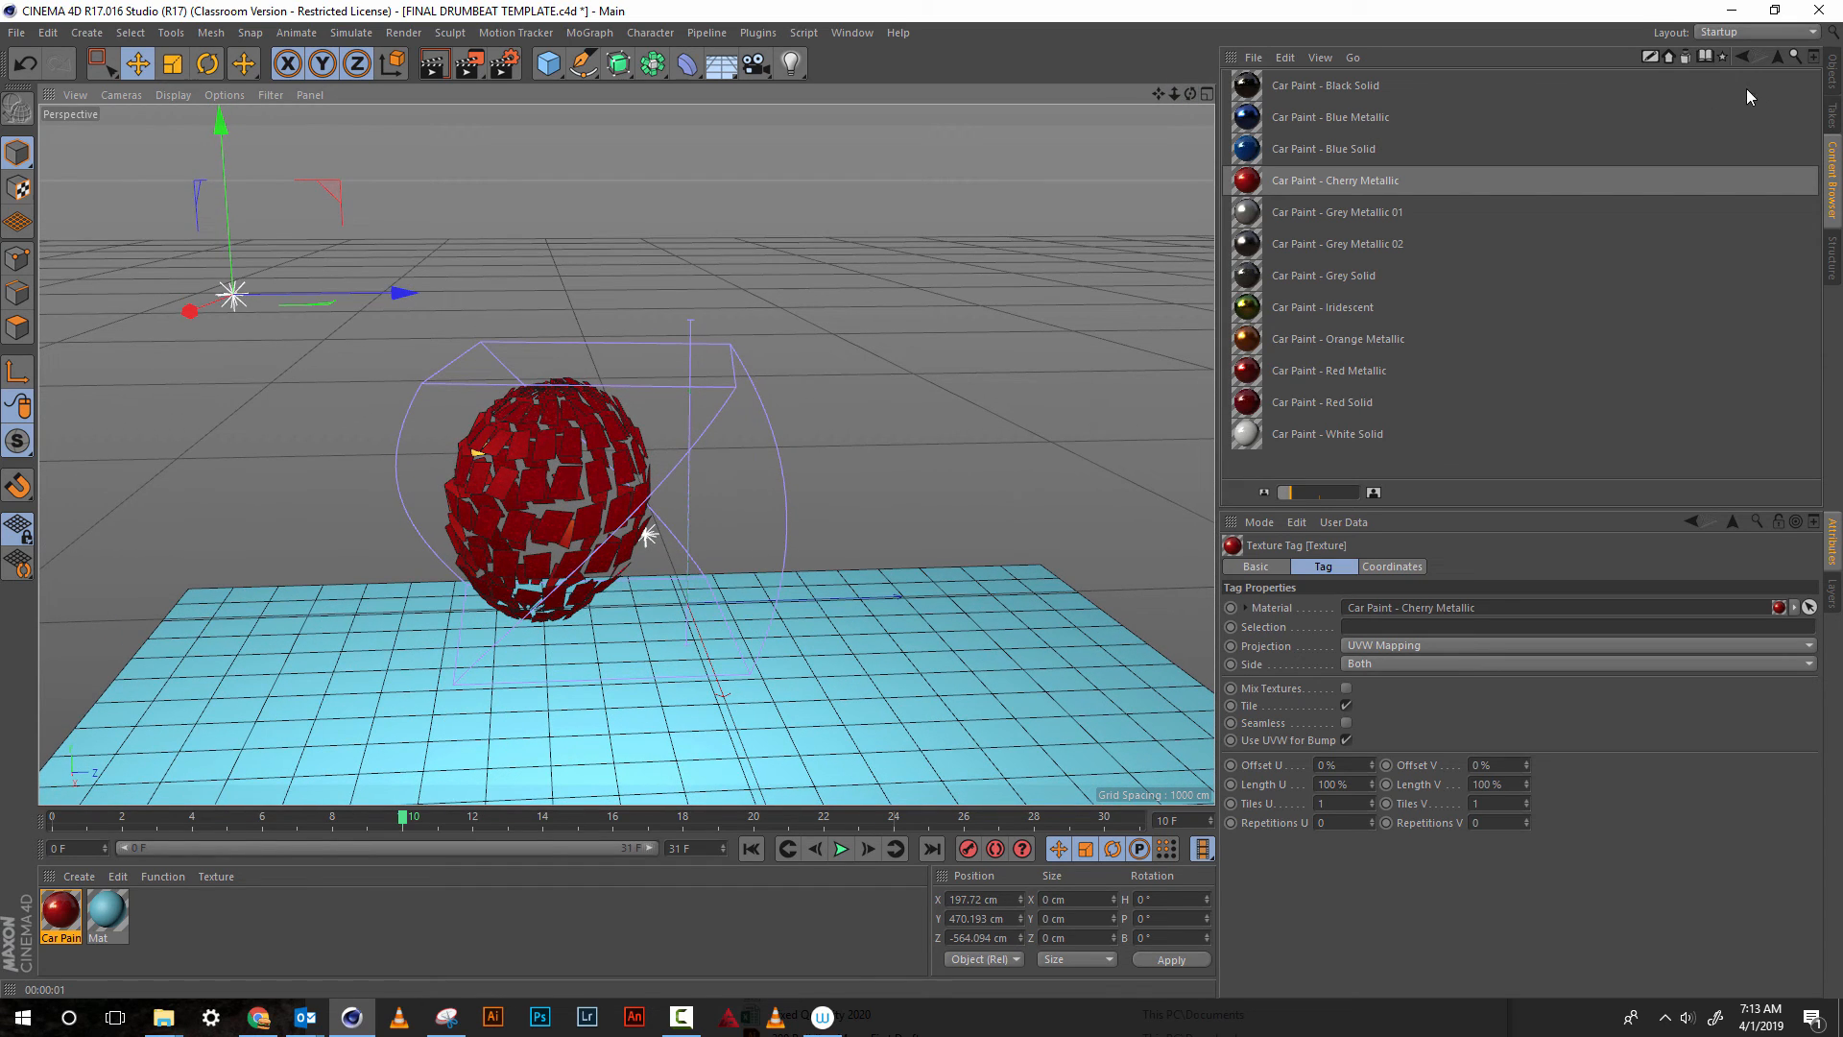
pyautogui.click(1833, 82)
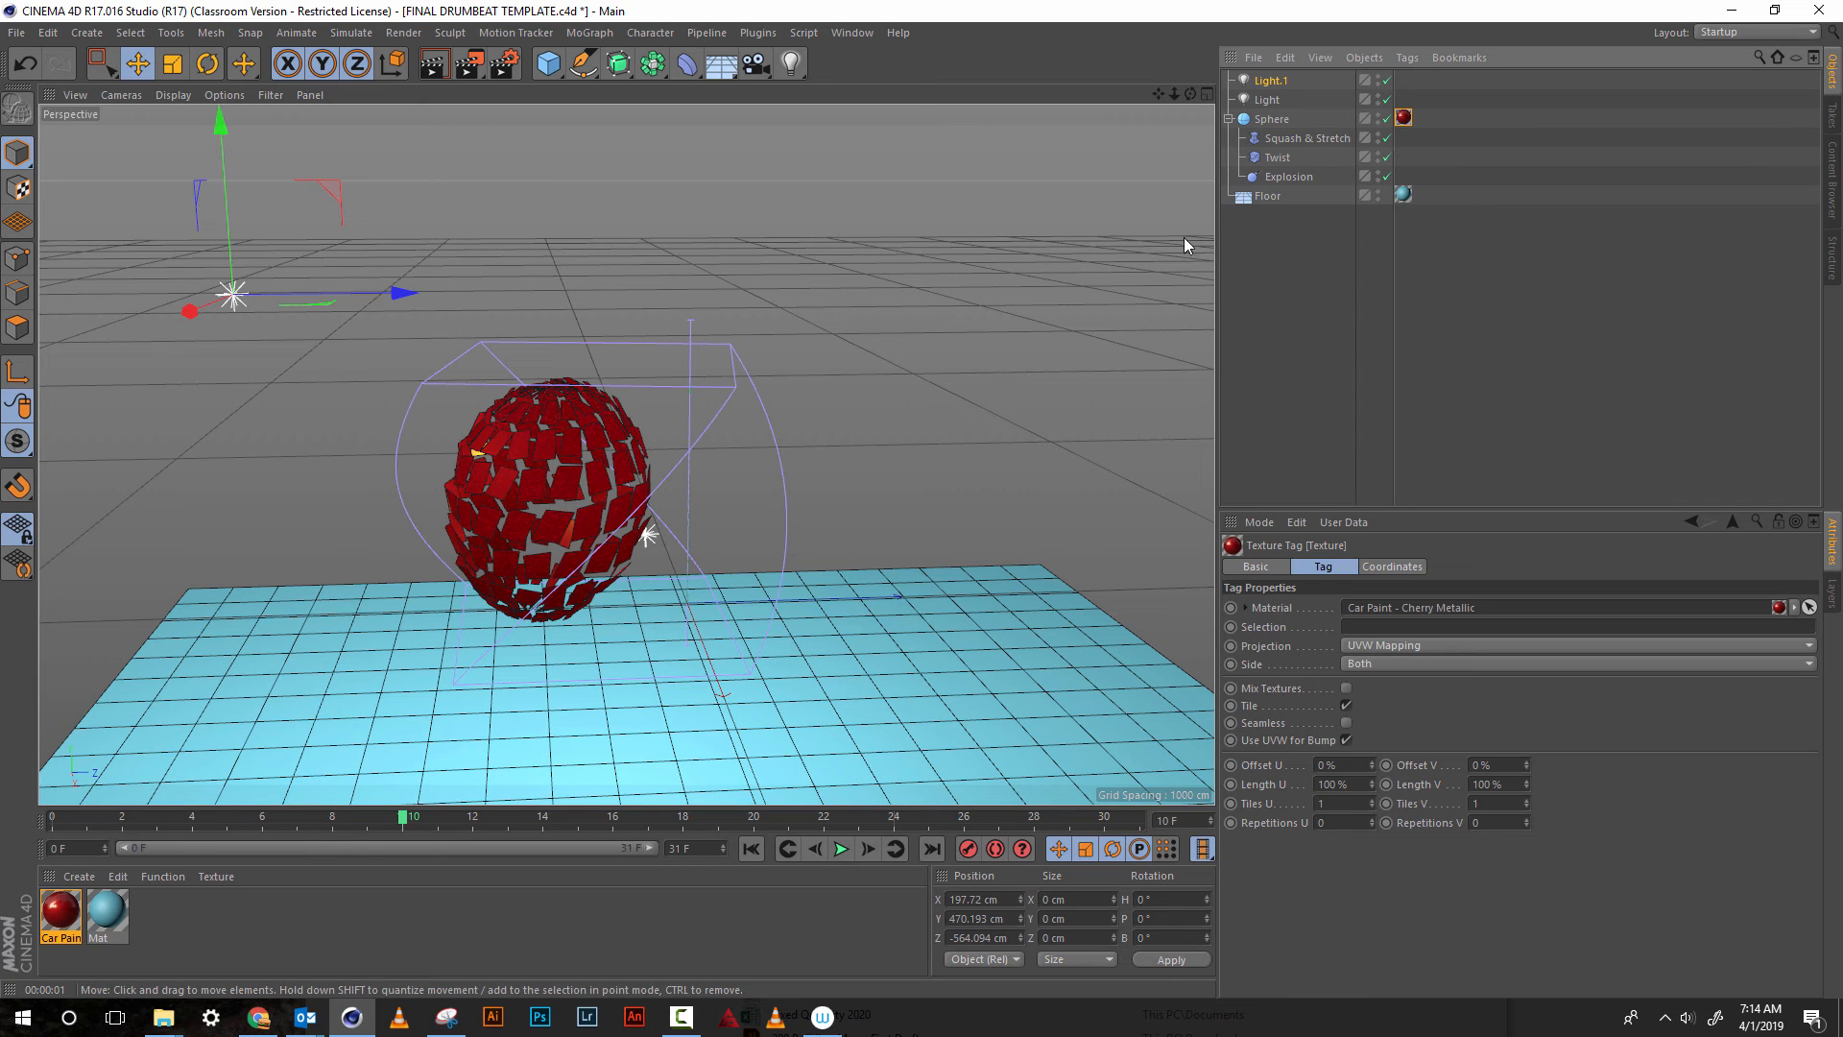
# Add the animation project to the Render Queue, saving the project's changes first
pyautogui.click(402, 35)
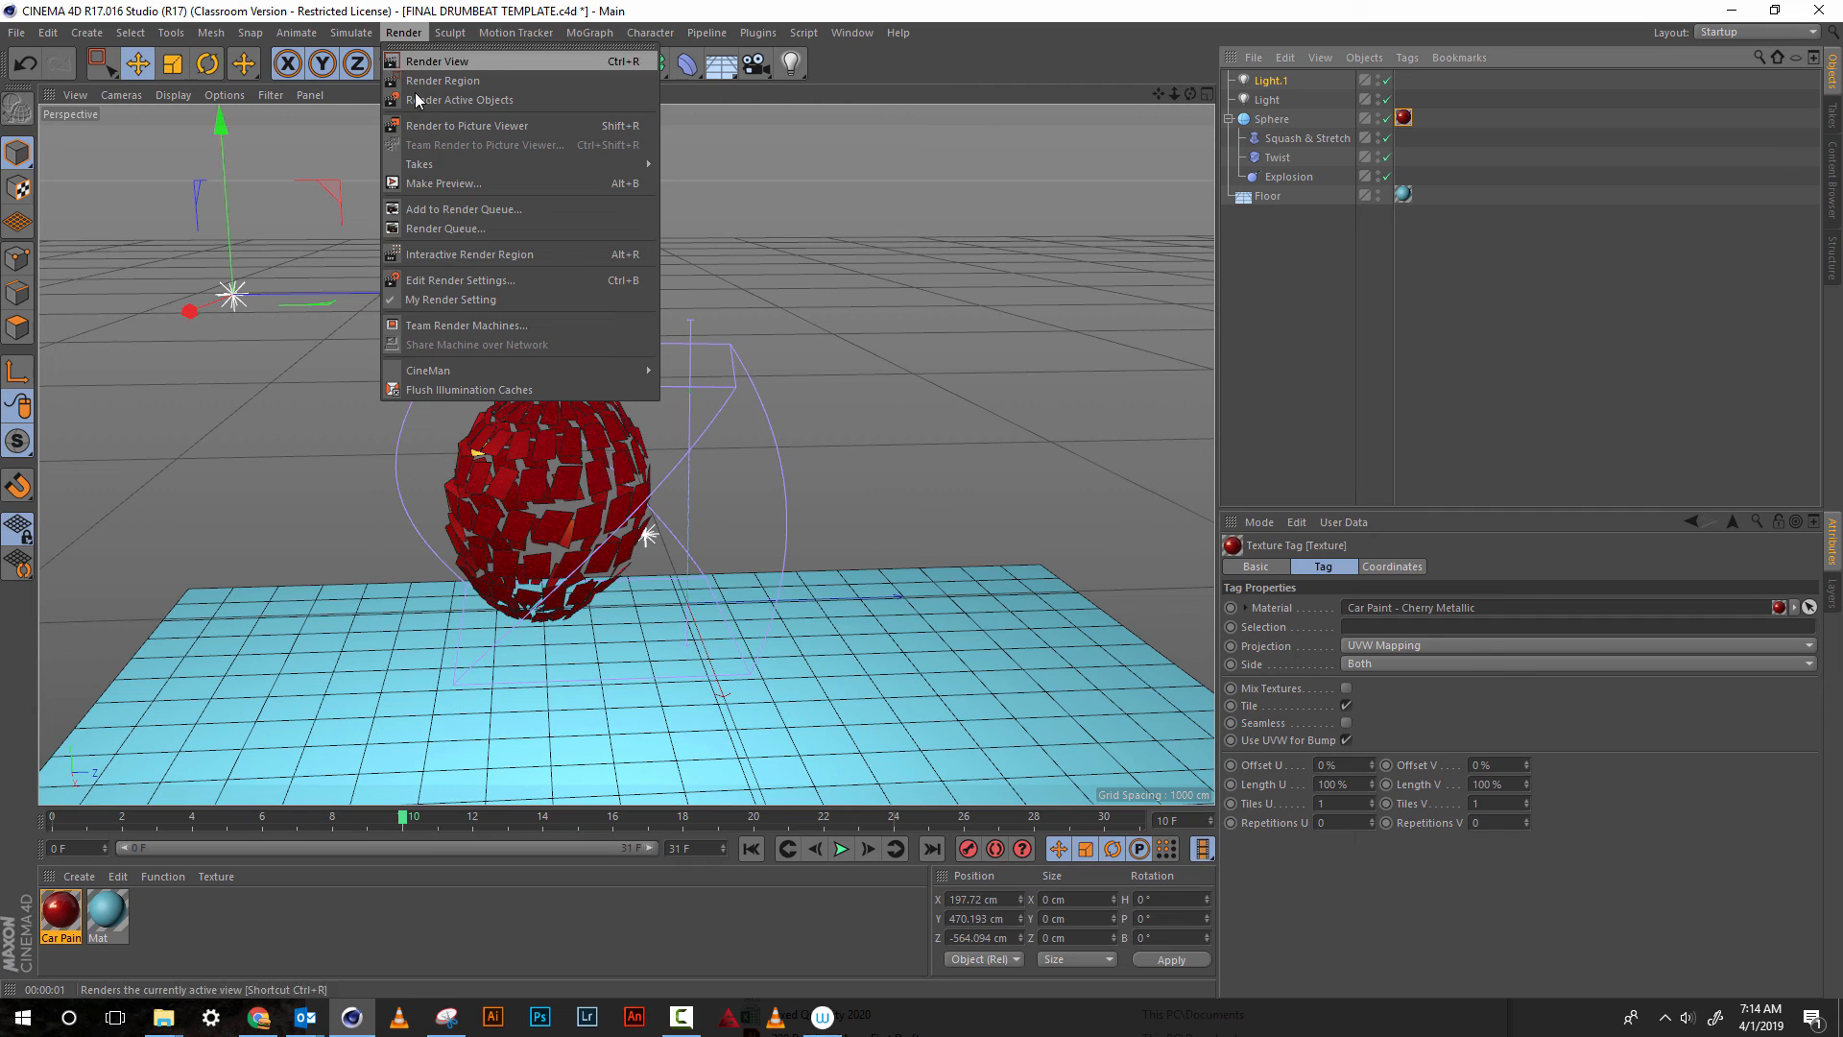
pyautogui.click(434, 209)
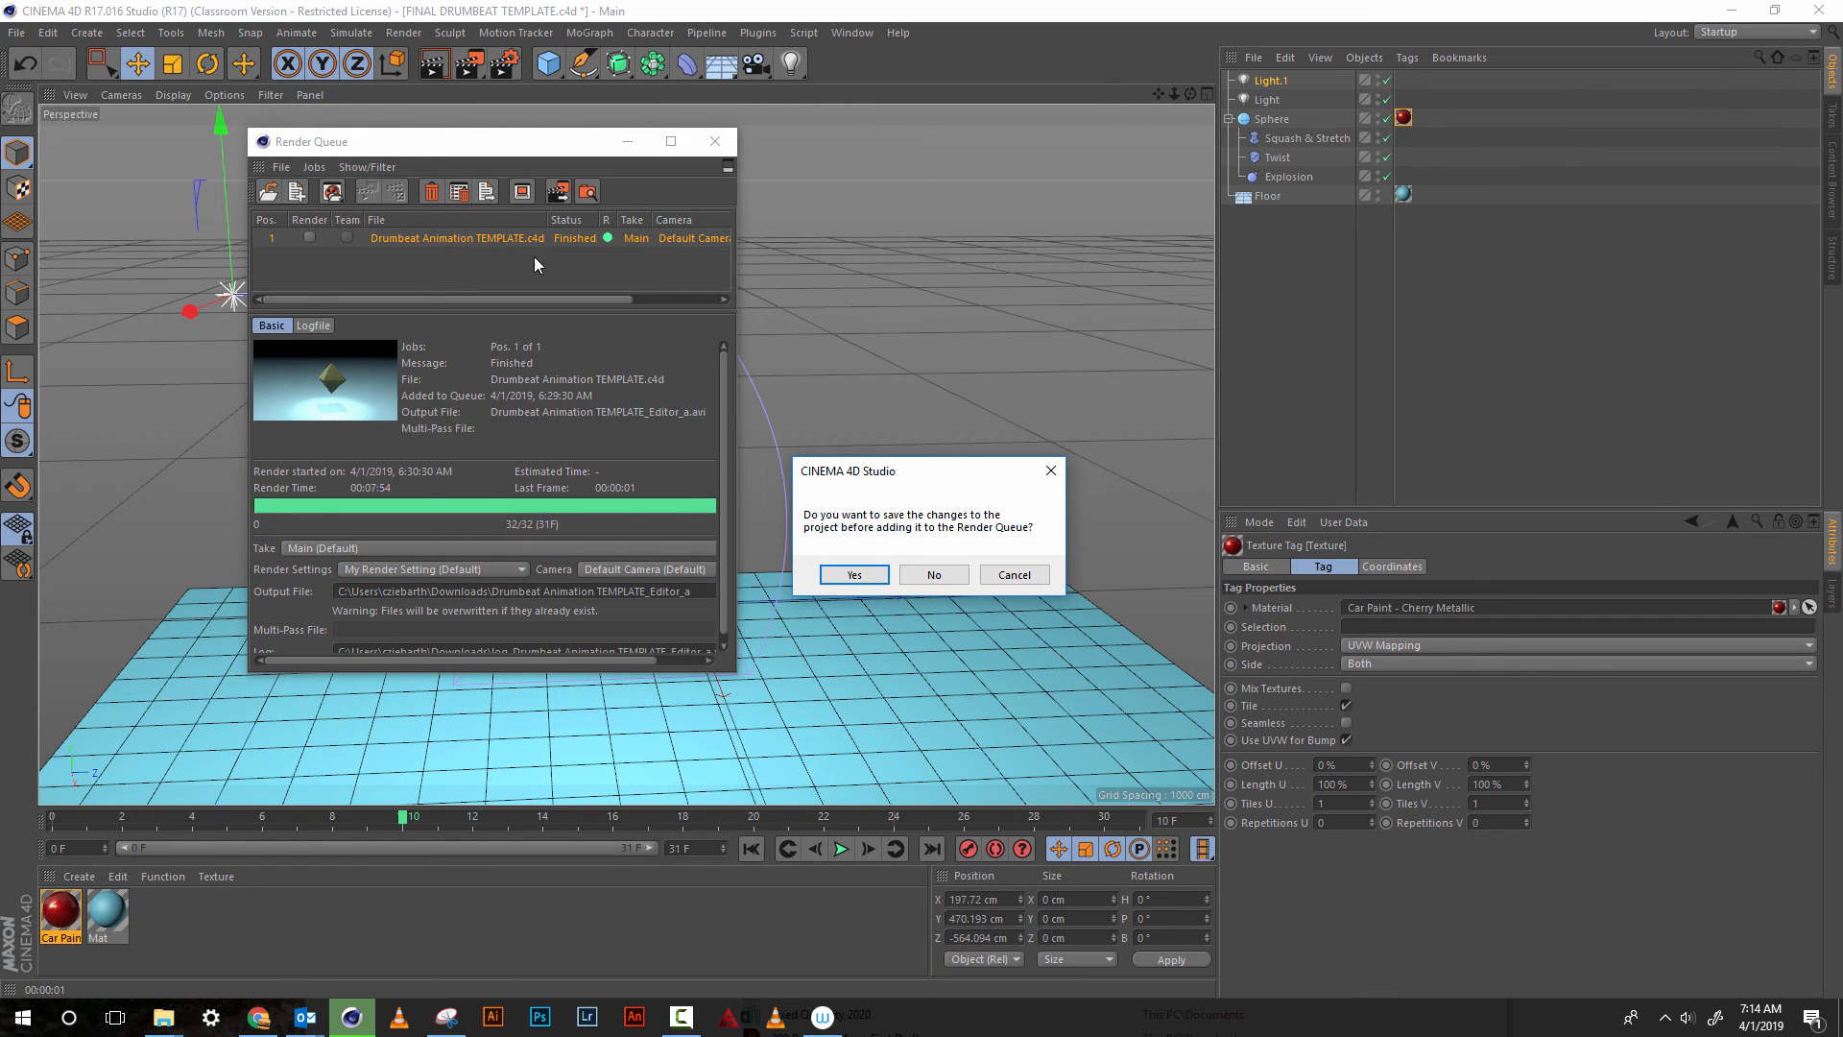
pyautogui.click(856, 576)
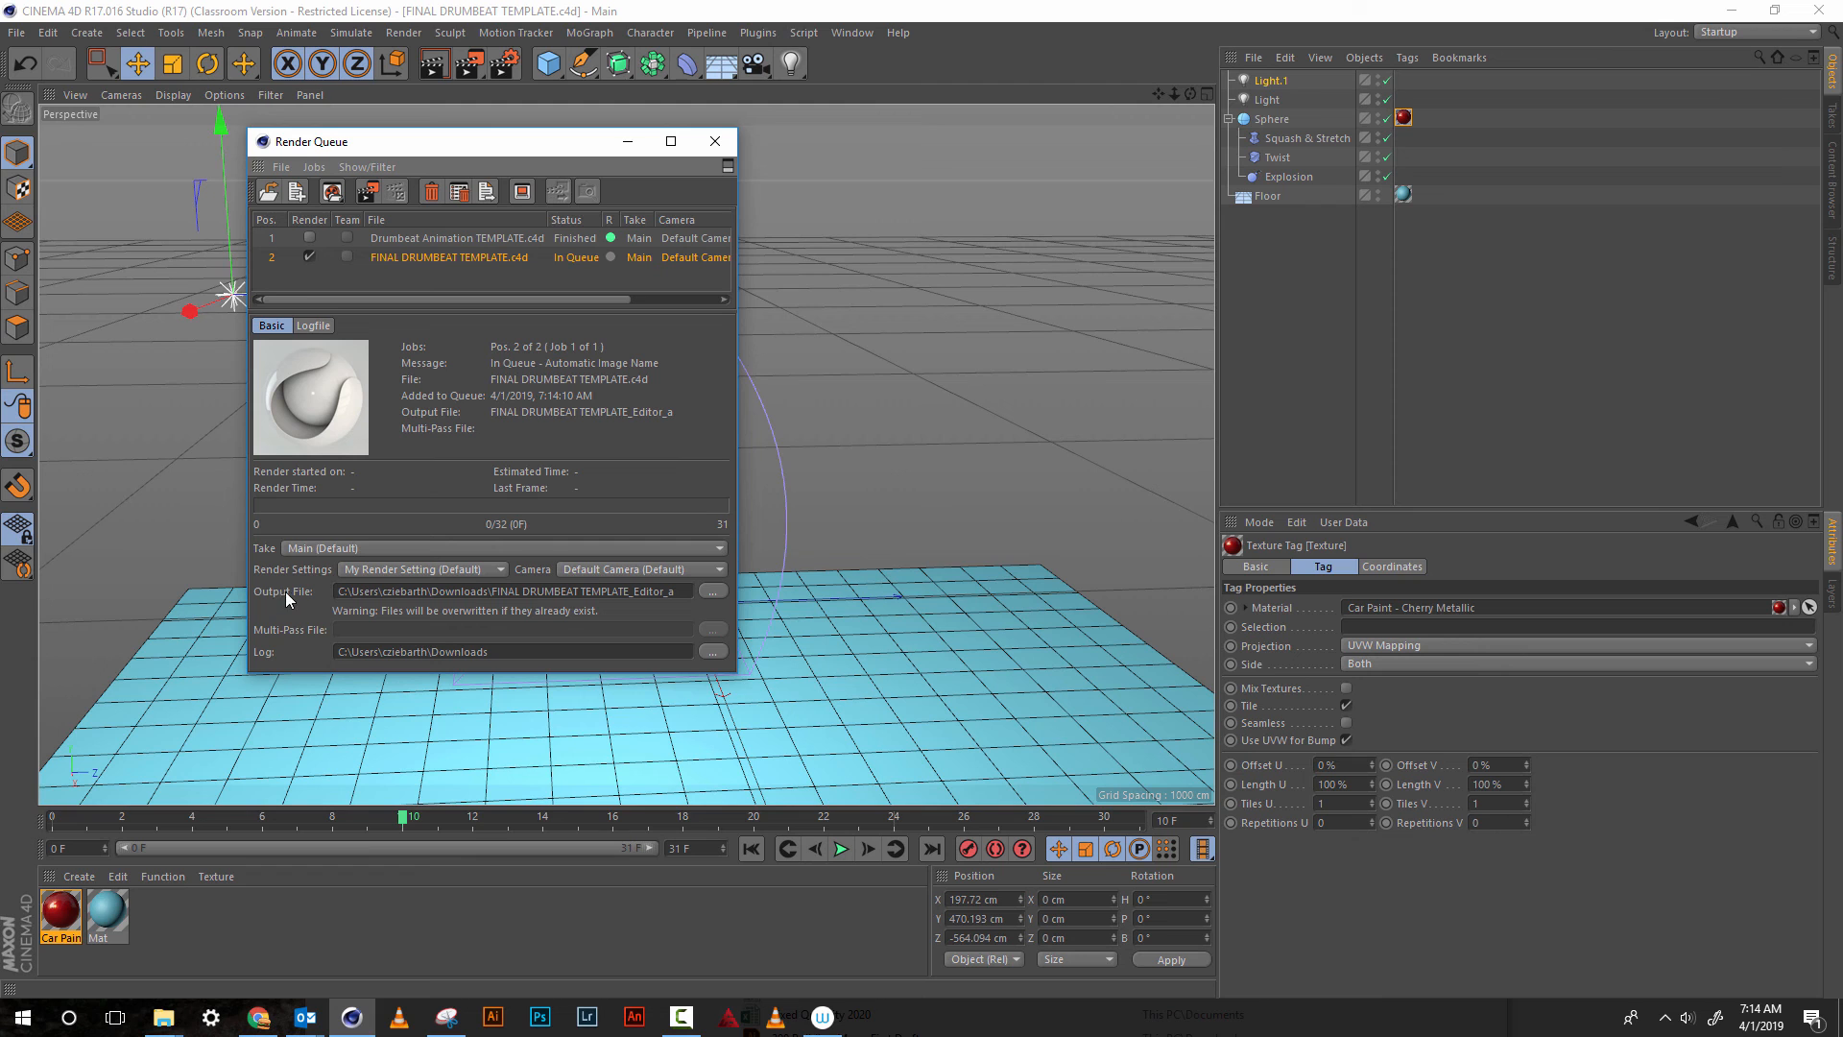
pyautogui.click(712, 592)
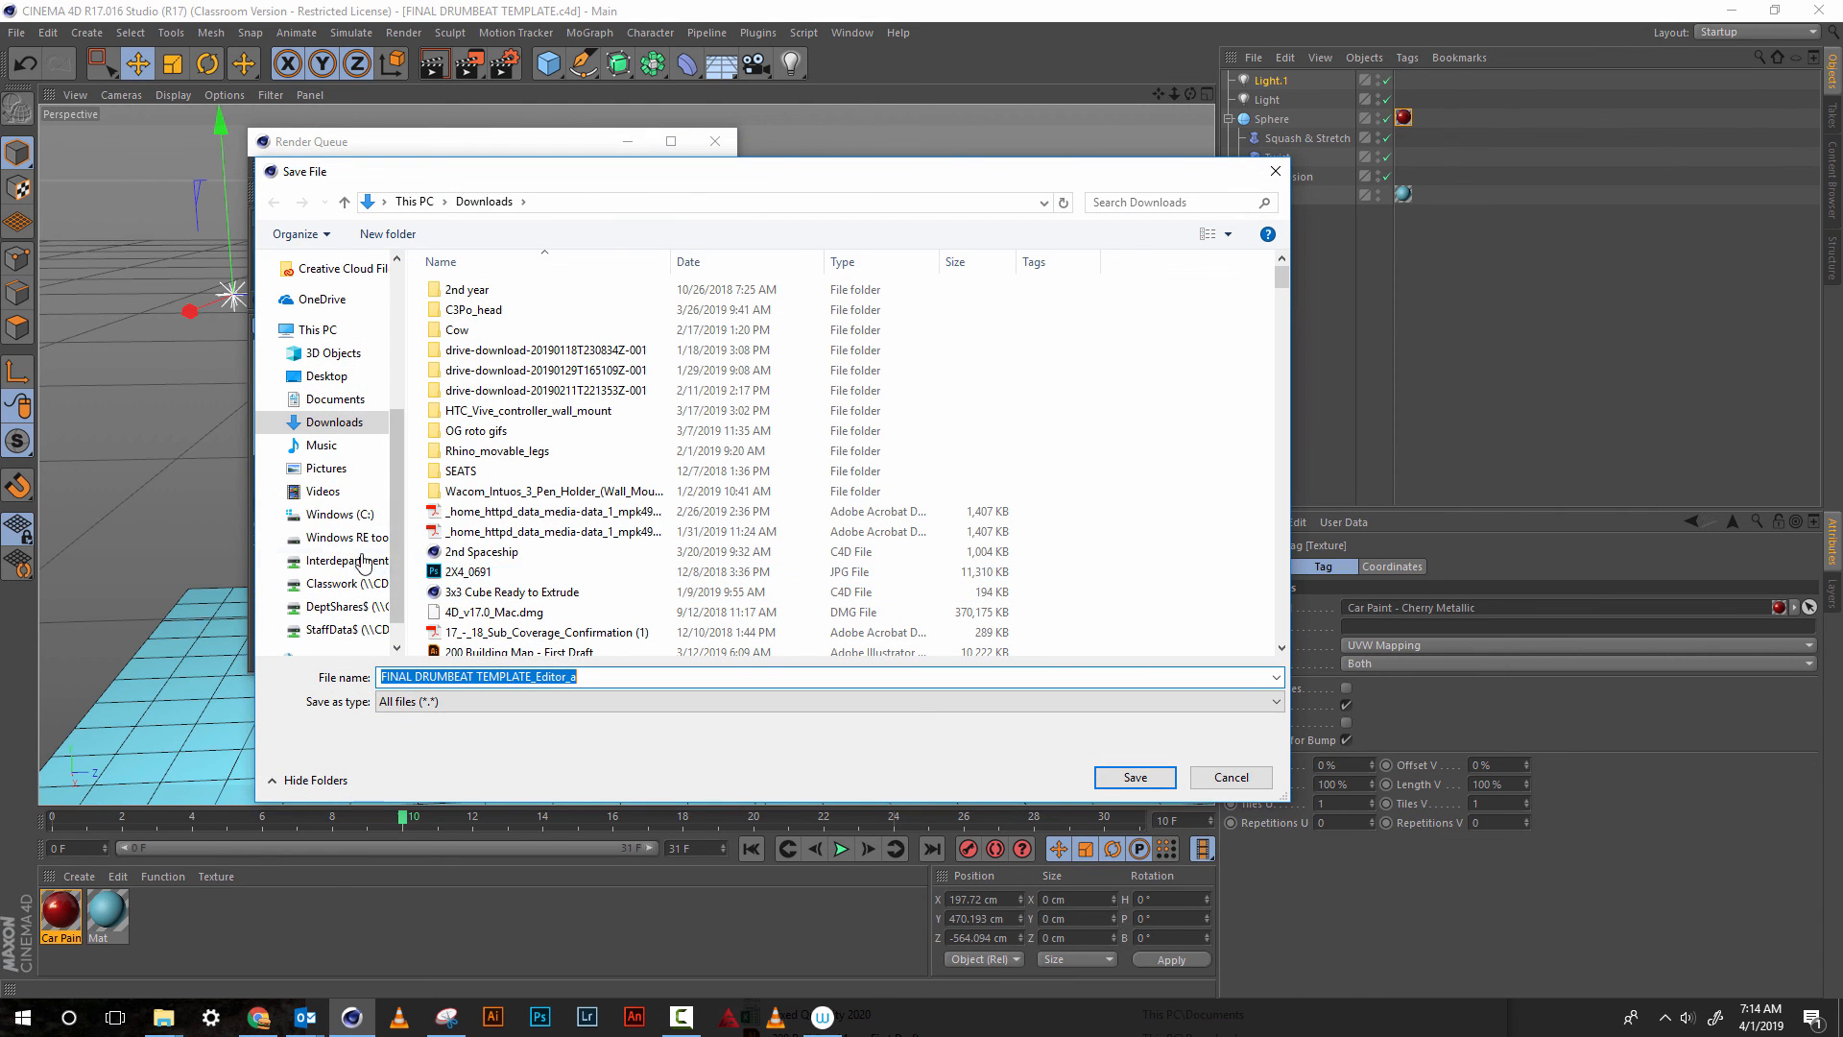
pyautogui.click(336, 518)
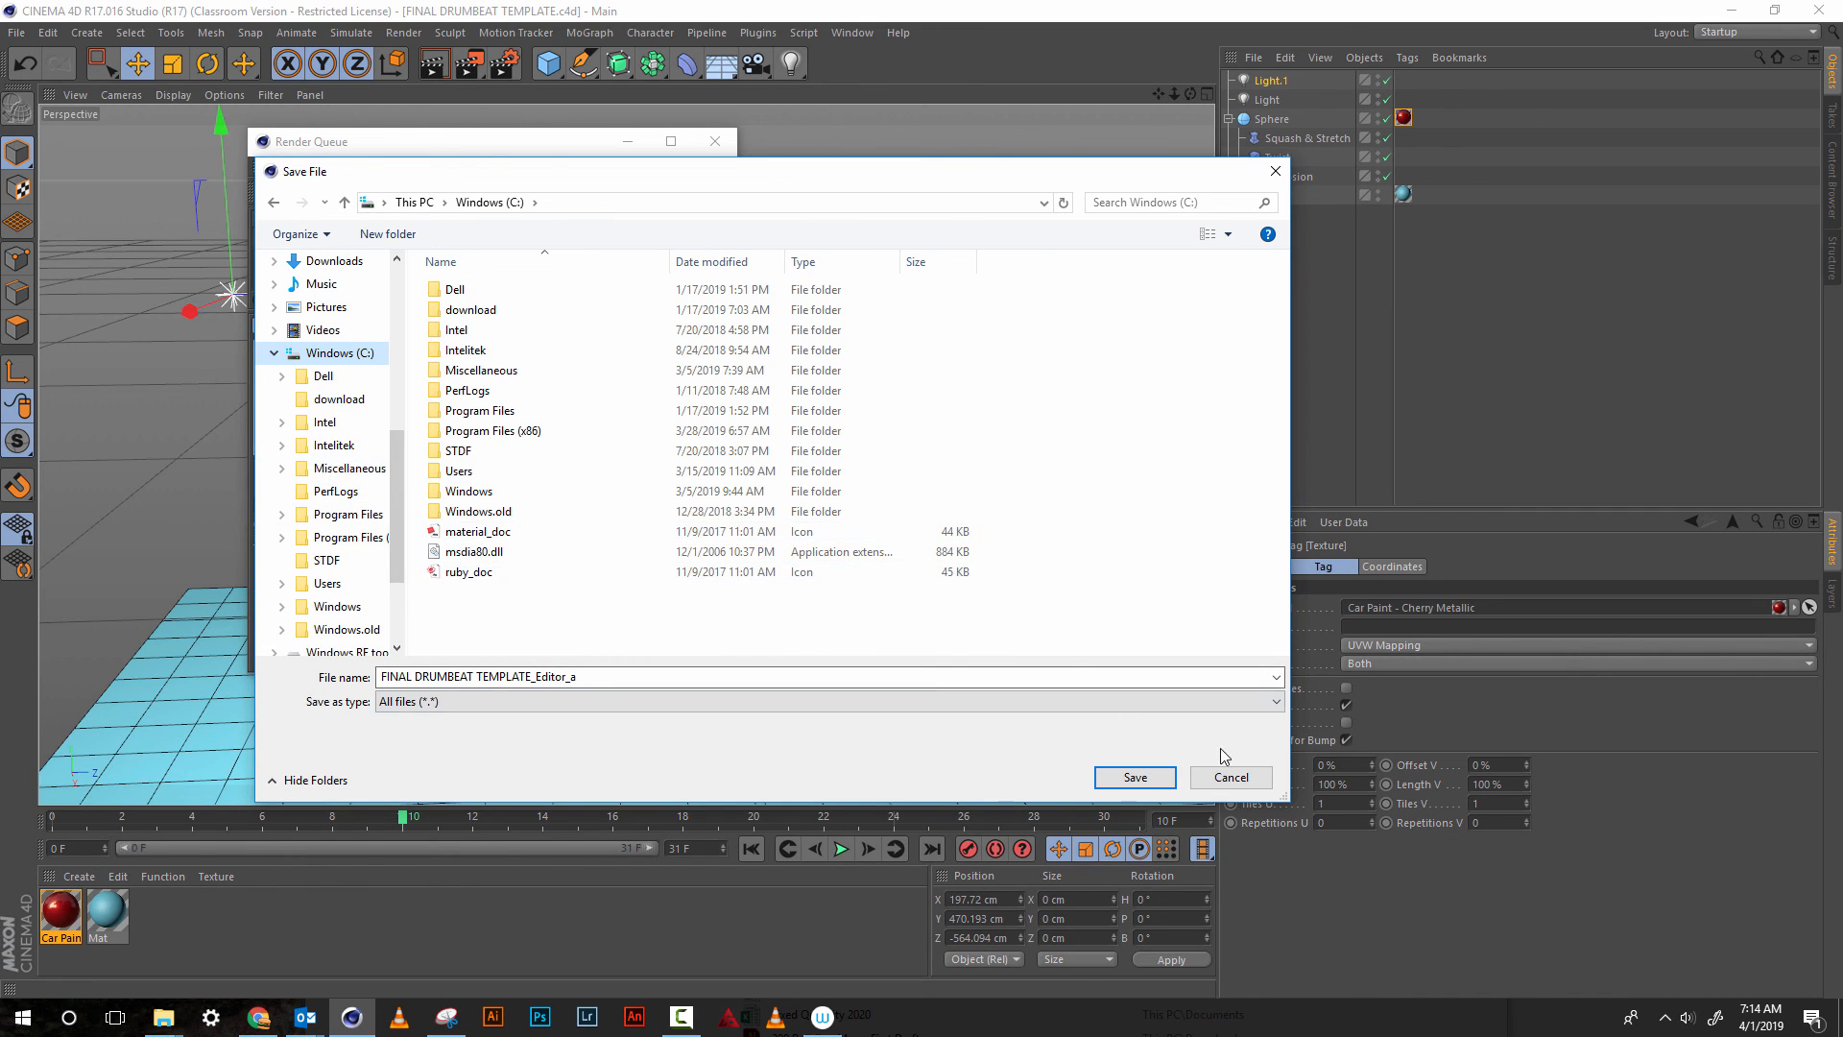
pyautogui.click(1232, 778)
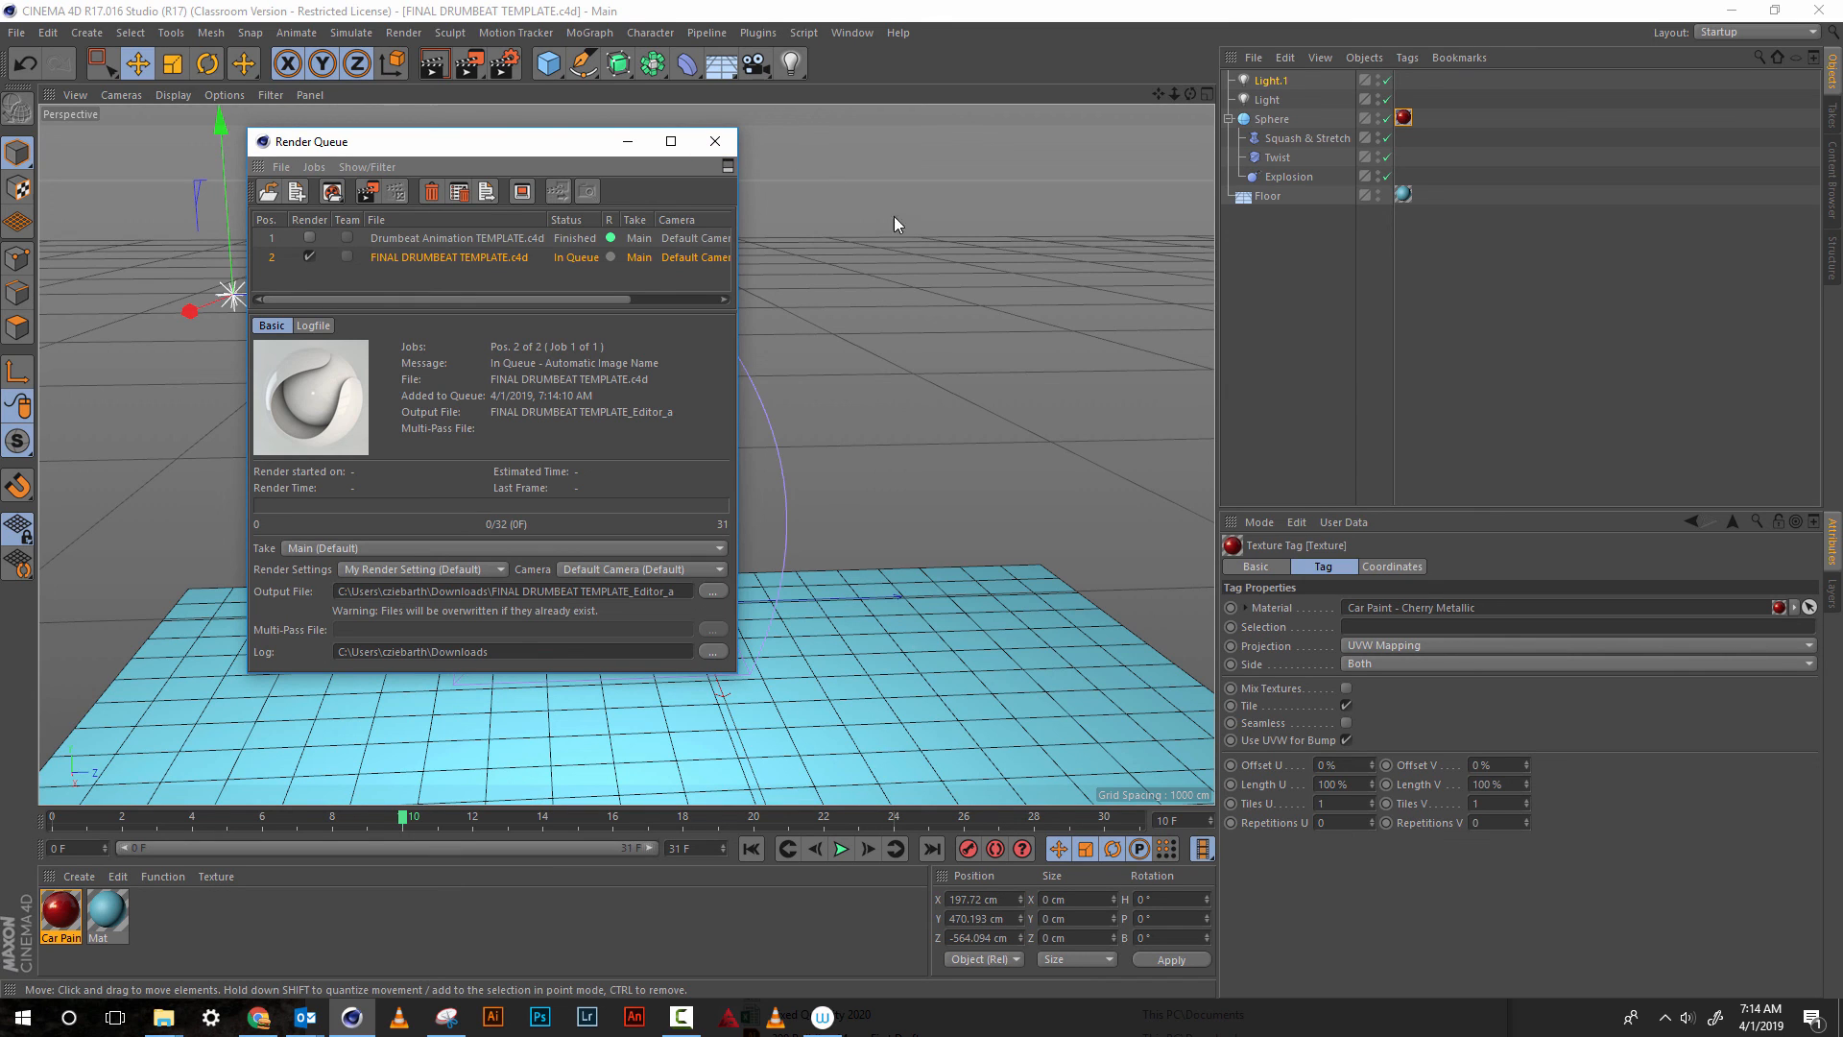
pyautogui.click(715, 144)
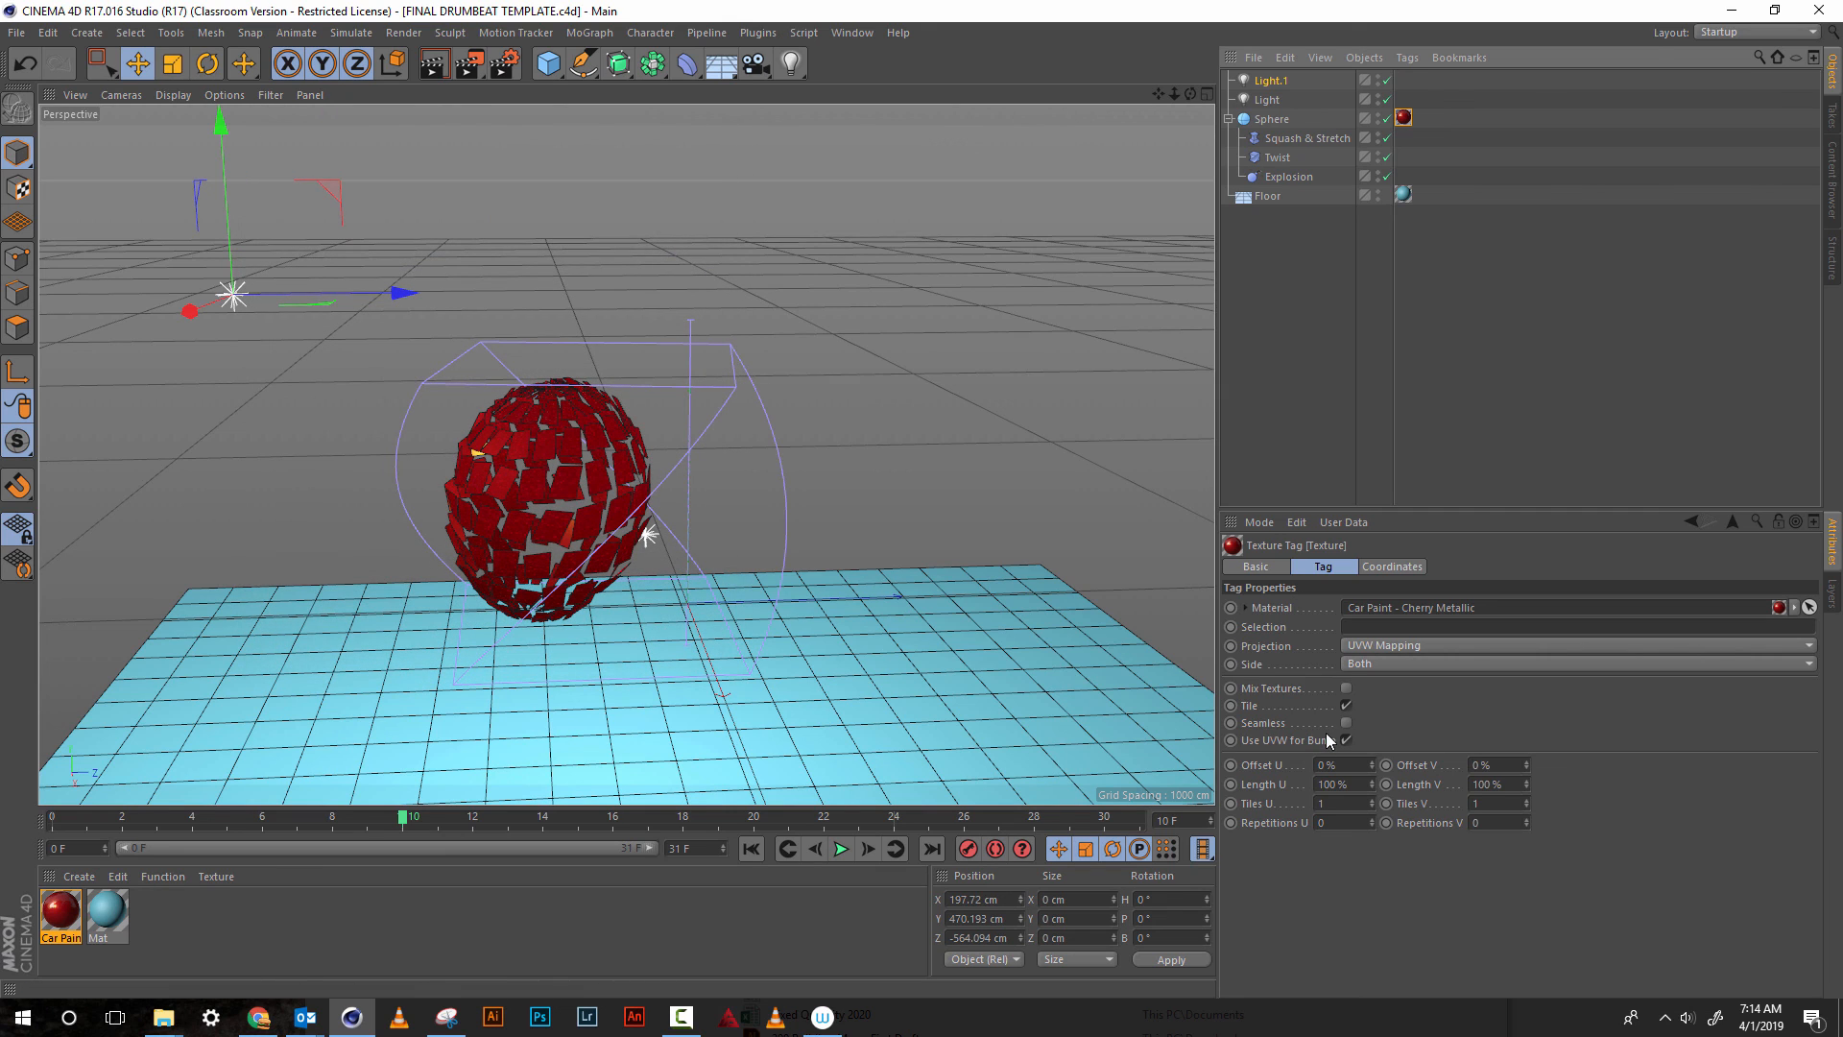